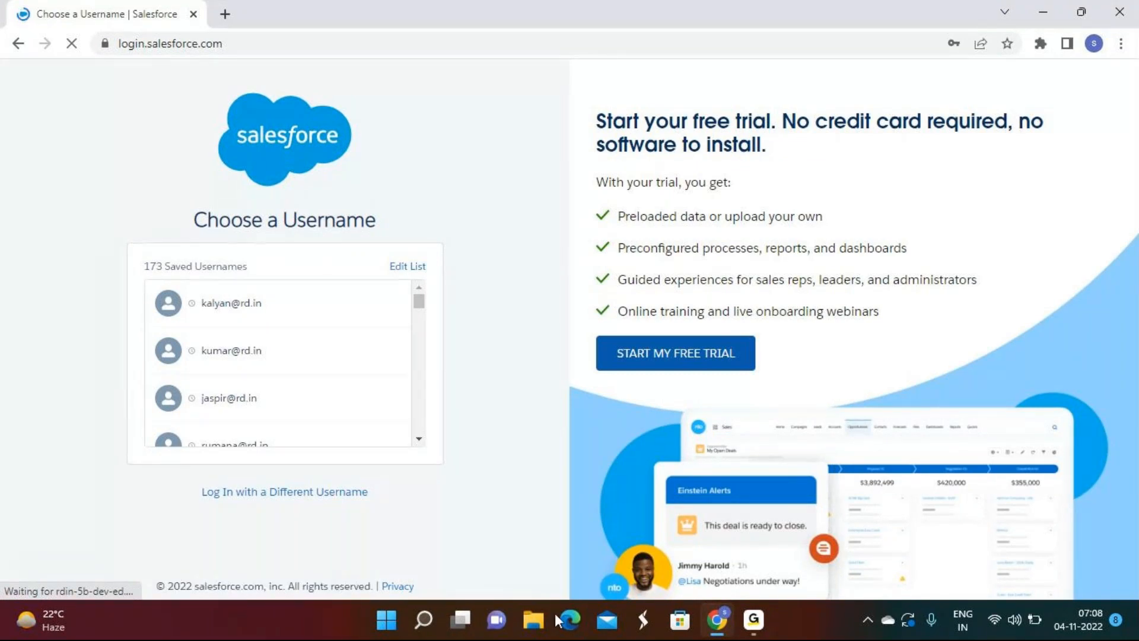
Step: Choose a saved username on the login page and log in to Setup Home
scroll(305, 359, down, 2)
scroll(305, 359, down, 2)
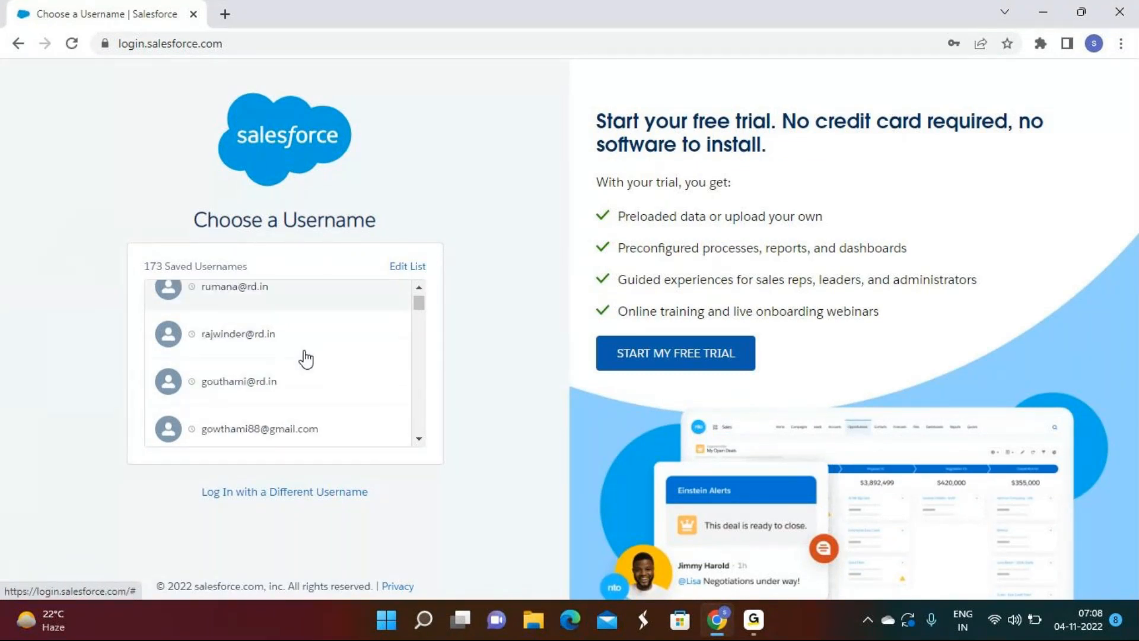
scroll(305, 359, down, 2)
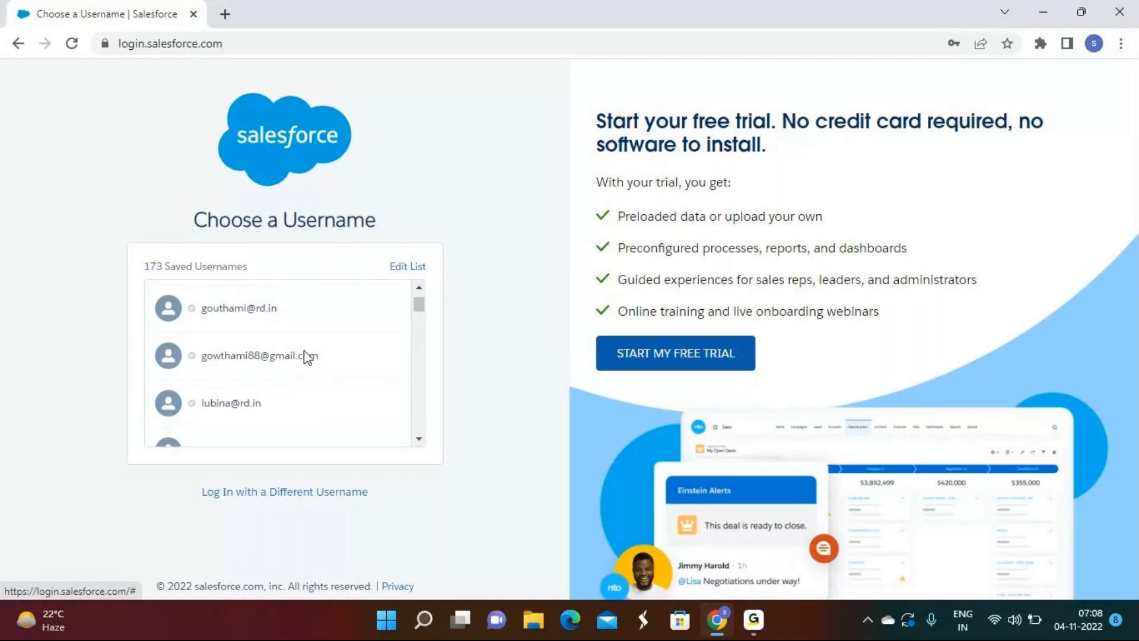
scroll(296, 343, up, 6)
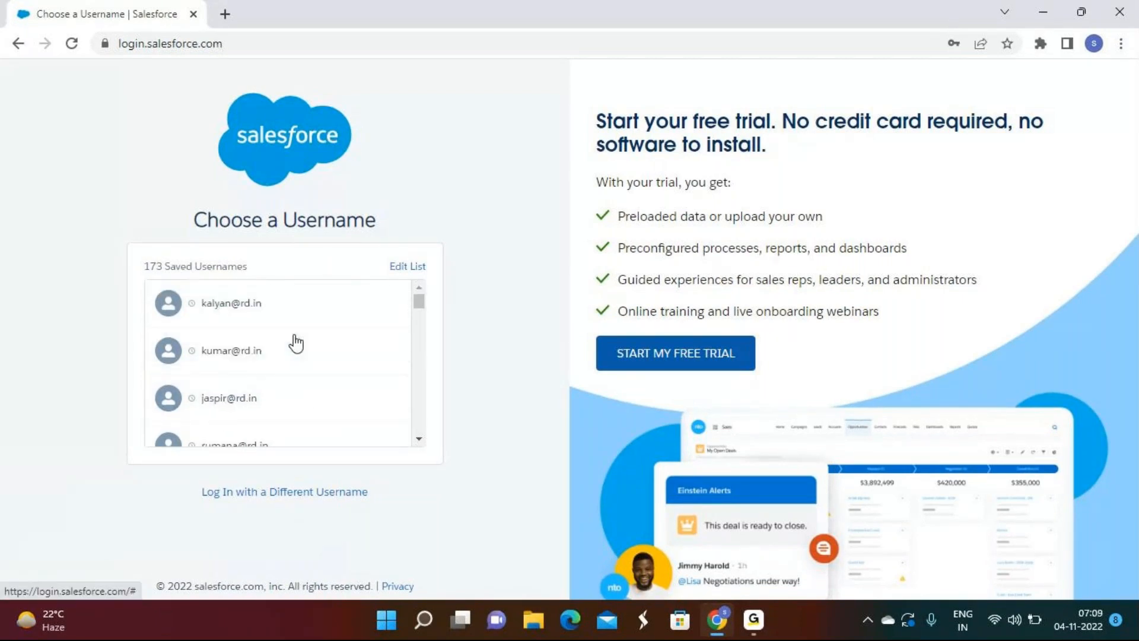
scroll(296, 343, down, 2)
click(274, 385)
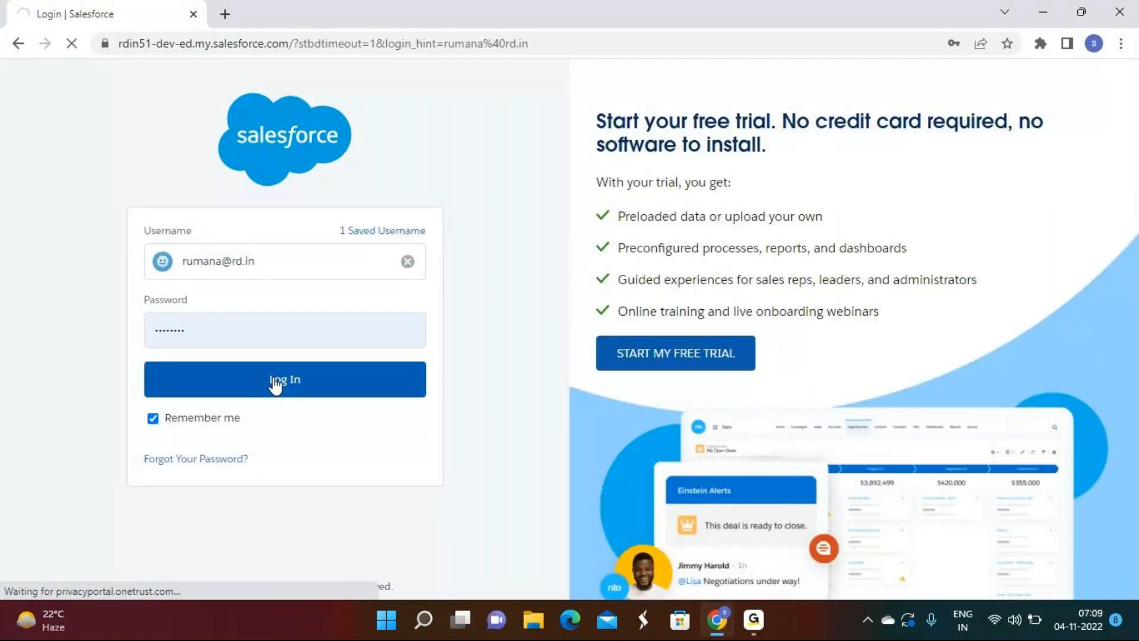
click(274, 379)
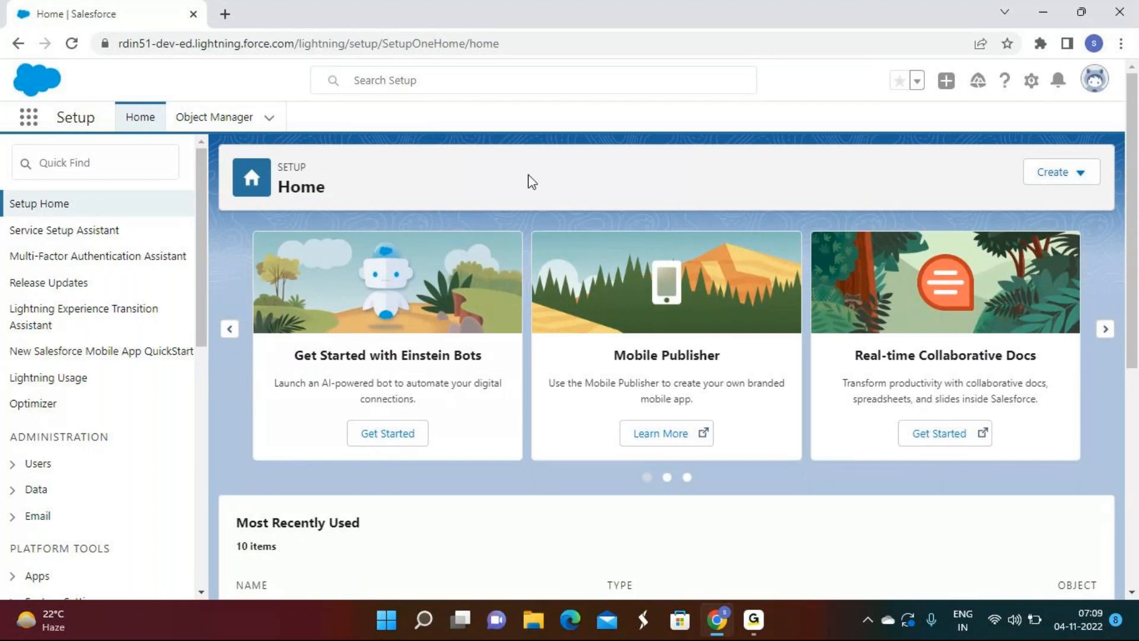
Step: Launch the Rd Sales App from the App Launcher's full list of apps
click(30, 119)
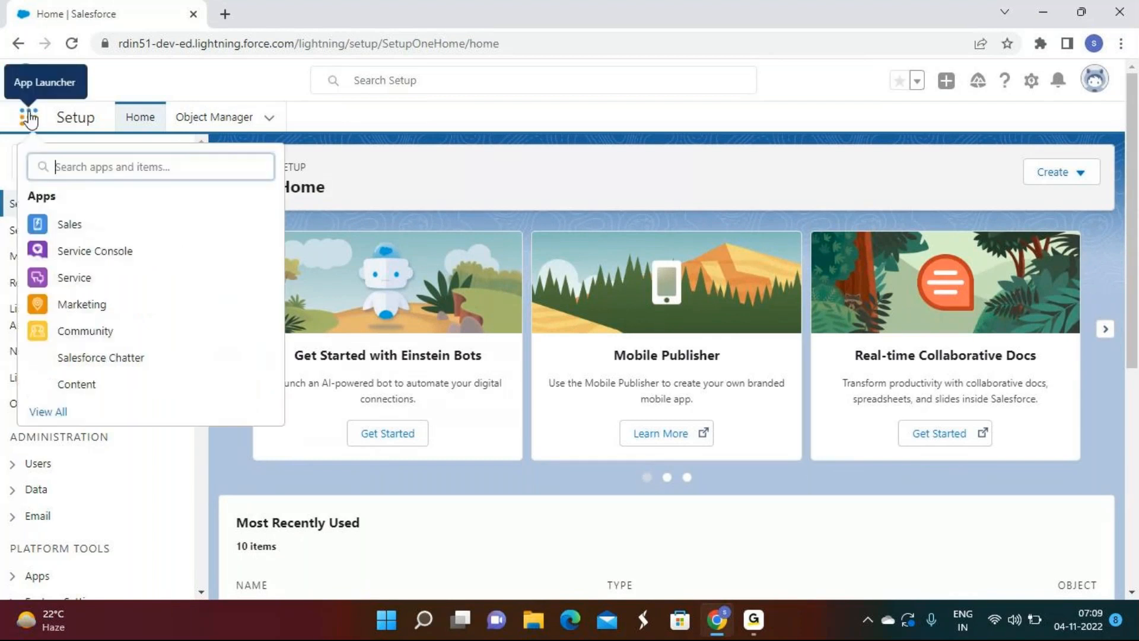
click(47, 409)
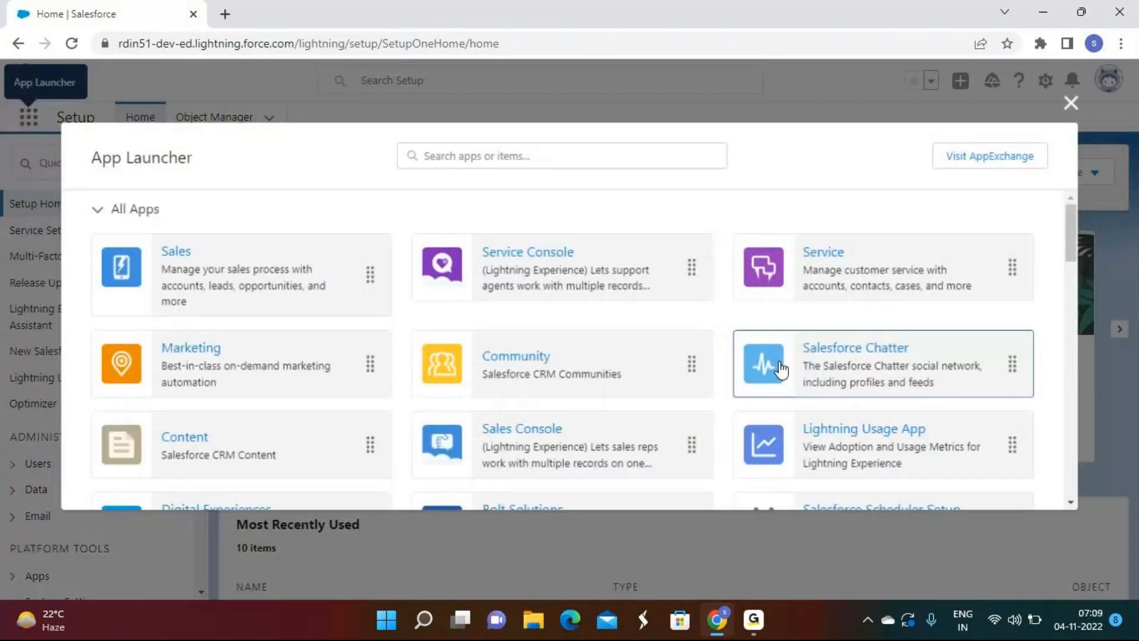
scroll(777, 368, down, 4)
click(278, 357)
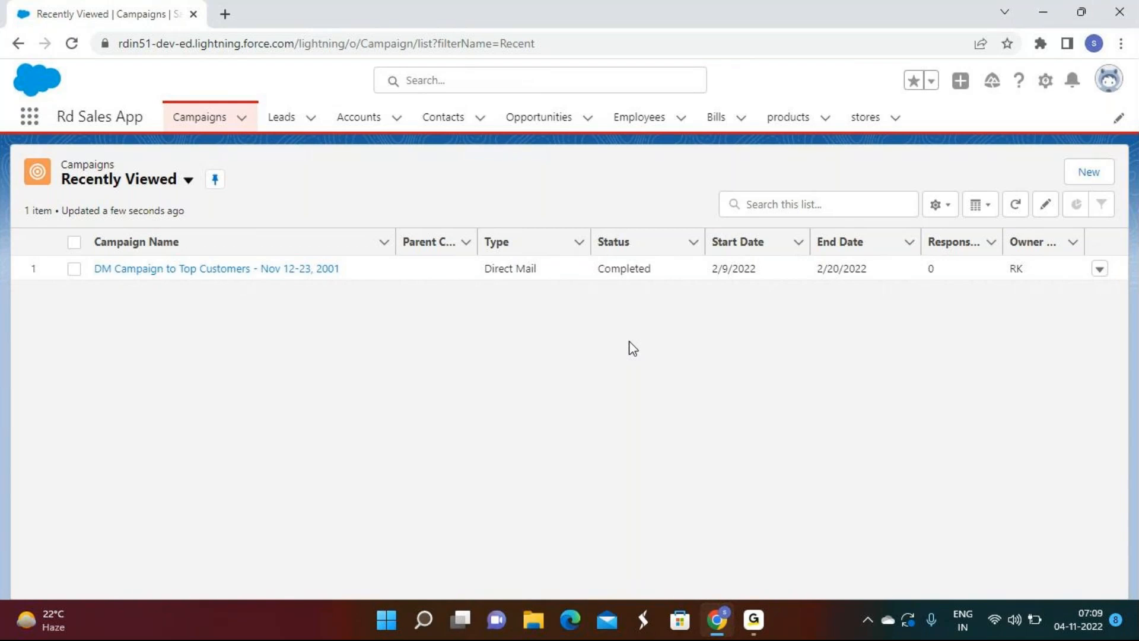
Step: Open an employee's record from the All employees list view
click(628, 119)
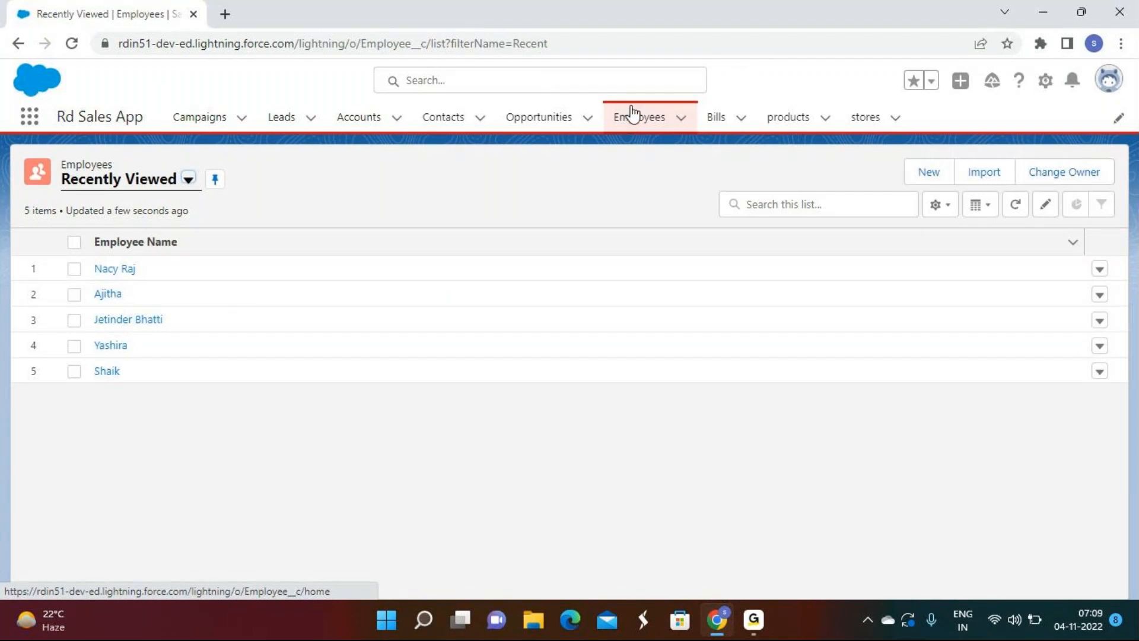
click(150, 192)
click(129, 242)
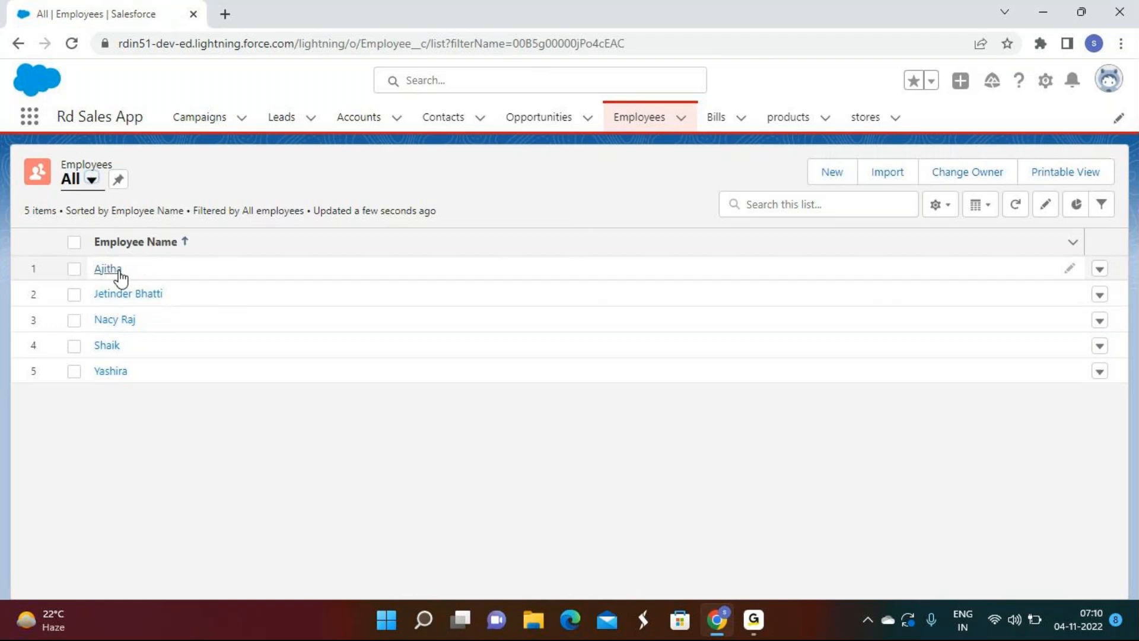
click(117, 270)
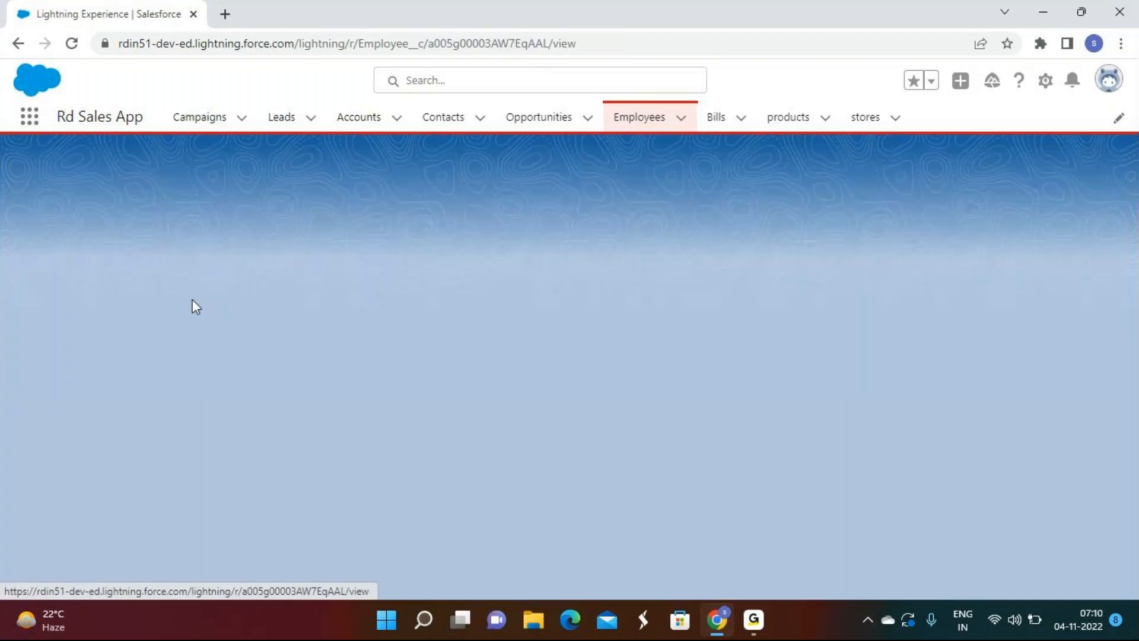
scroll(330, 354, down, 2)
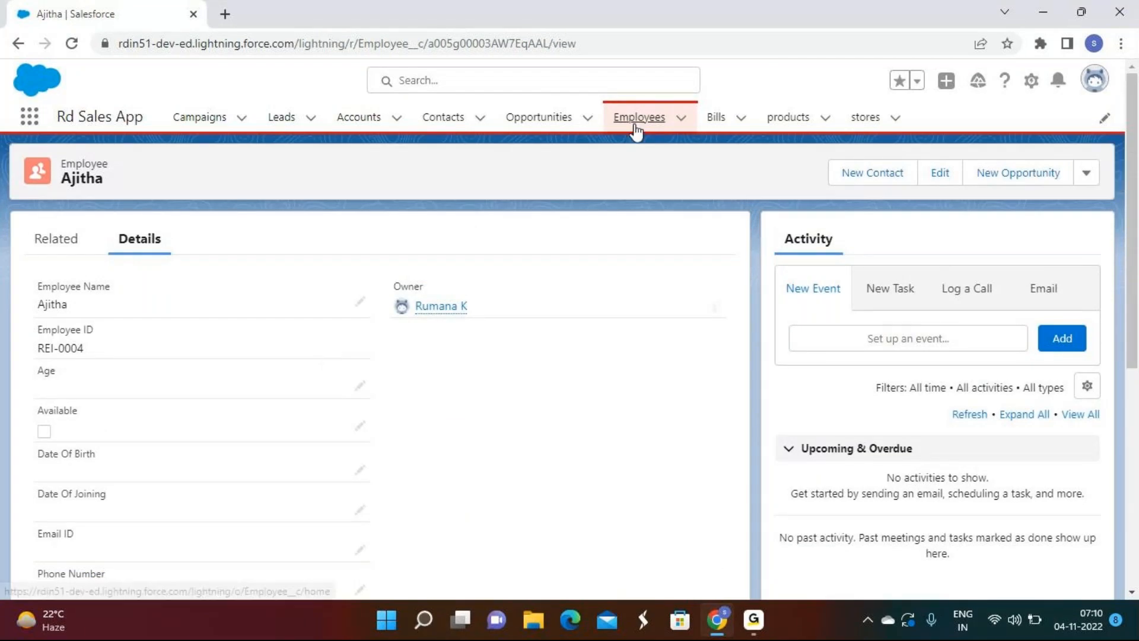
Step: Return to the Employees Recently Viewed list, leaving the list view menu unchanged
click(634, 127)
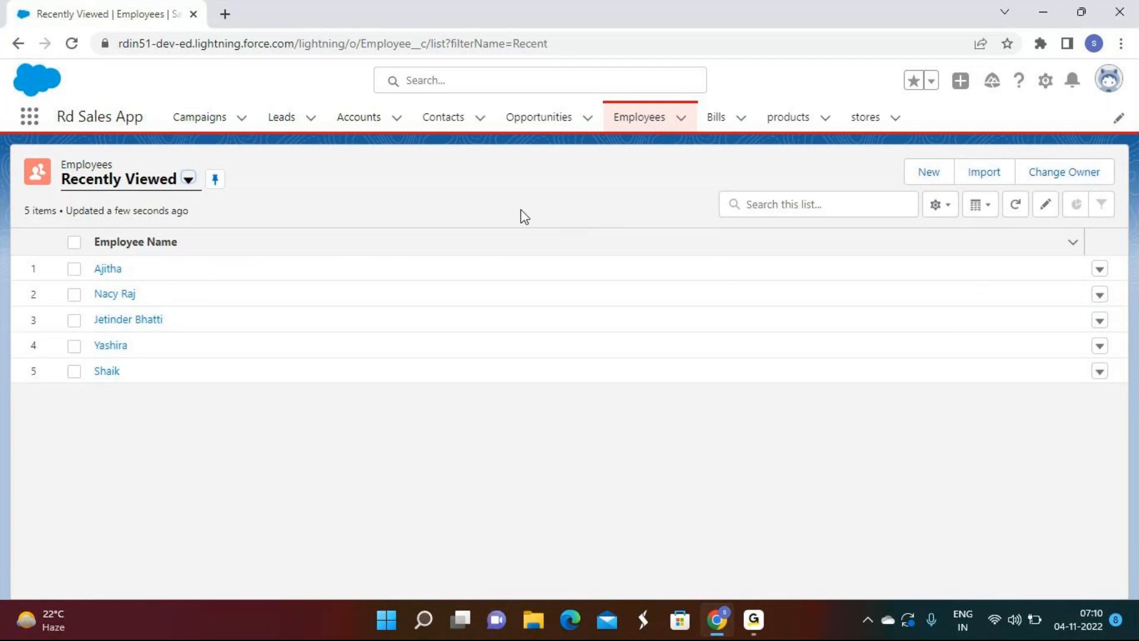
click(129, 185)
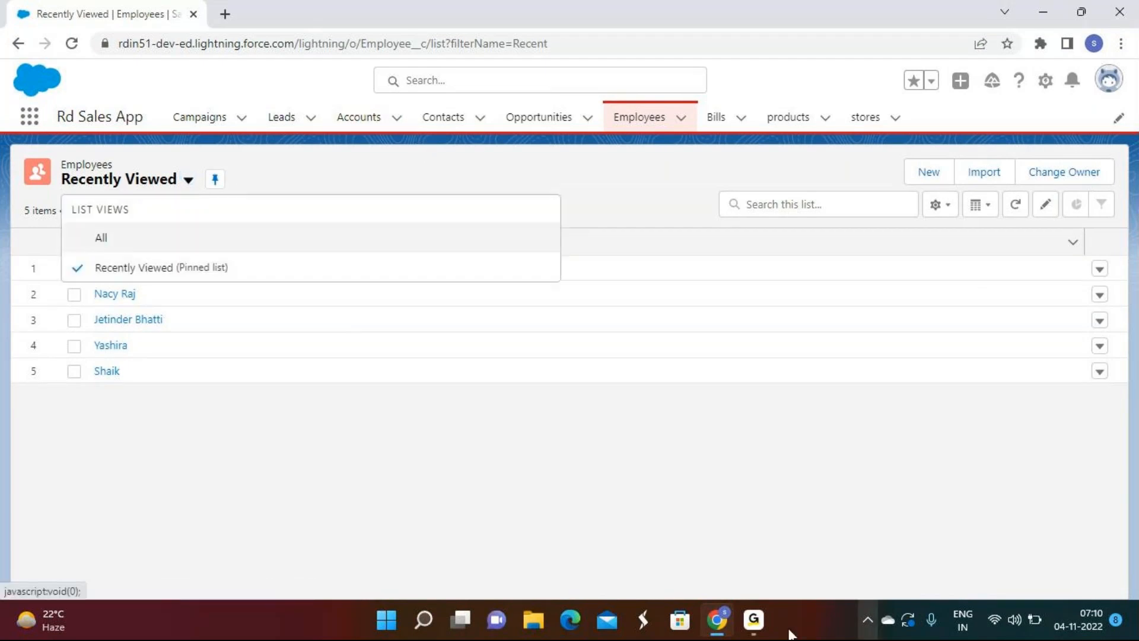
mouse_move(753, 623)
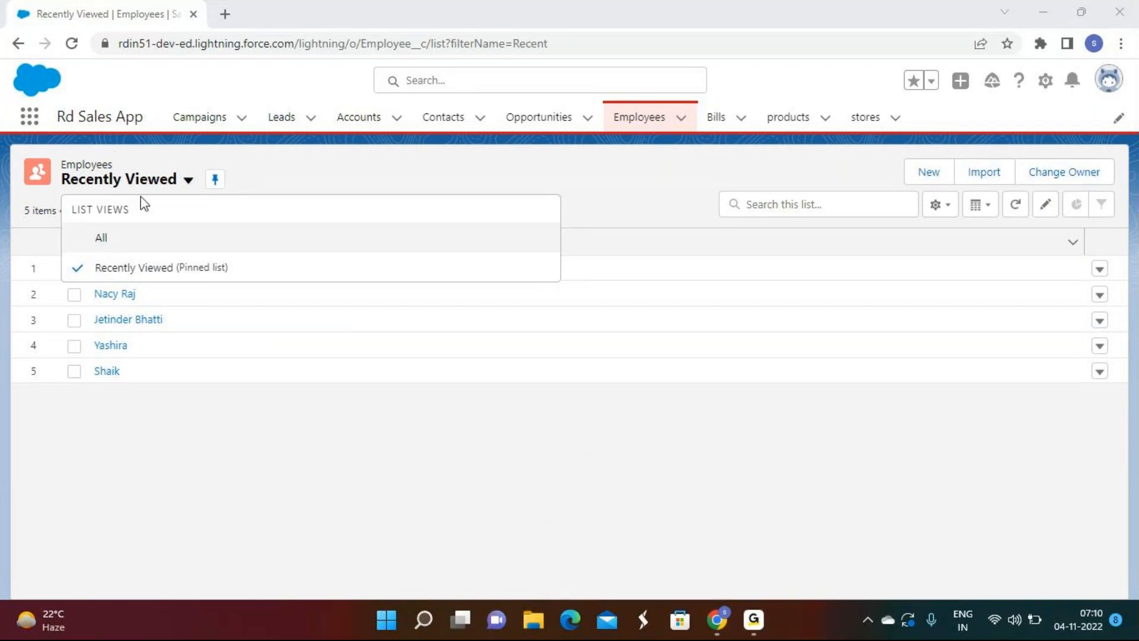
click(759, 619)
click(760, 610)
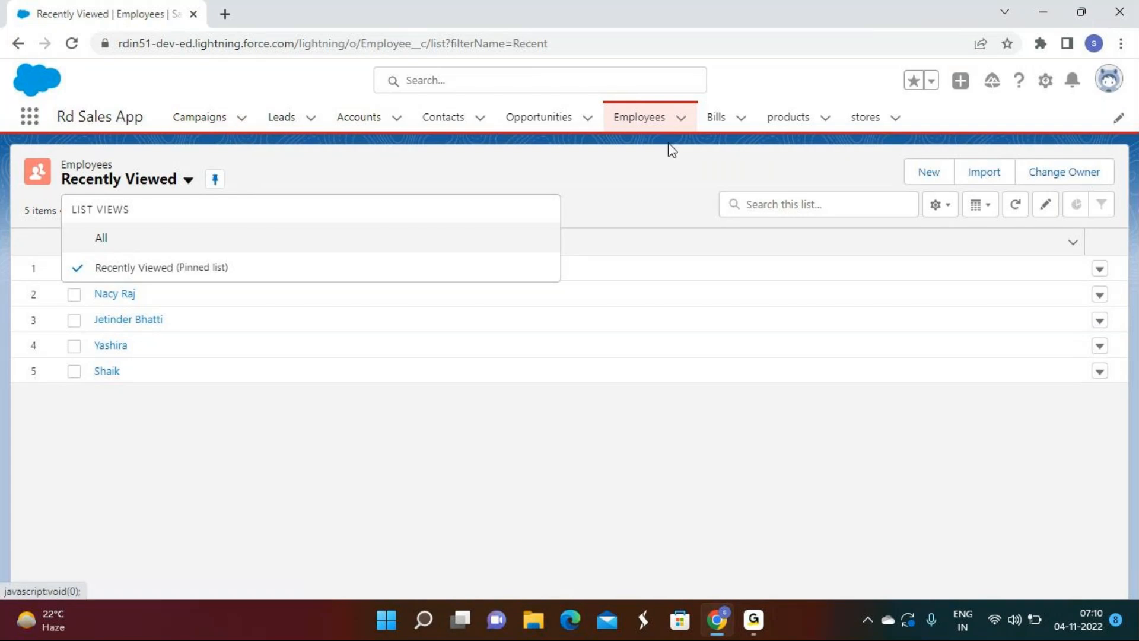
click(655, 157)
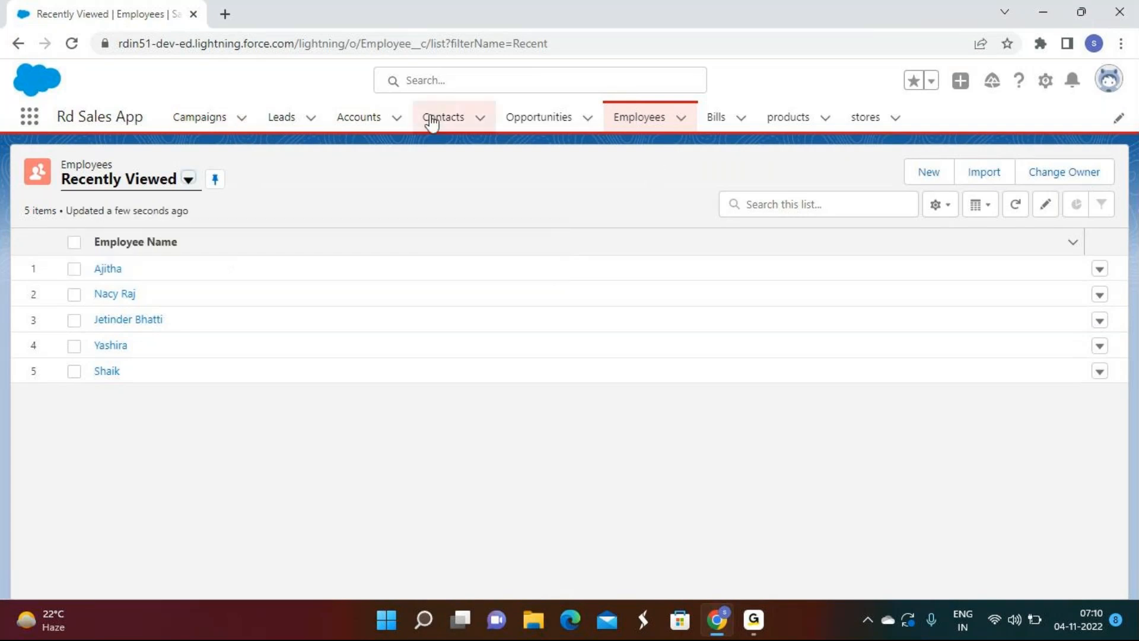
Step: On the Accounts list, try the My Accounts, New Last Week and New This Week views
click(364, 121)
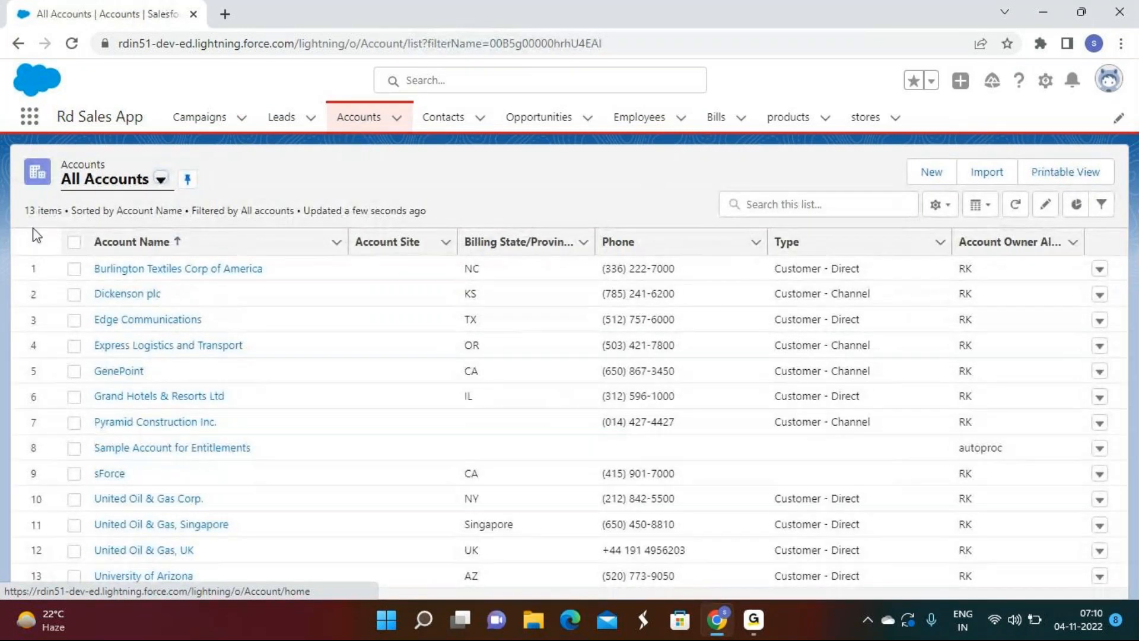
click(86, 182)
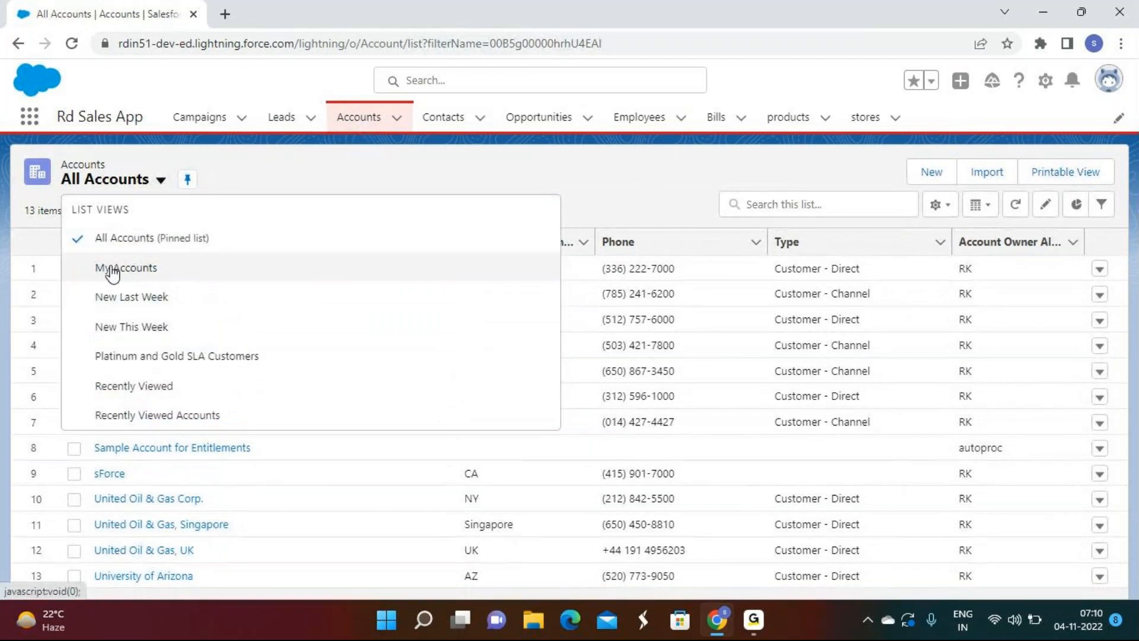
click(112, 270)
click(132, 188)
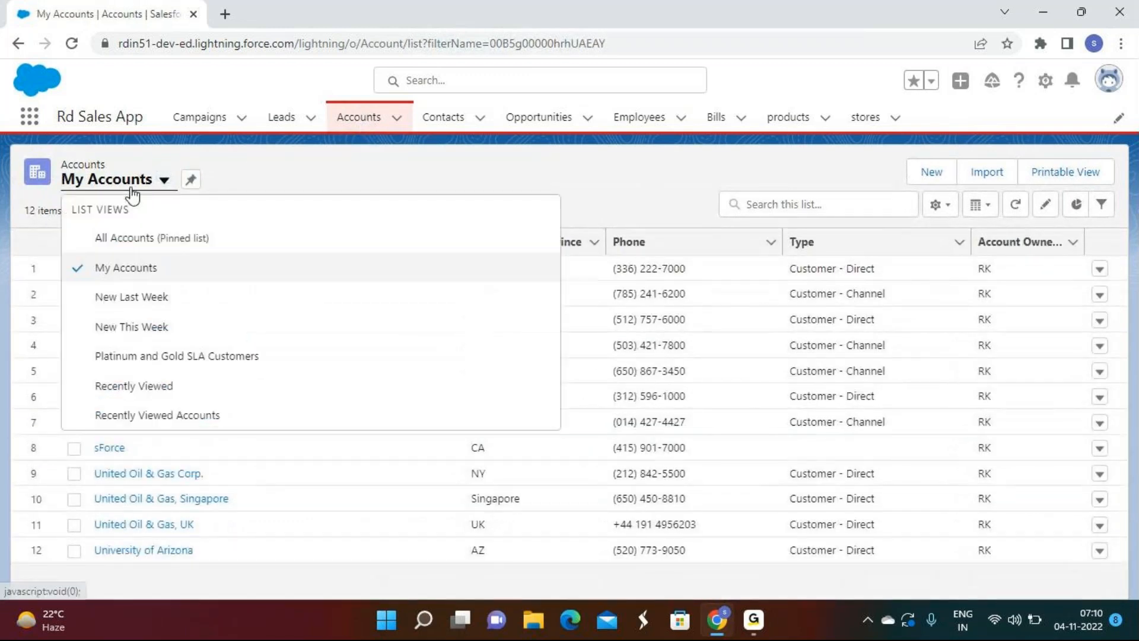
click(131, 300)
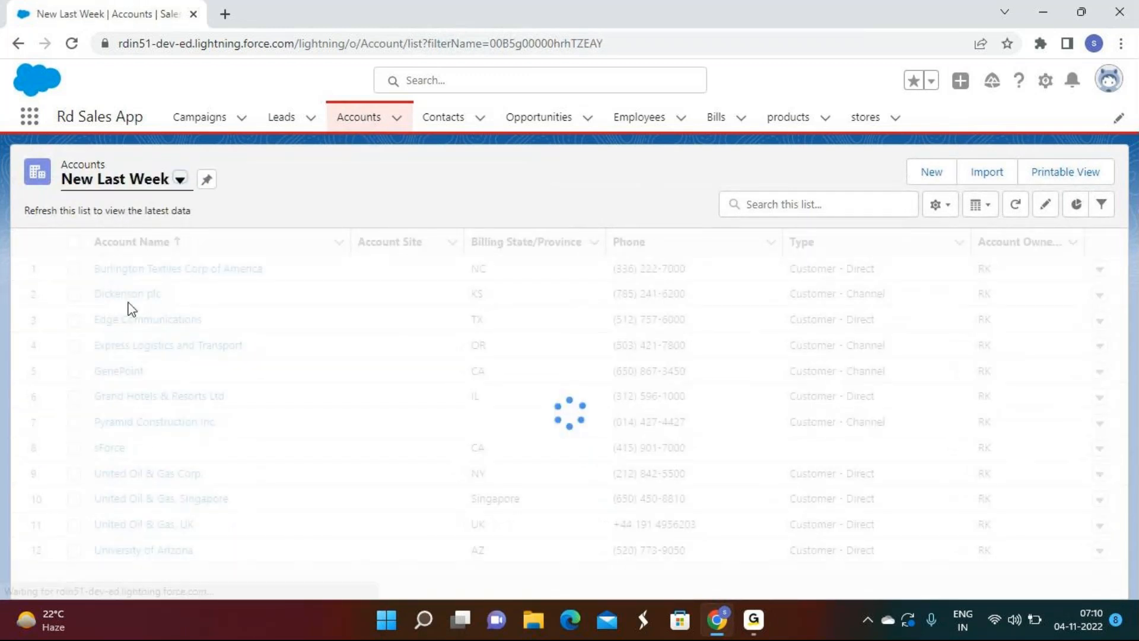
click(143, 180)
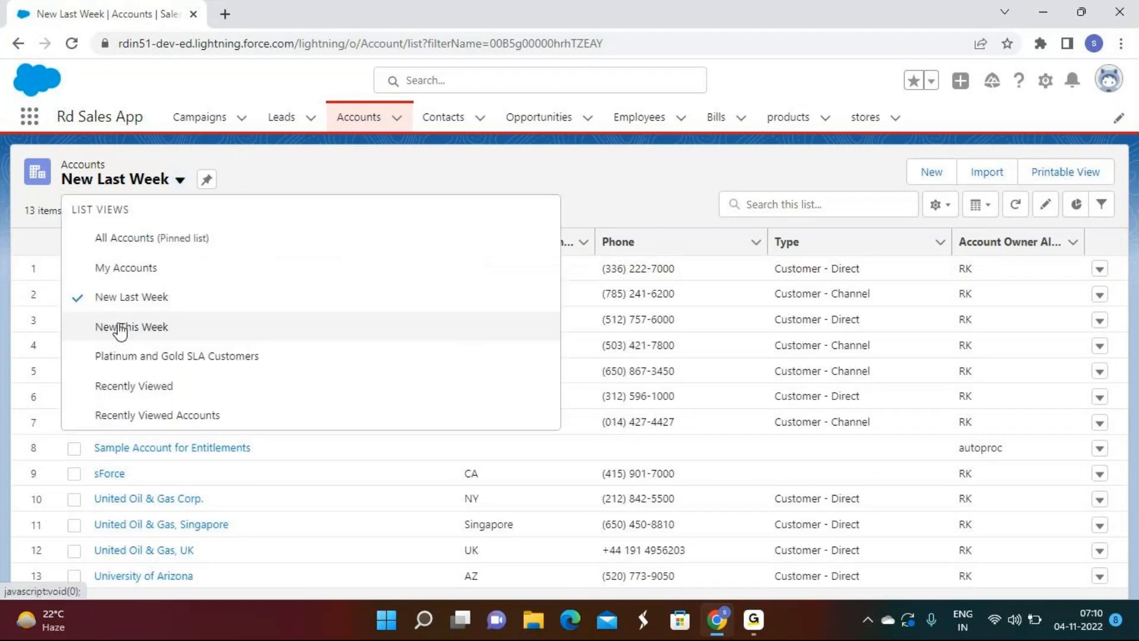
click(121, 326)
Step: Try Platinum and Gold SLA Customers, Recently Viewed and Recently Viewed Accounts, then end on All Accounts
click(121, 184)
click(134, 359)
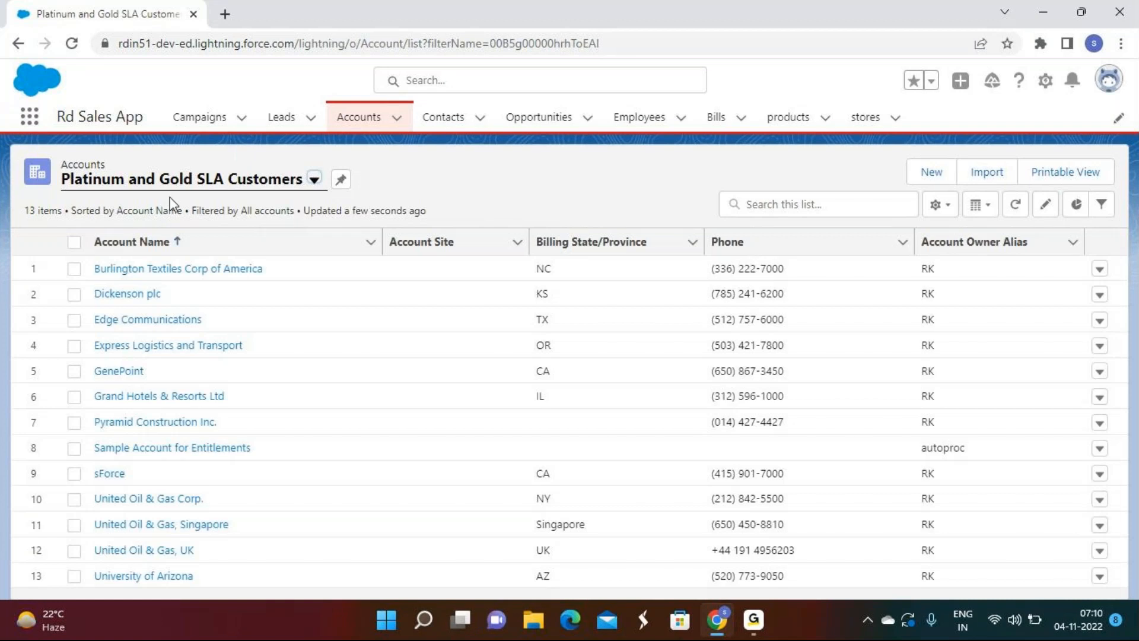
click(254, 180)
click(122, 386)
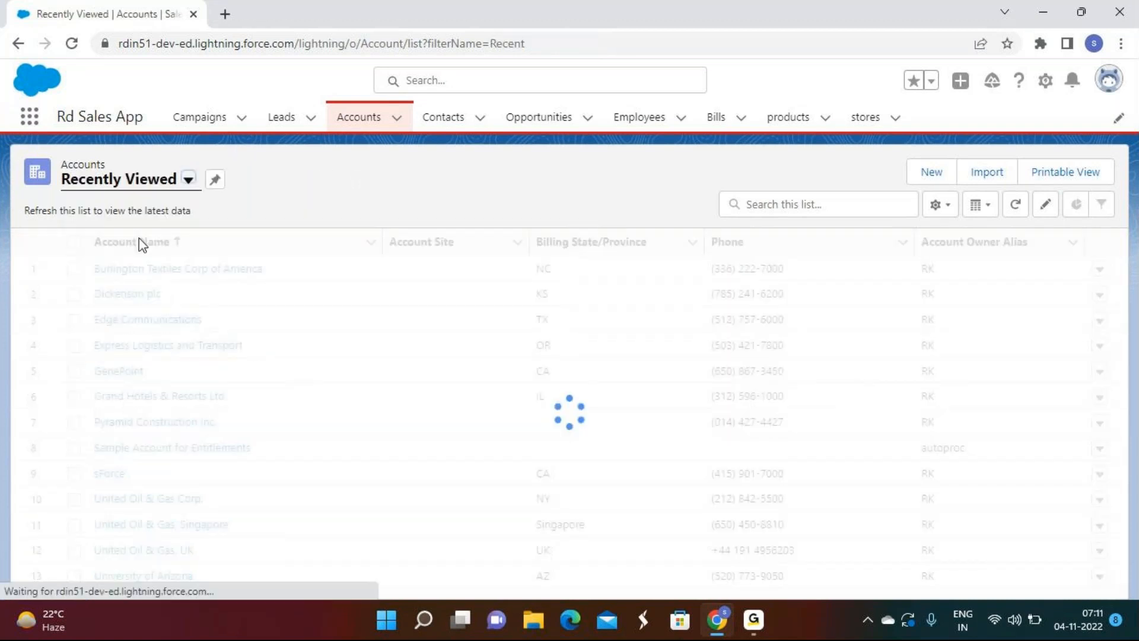
click(169, 181)
click(148, 411)
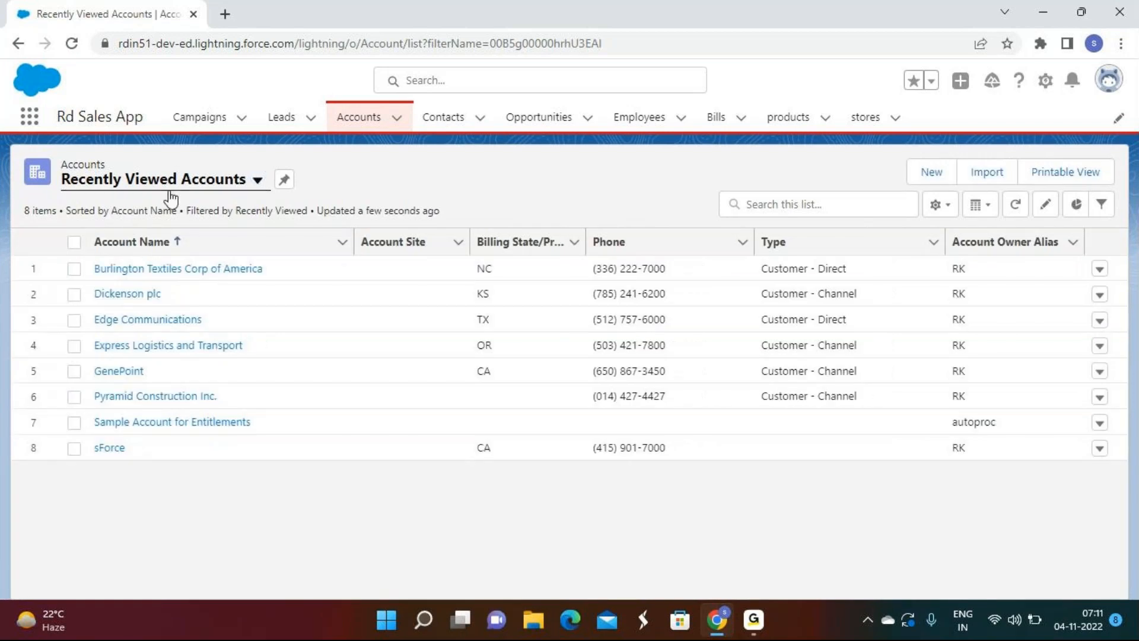
click(170, 191)
click(148, 238)
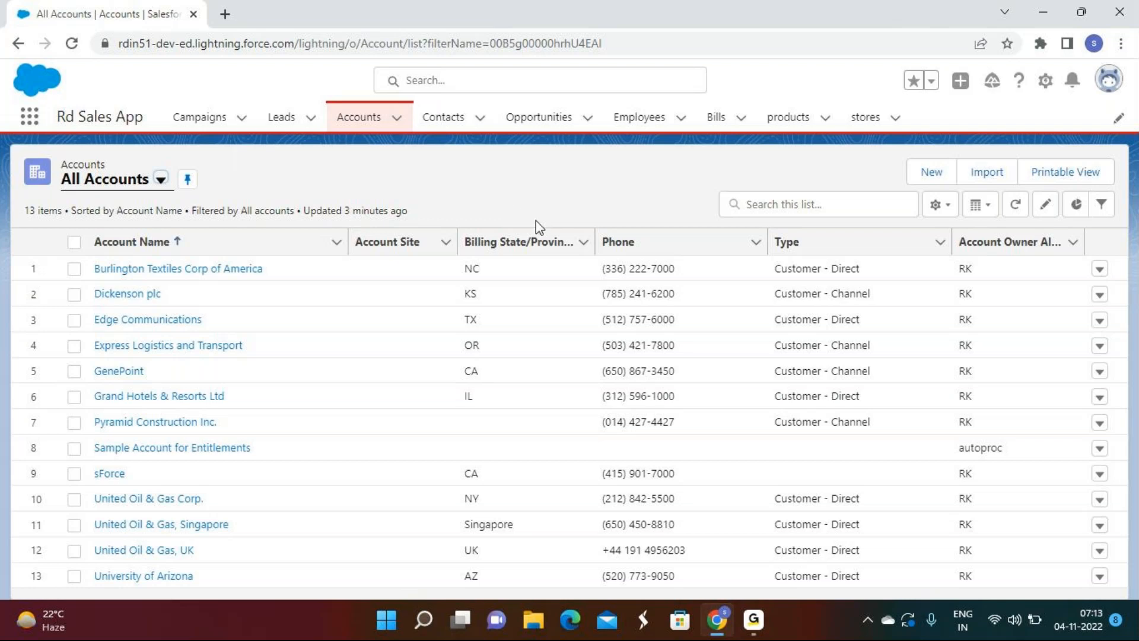
Step: Go back to the five-employee Recently Viewed list and open the first employee's row actions
click(650, 118)
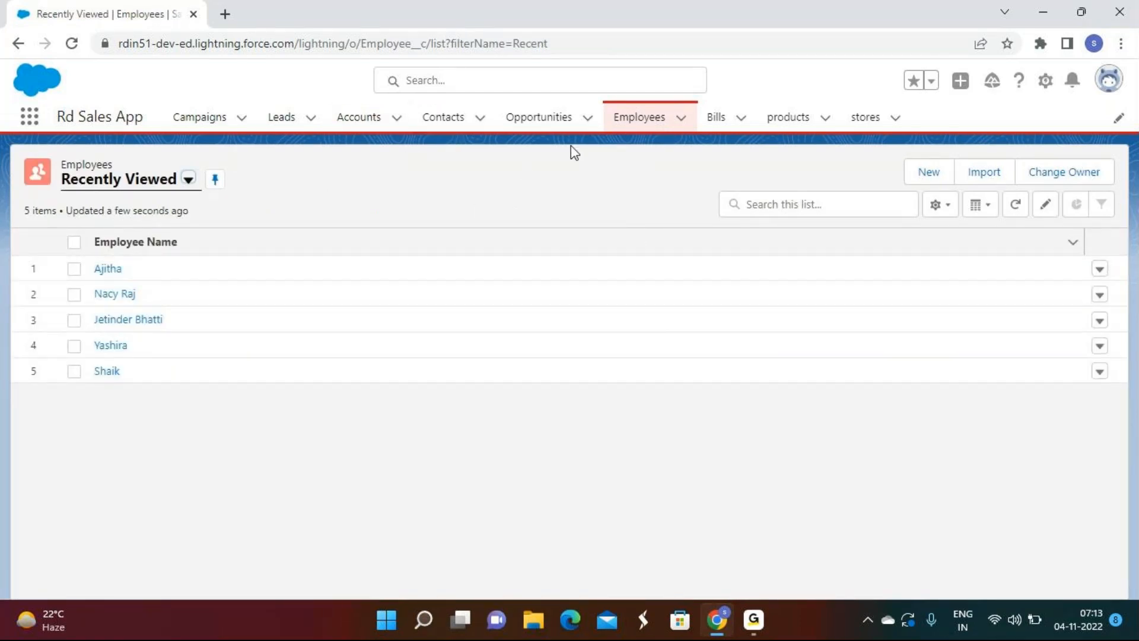
click(753, 620)
click(753, 620)
click(759, 624)
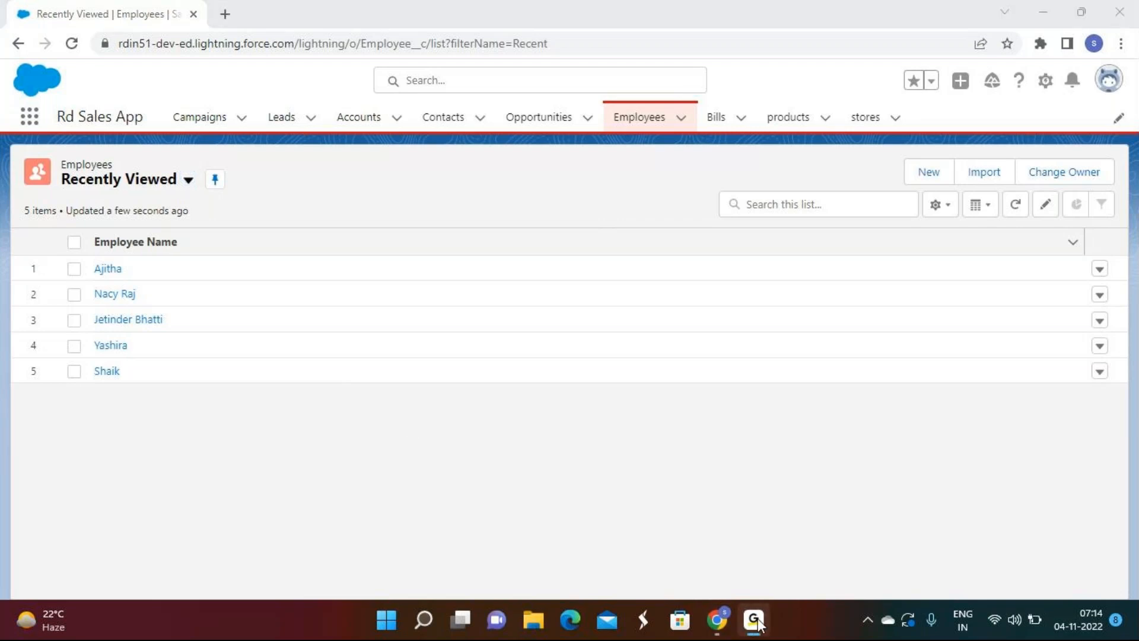
click(753, 623)
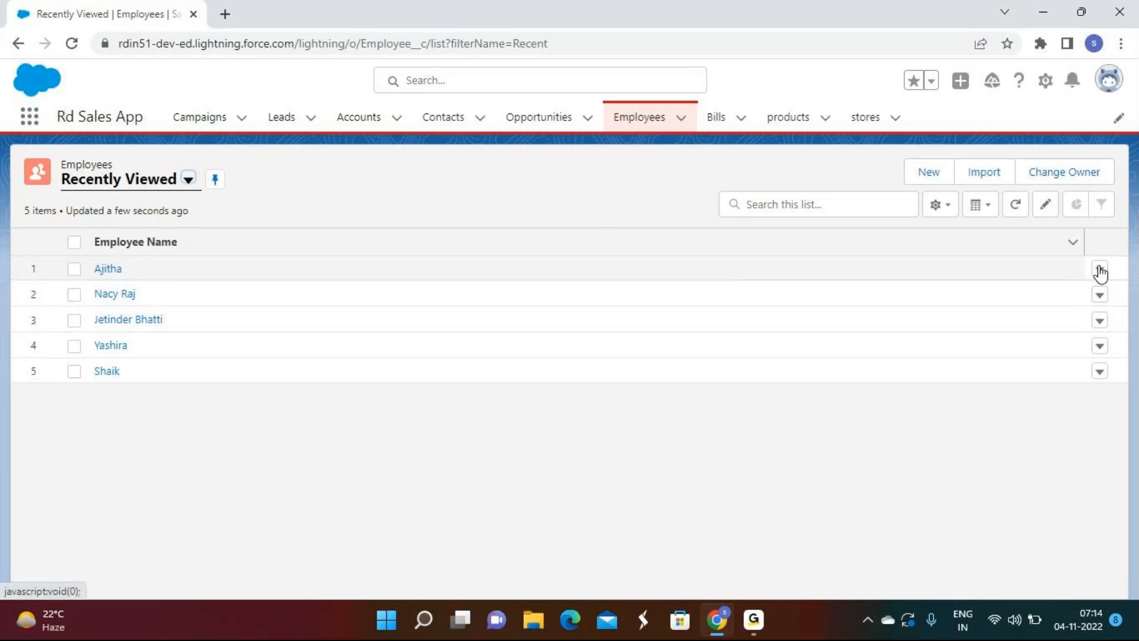
click(1100, 372)
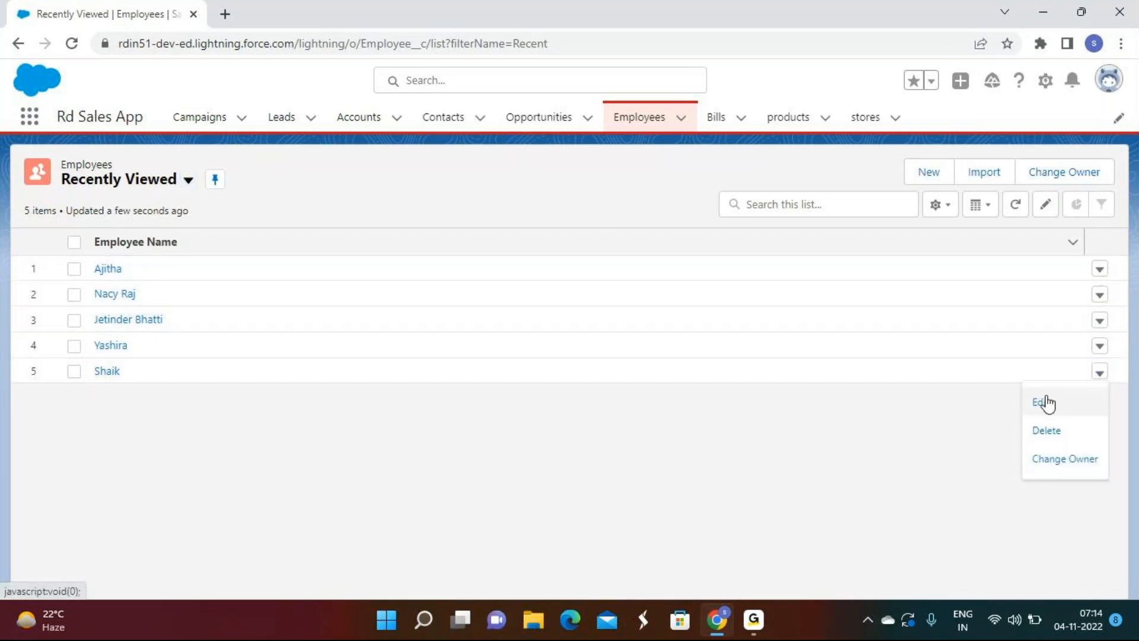
Step: Edit the employee, mark them Available, and set Date Of Joining to 11/3/2022
click(1046, 403)
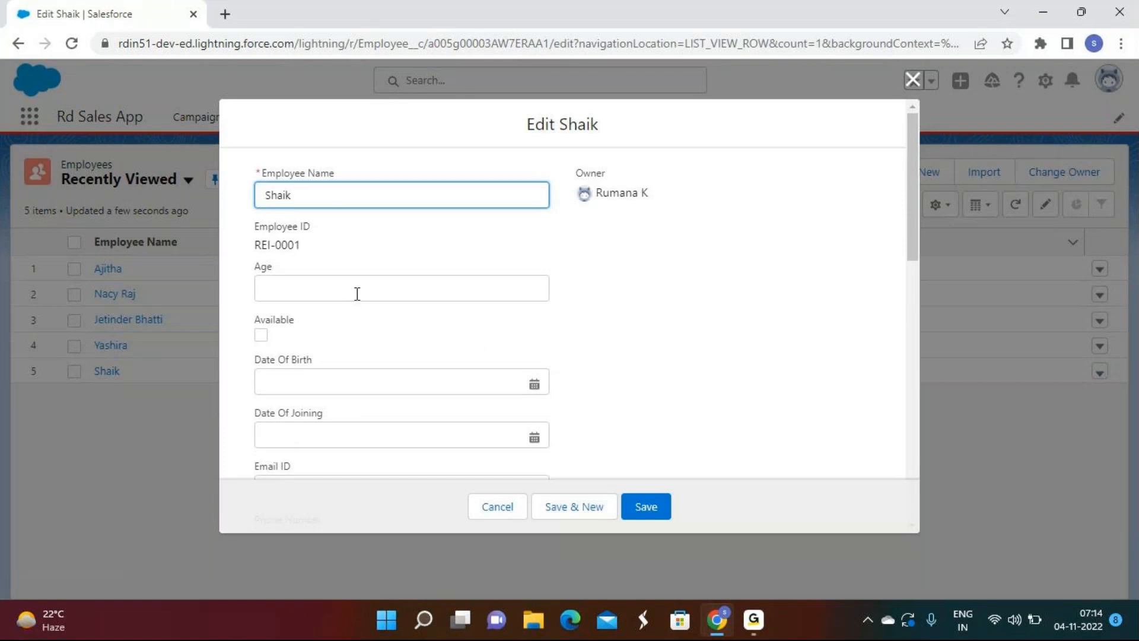
click(261, 335)
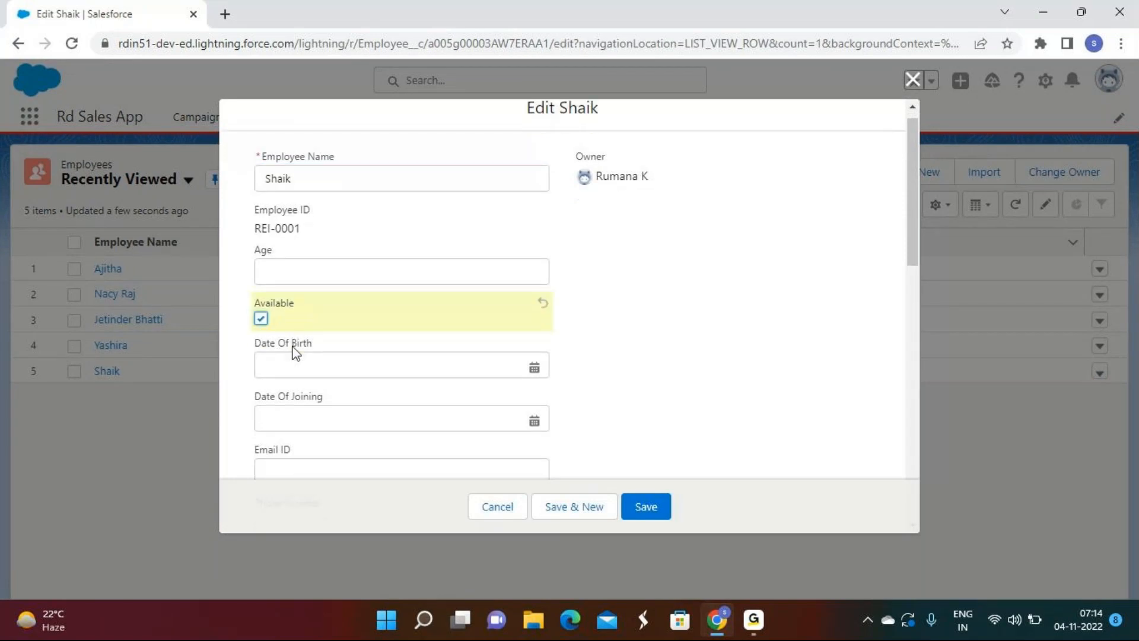
scroll(294, 351, down, 3)
click(308, 270)
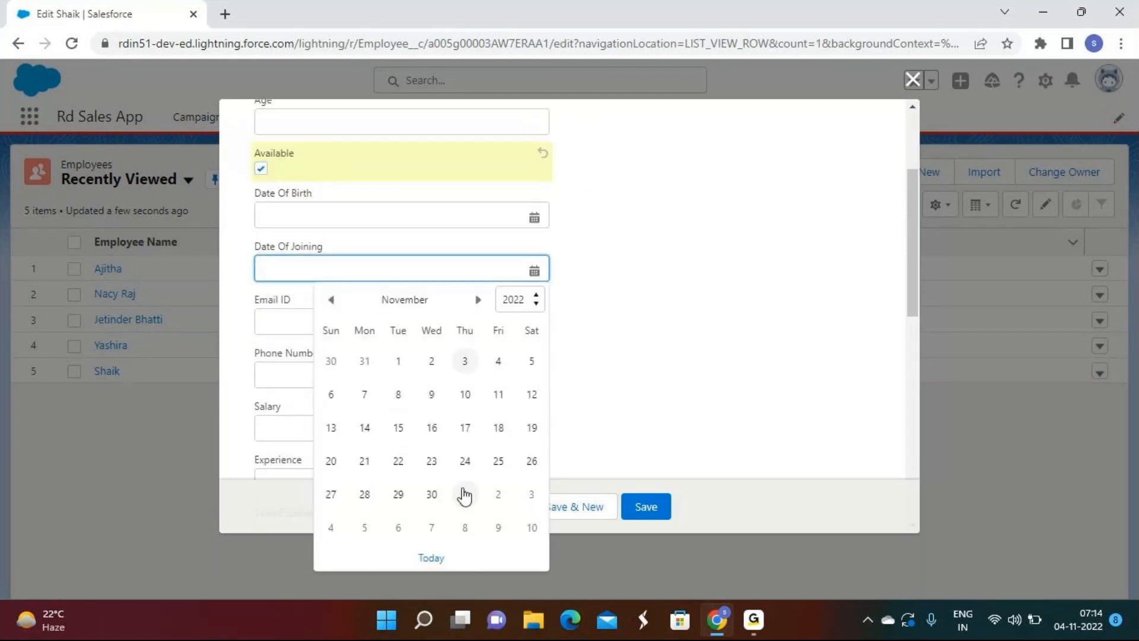
click(464, 361)
scroll(651, 313, down, 8)
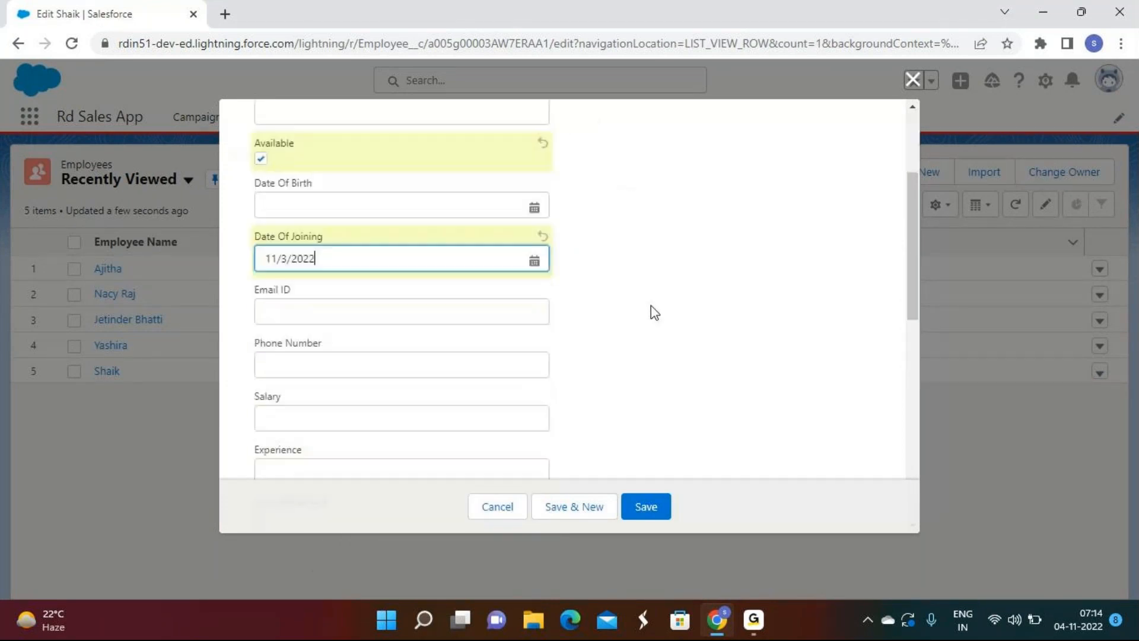
scroll(653, 312, down, 1)
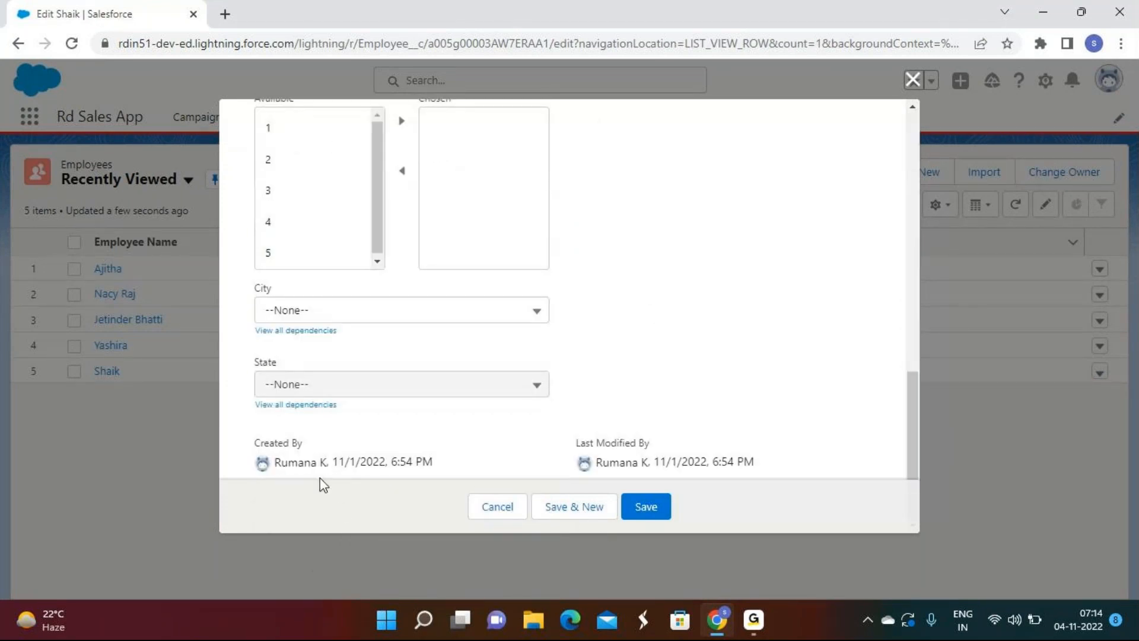
drag(305, 443, 272, 446)
drag(648, 443, 538, 451)
scroll(474, 344, up, 4)
Step: Set Designation IT Executive, Qualification MCA, Experience 10 and Salary 1000000, then save
click(374, 259)
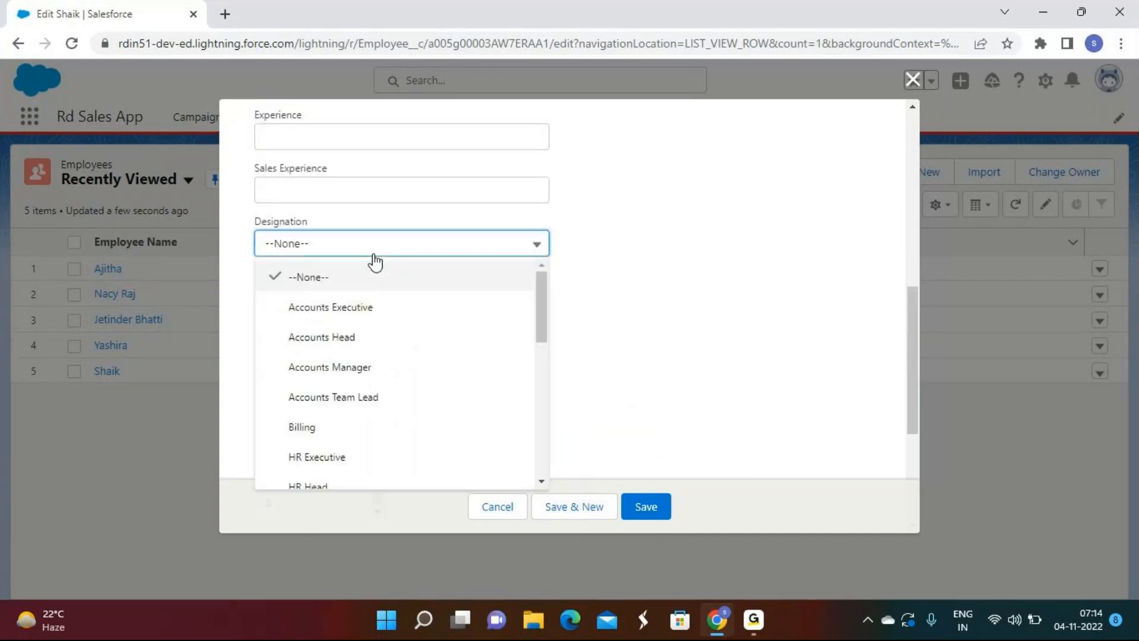
scroll(347, 368, down, 4)
click(327, 335)
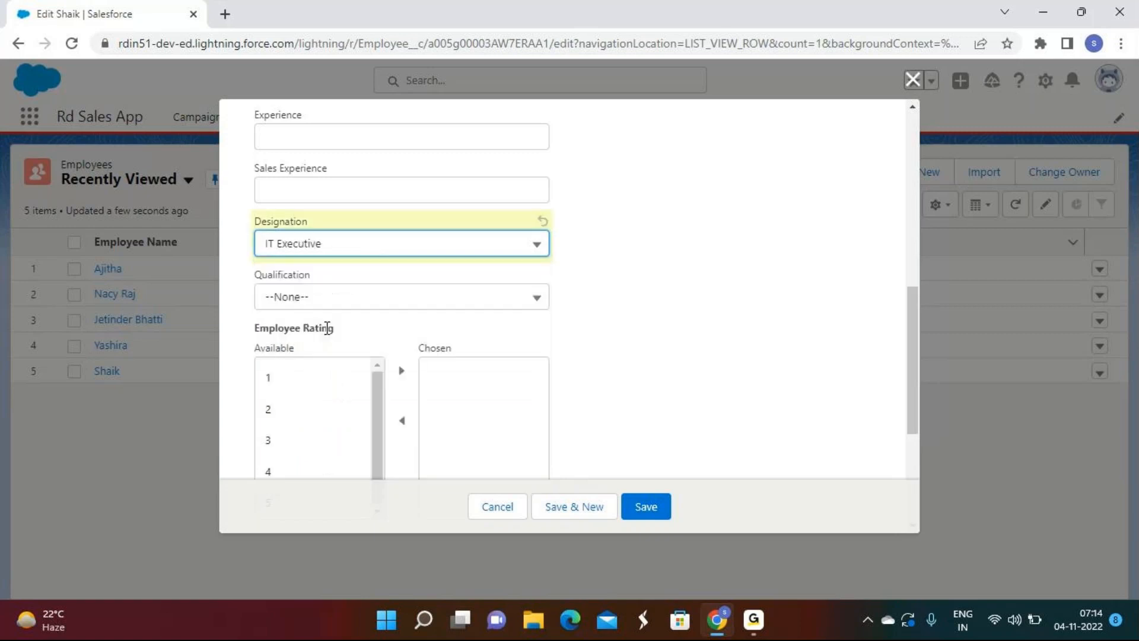
click(328, 300)
click(314, 448)
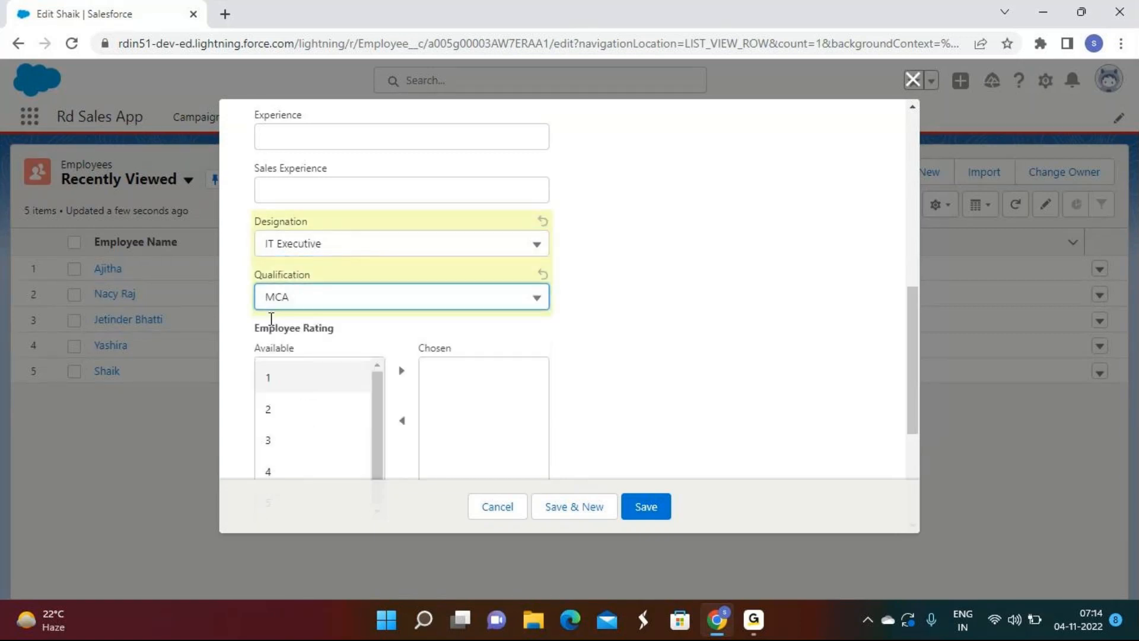
click(298, 186)
click(322, 140)
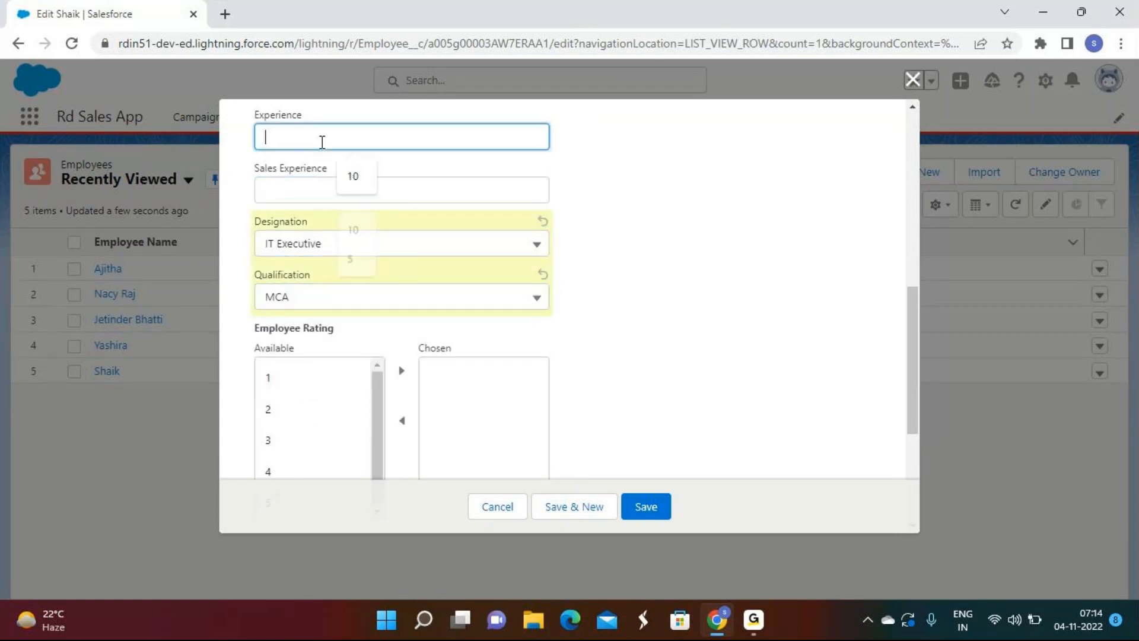
click(355, 174)
scroll(296, 270, up, 3)
click(290, 246)
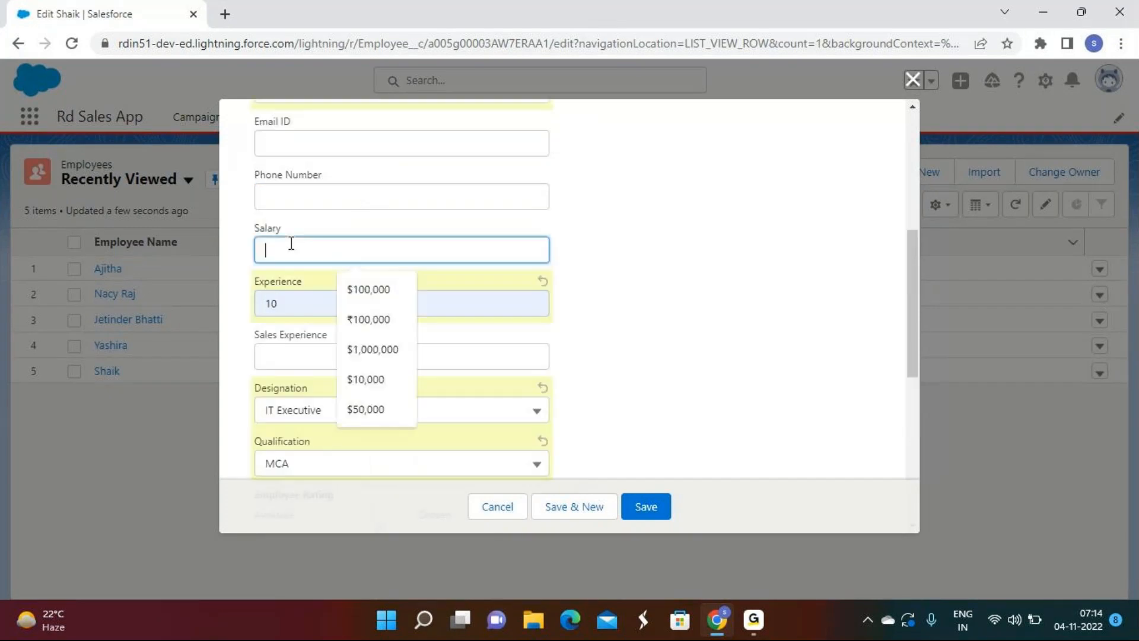
text(1)
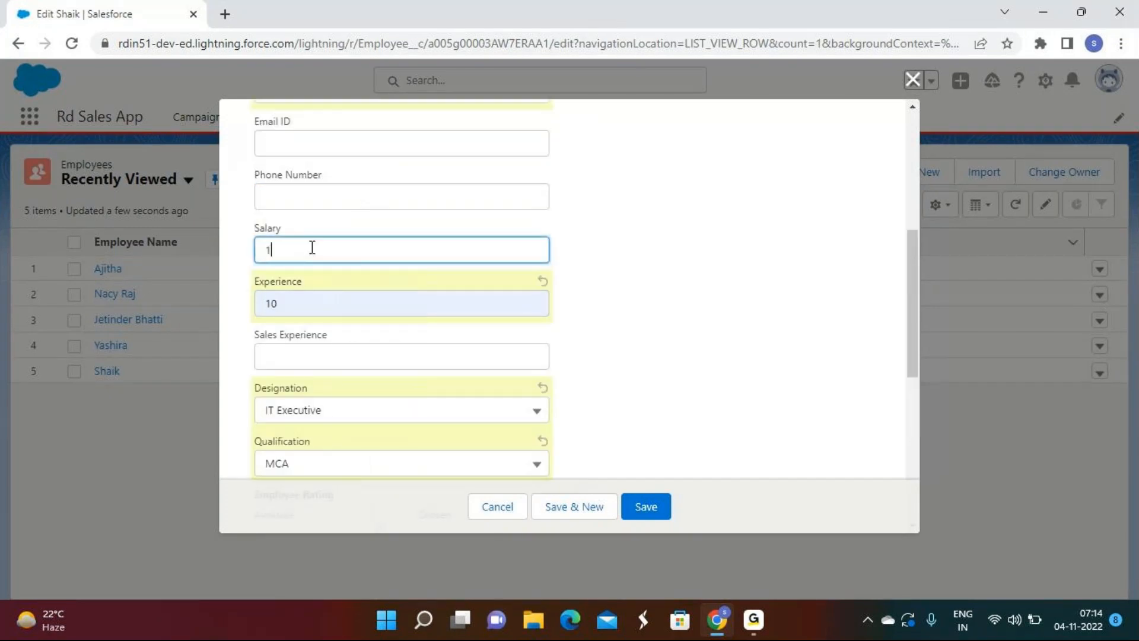
text(000000)
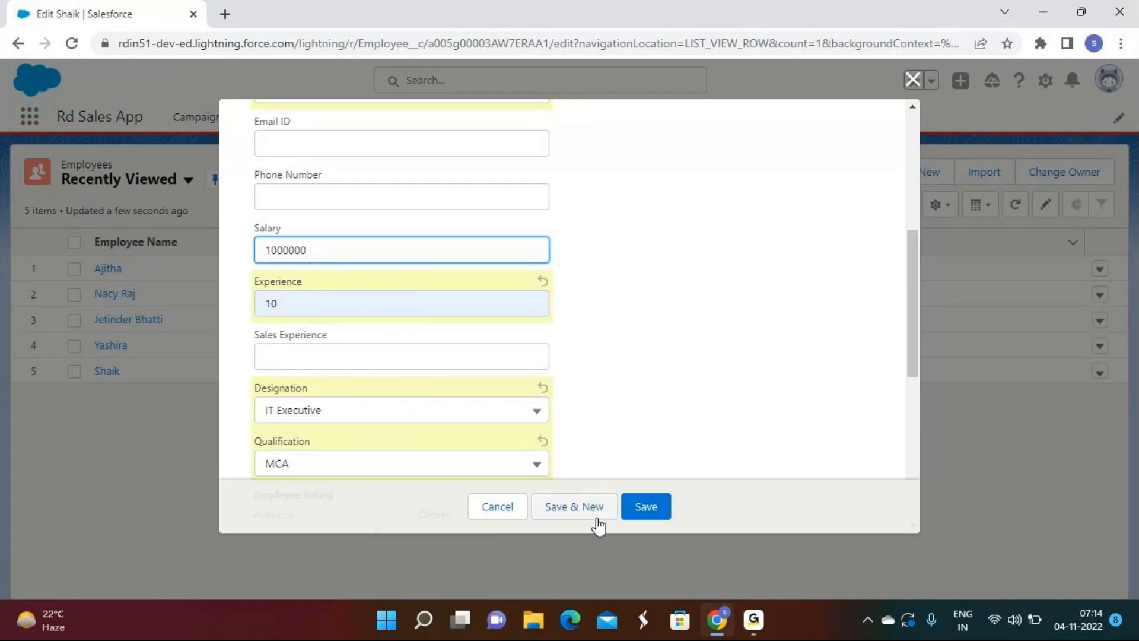
click(626, 514)
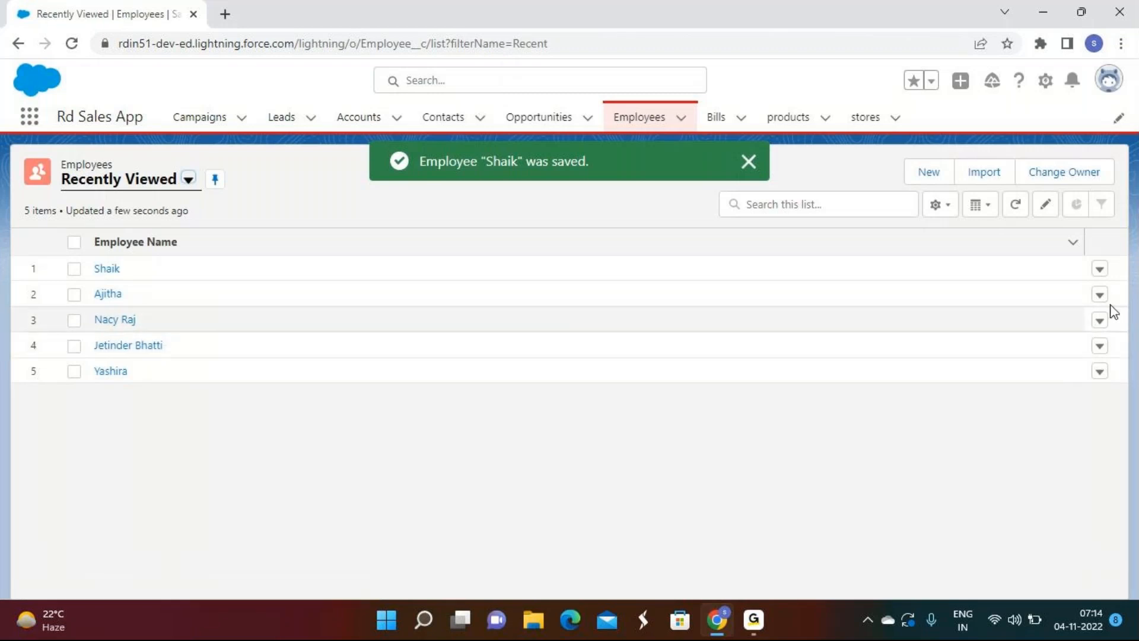
click(1099, 371)
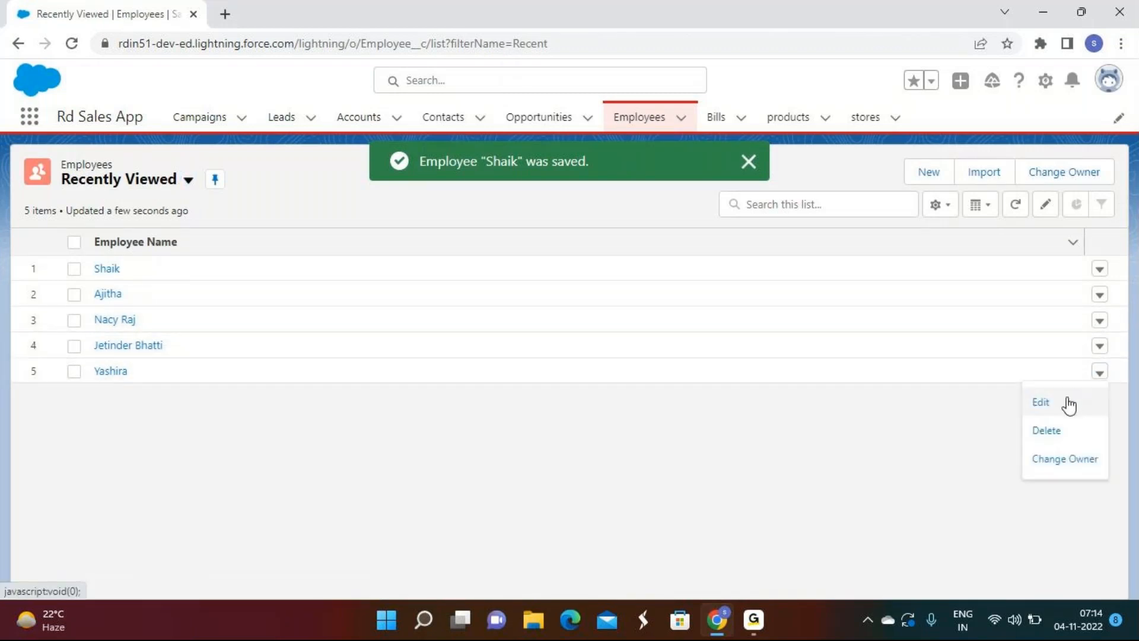
Step: Edit the fifth employee: Available, joining date 11/3/2022, Salary 500,000, Experience 5
click(1071, 401)
click(260, 335)
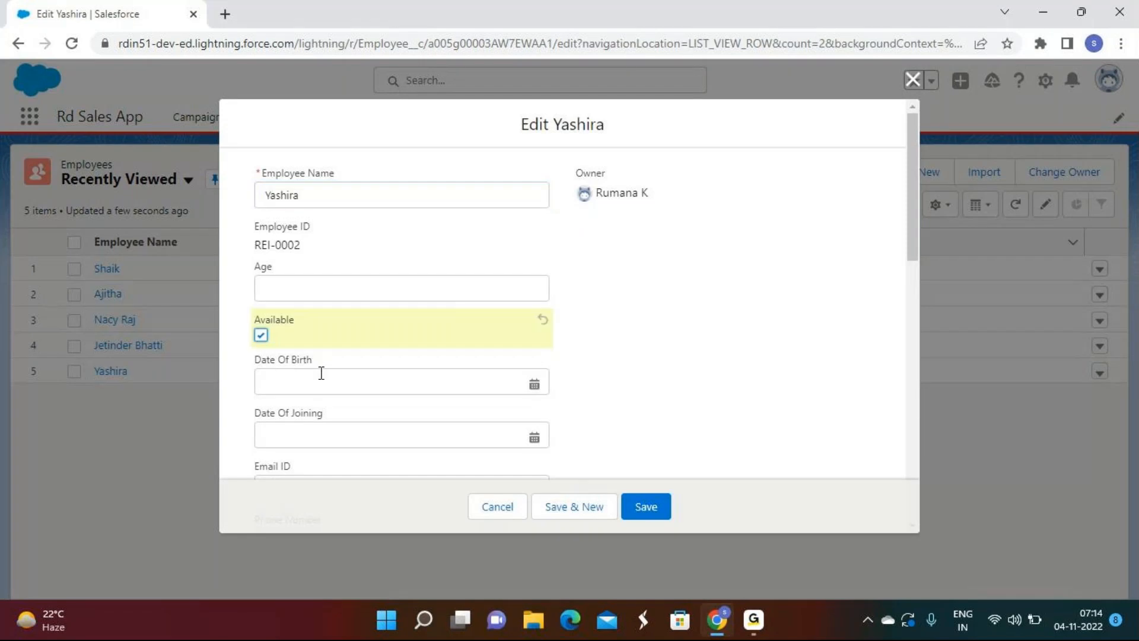
click(328, 429)
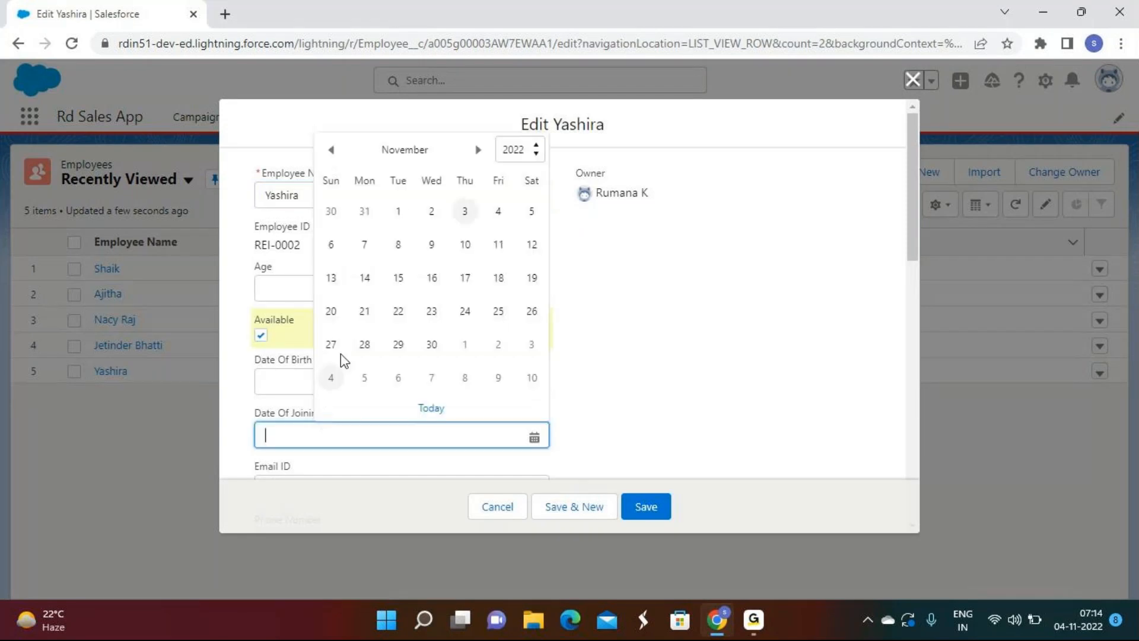
click(467, 215)
scroll(472, 216, down, 3)
scroll(373, 354, down, 1)
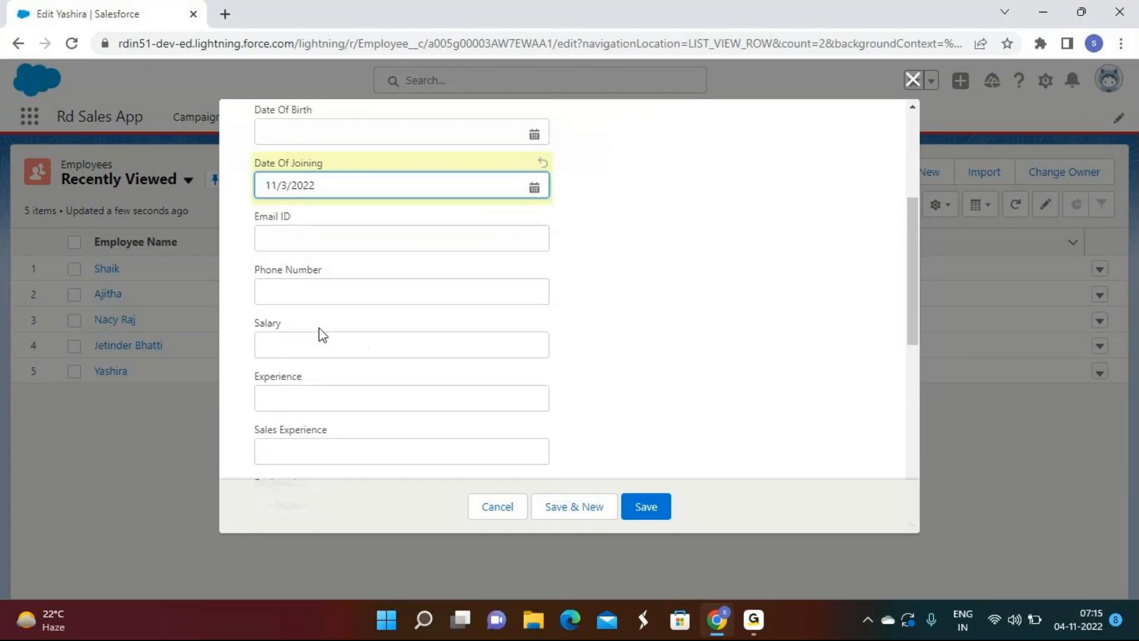
click(302, 332)
text(500)
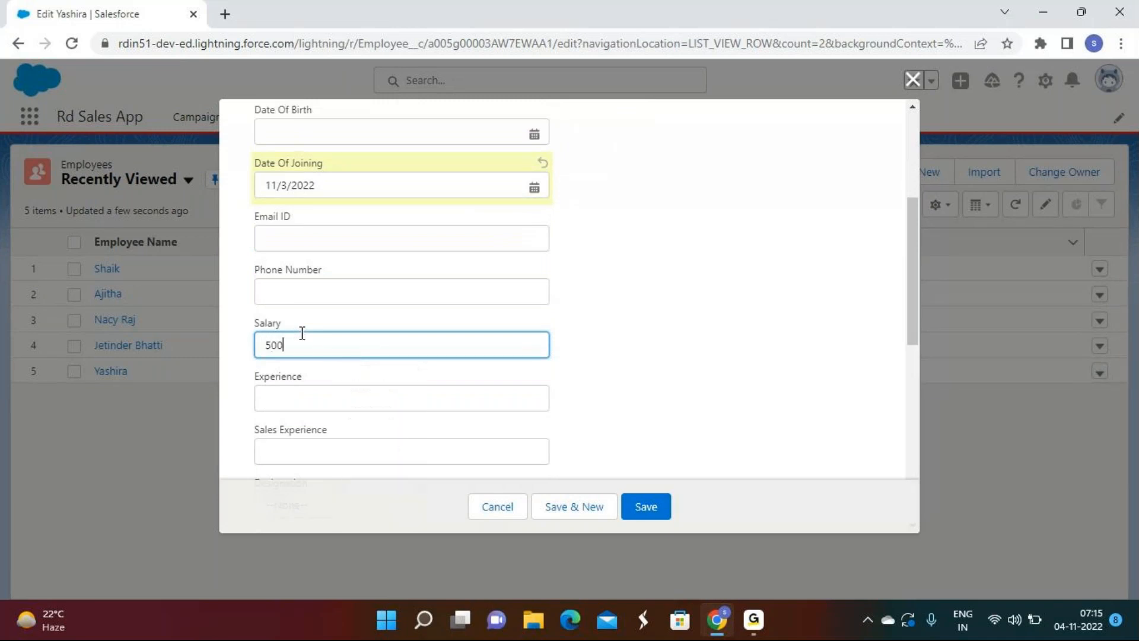
text(,000)
click(319, 402)
text(5)
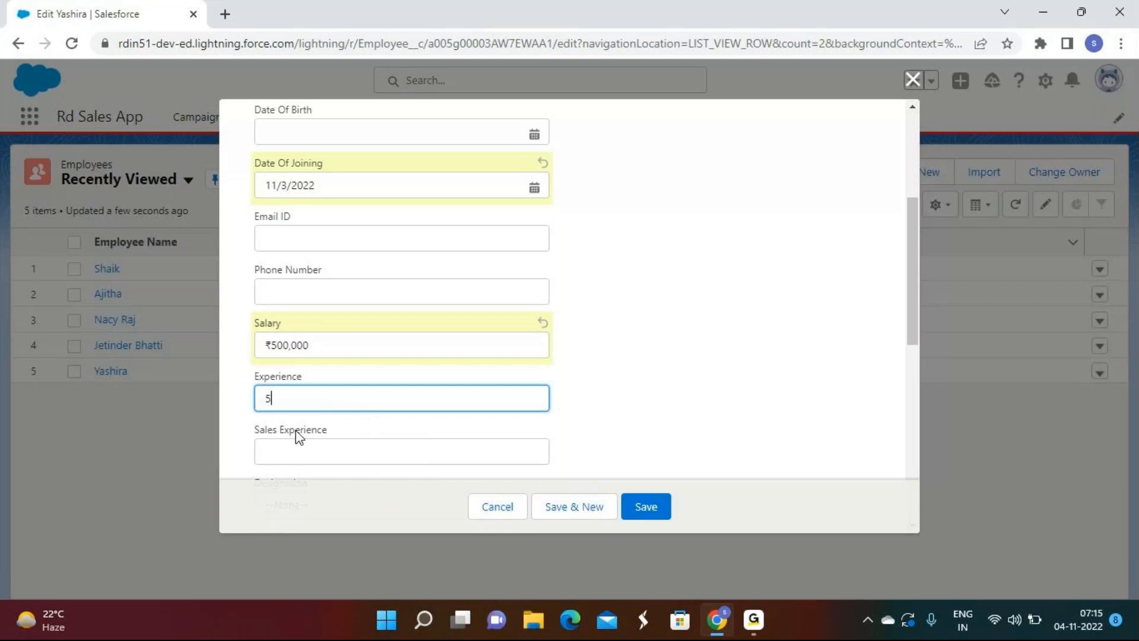
Step: Set Sales Experience 5, Designation Sales Executive and Qualification MBA, then save
scroll(295, 429, down, 2)
click(280, 365)
text(5)
scroll(331, 365, down, 1)
click(300, 349)
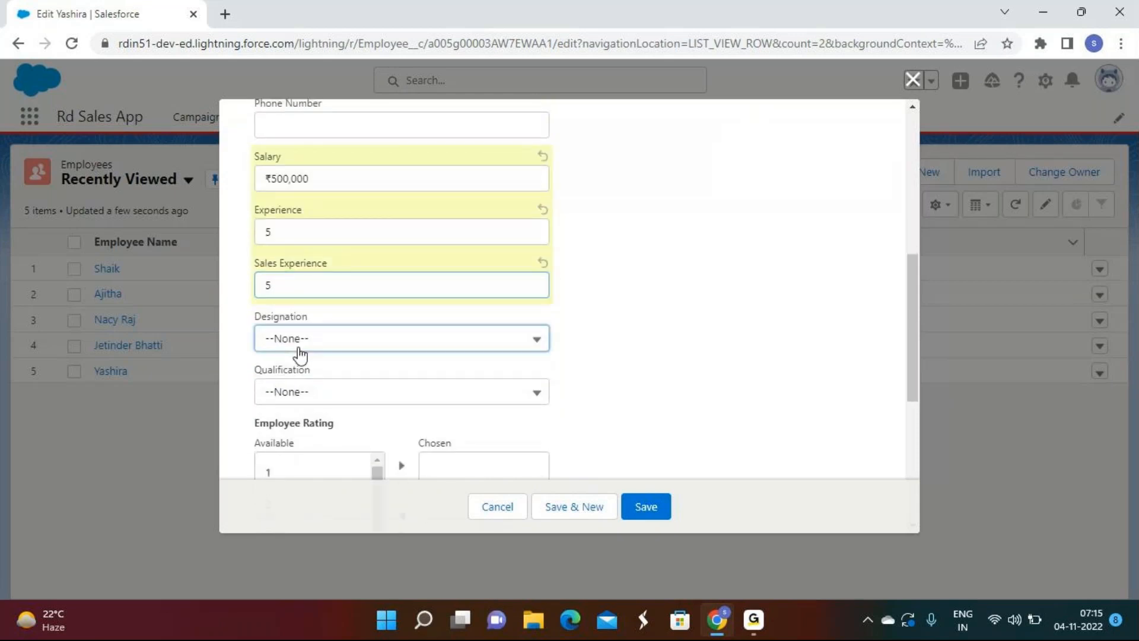
scroll(318, 399, down, 5)
click(313, 477)
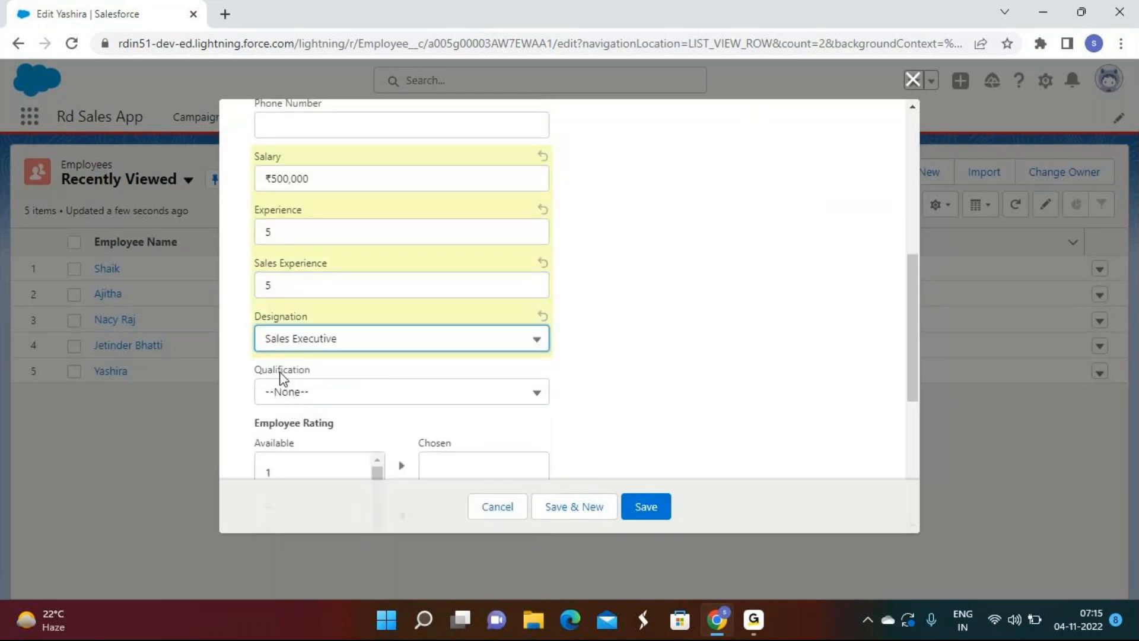
click(280, 392)
click(305, 511)
click(659, 512)
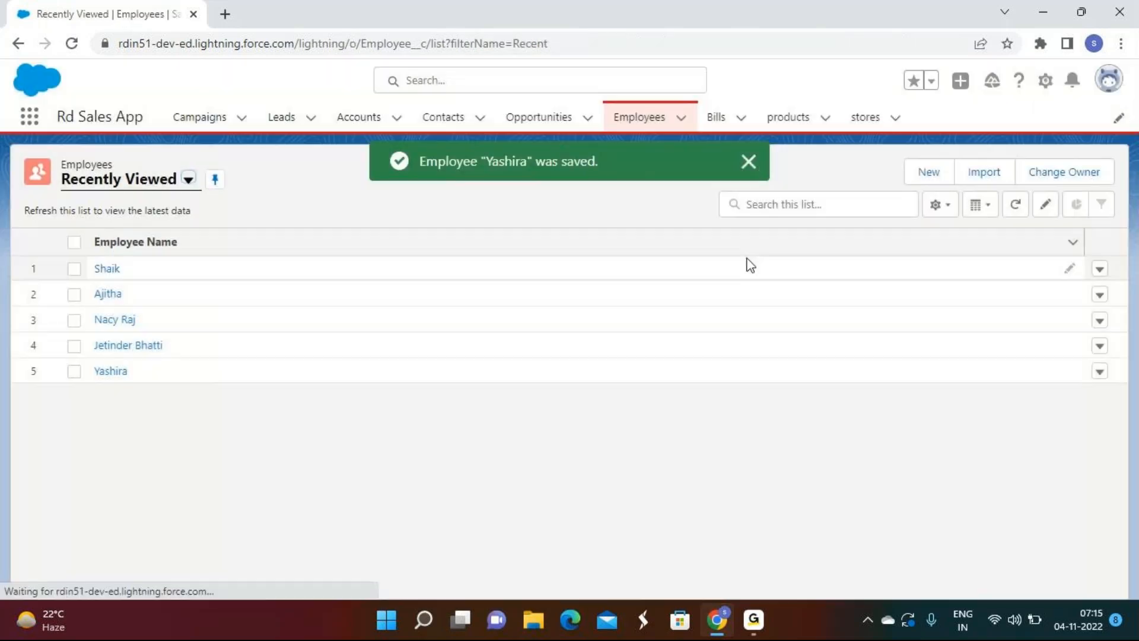
Step: Edit the fifth employee: mark Available, joining date 11/3/2022, Salary 70000
click(1099, 373)
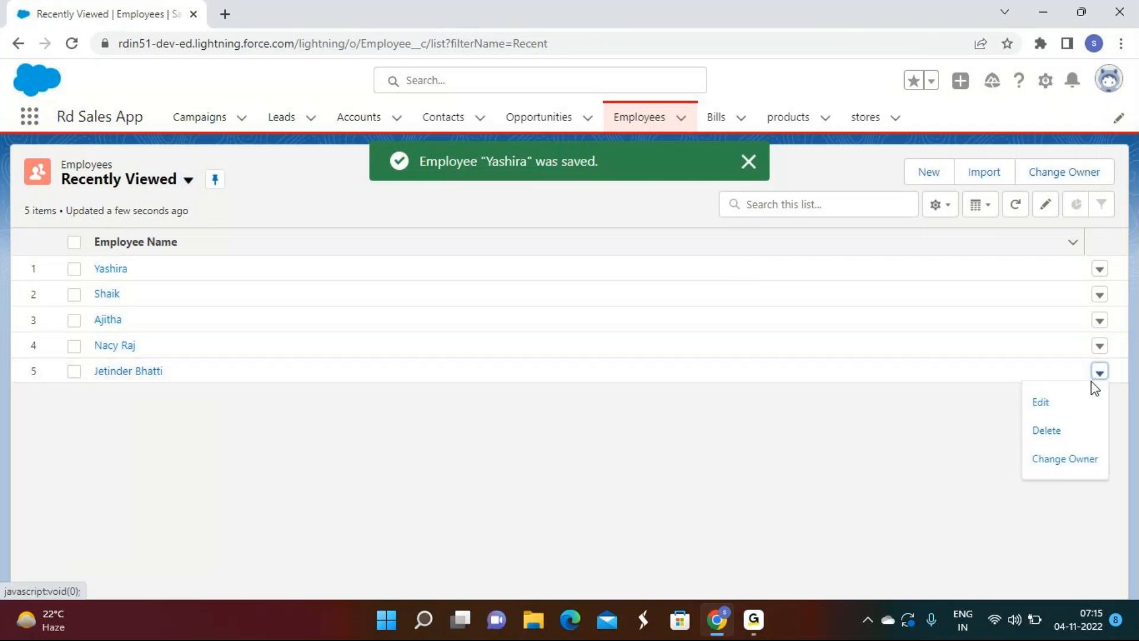
click(1042, 401)
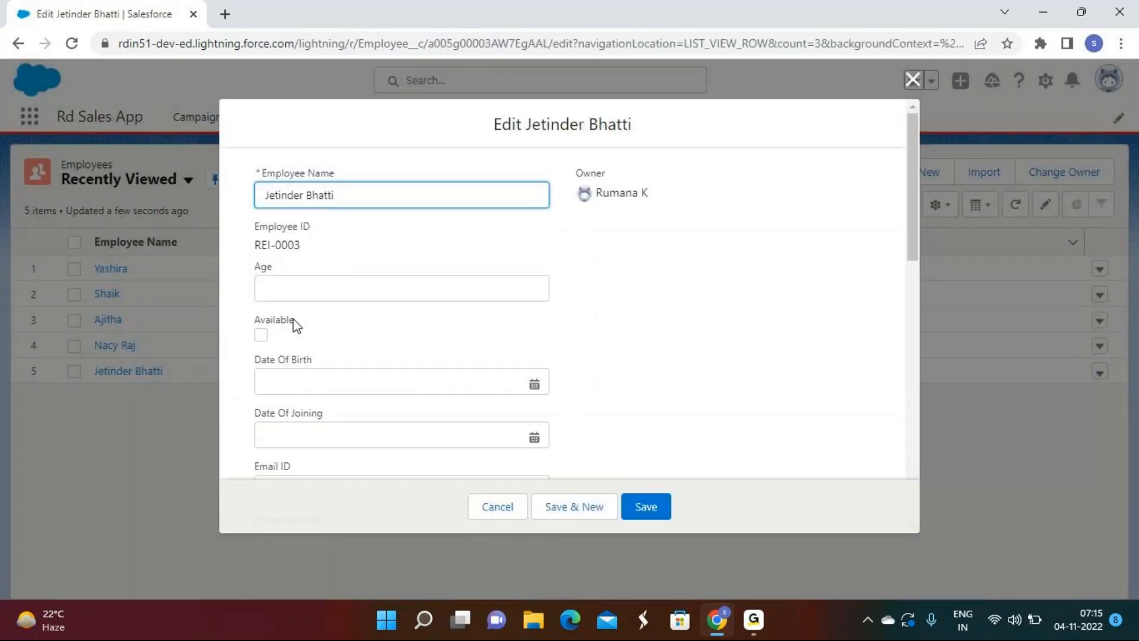
click(261, 336)
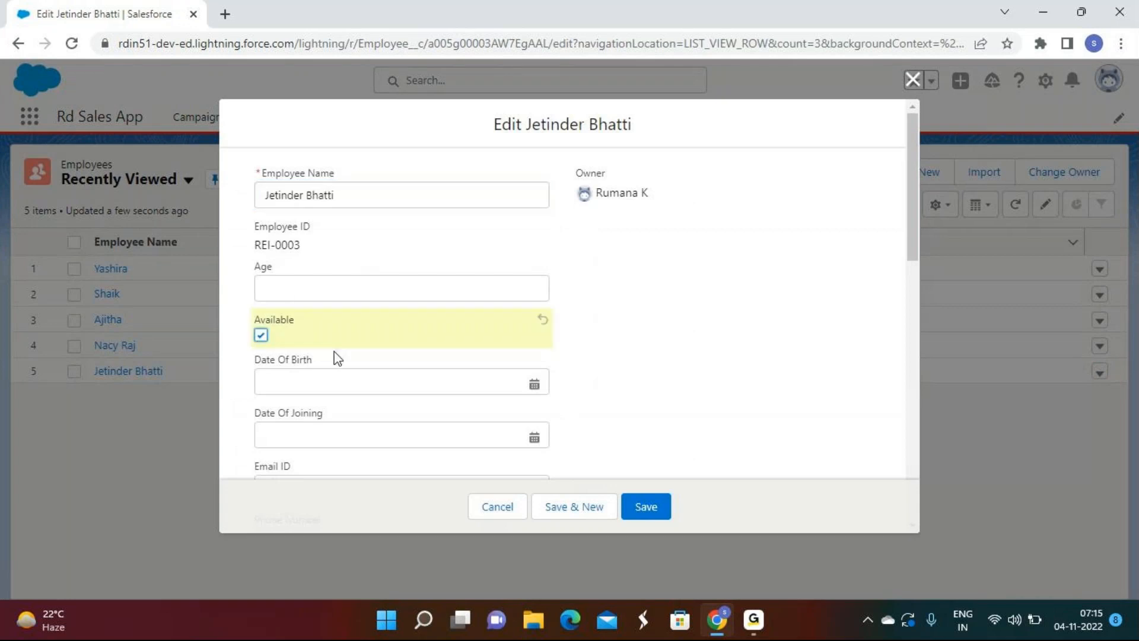
scroll(361, 350, down, 3)
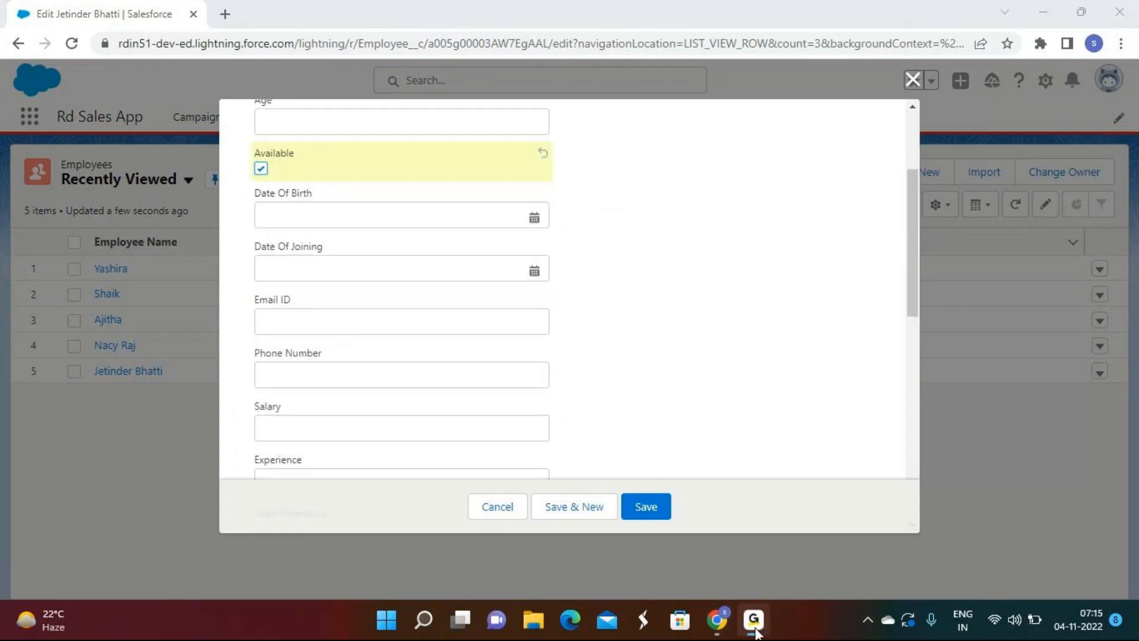
click(324, 266)
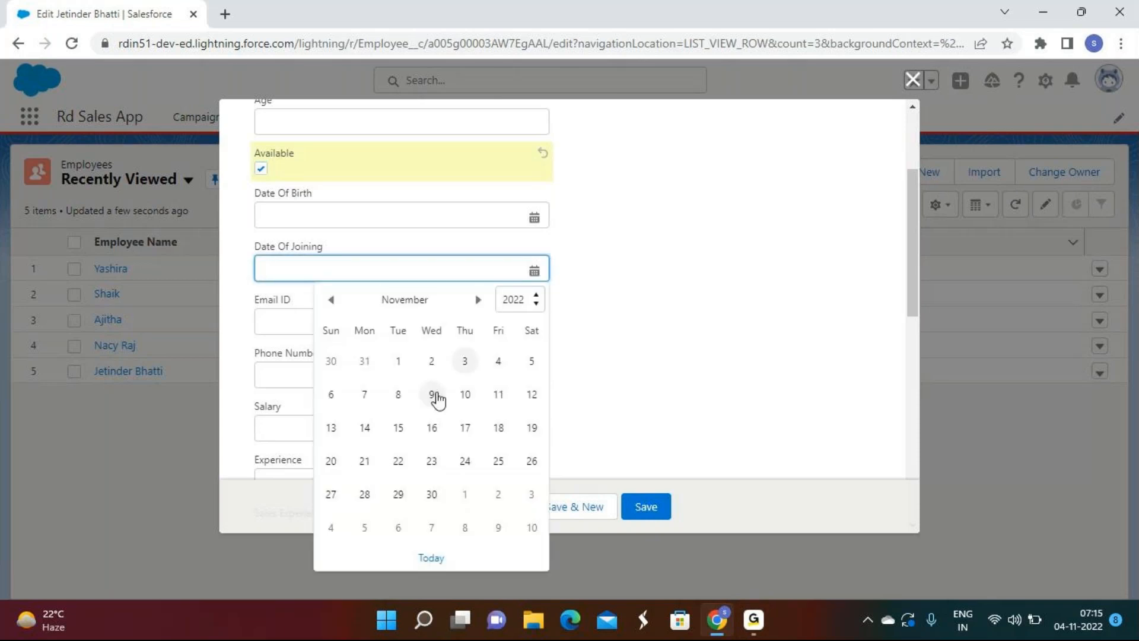
click(465, 361)
scroll(463, 363, down, 3)
click(283, 252)
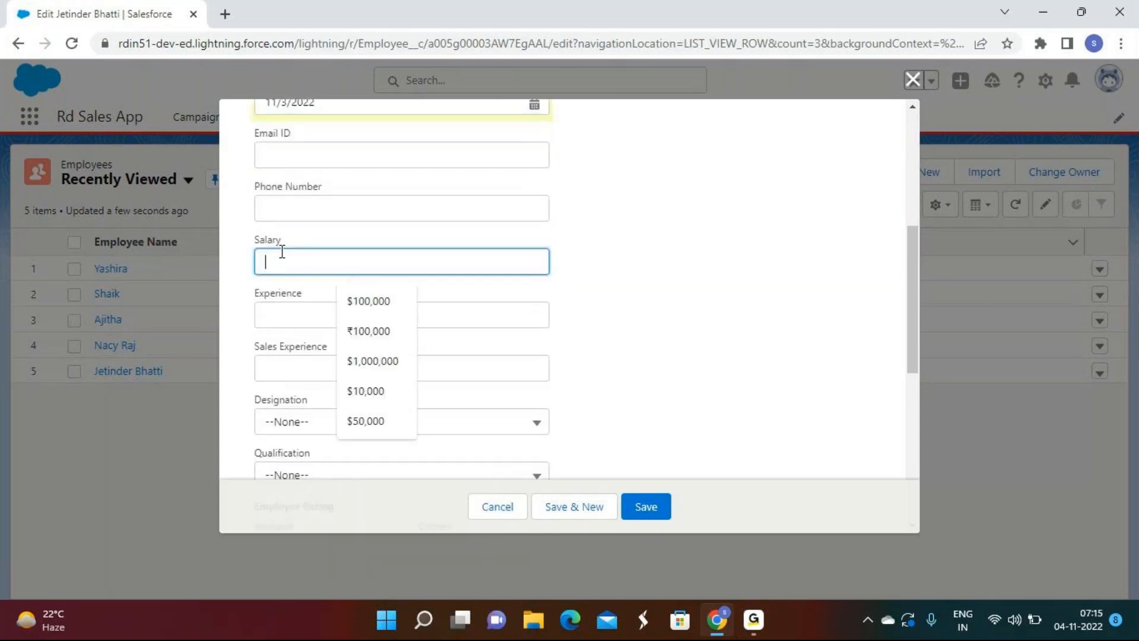
text(70000)
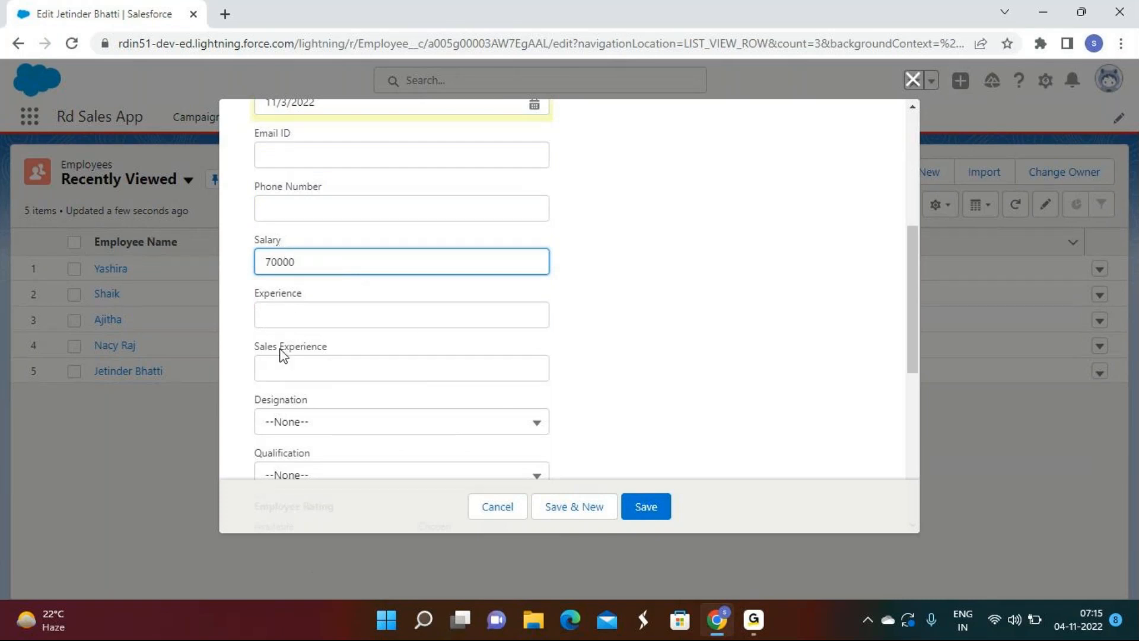
Step: Set Experience 7, Designation Accounts Executive and Qualification Degree, then save
click(283, 316)
text(7)
scroll(285, 315, down, 3)
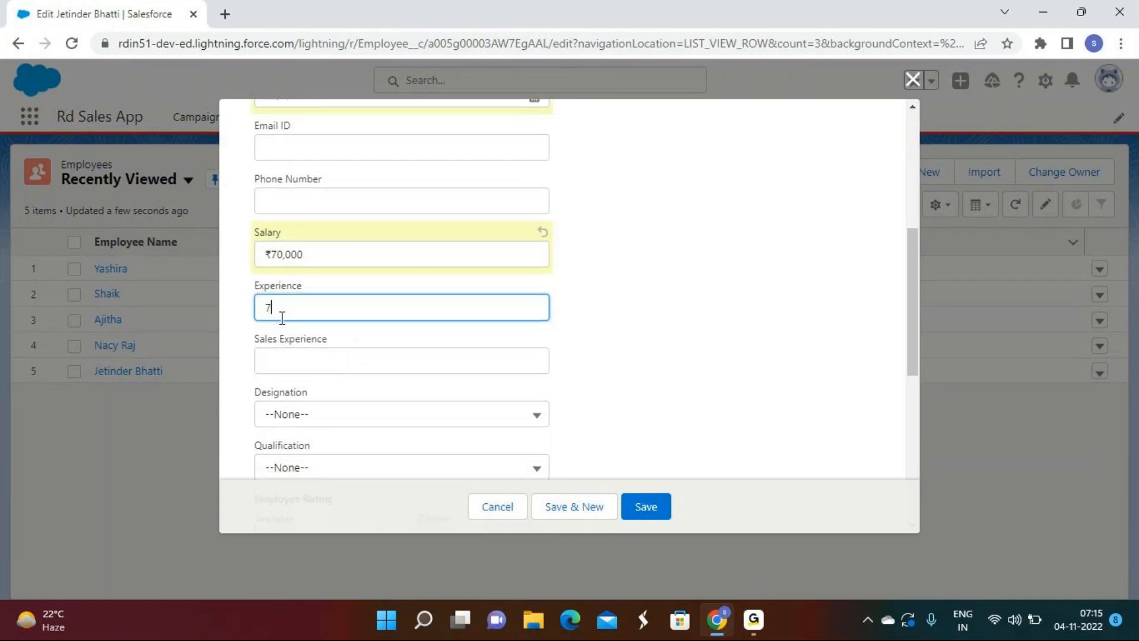
click(287, 256)
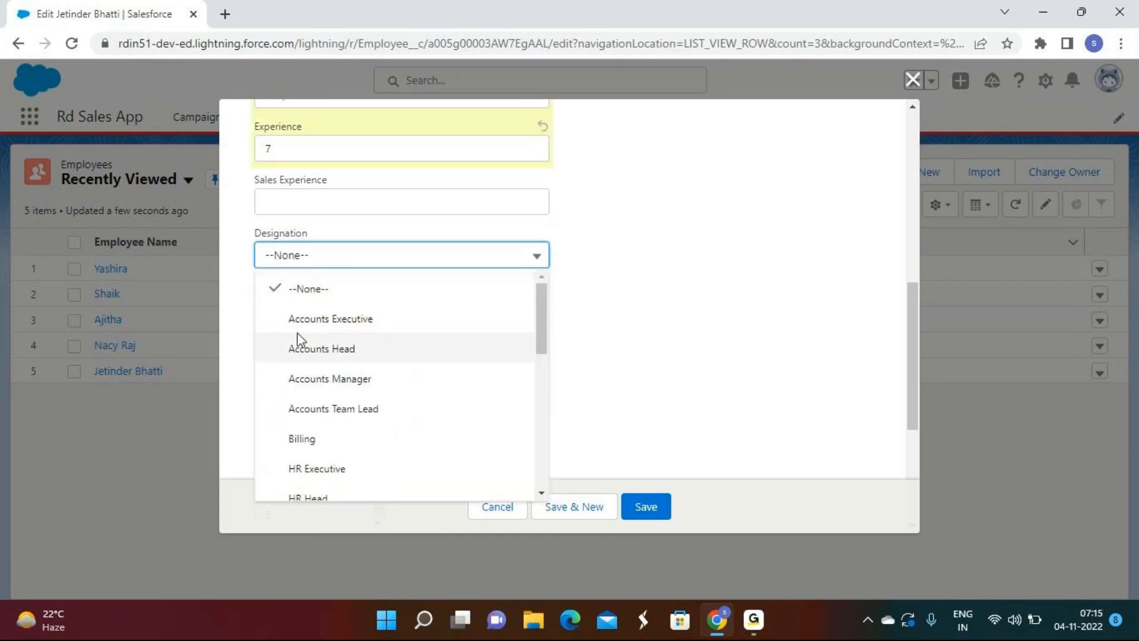
click(307, 320)
scroll(280, 202, down, 3)
click(303, 148)
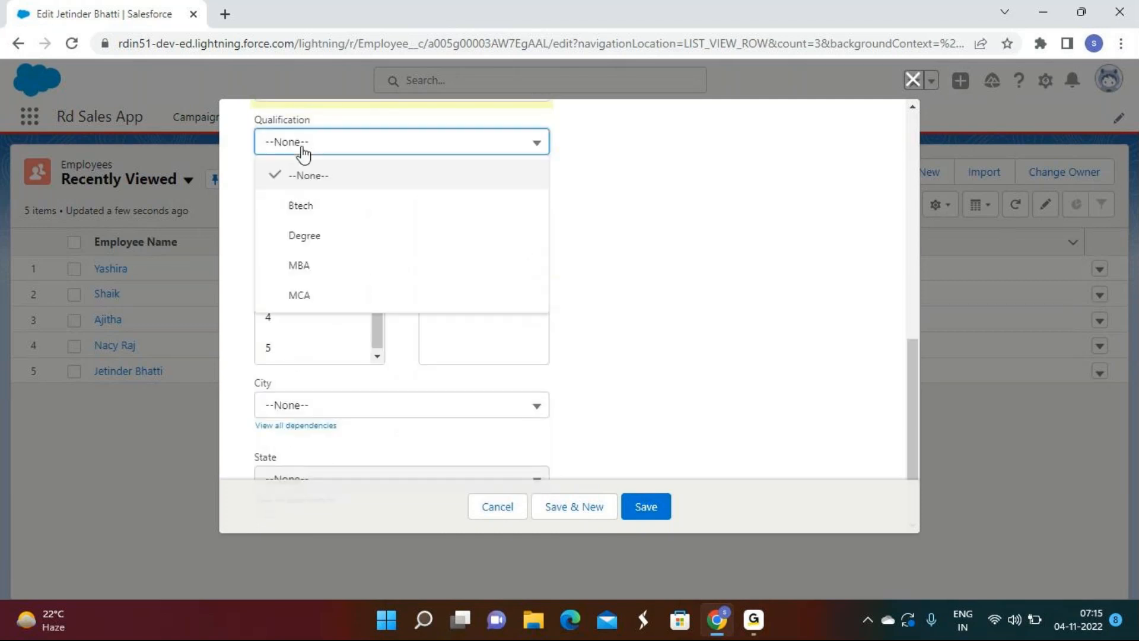
click(304, 236)
click(649, 509)
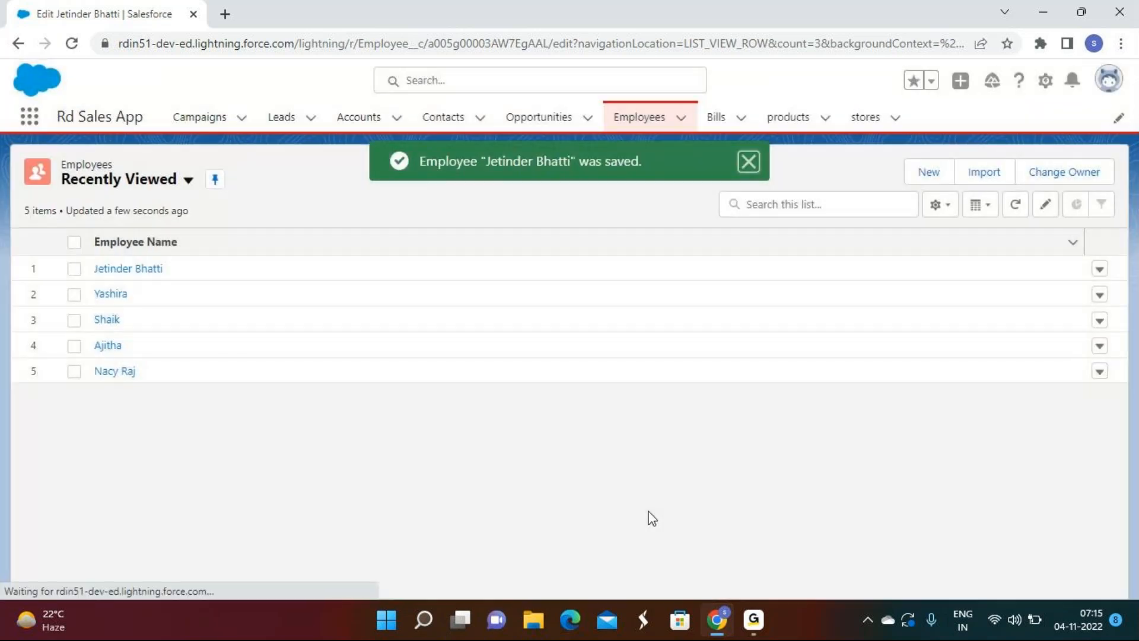
click(1100, 347)
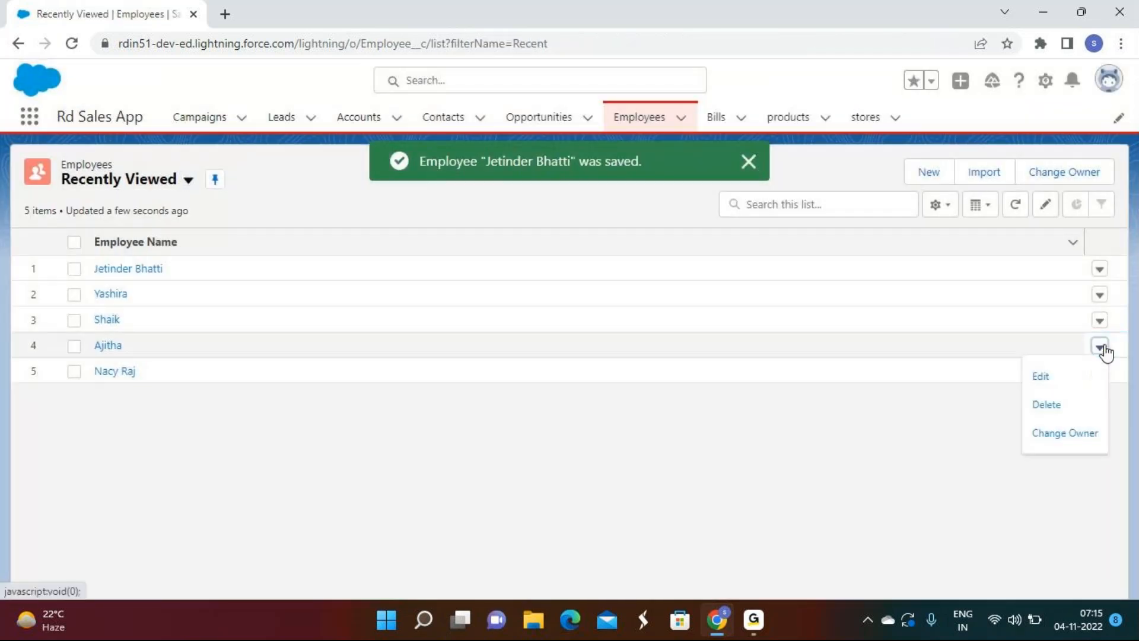
Step: Edit the fourth employee: mark Available, joining date November 3, Salary 100000
click(1071, 386)
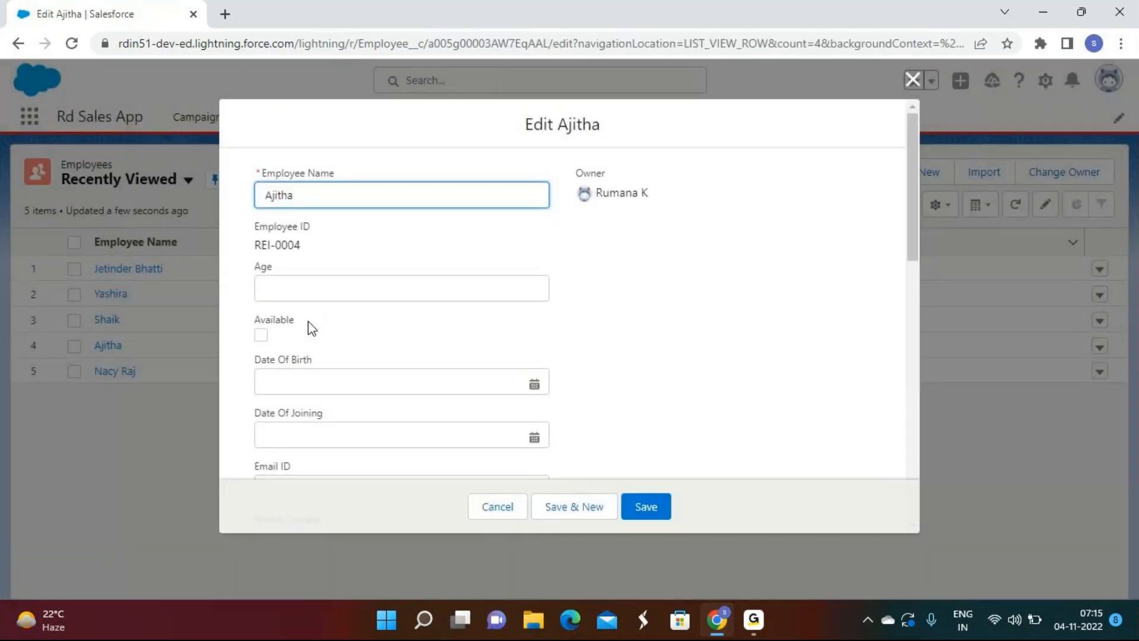
click(261, 335)
scroll(264, 336, down, 1)
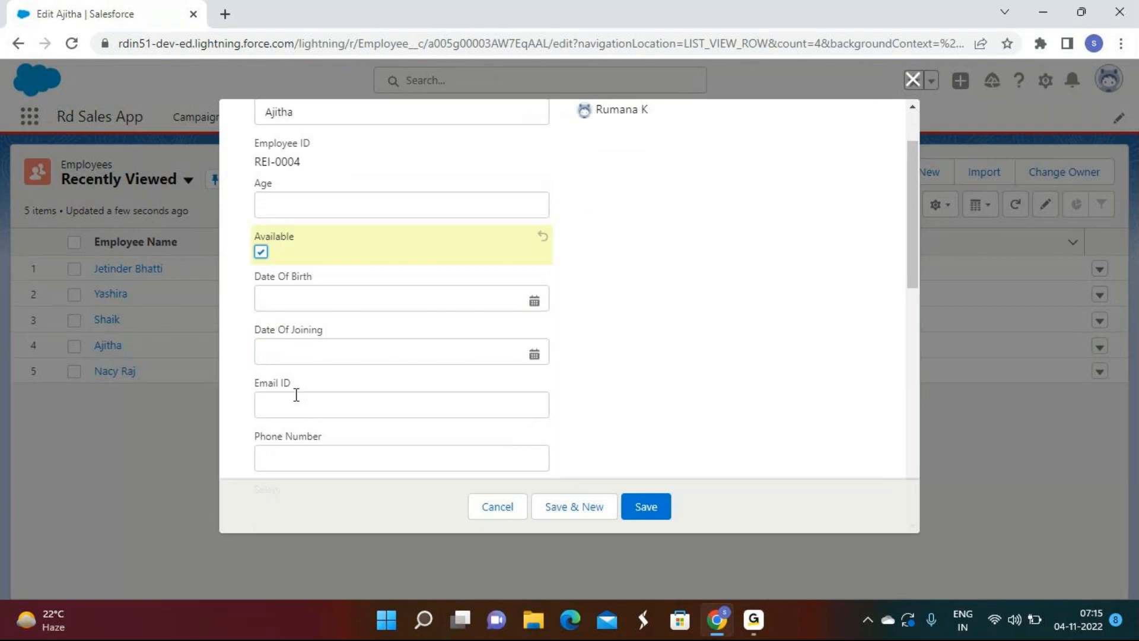
click(302, 349)
click(465, 128)
scroll(465, 145, down, 4)
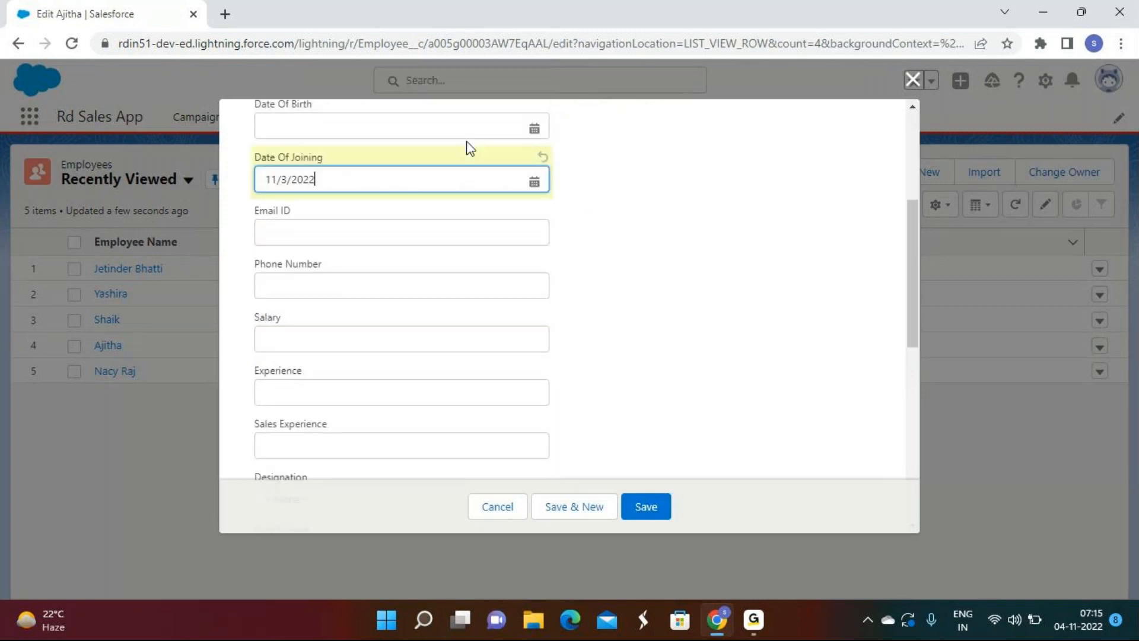
click(287, 263)
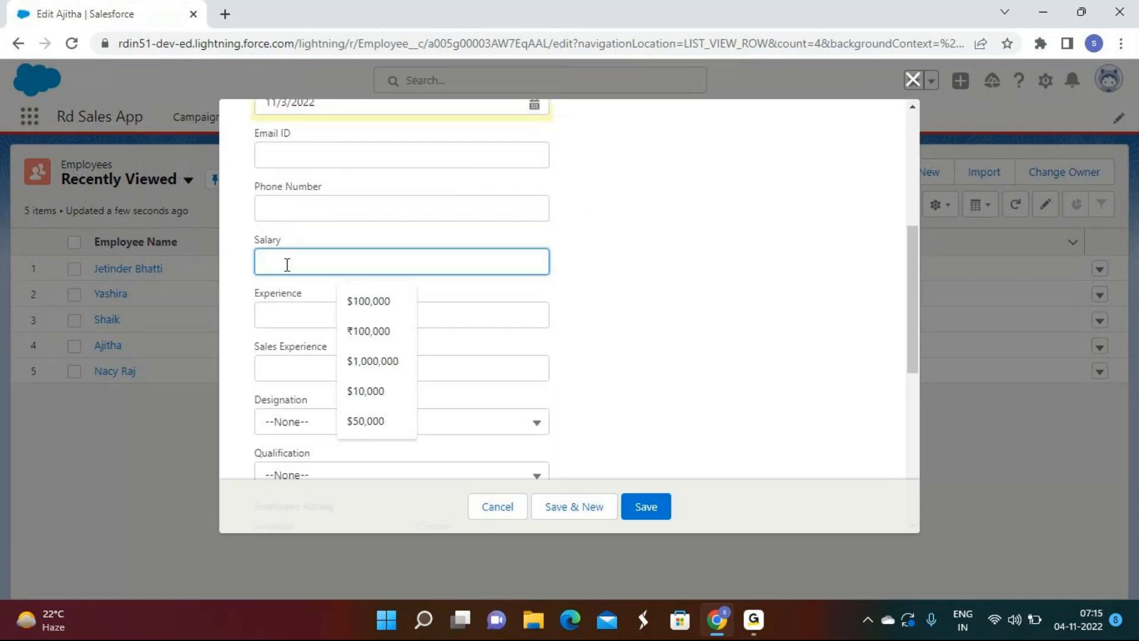
text(100000)
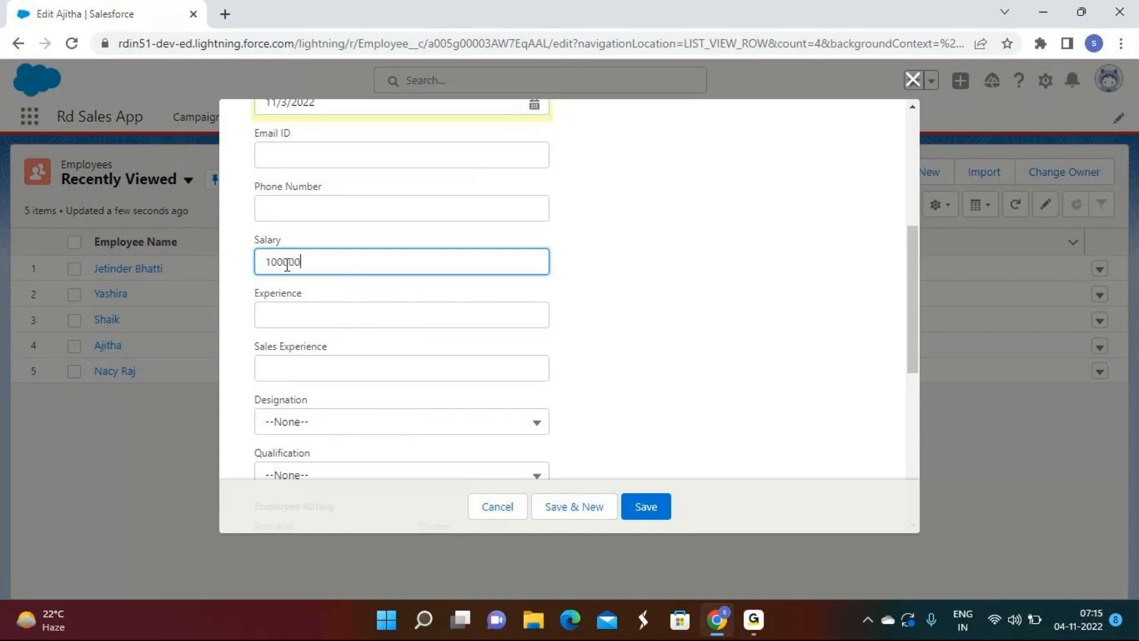
Step: Set Experience and Sales Experience to 10, Designation Sales Manager, Qualification Btech, and save
click(286, 313)
click(351, 356)
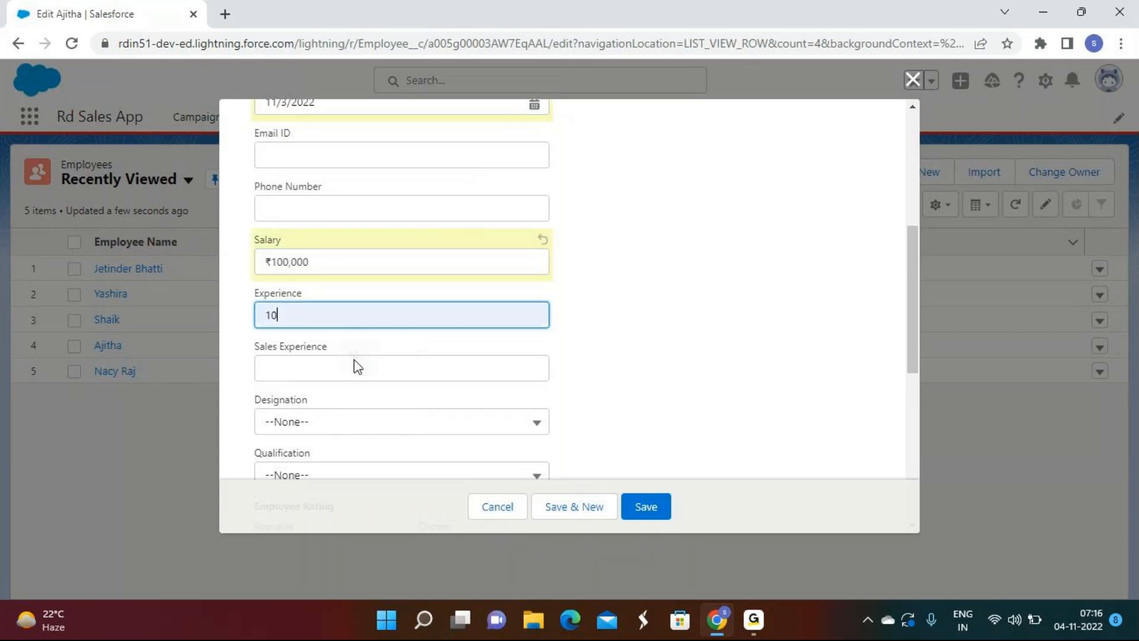
scroll(347, 366, down, 1)
click(300, 286)
click(350, 323)
scroll(347, 321, down, 3)
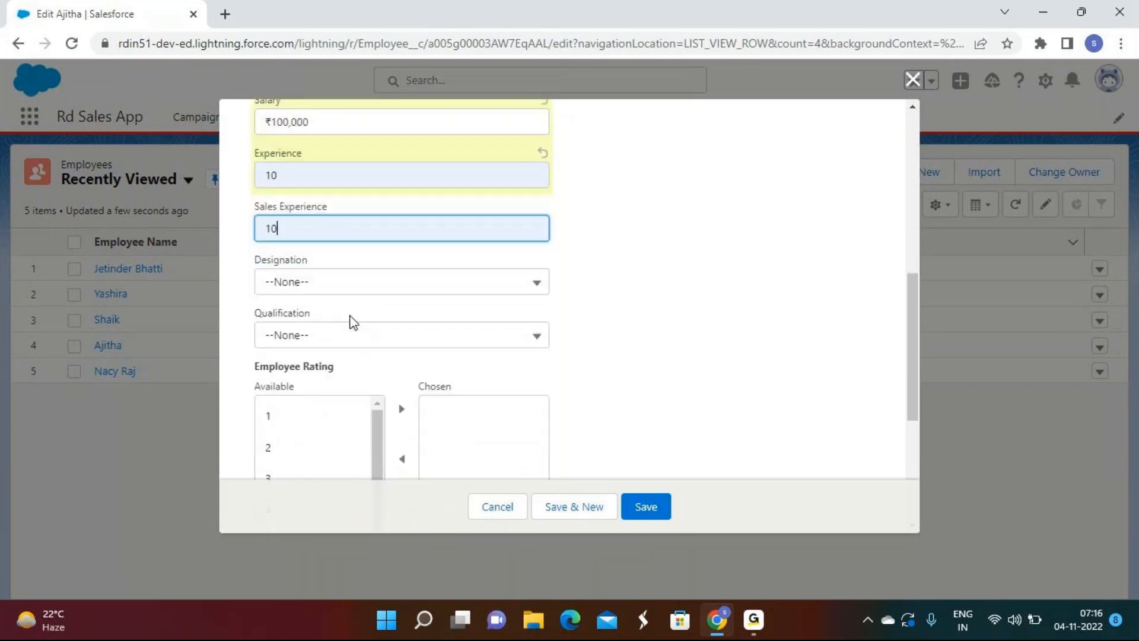
click(315, 175)
scroll(333, 221, down, 6)
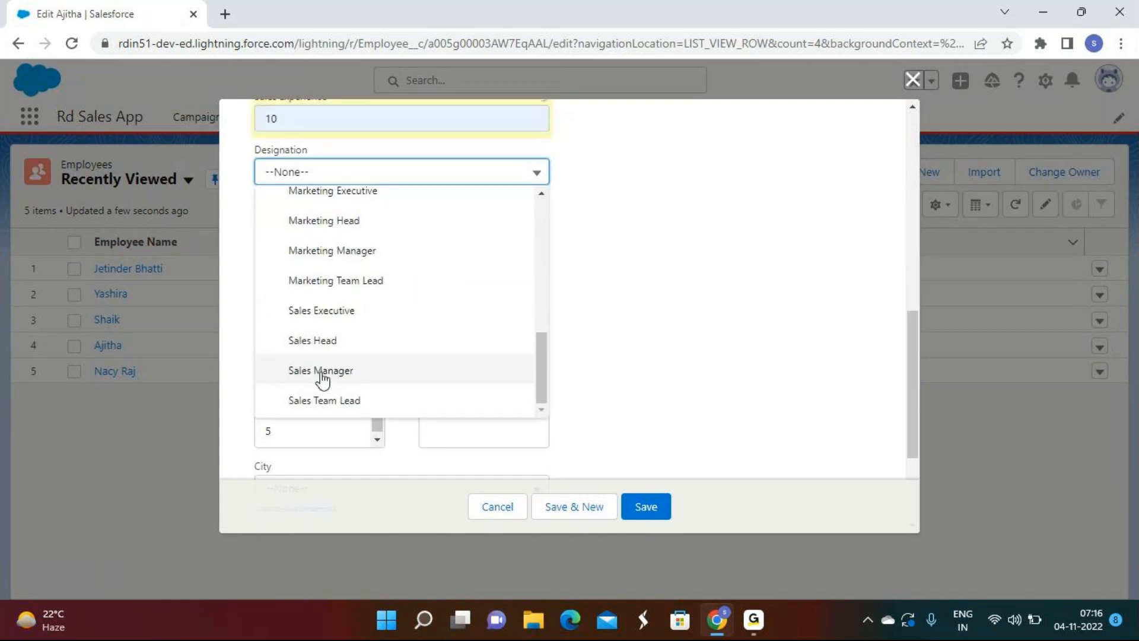
click(321, 372)
click(308, 225)
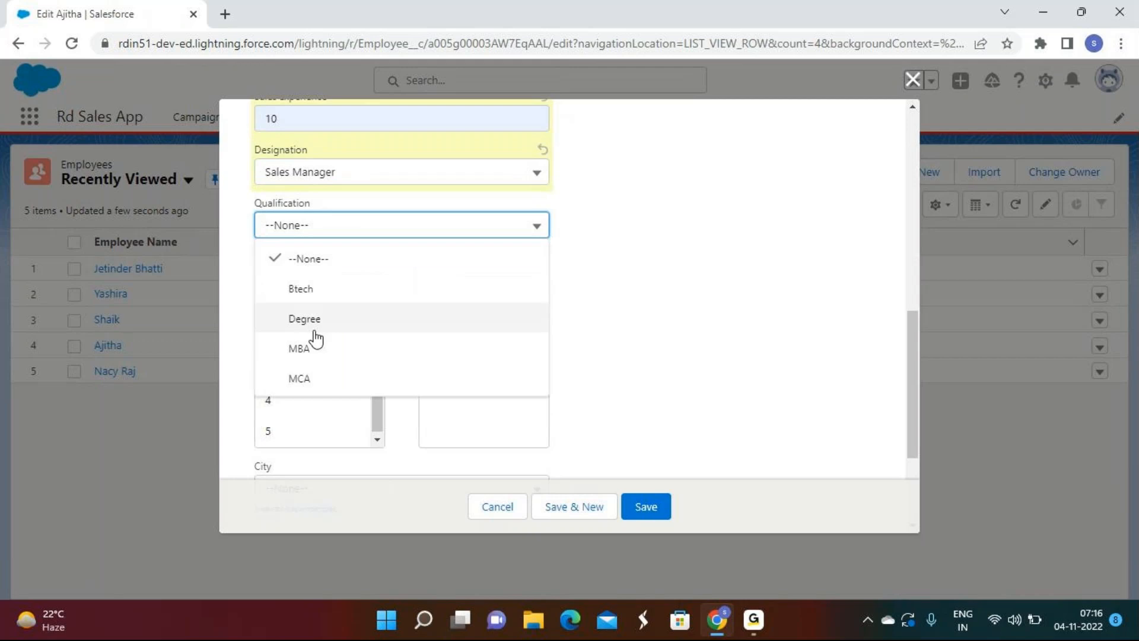
click(303, 287)
click(634, 509)
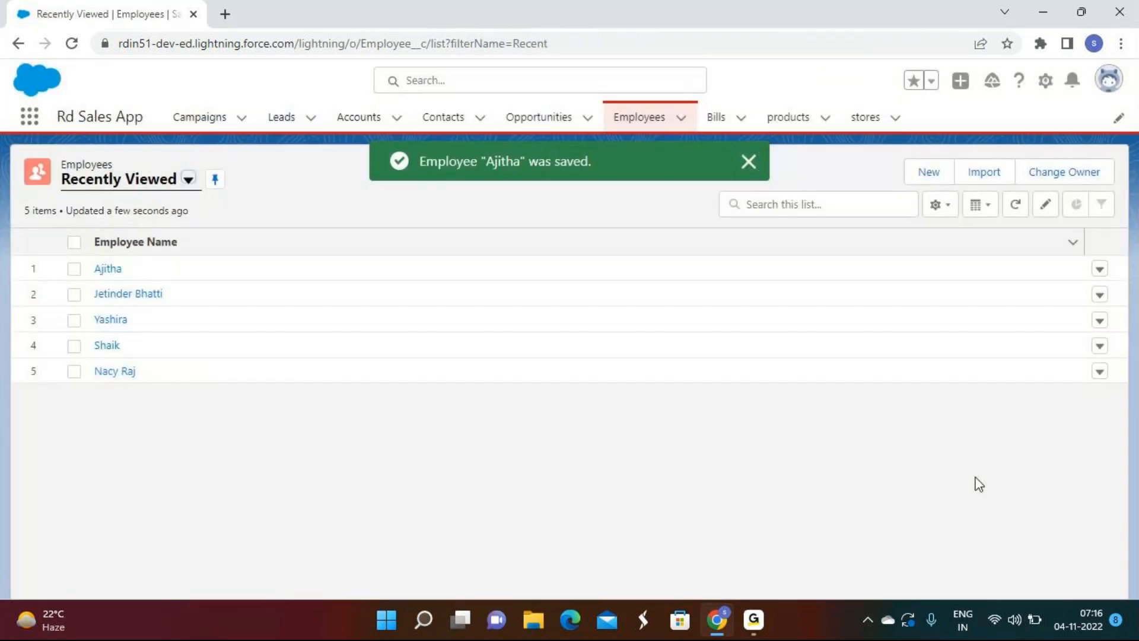
Step: Edit the fifth employee, mark them Available, and set the joining date to 11/3/2022
click(1104, 378)
click(1059, 404)
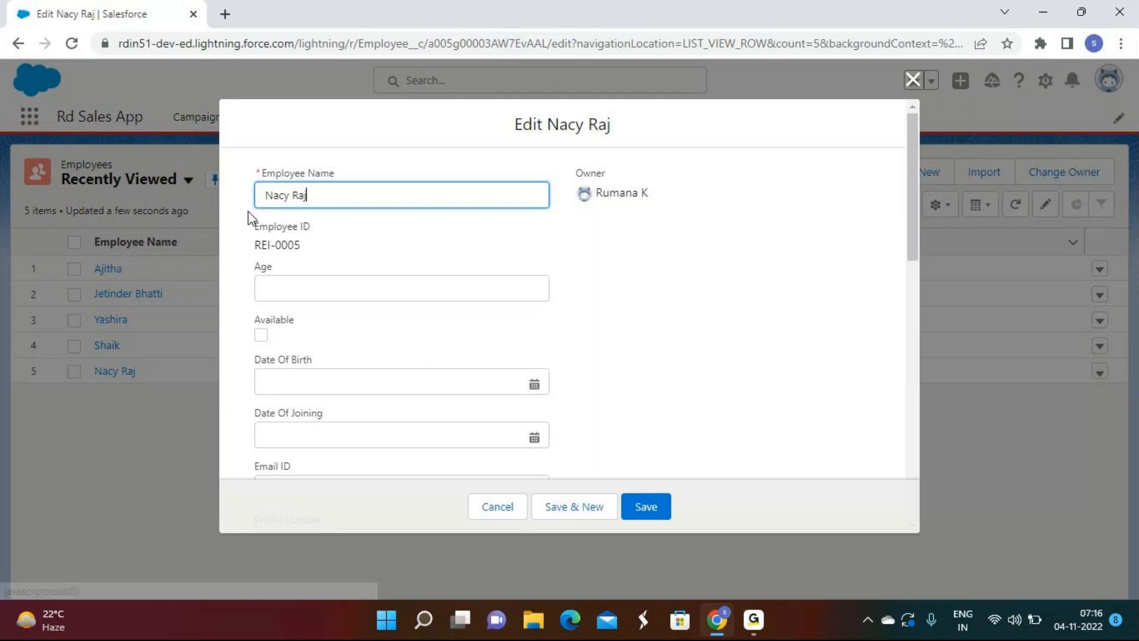
click(261, 335)
scroll(304, 277, down, 3)
click(313, 275)
click(464, 363)
Step: Enter salary 1000000, experience 7 and sales experience 7
scroll(465, 365, down, 3)
scroll(466, 366, down, 2)
click(283, 176)
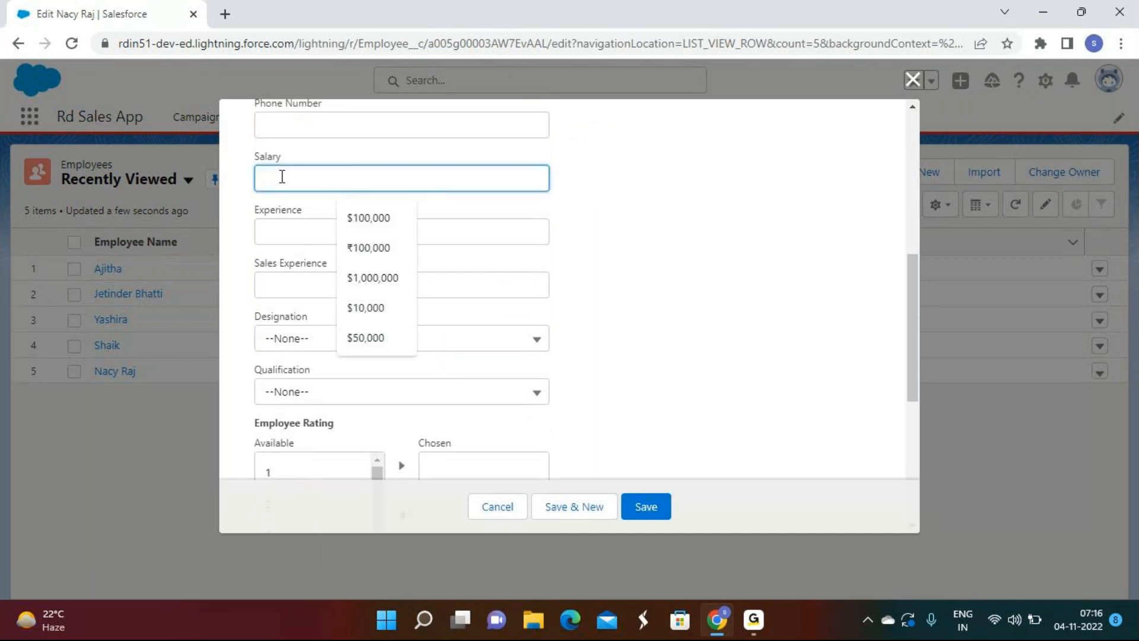
text(1000000)
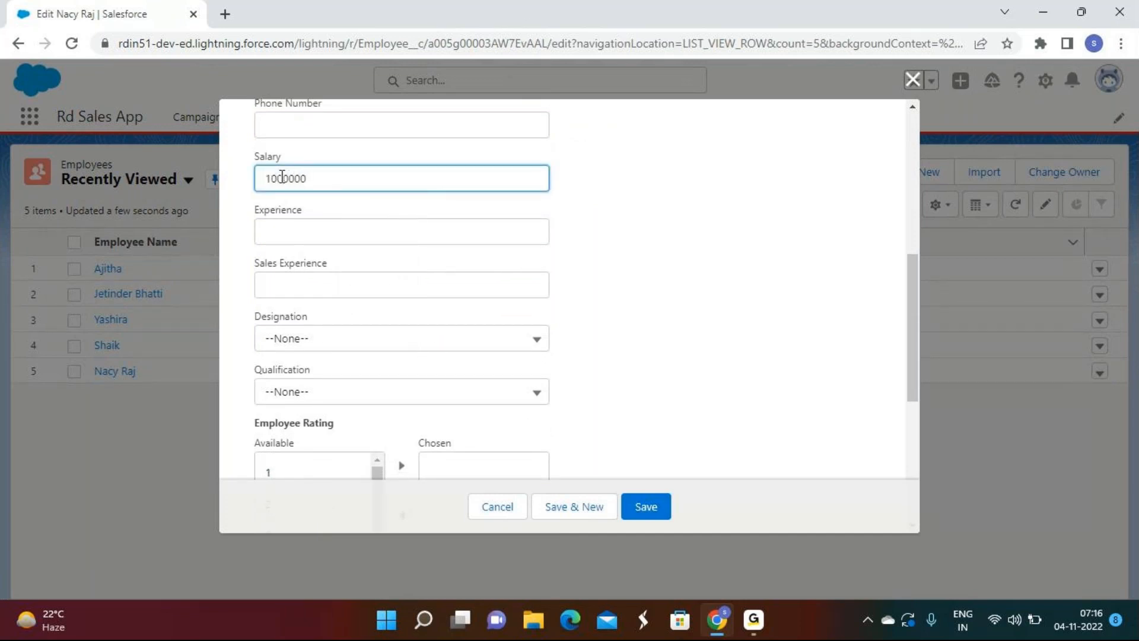
click(305, 232)
text(7)
click(292, 287)
text(7)
Step: Choose Sales Executive designation and Degree qualification, then save and start a new employee
scroll(293, 291, down, 3)
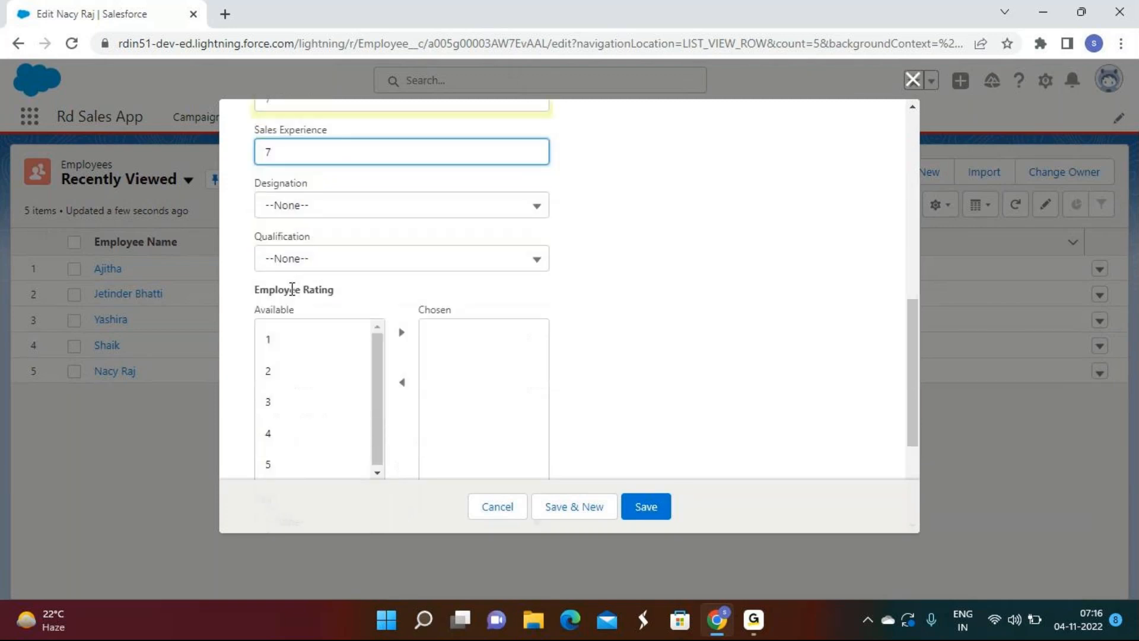
click(295, 178)
scroll(310, 330, down, 7)
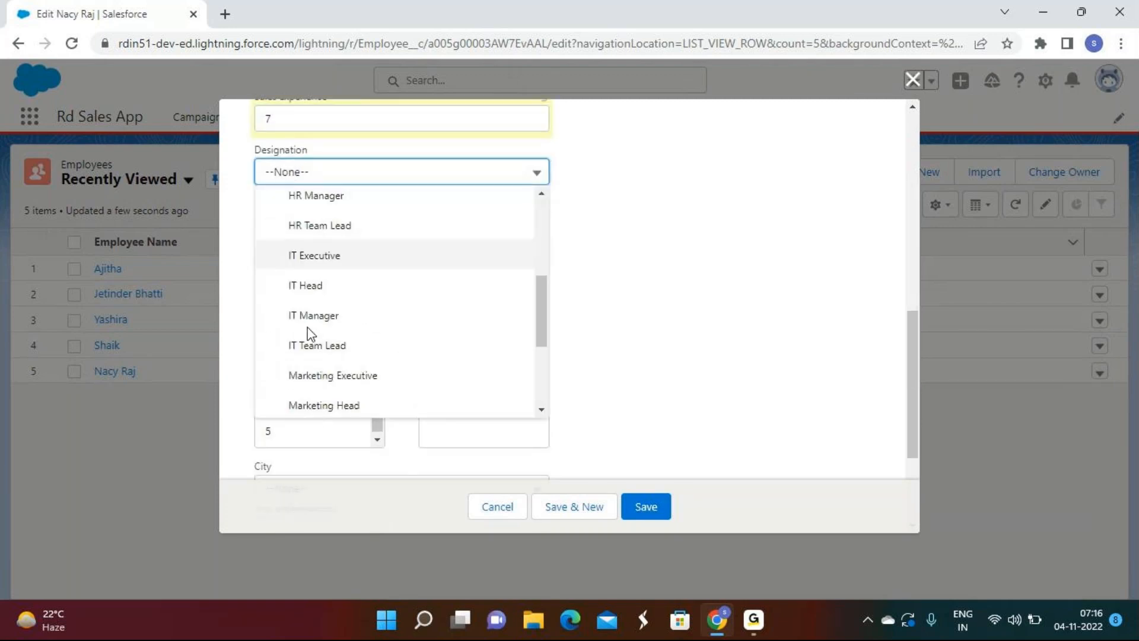
click(310, 331)
click(295, 226)
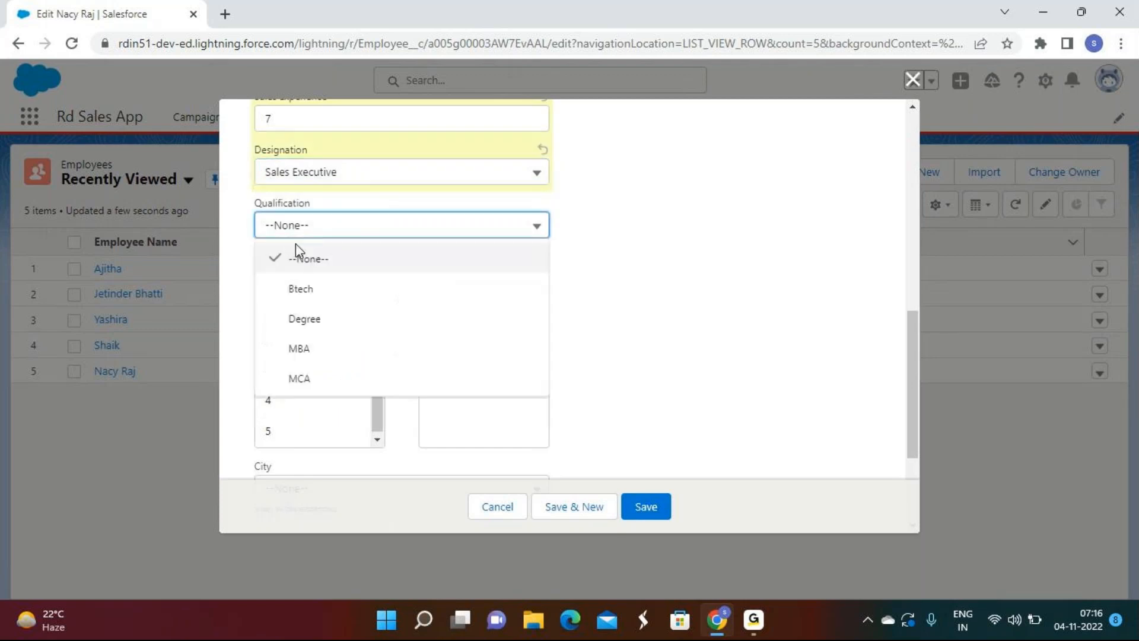
click(301, 320)
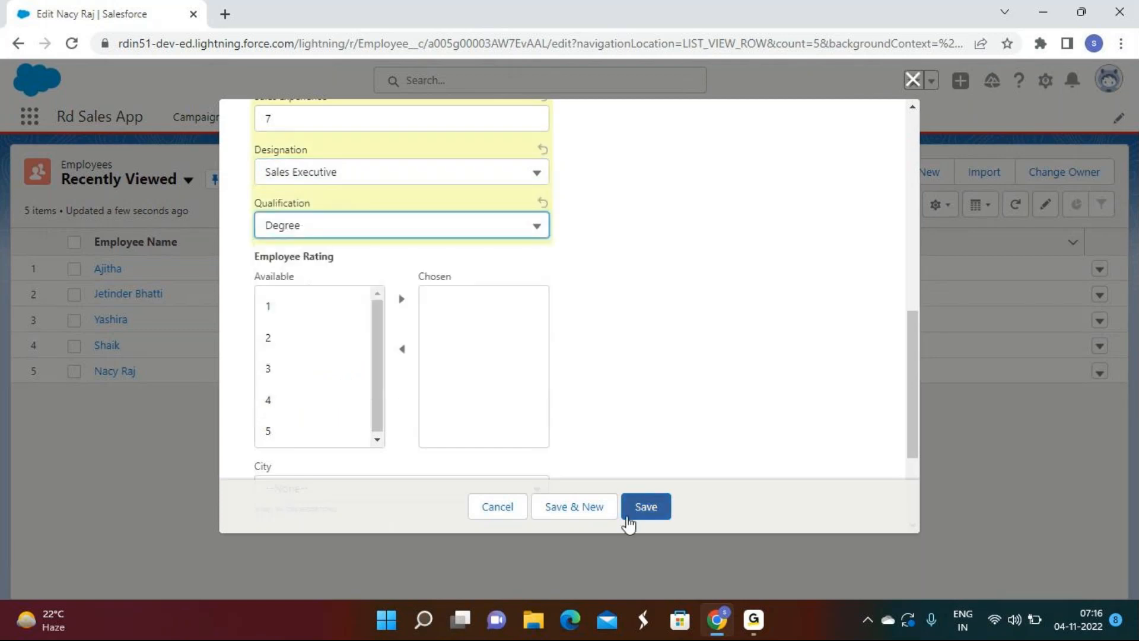
click(572, 508)
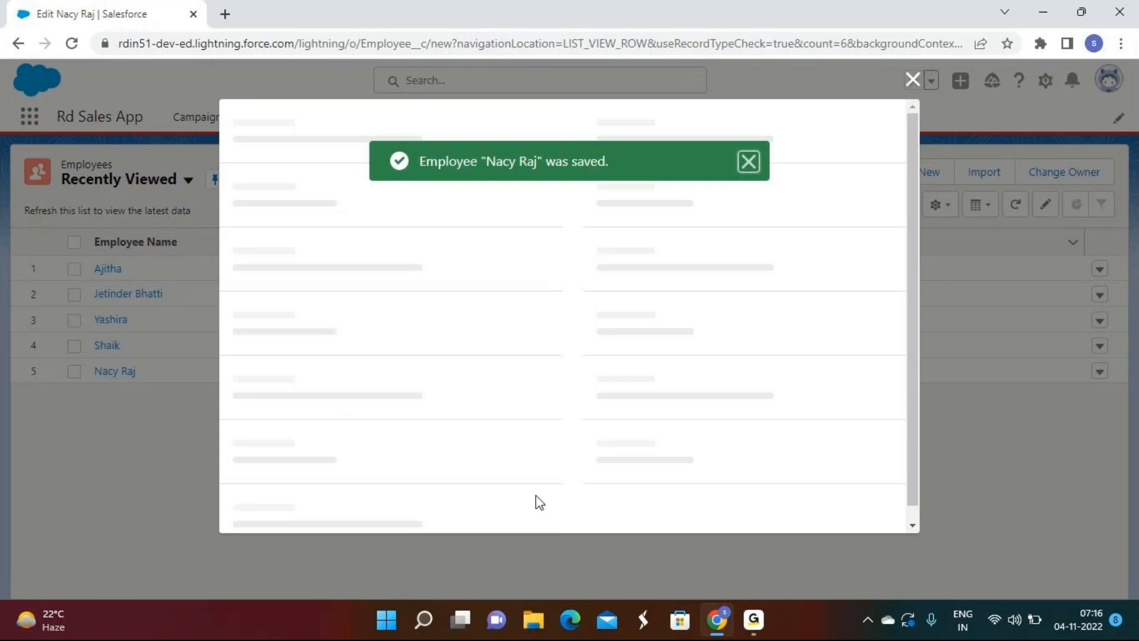
Step: Enter the new employee's name, correcting a typo
click(752, 627)
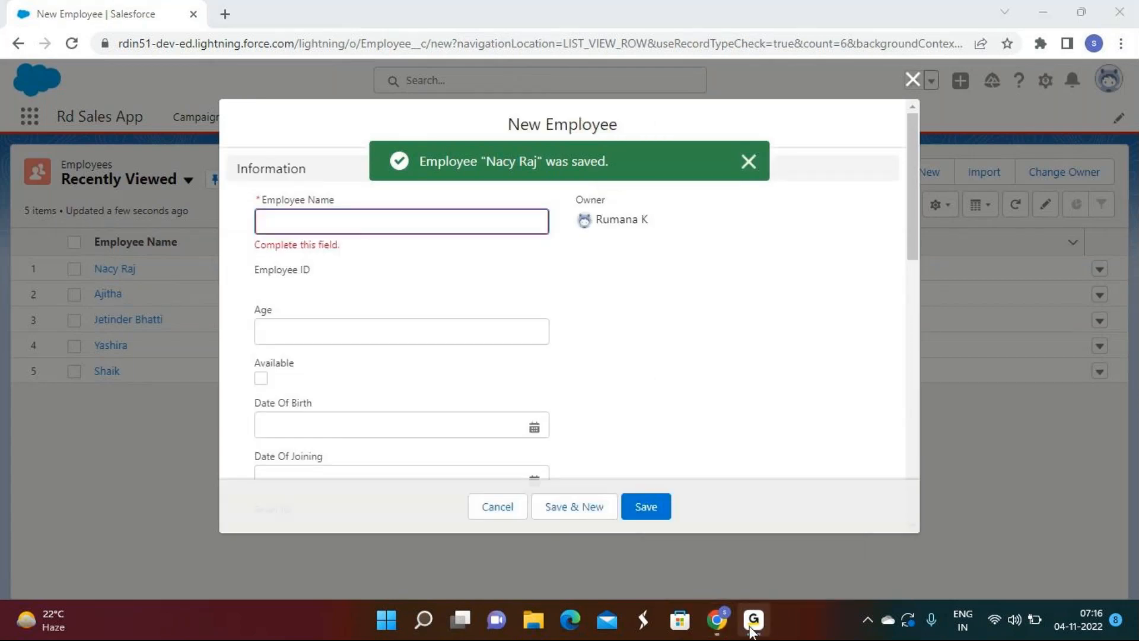
click(751, 627)
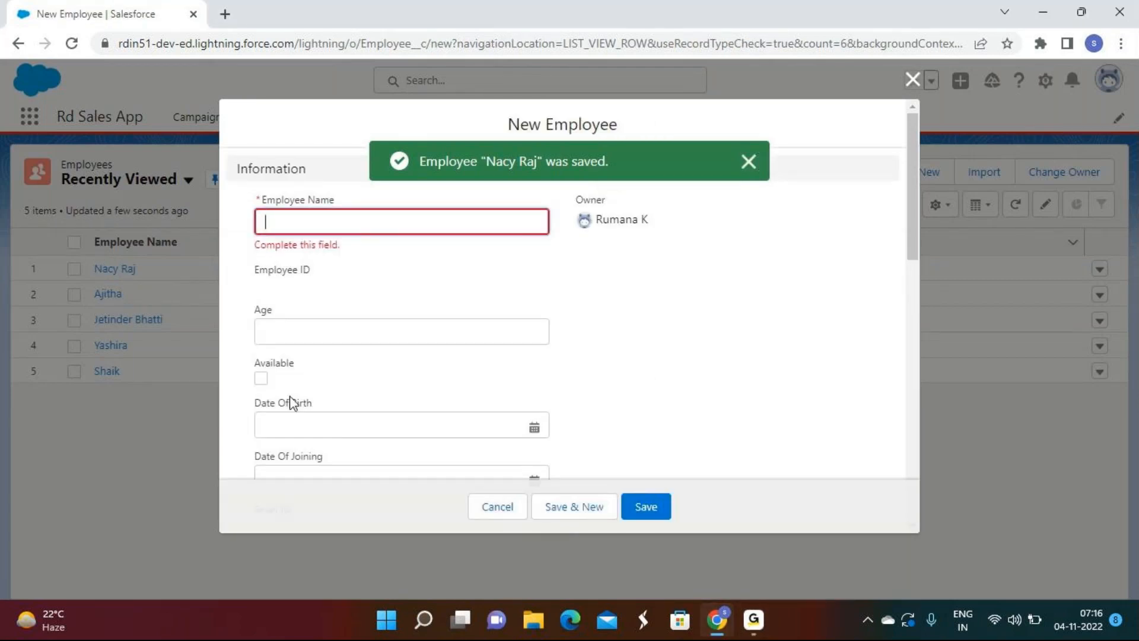
text(BH)
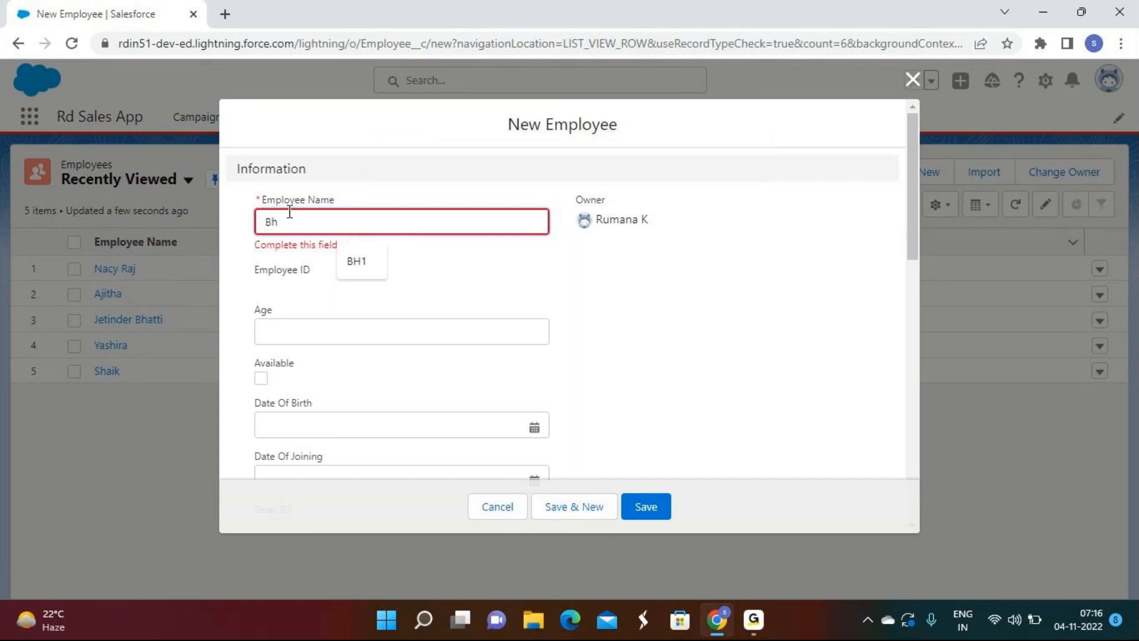
text(arath k)
Step: Mark the employee Available with joining date 11/3/2022
click(384, 420)
click(261, 361)
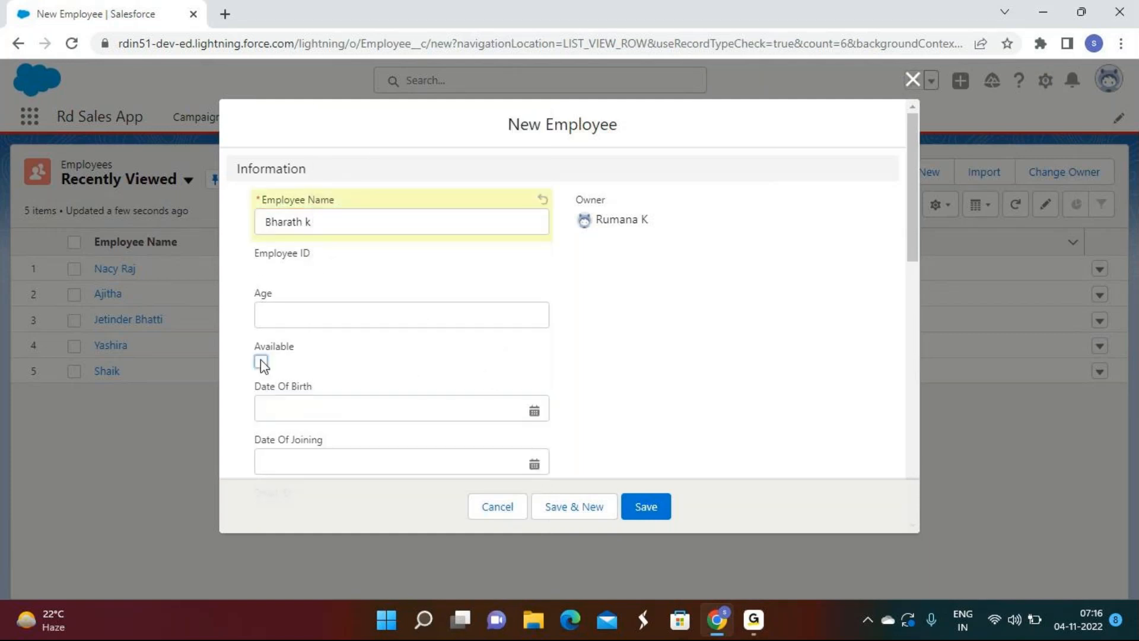
scroll(261, 356, down, 5)
click(306, 128)
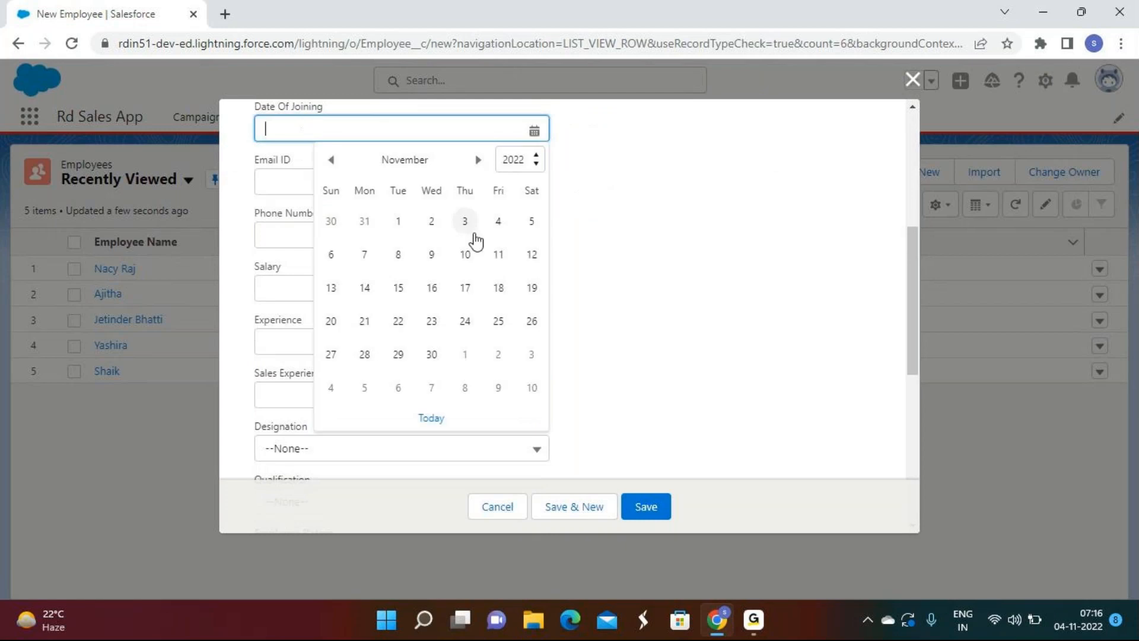
click(466, 224)
Step: Enter salary 1000000 and experience 10
click(306, 286)
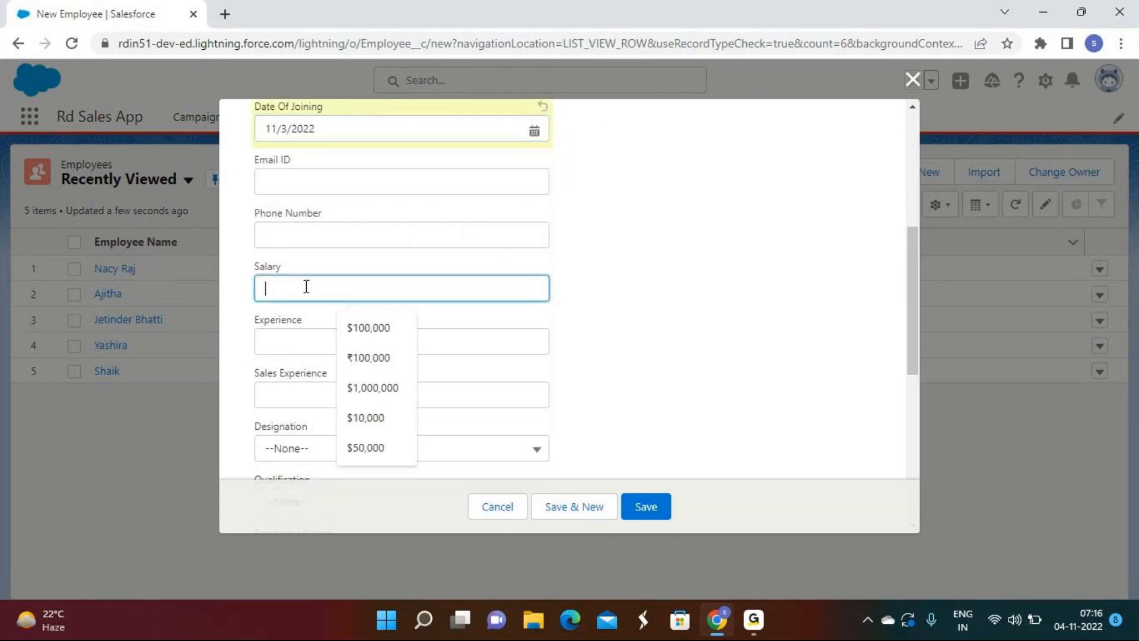
text(1000000)
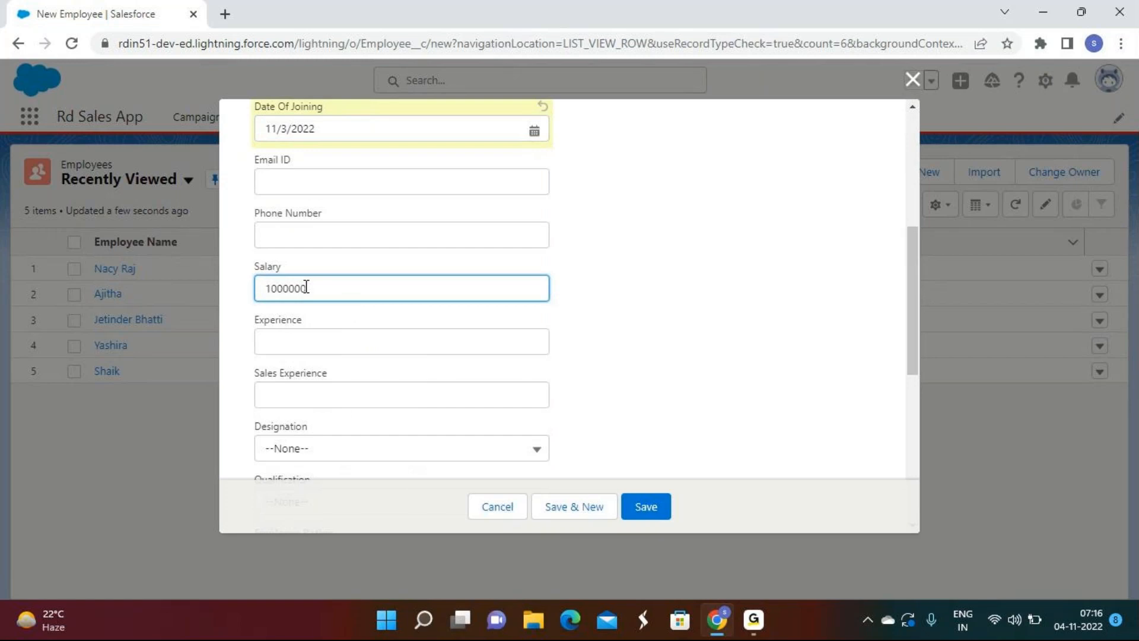
key(Tab)
text(10)
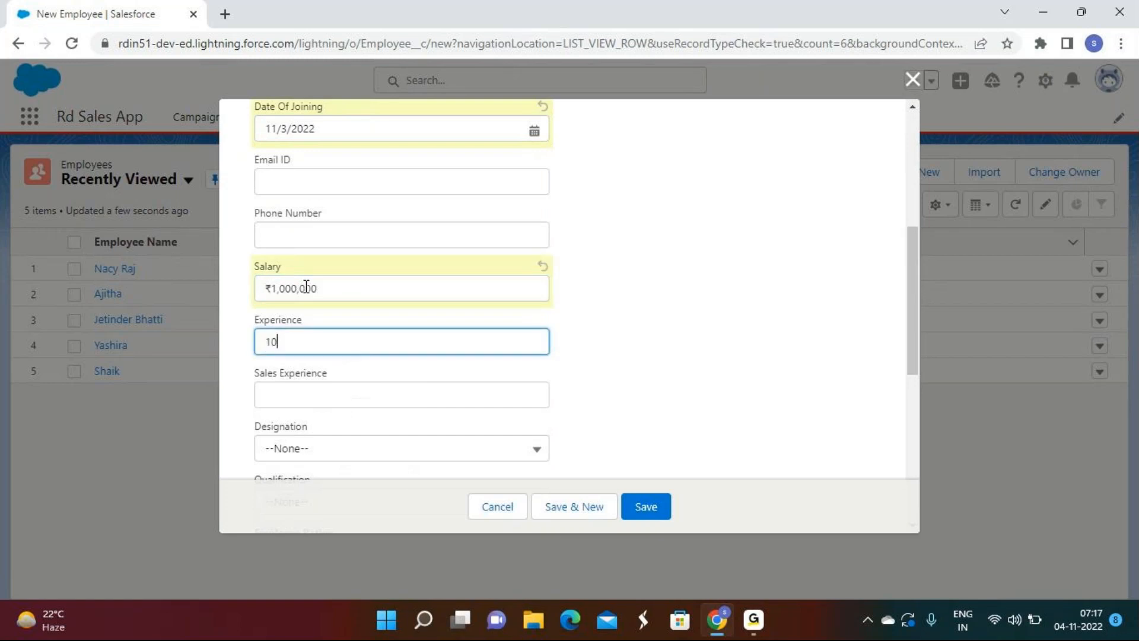
Step: Choose Accounts Executive and Btech, then save and start another employee
click(320, 448)
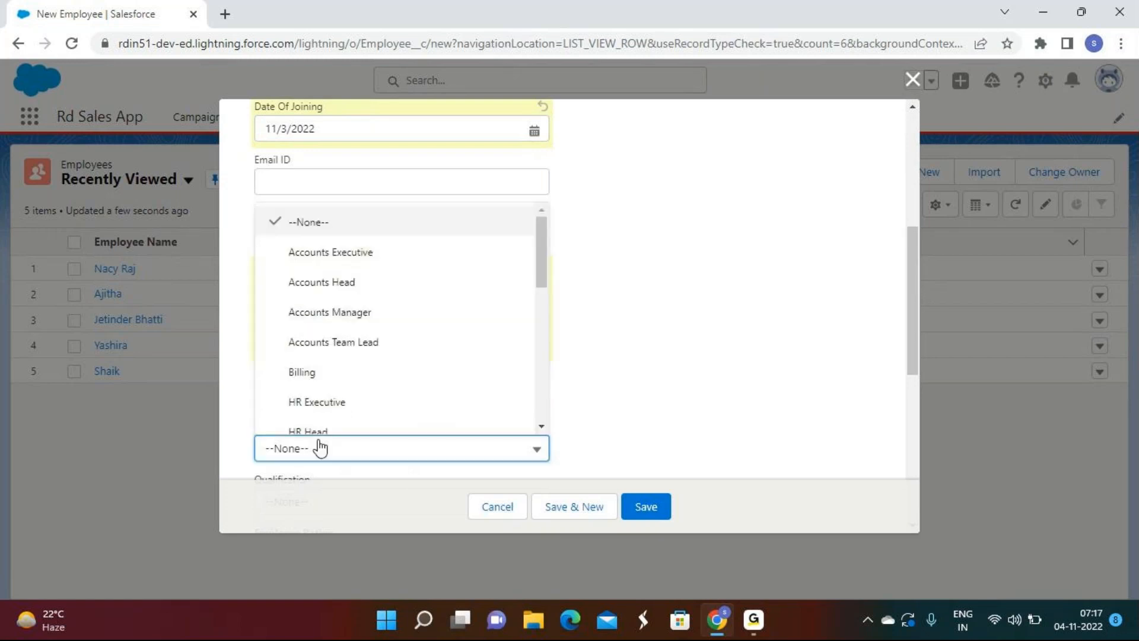
click(342, 250)
scroll(343, 257, down, 1)
click(273, 420)
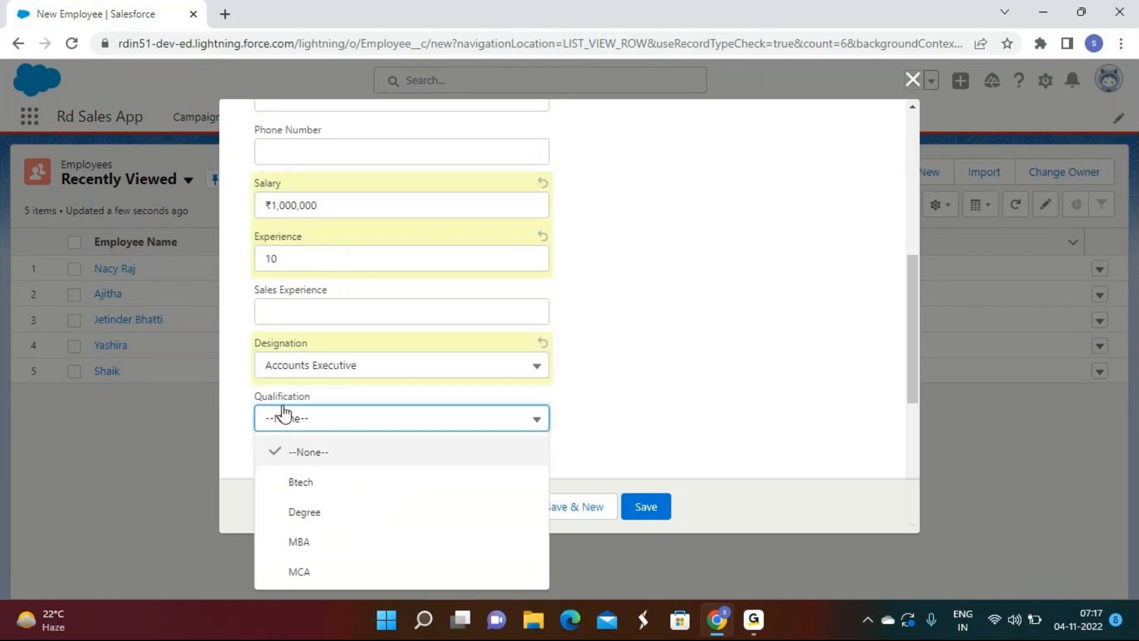
click(292, 488)
click(552, 515)
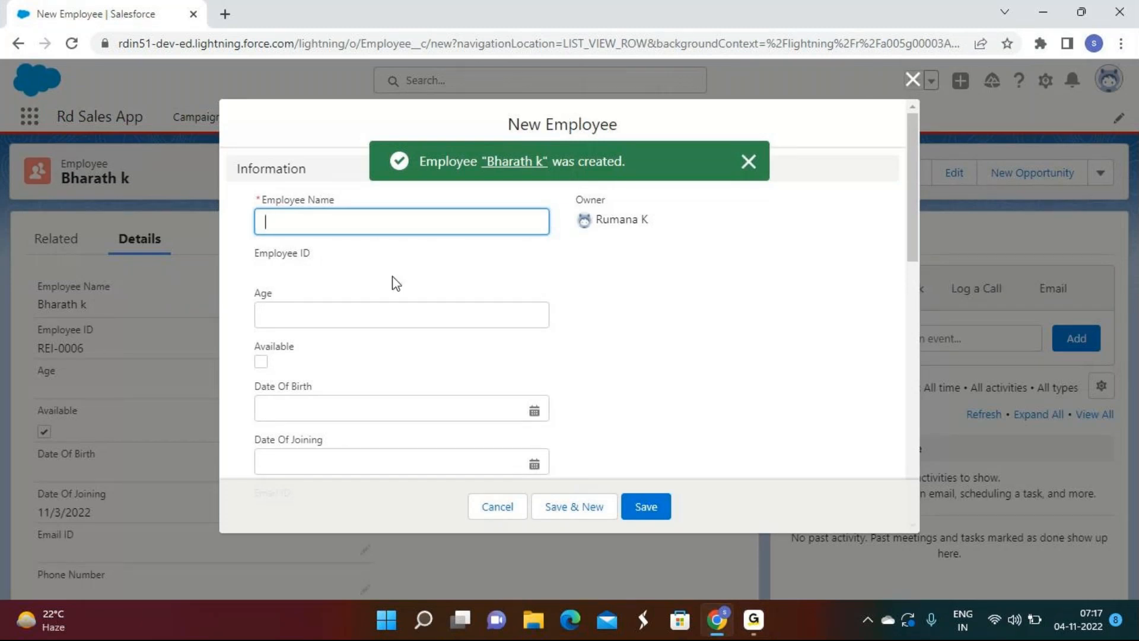
Step: Enter the employee's name, mark them Available, and set joining date to November 3
text(Mohamma)
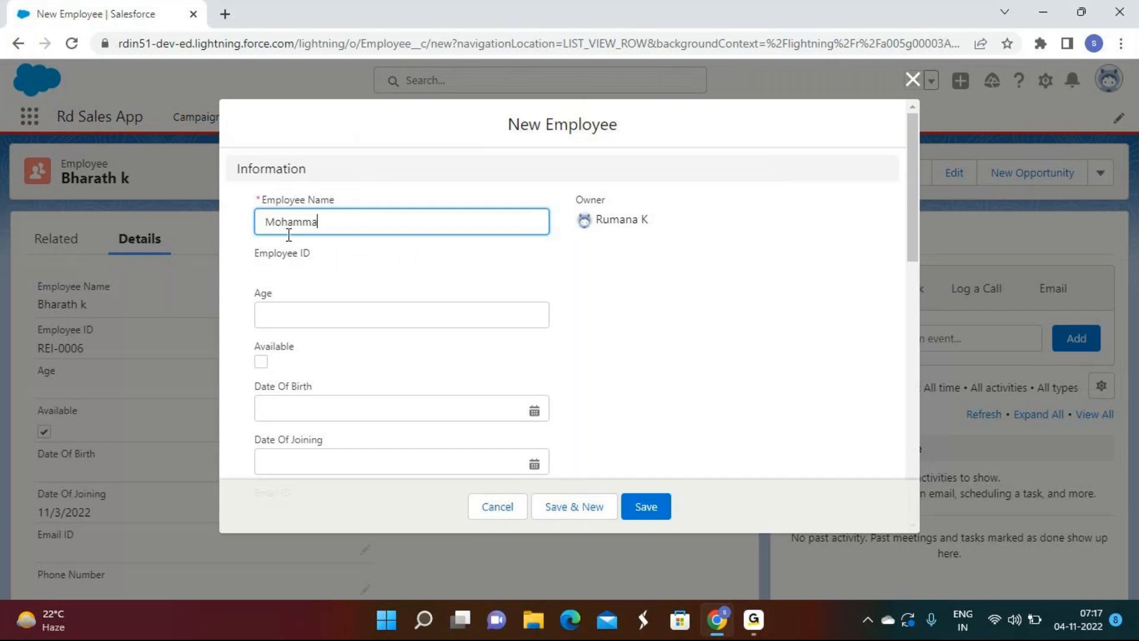
text(d)
click(261, 361)
click(339, 462)
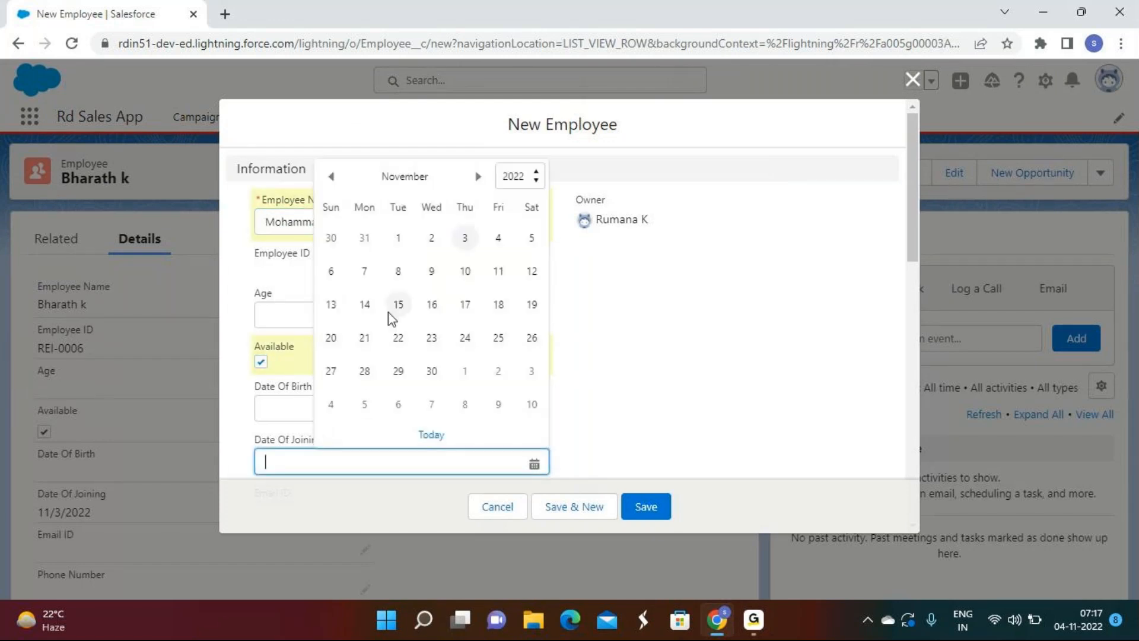
click(463, 234)
Step: Enter salary 500000, experience 5 and sales experience 4
scroll(295, 341, down, 4)
click(290, 374)
text(500000)
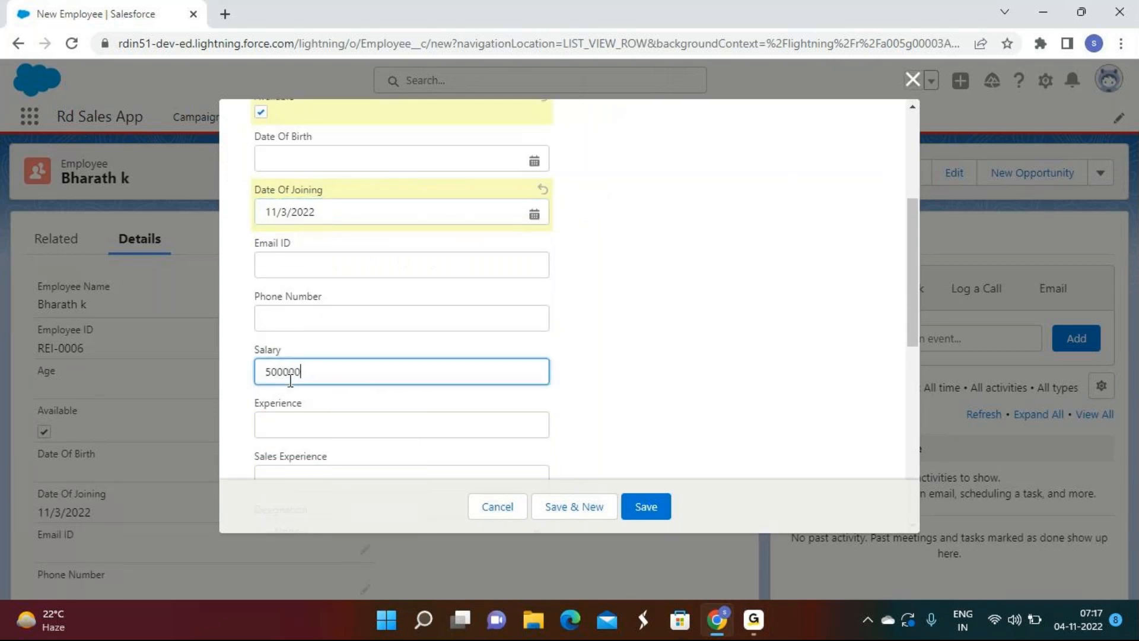
click(319, 426)
text(5)
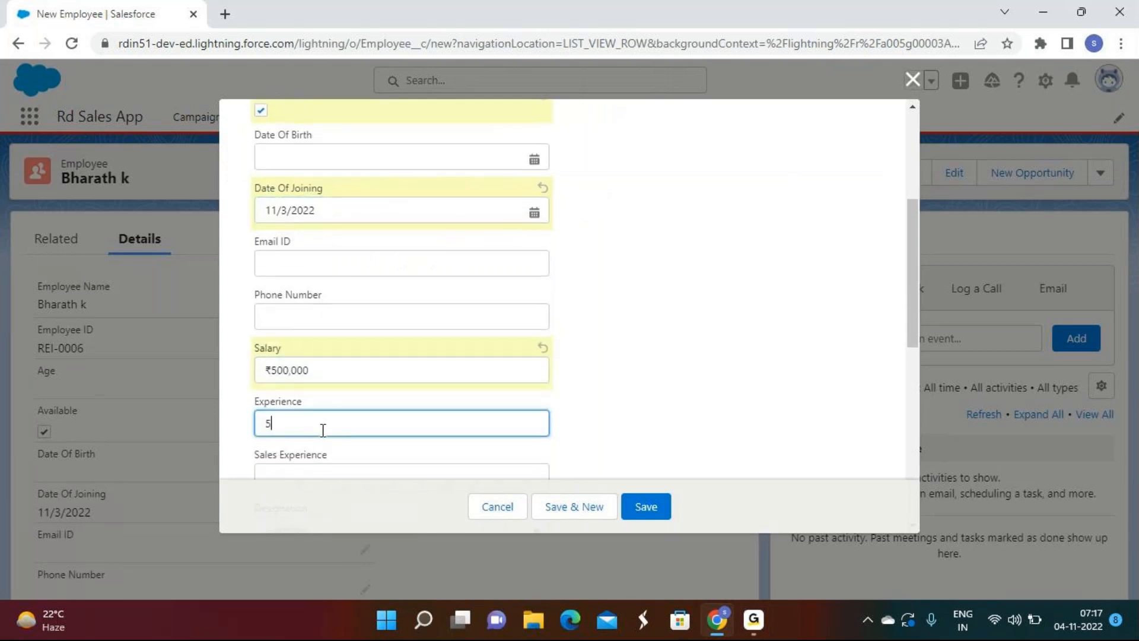
scroll(267, 355, down, 3)
click(318, 317)
text(4)
Step: Choose HR Executive and MBA, clear the sales experience value, and save the record
click(285, 365)
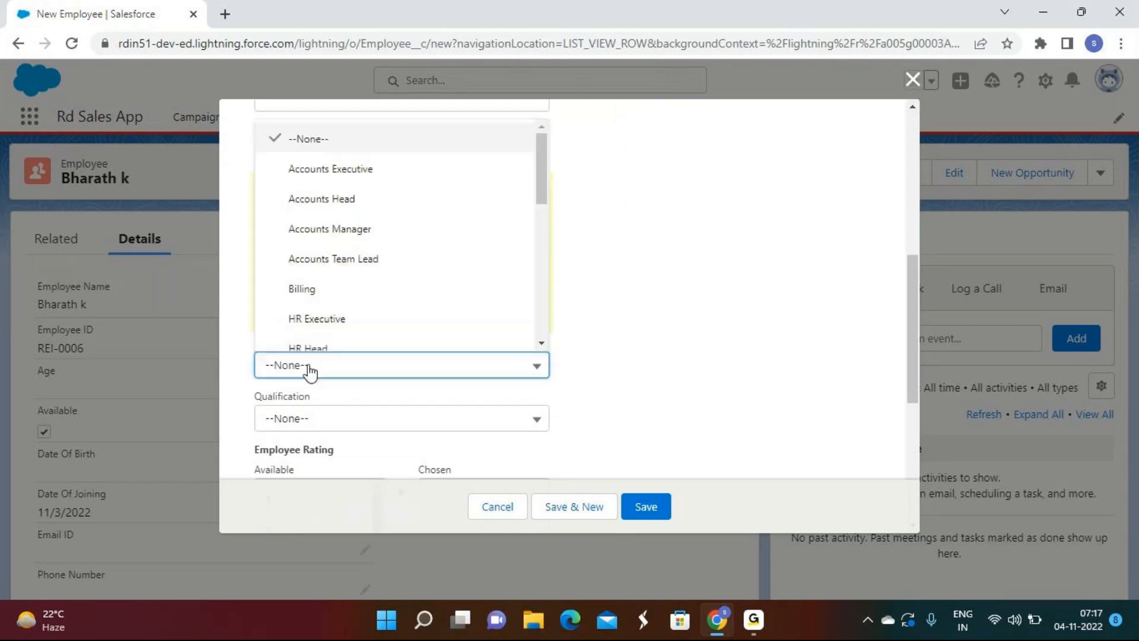
scroll(284, 298, down, 6)
scroll(297, 320, up, 4)
click(299, 281)
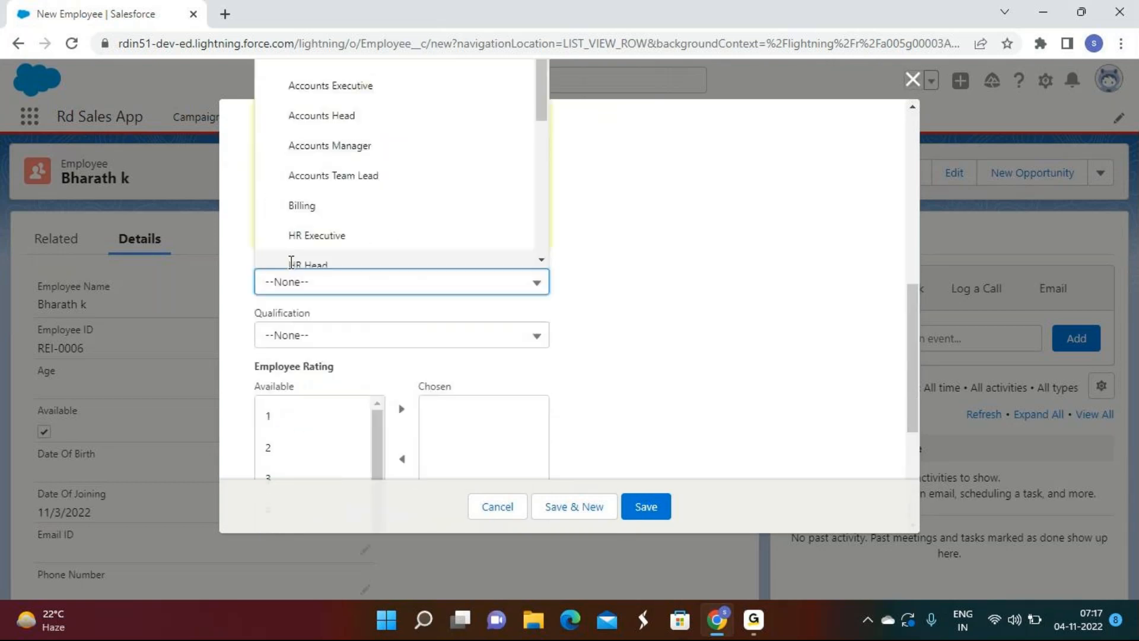
click(299, 248)
click(304, 337)
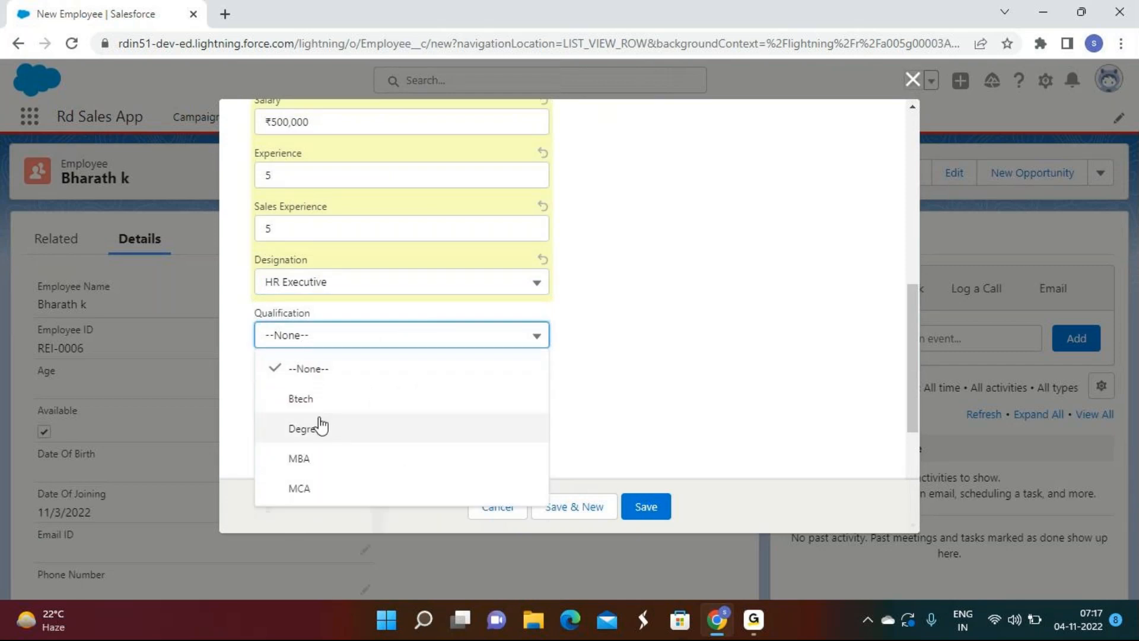
click(302, 466)
click(299, 236)
key(BackSpace)
click(651, 512)
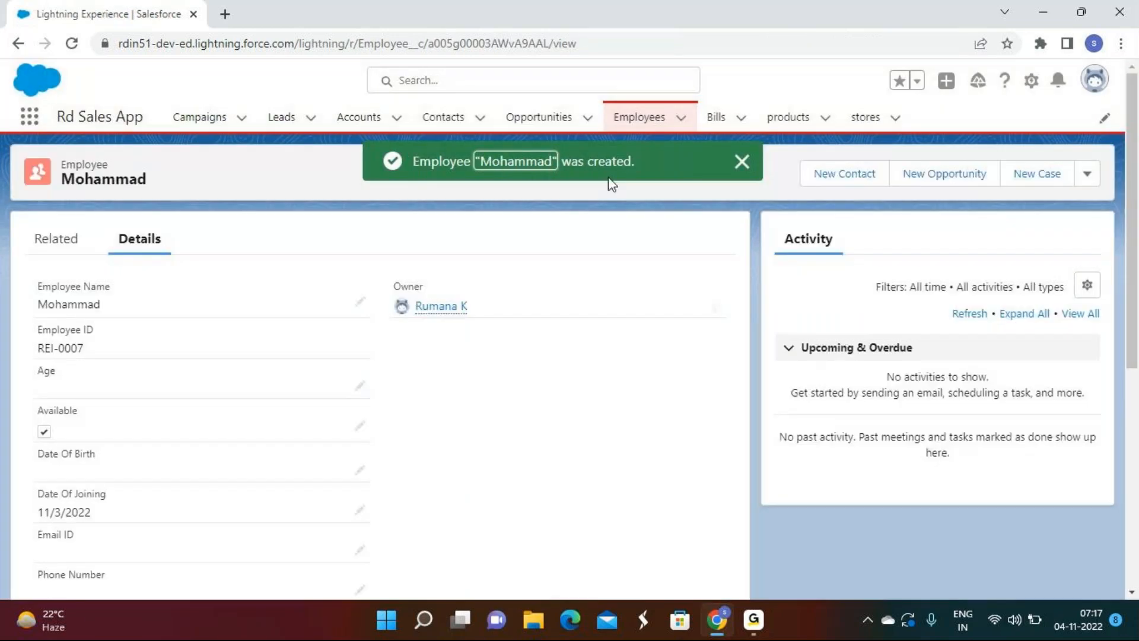
Step: Go to the Employees list, open Setup in a new tab, then start a new list view
click(650, 117)
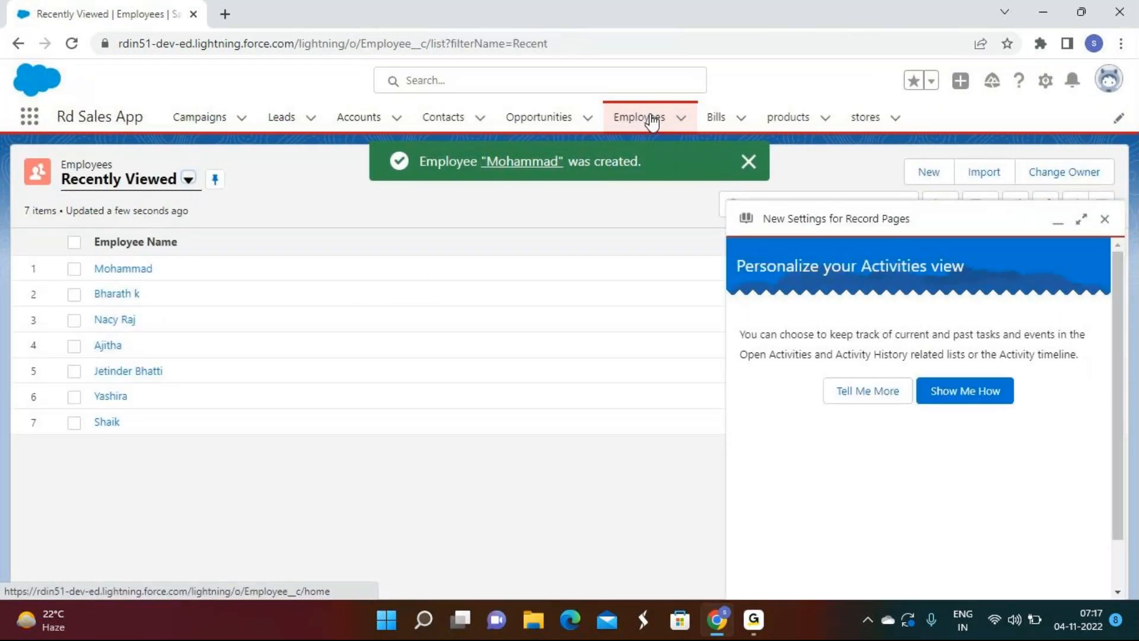
click(1104, 219)
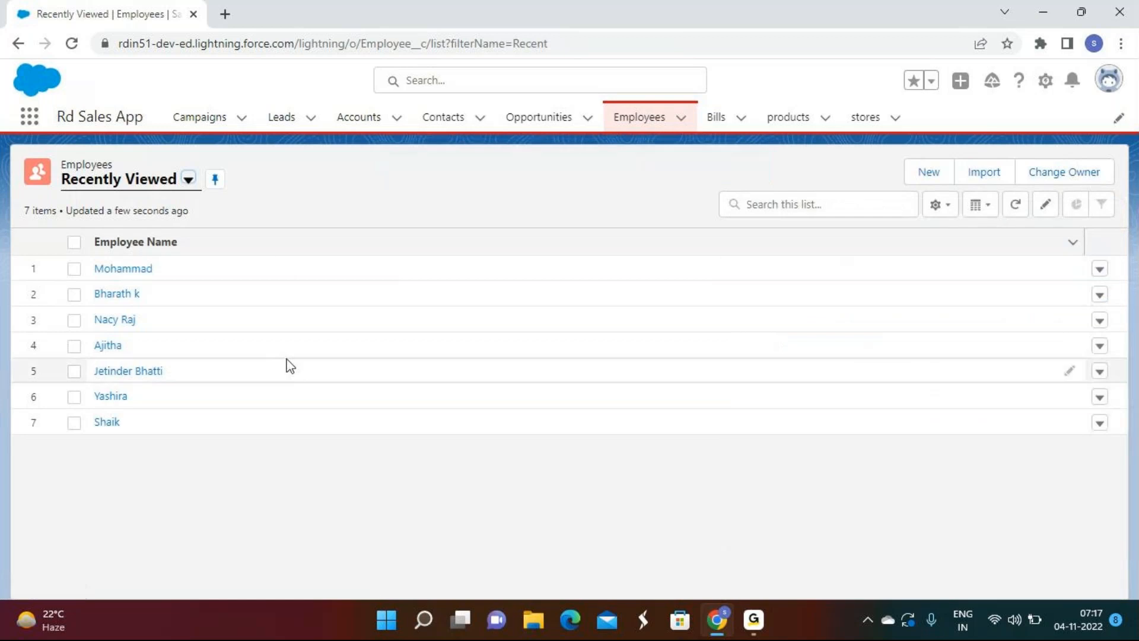
click(1045, 81)
click(964, 127)
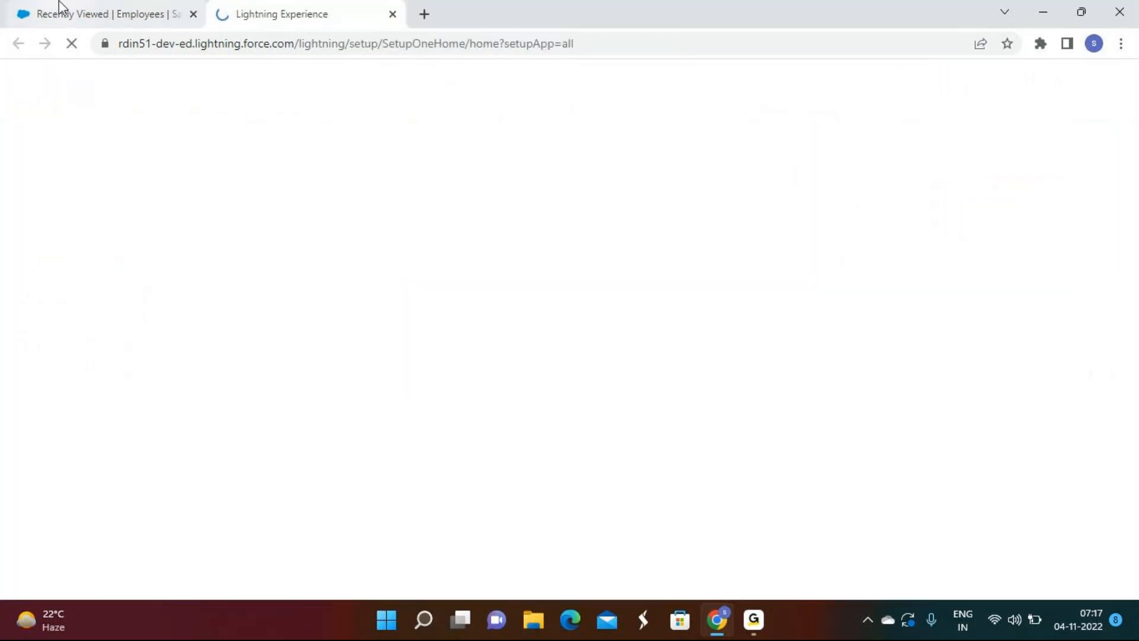
click(58, 2)
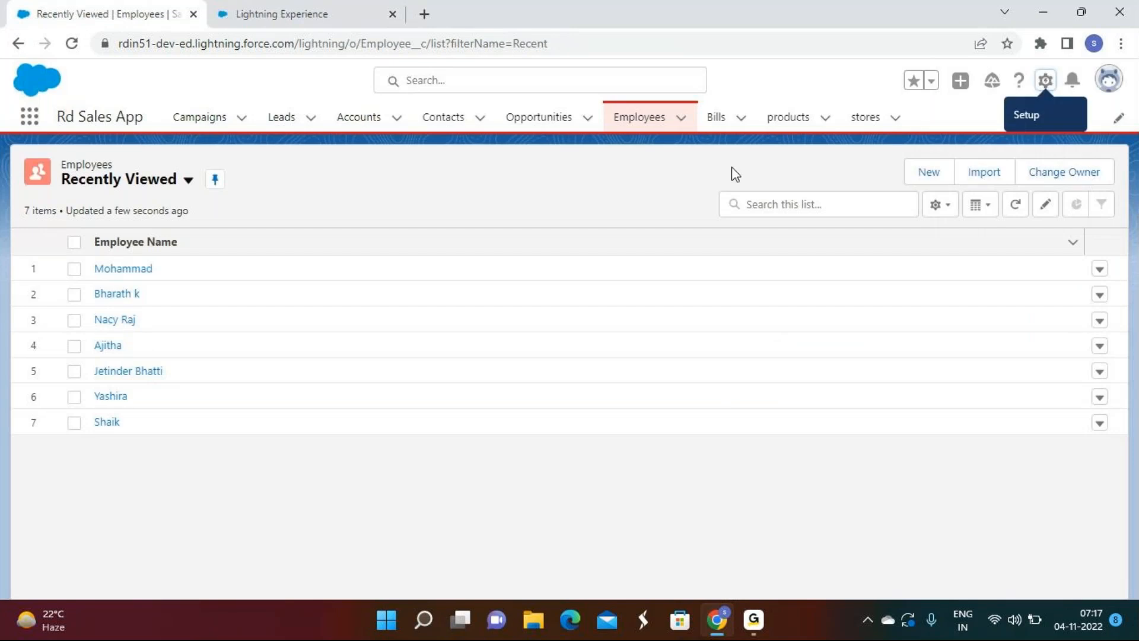
click(949, 211)
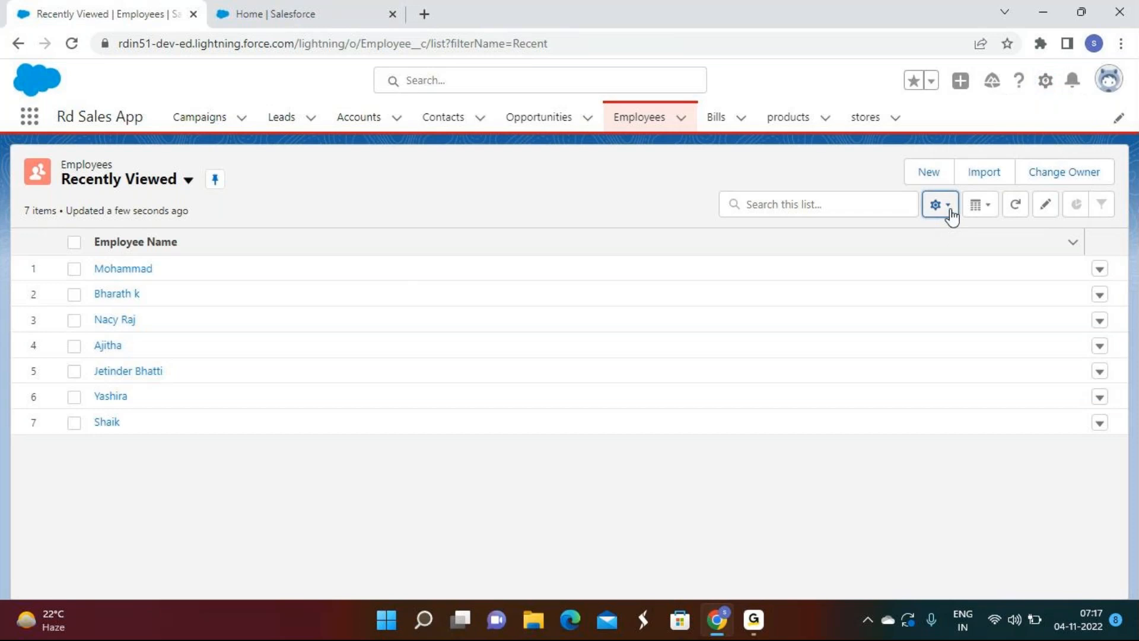
click(855, 272)
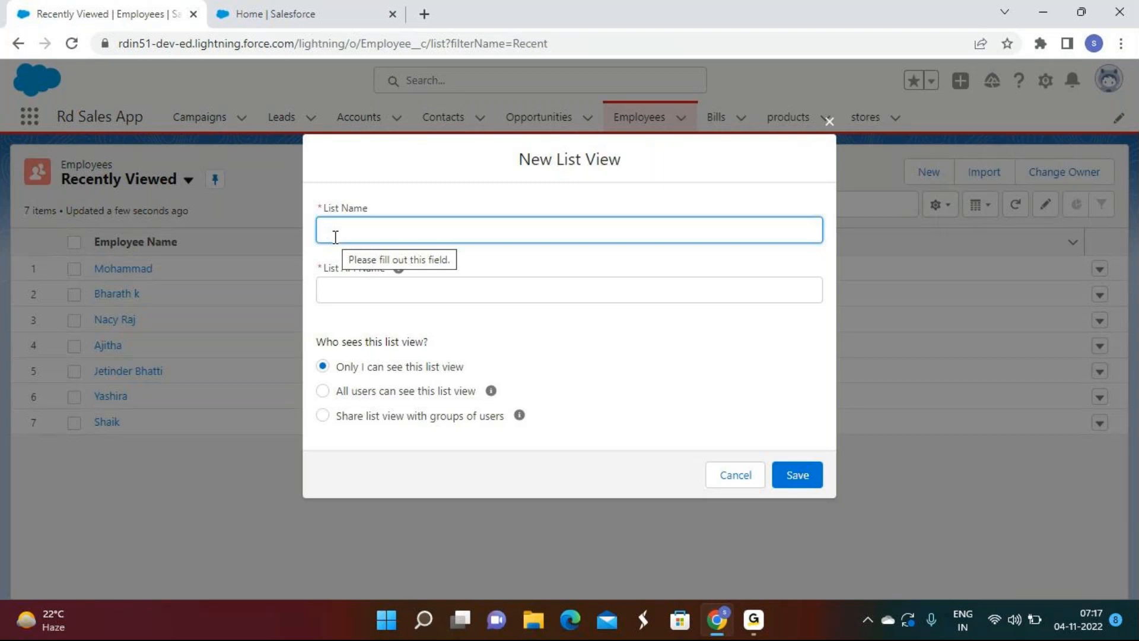
Step: Name the list view 'My Records', make it visible to all users, and save it
text(My )
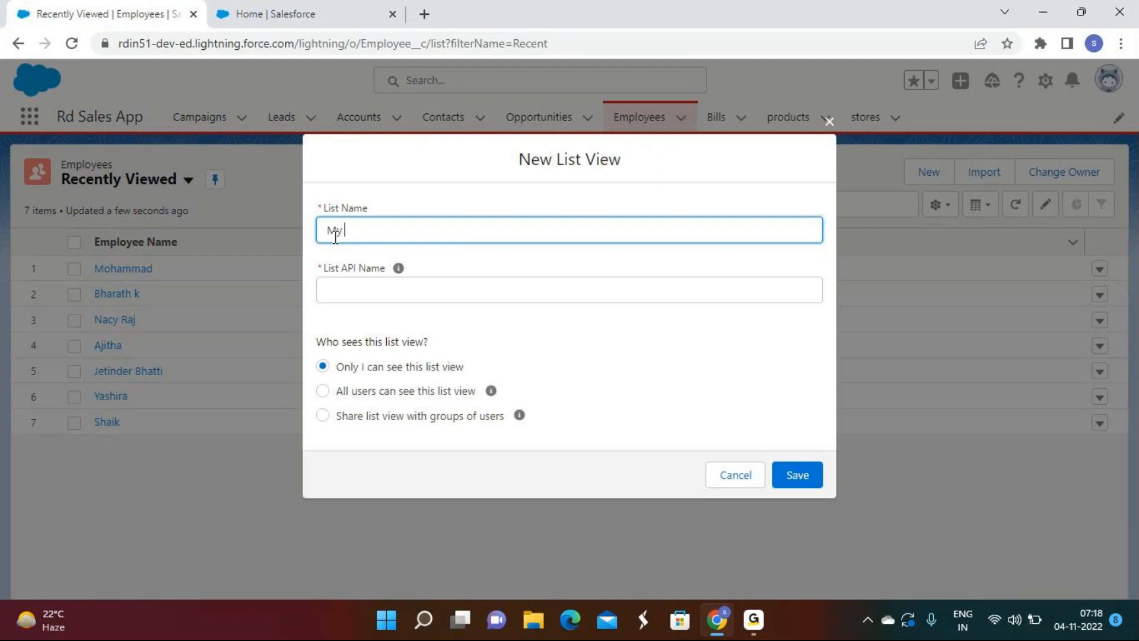
text(Records)
key(Tab)
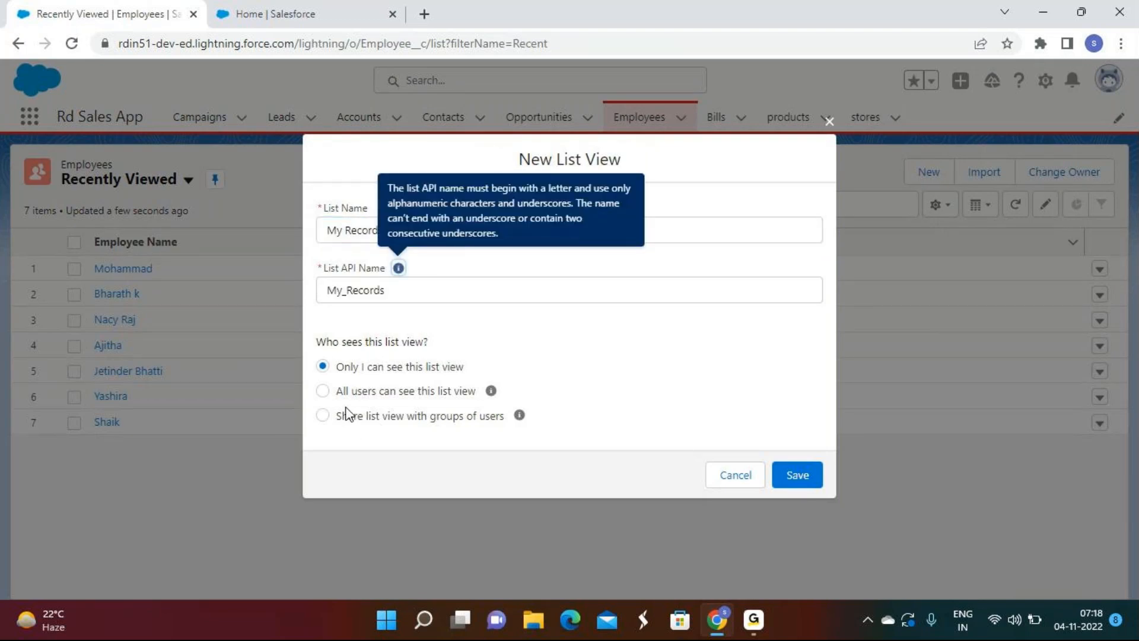
click(753, 634)
click(752, 630)
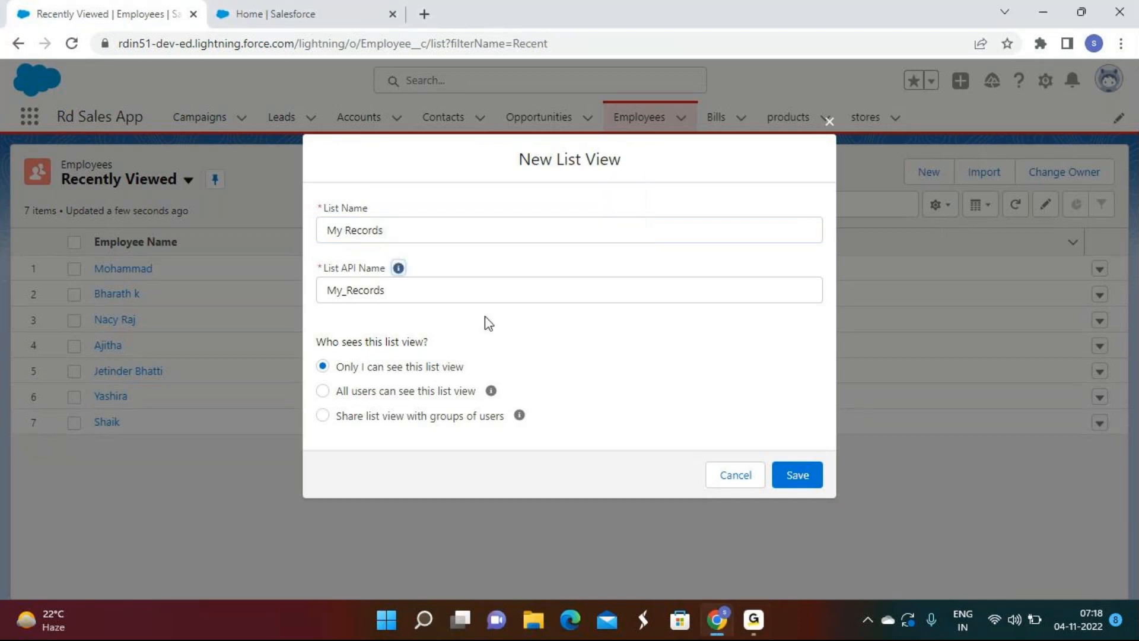
click(392, 401)
click(813, 479)
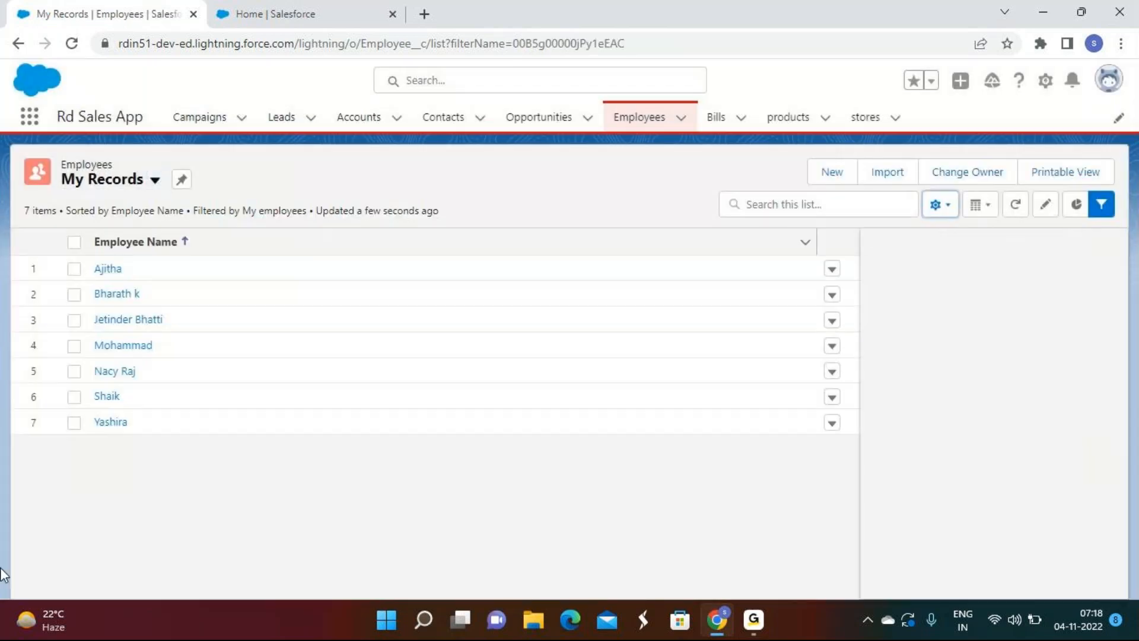
click(1106, 248)
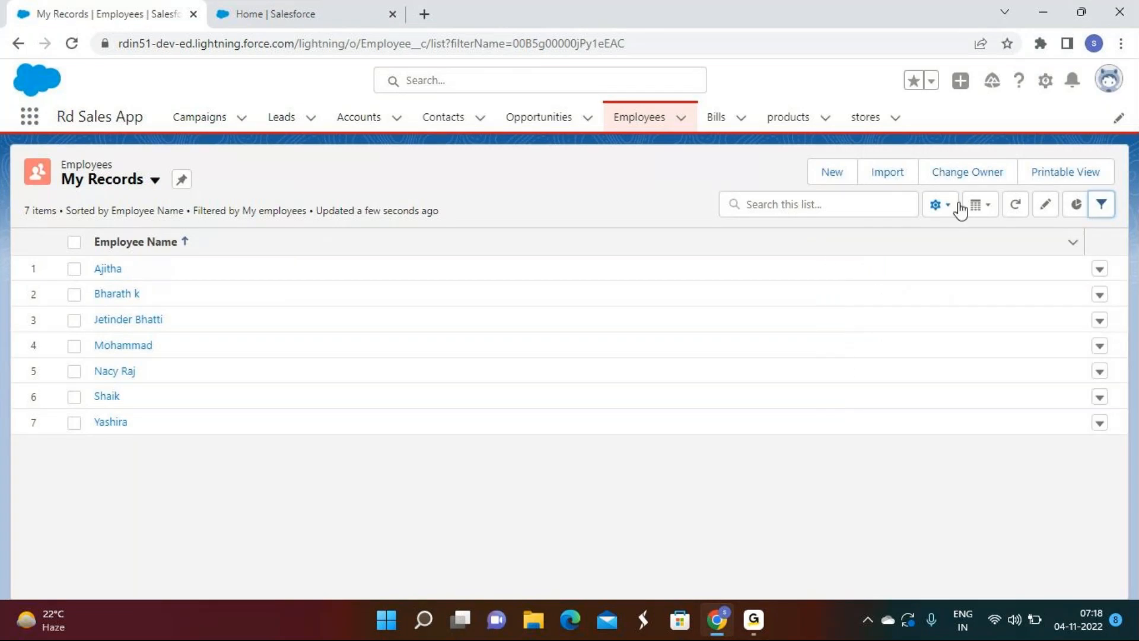
click(948, 206)
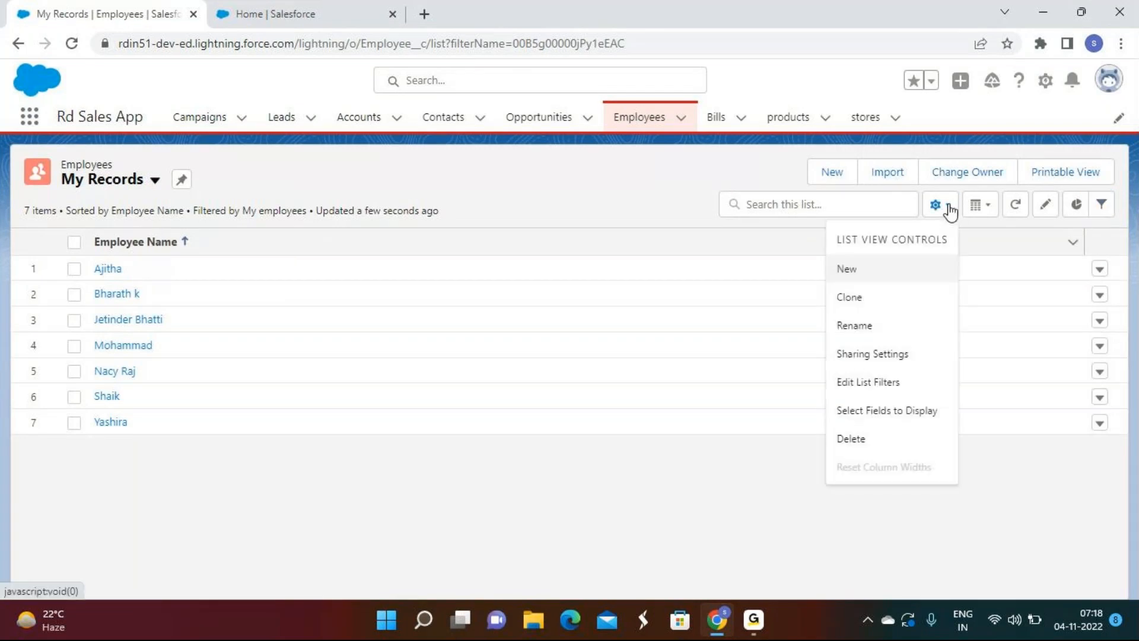
click(916, 422)
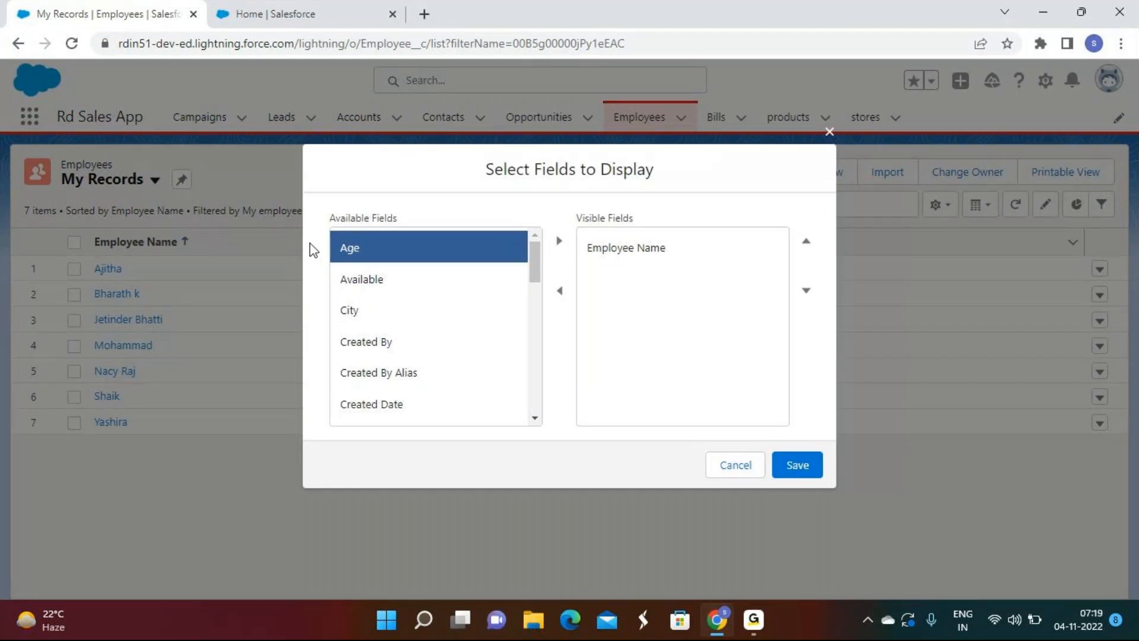
click(611, 254)
click(571, 292)
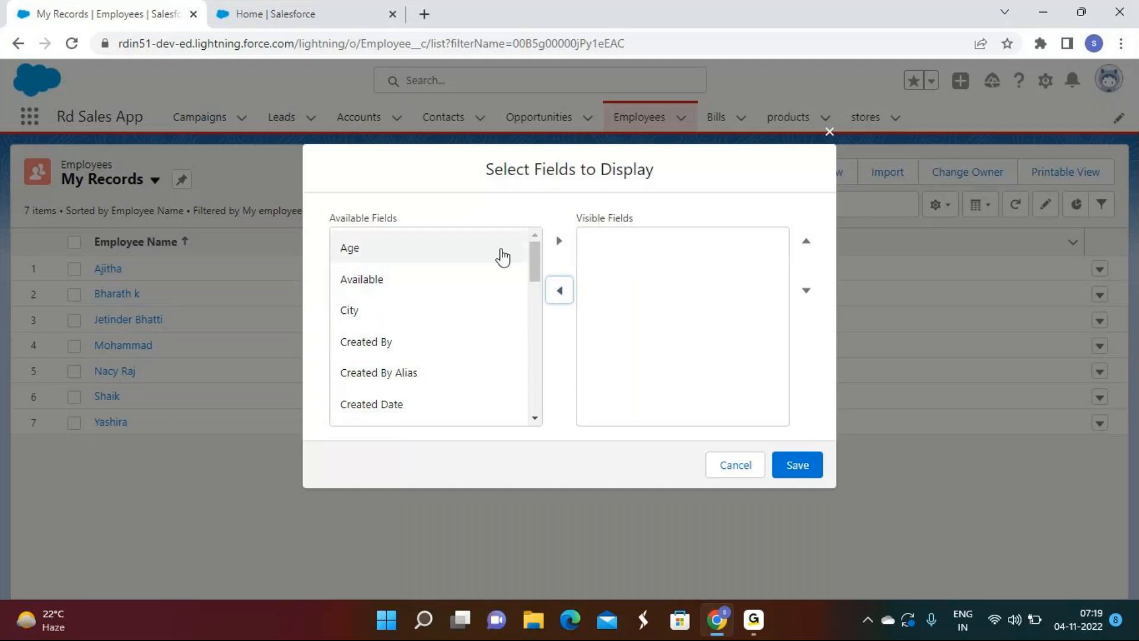
click(738, 468)
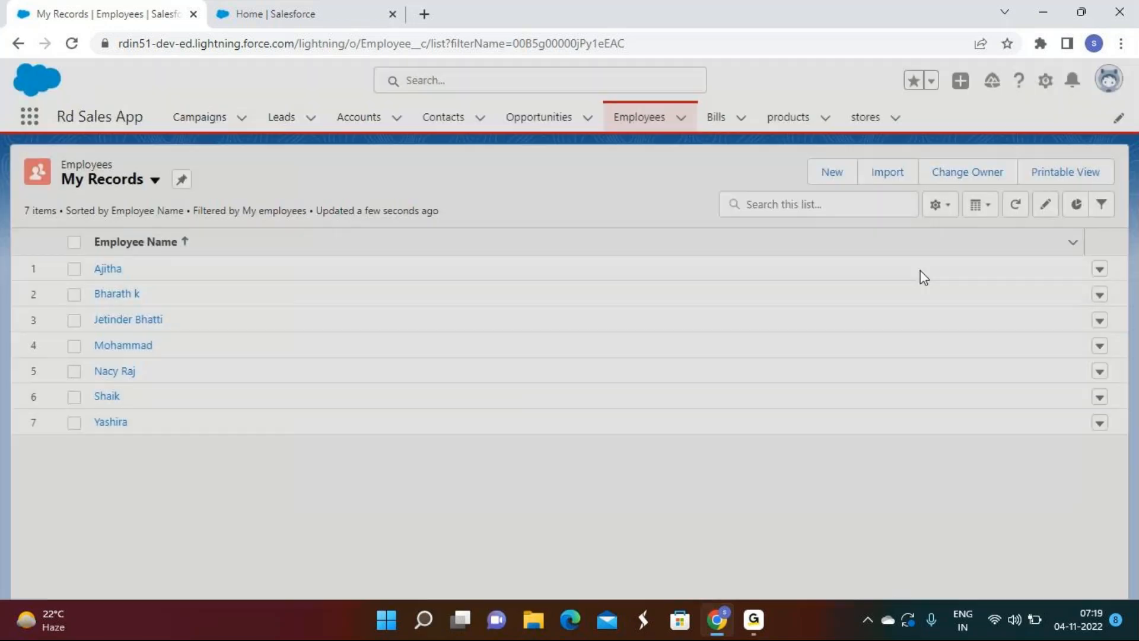
click(939, 205)
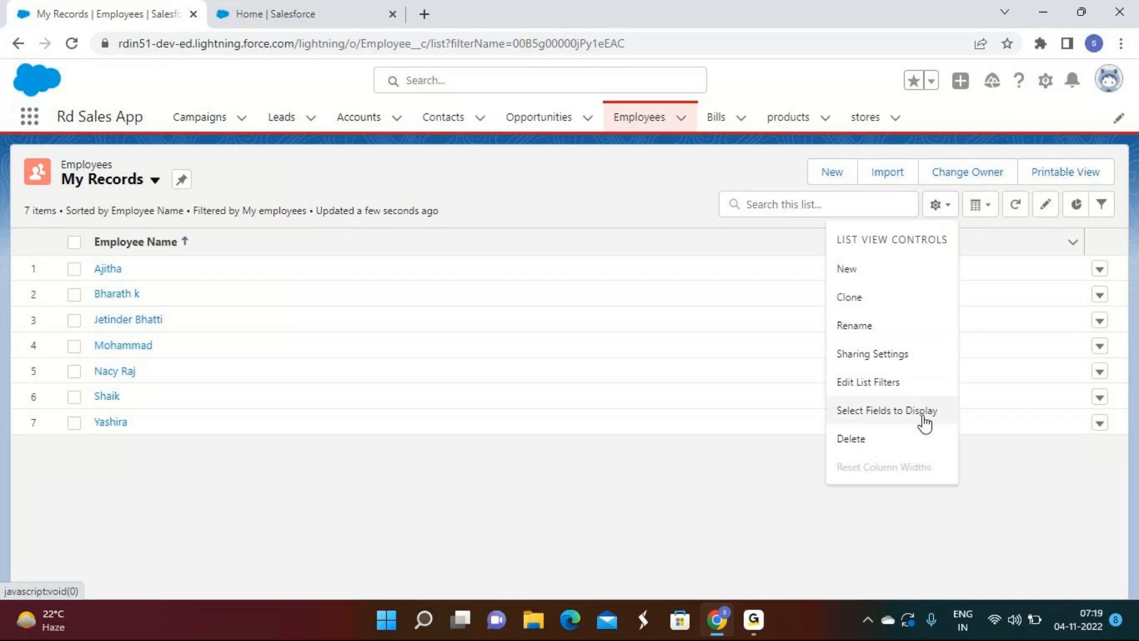
Step: Add Designation, Employee ID, Date Of Joining and Experience to the displayed fields
click(924, 423)
scroll(407, 343, down, 3)
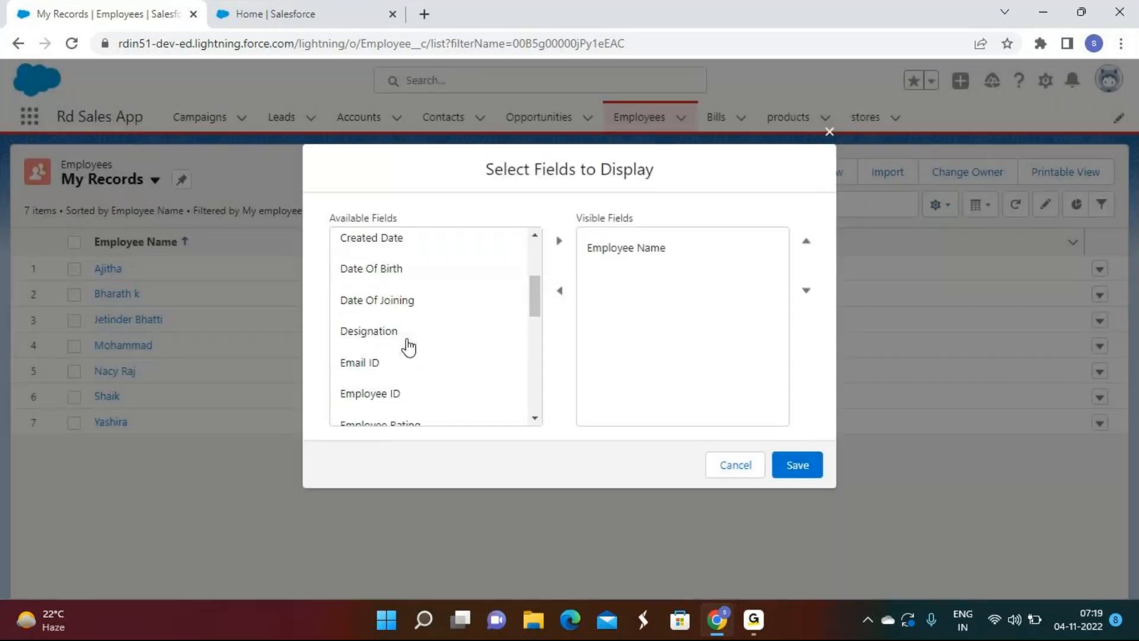
click(408, 340)
click(559, 241)
click(451, 362)
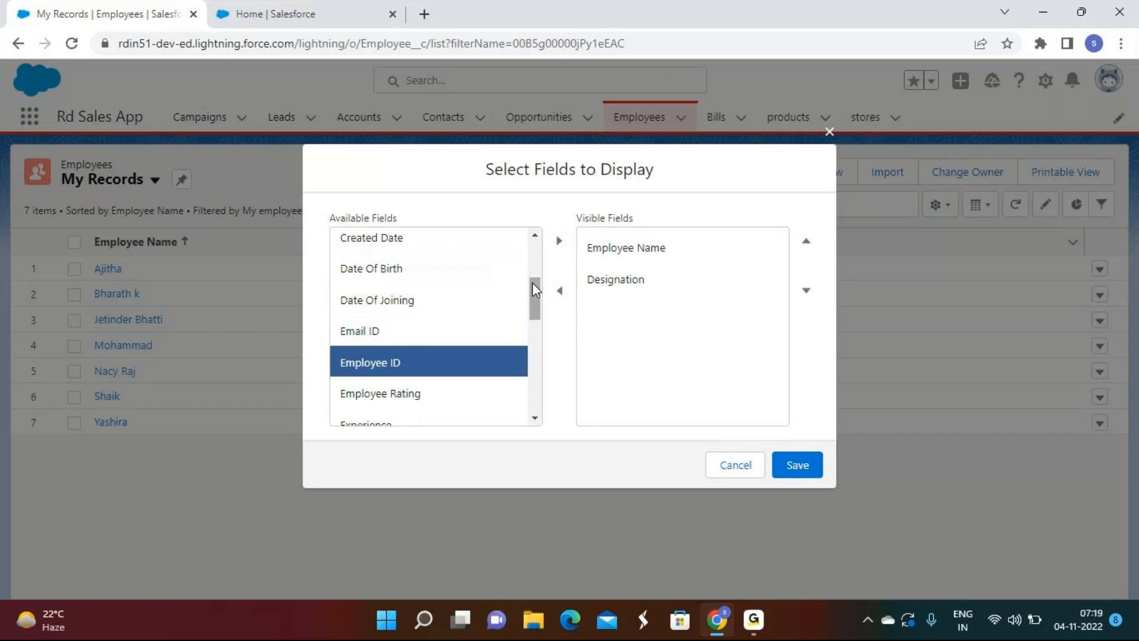
click(559, 240)
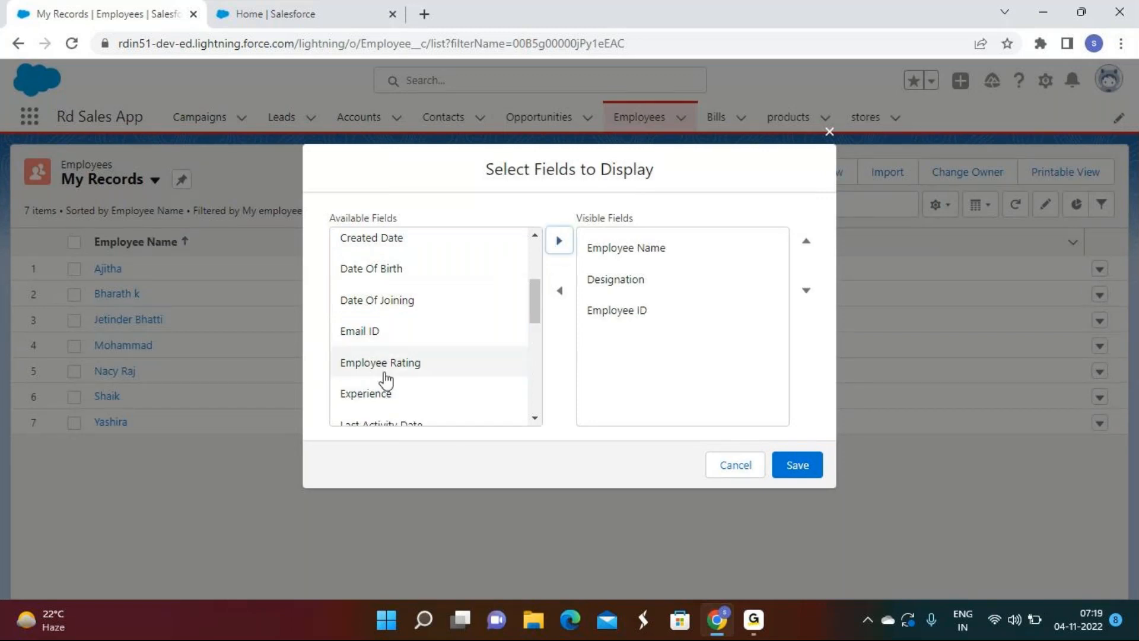
click(393, 299)
click(559, 240)
scroll(488, 328, down, 2)
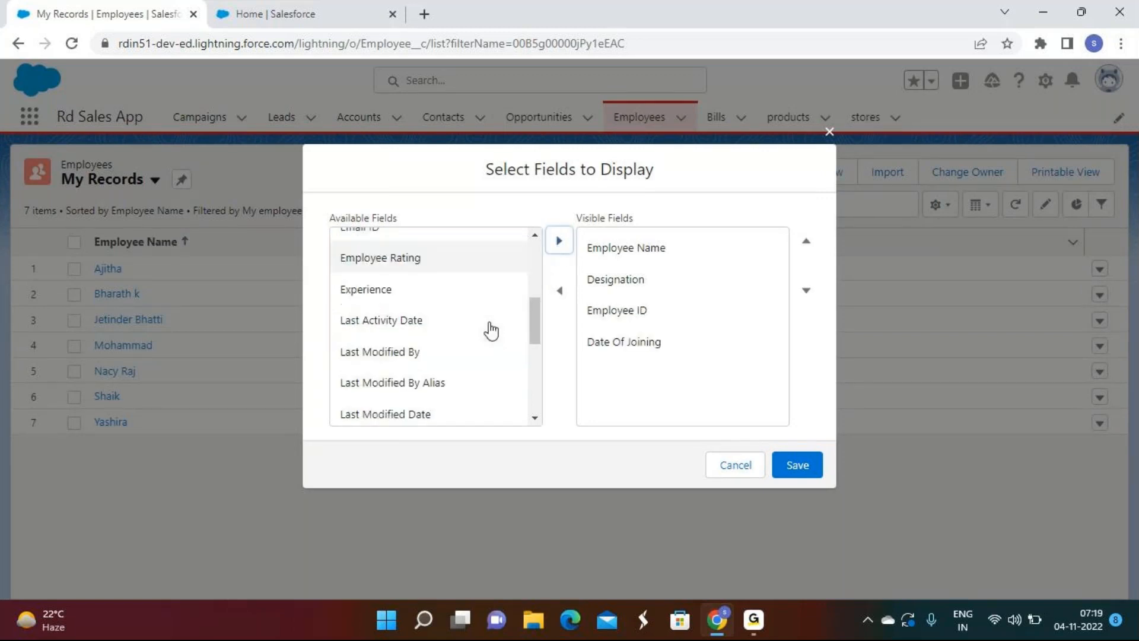
click(394, 279)
click(558, 240)
Step: Add Qualification, Salary and Sales Experience to the displayed fields
scroll(427, 364, down, 4)
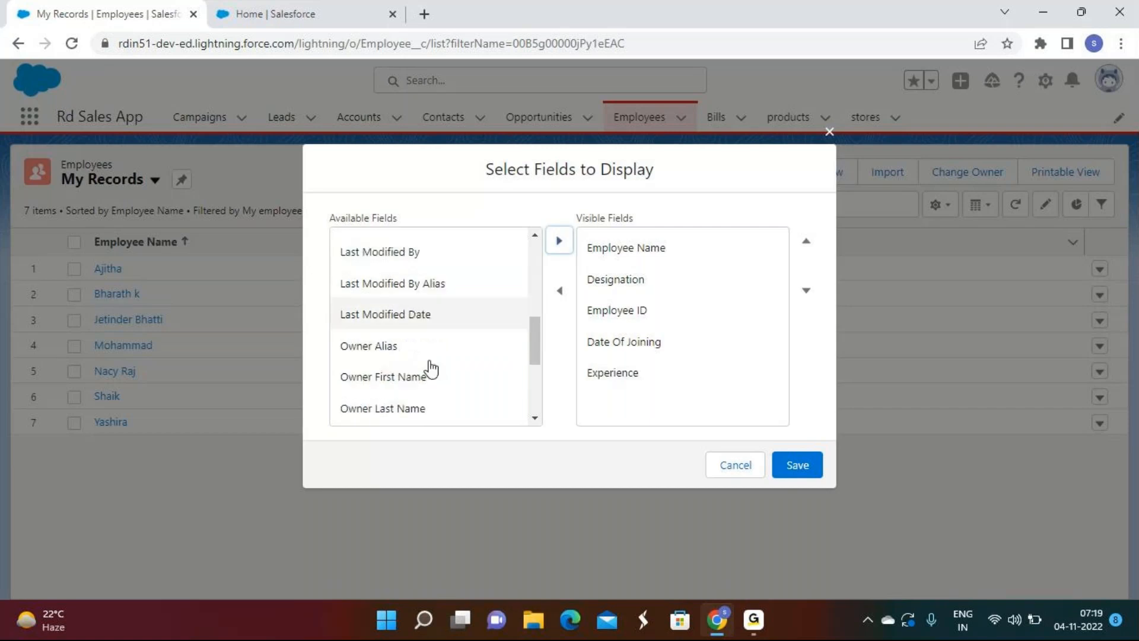
click(429, 363)
click(559, 240)
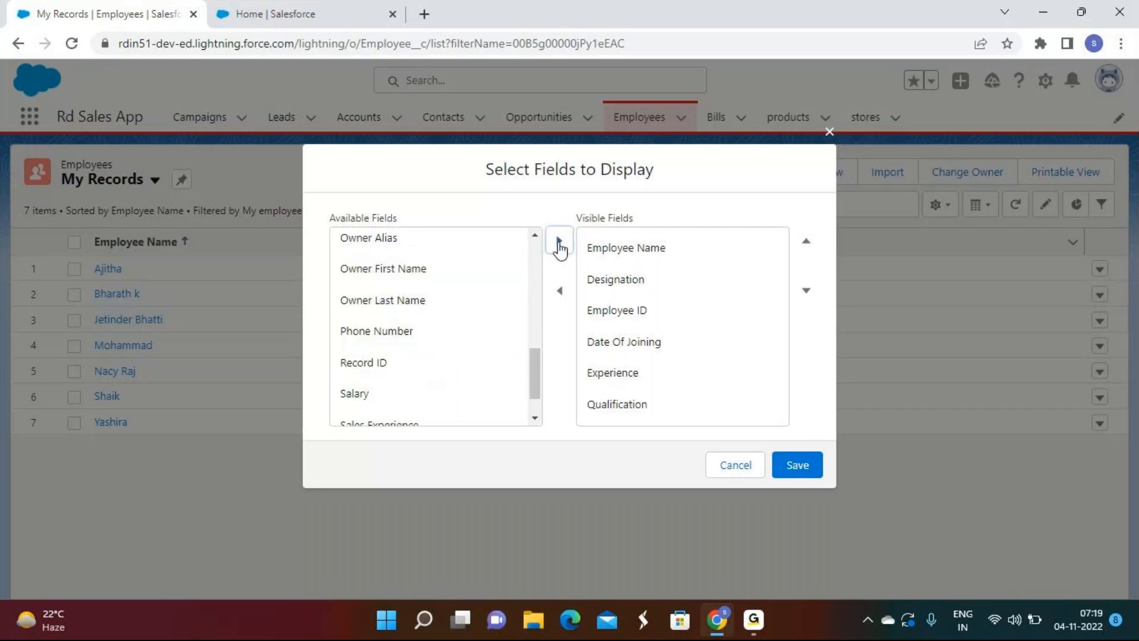
scroll(408, 363, down, 2)
click(407, 355)
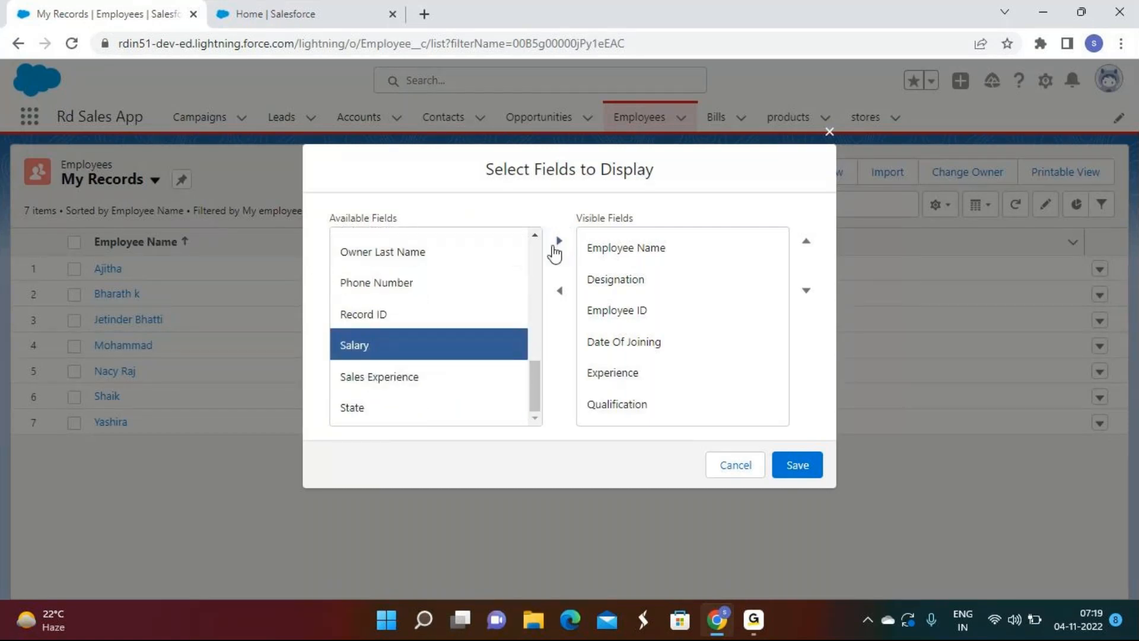
click(558, 244)
click(415, 383)
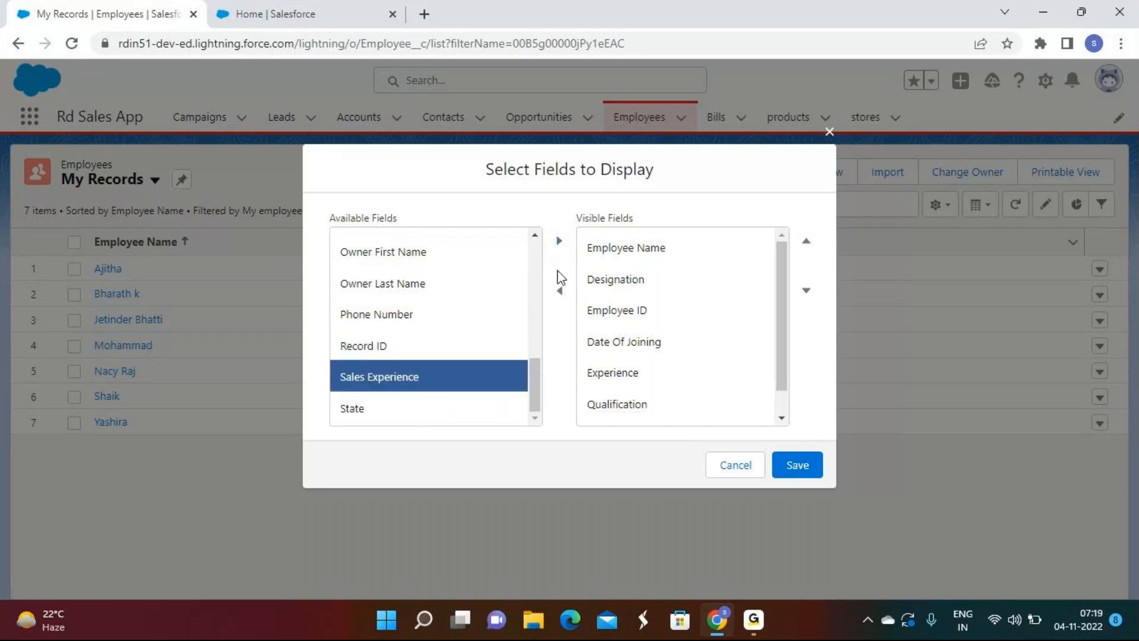
click(561, 243)
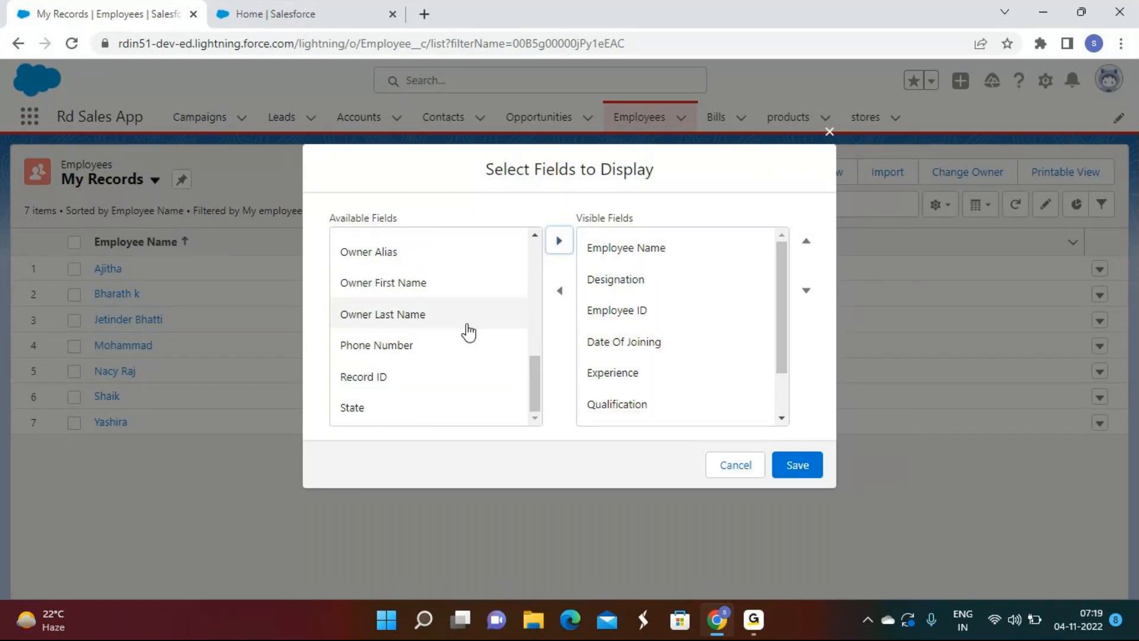
Step: Move Employee ID to the top and Qualification above Date Of Joining
scroll(469, 332, up, 3)
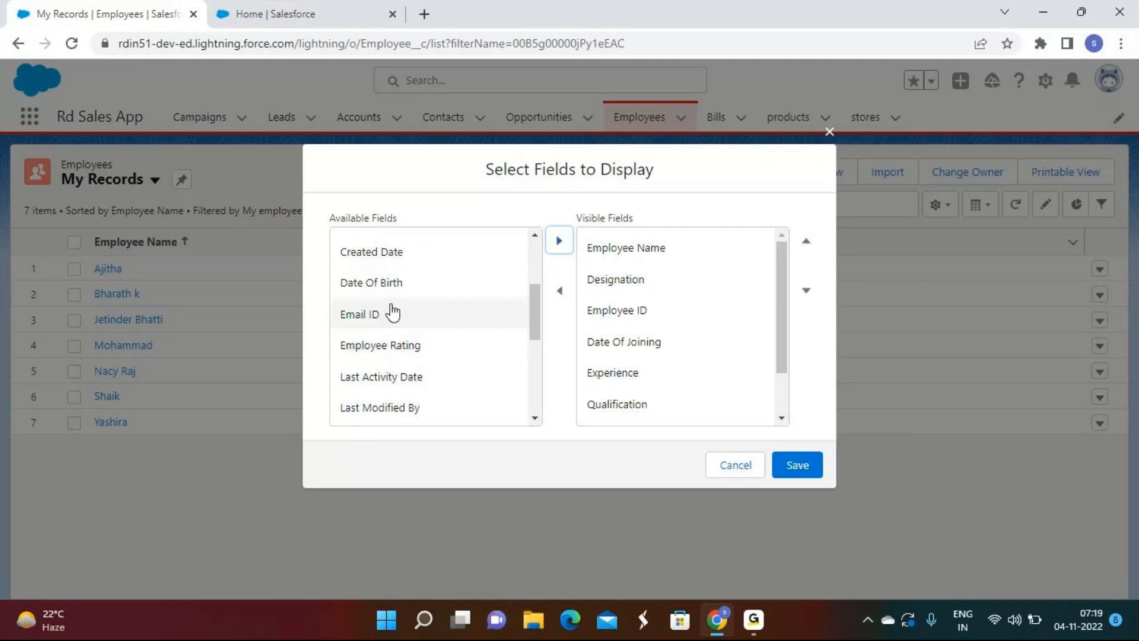
scroll(390, 311, up, 3)
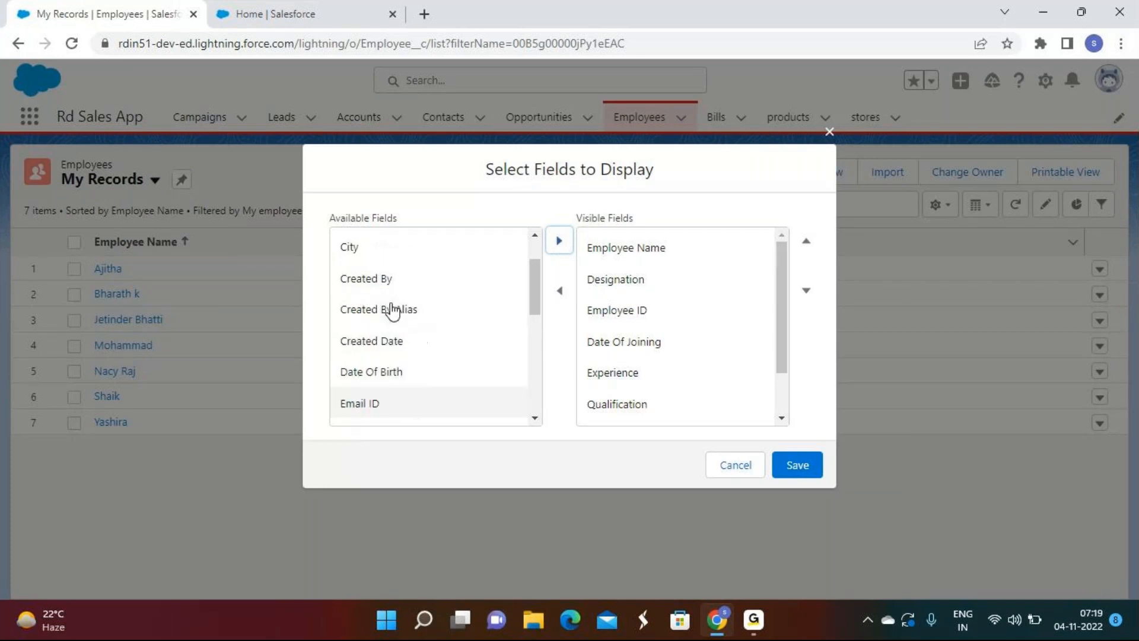
click(626, 309)
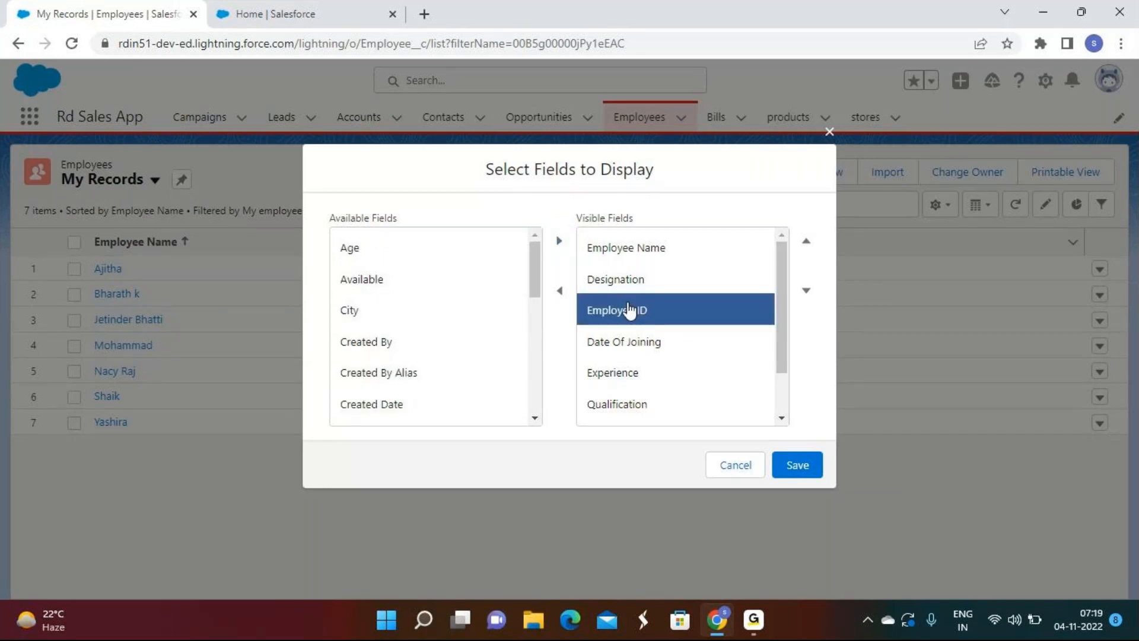
click(806, 244)
click(806, 244)
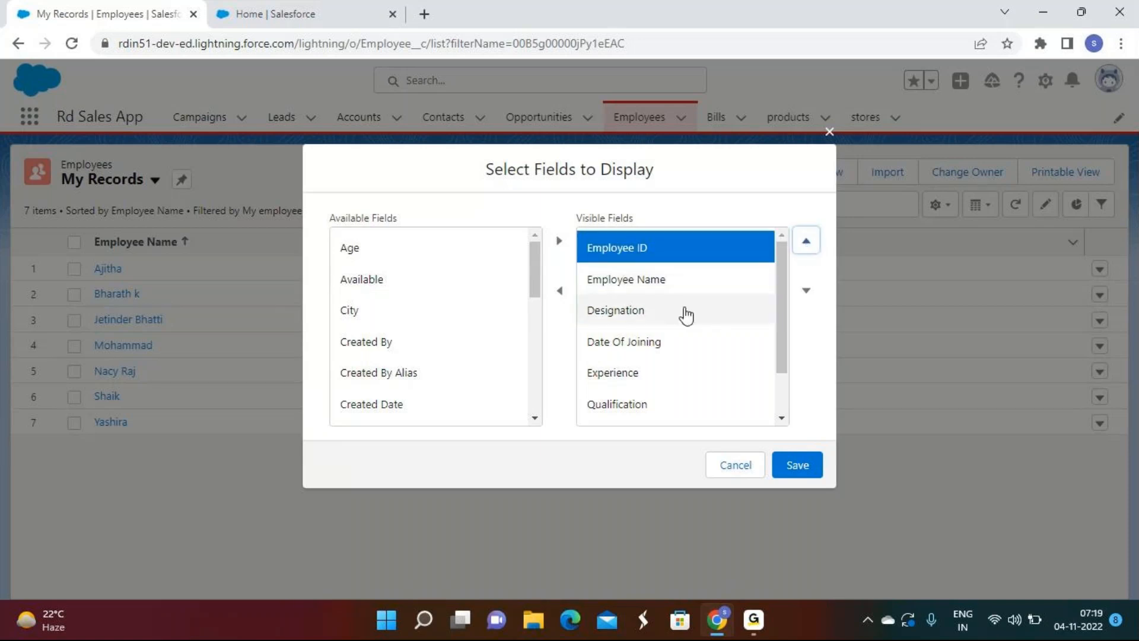
click(652, 394)
click(806, 242)
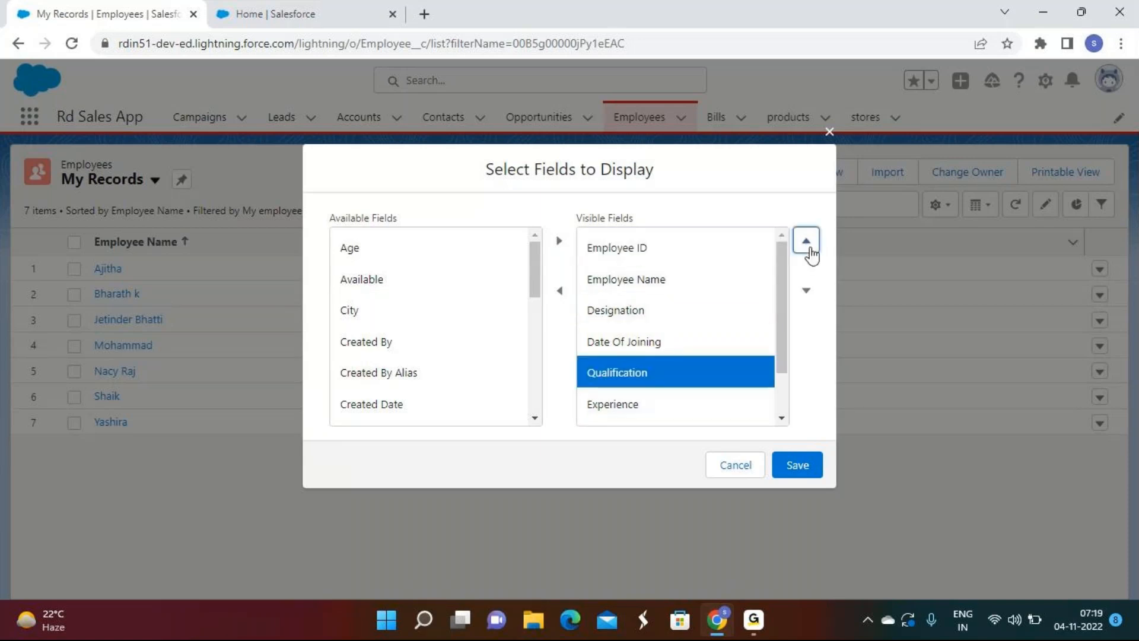
click(806, 241)
Step: Move Date Of Joining to last and Salary below Sales Experience, then save the column order
drag(785, 276, 784, 347)
click(751, 316)
click(808, 290)
click(807, 290)
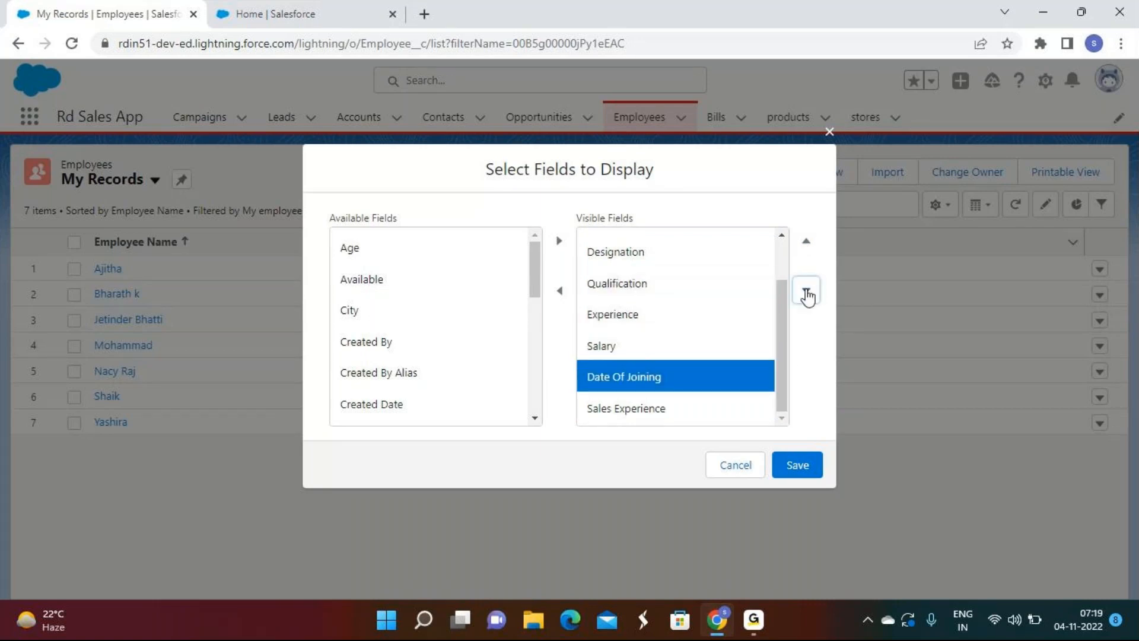
click(808, 291)
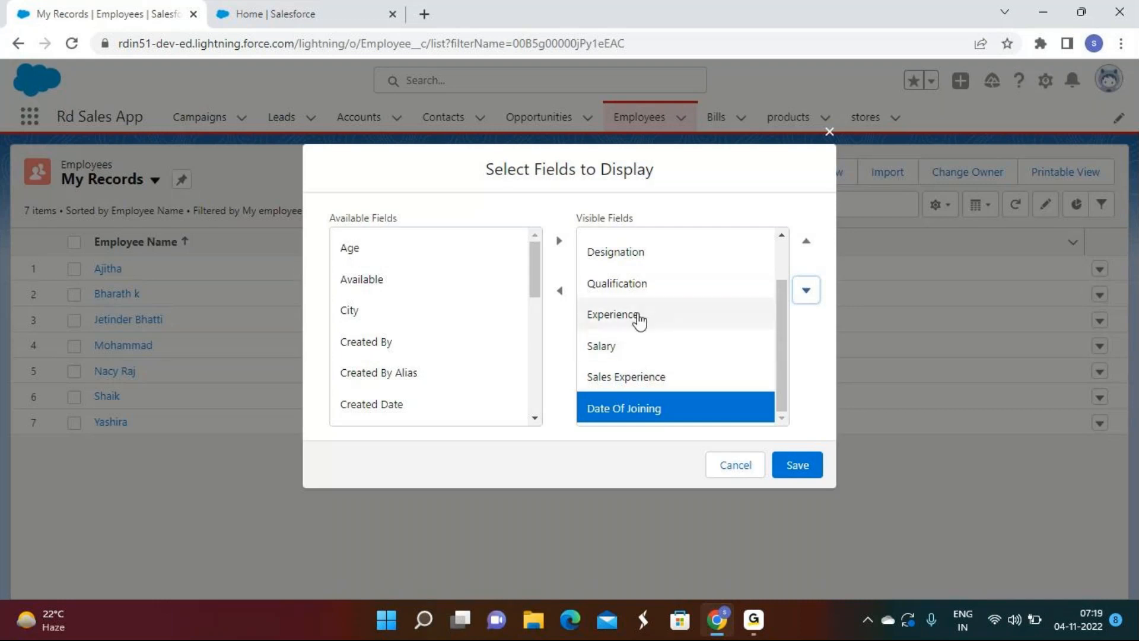
click(644, 344)
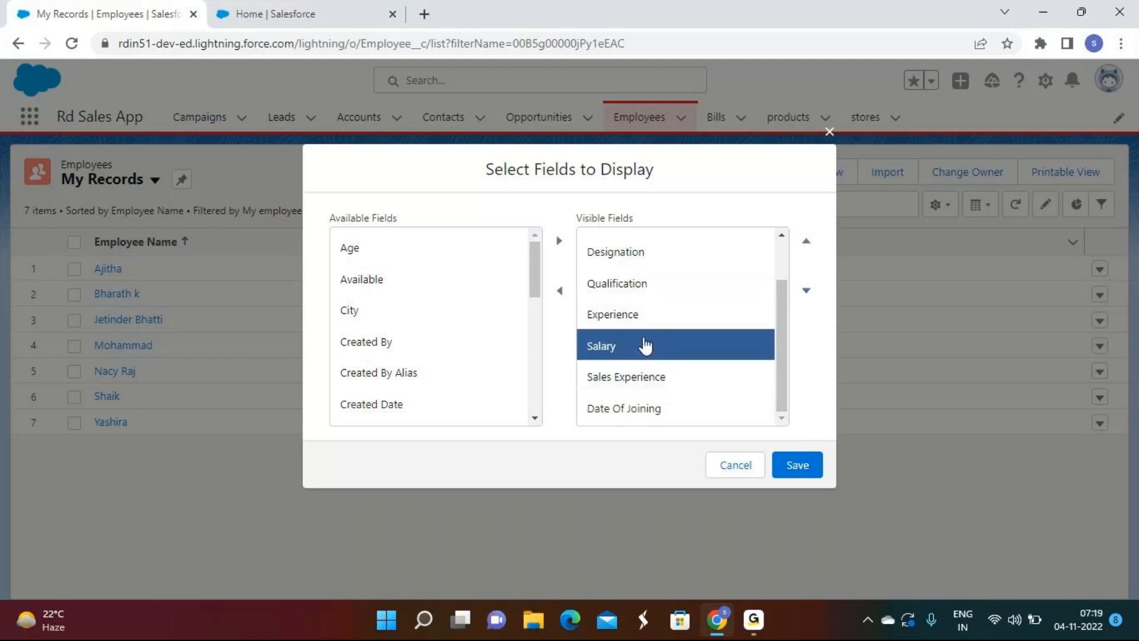
click(806, 290)
click(799, 464)
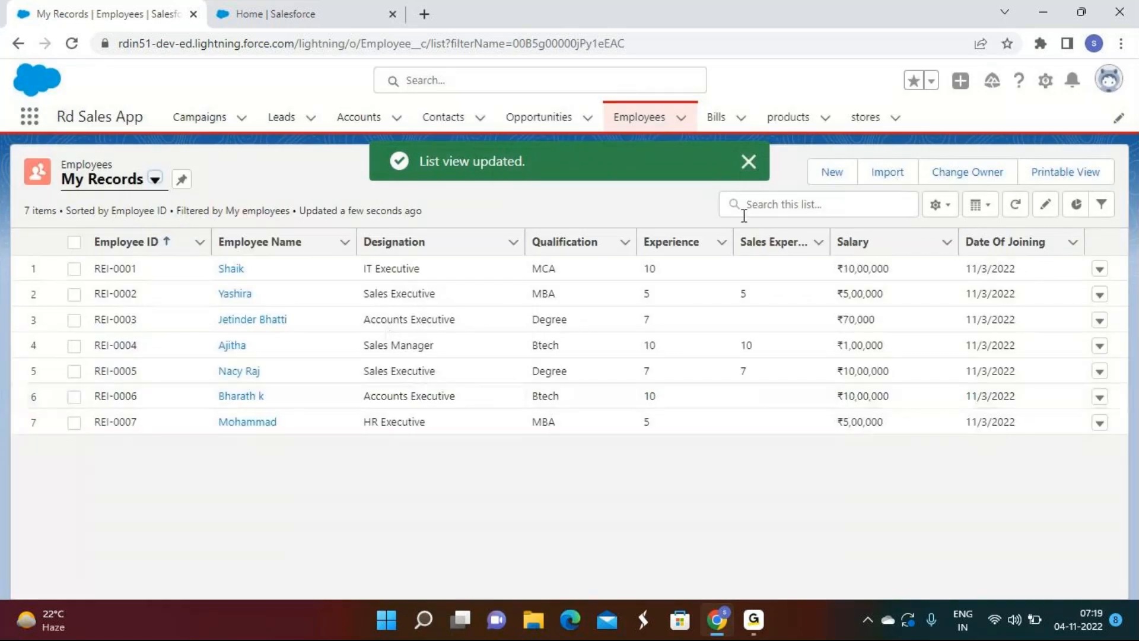
click(748, 163)
Step: Pin My Records as the default Employees list view and check the list view options
click(182, 179)
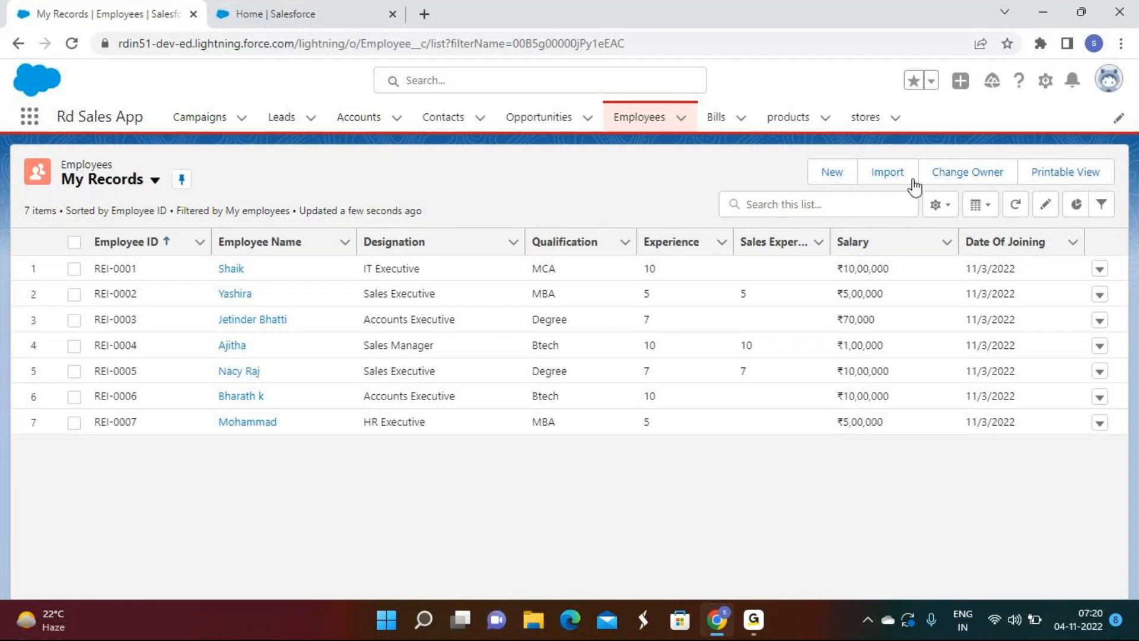
click(942, 208)
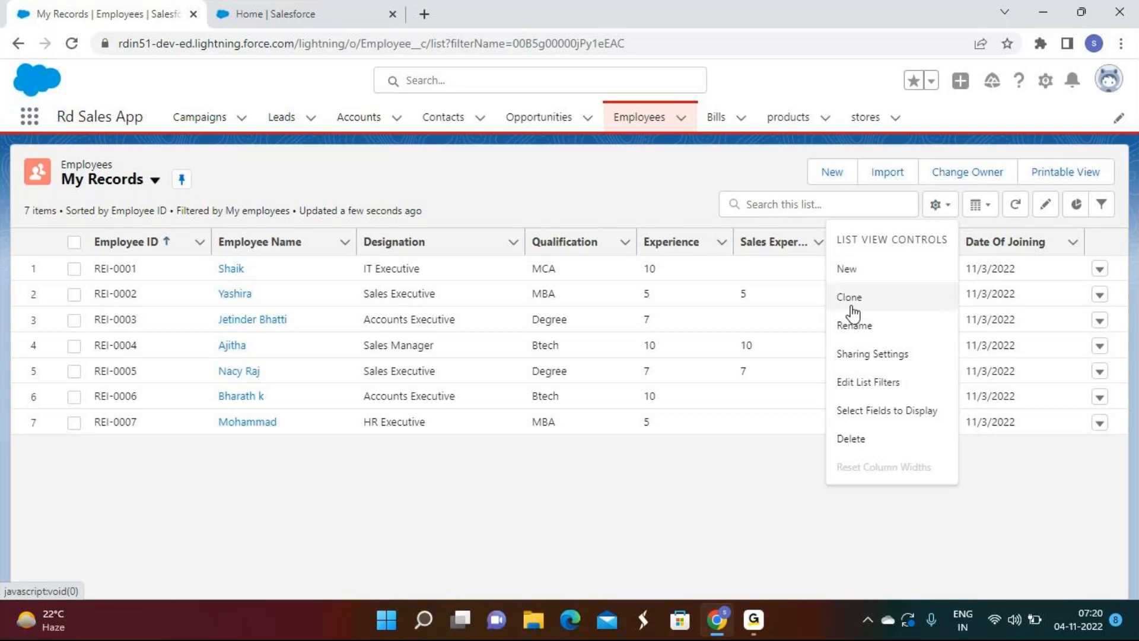
click(750, 624)
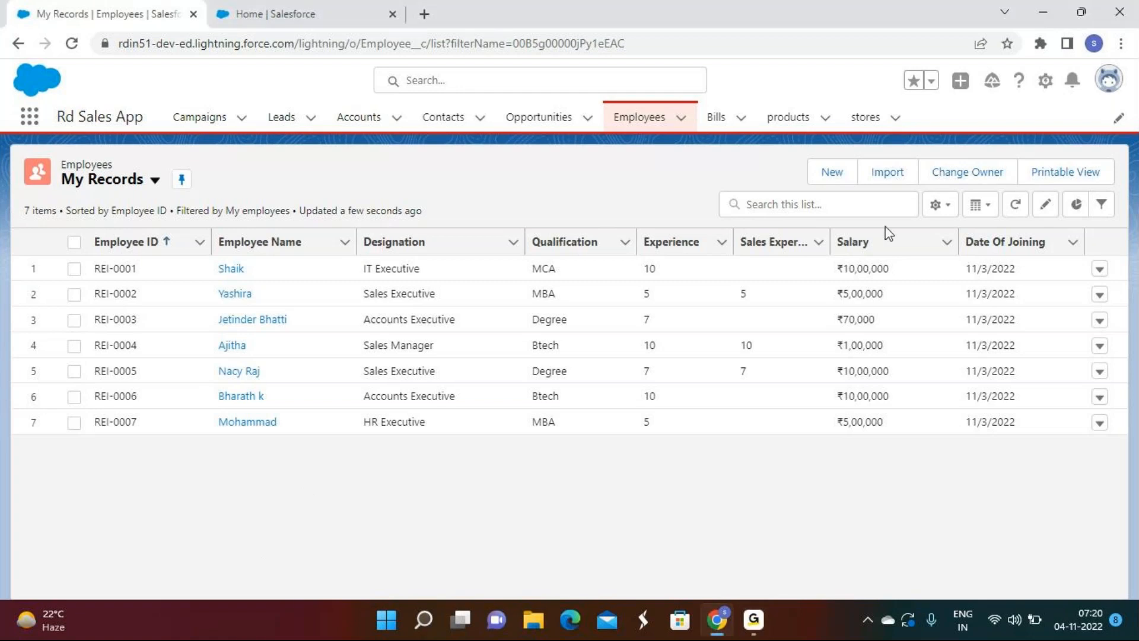
click(940, 204)
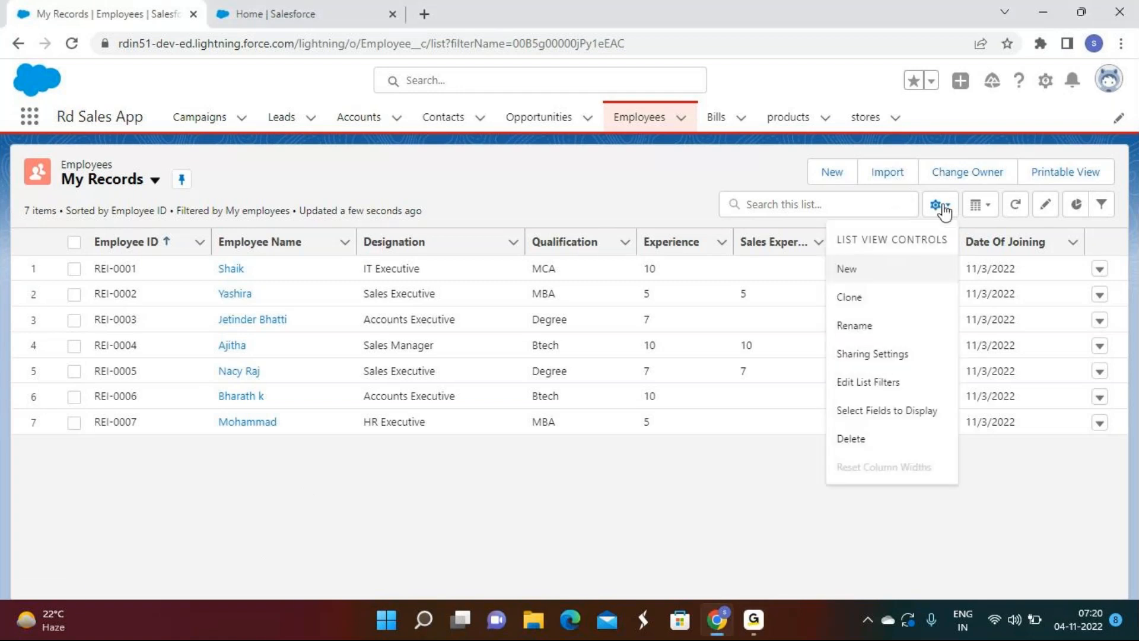
Step: Clone My Records as 'Records', visible to all users, and save it
click(855, 297)
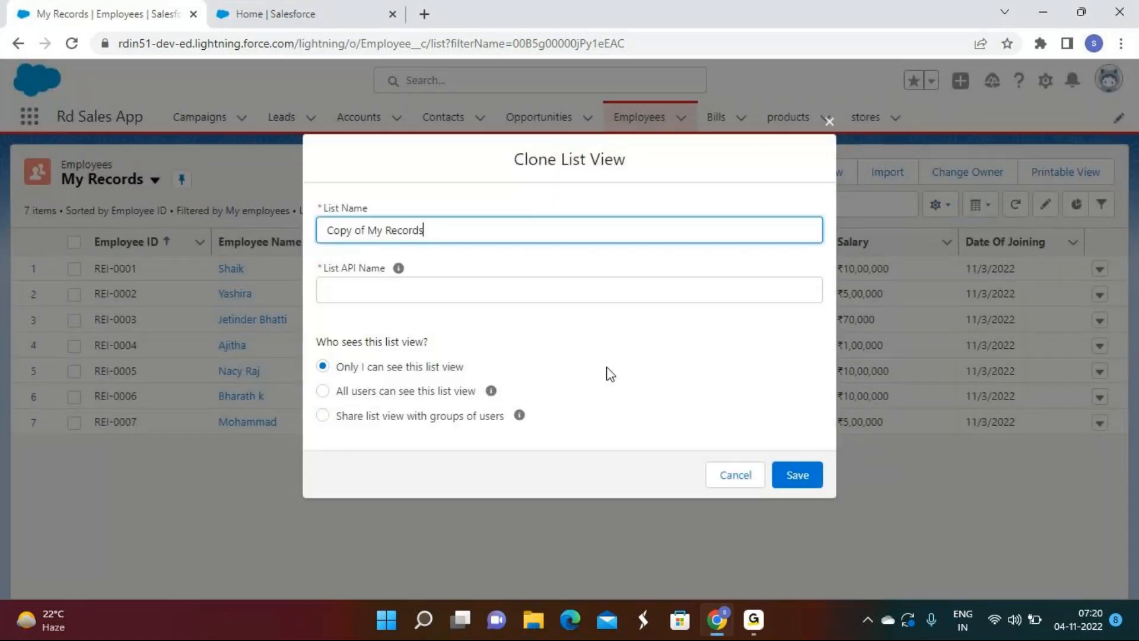
click(382, 230)
key(BackSpace)
key(BackSpace)
key(BackSpace)
key(BackSpace)
key(BackSpace)
key(BackSpace)
key(BackSpace)
key(BackSpace)
key(BackSpace)
key(BackSpace)
key(BackSpace)
key(Tab)
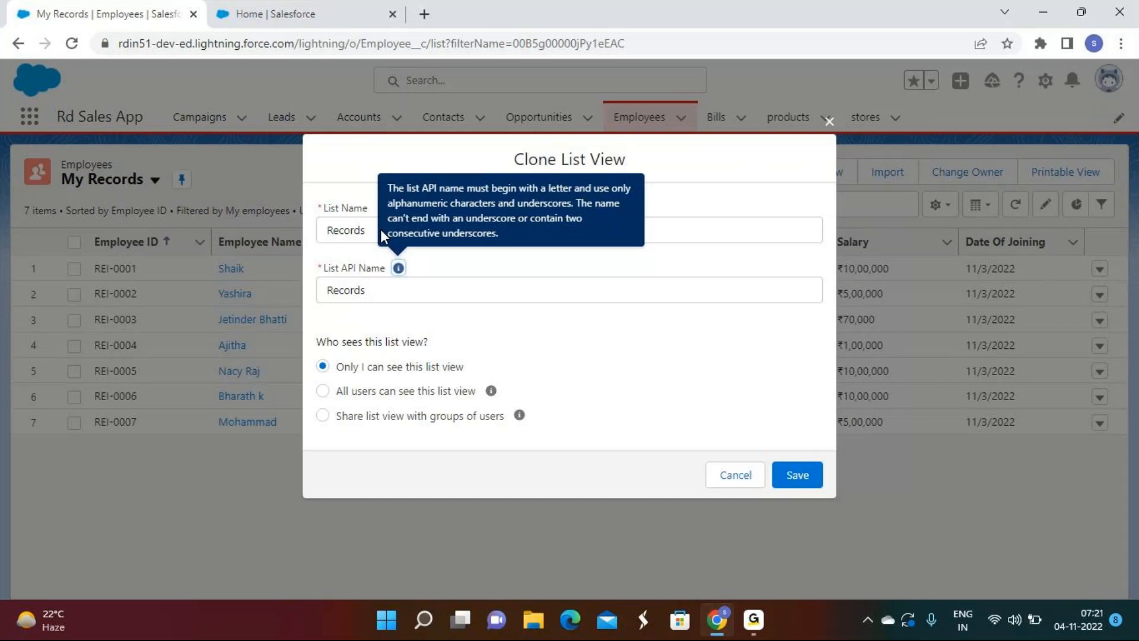
click(322, 390)
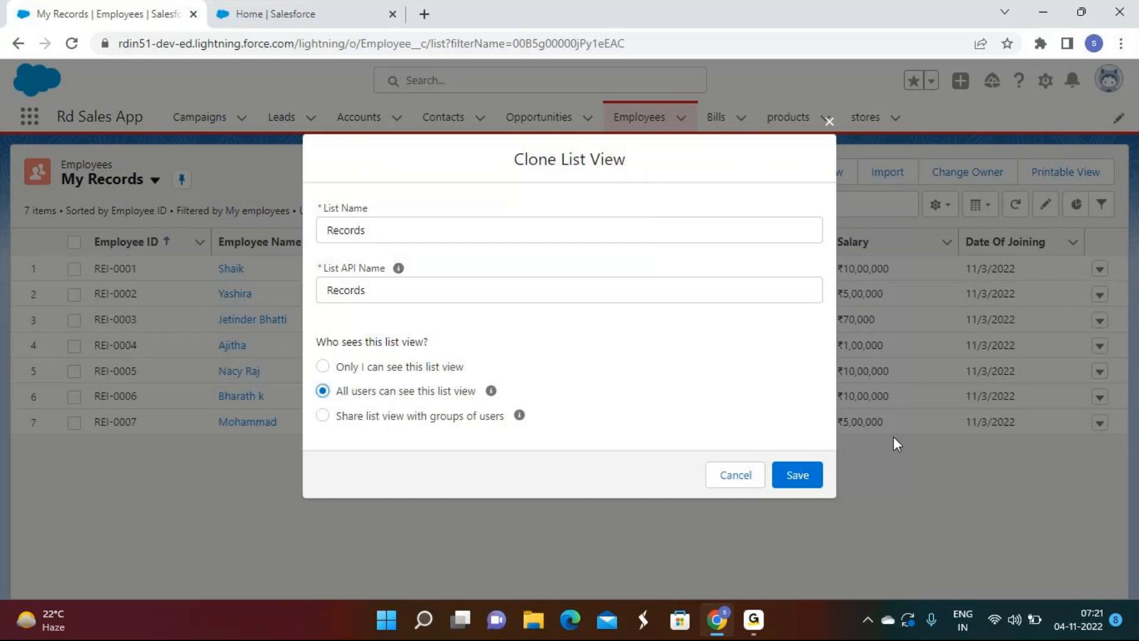
click(813, 481)
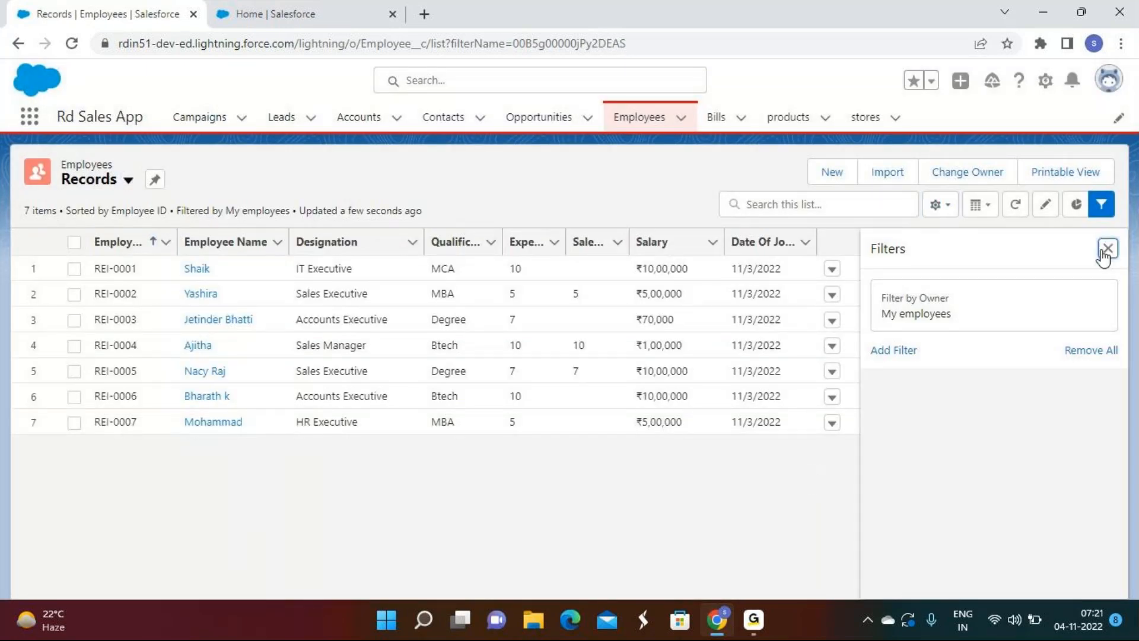
click(1106, 249)
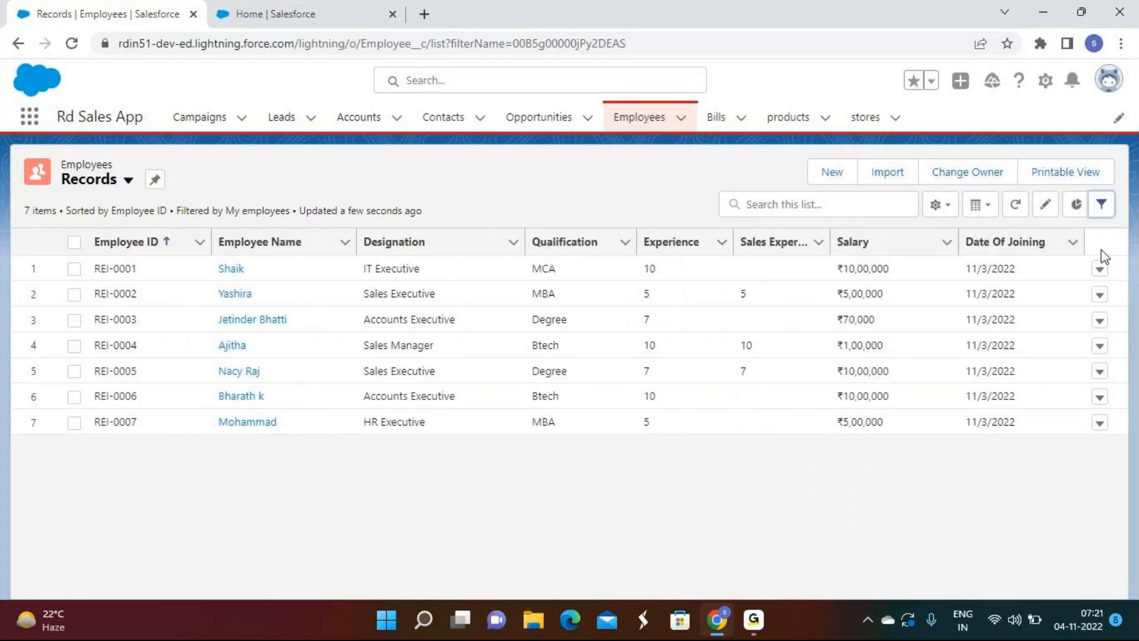
Step: Cancel out of renaming Records, then pin Records as the default list view
click(947, 207)
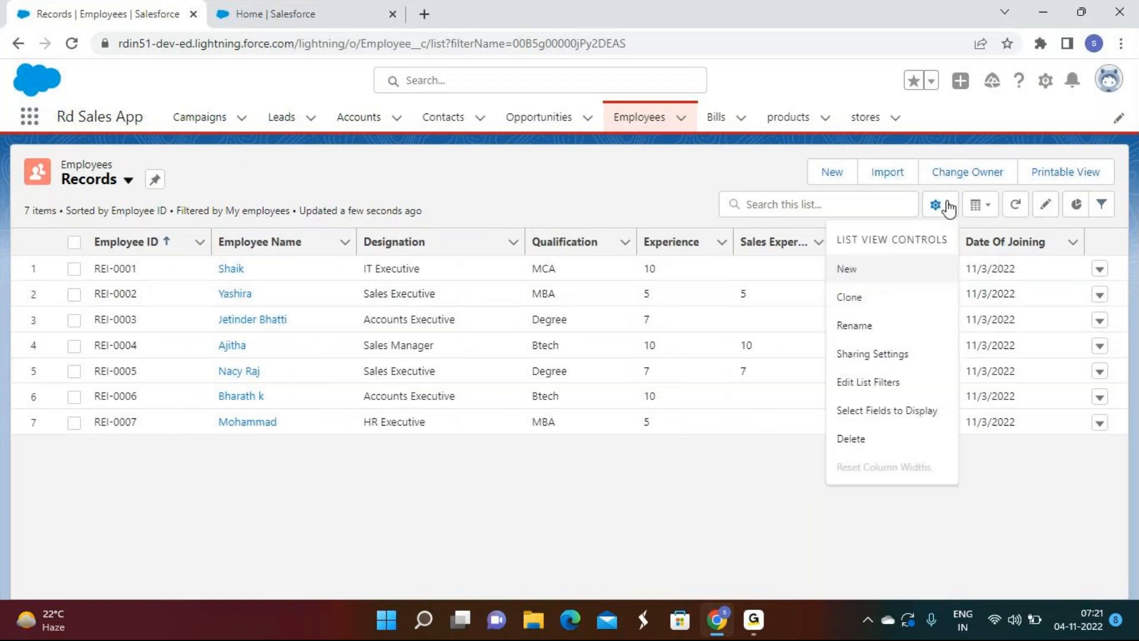
click(870, 326)
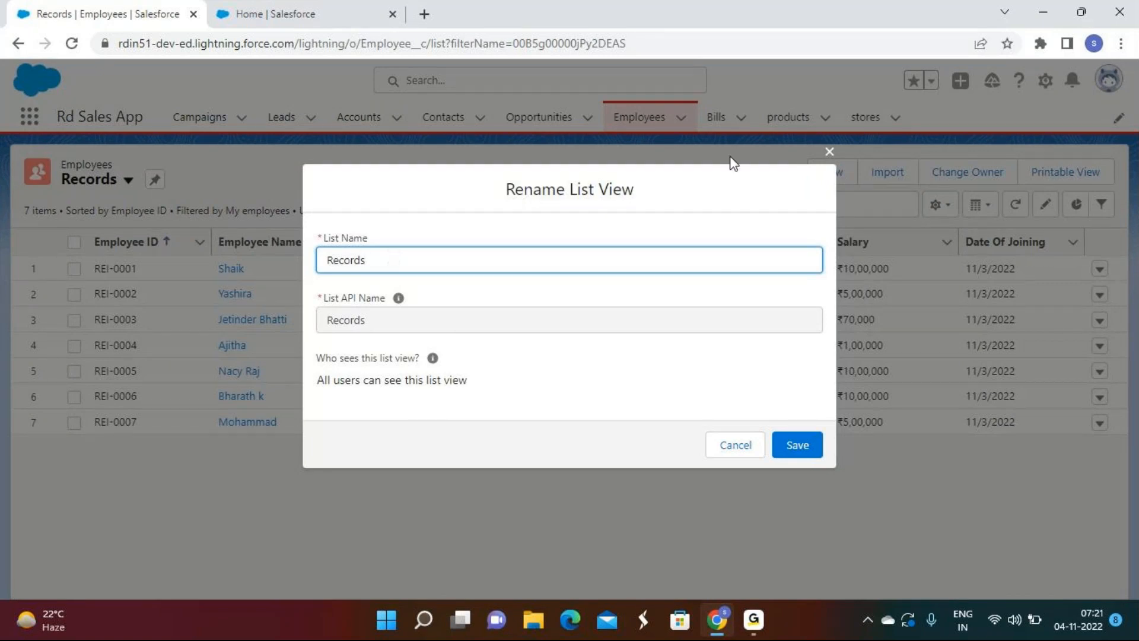
click(737, 454)
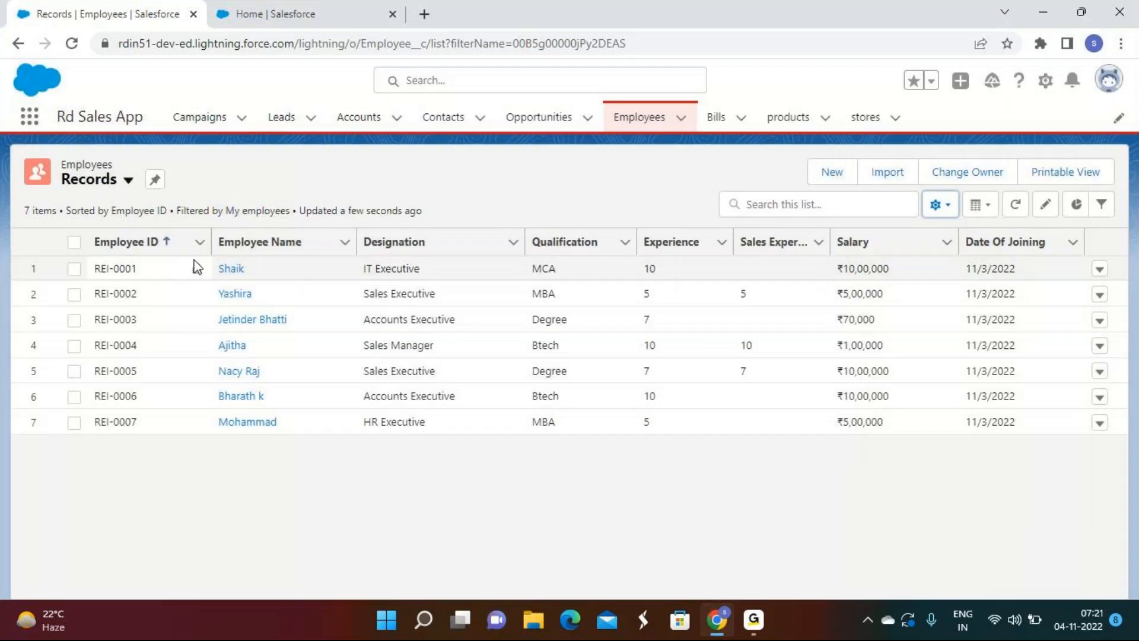
click(155, 179)
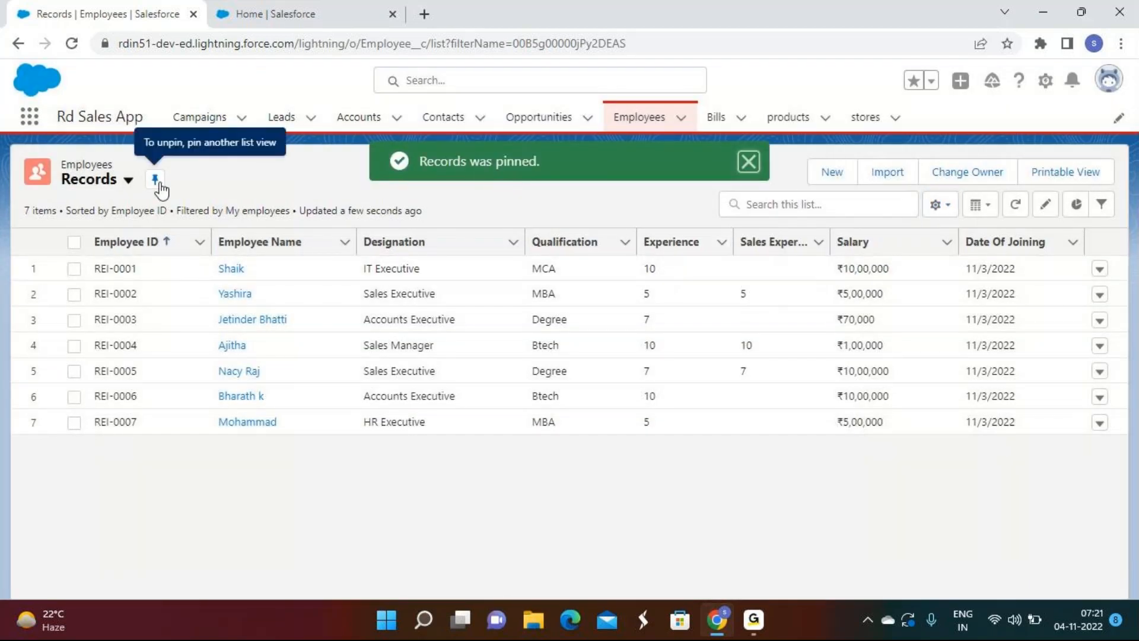
Step: Switch to Campaigns and back to confirm Employees opens on the Records view
click(945, 207)
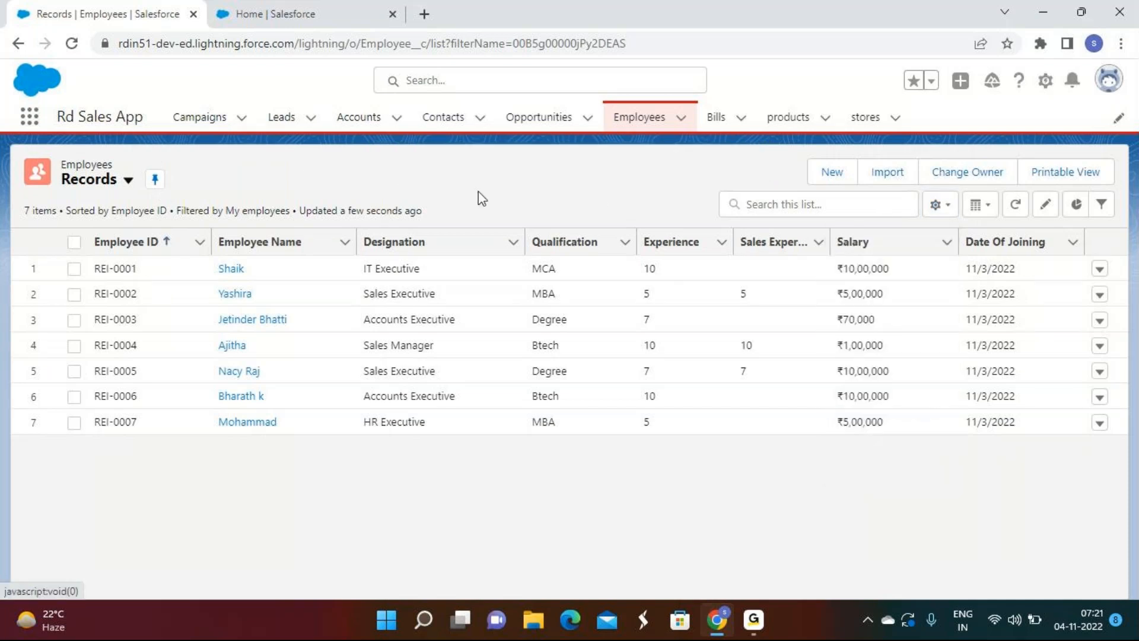
click(206, 123)
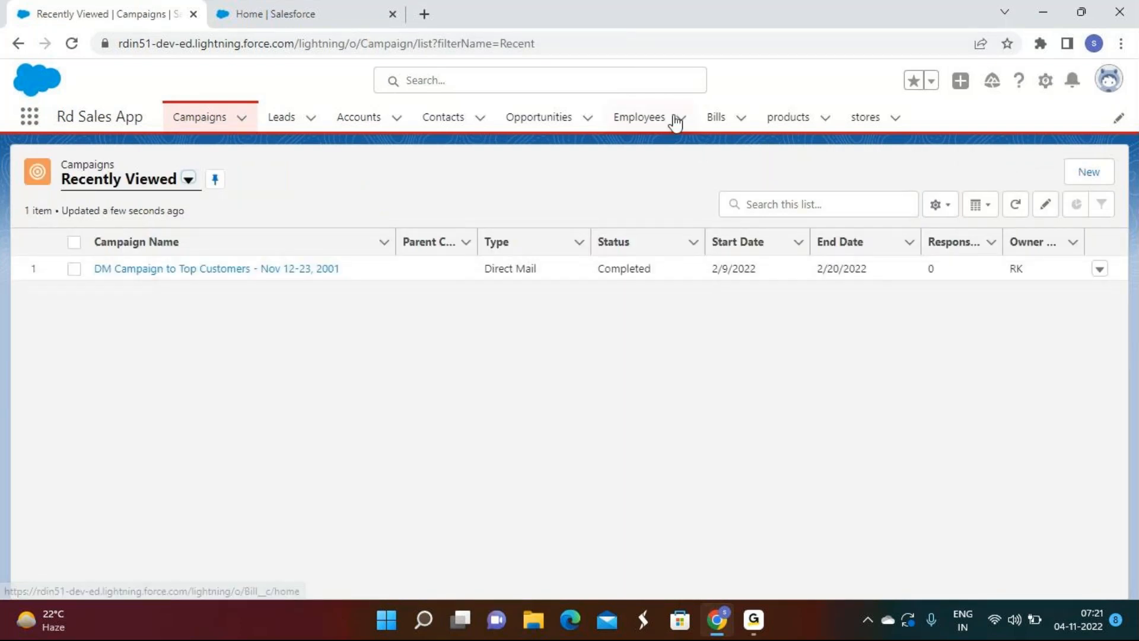
click(642, 118)
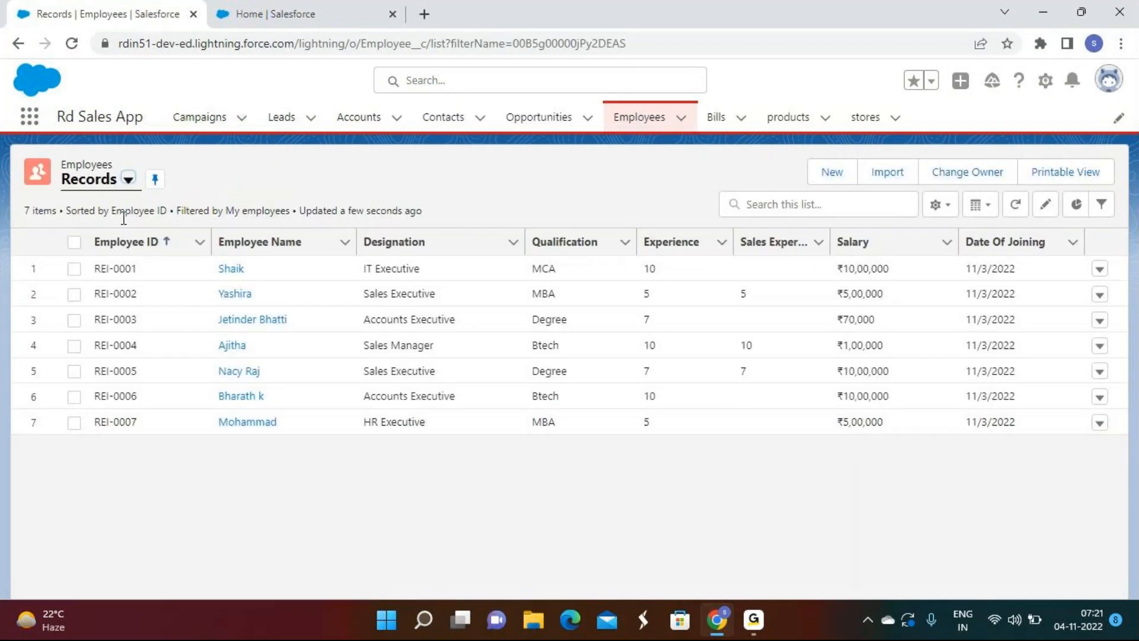
click(948, 215)
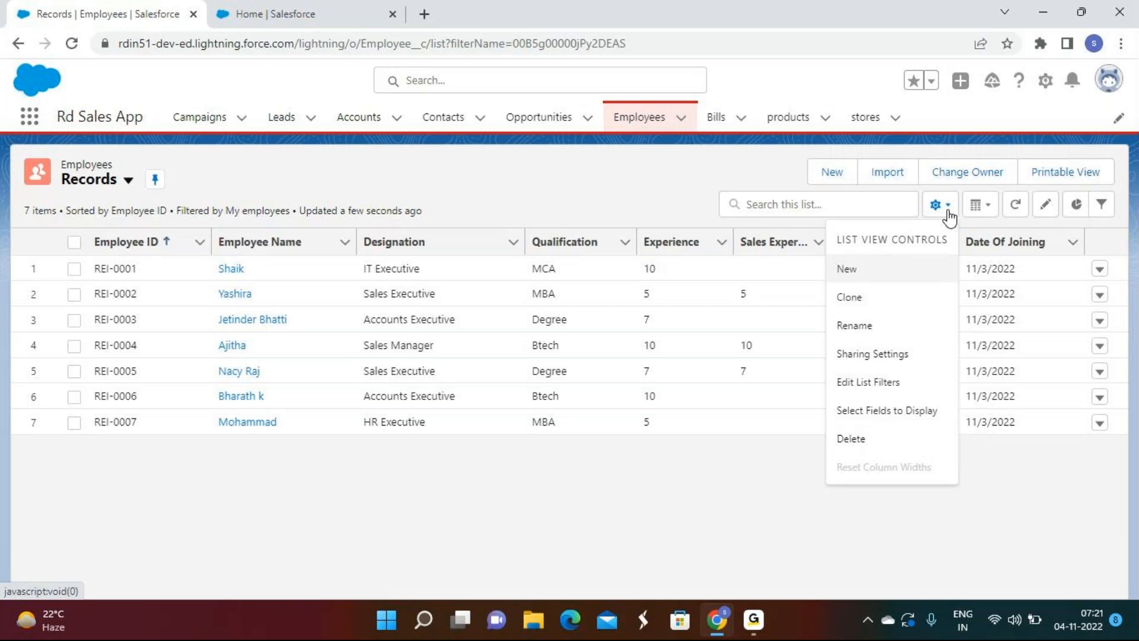
click(888, 356)
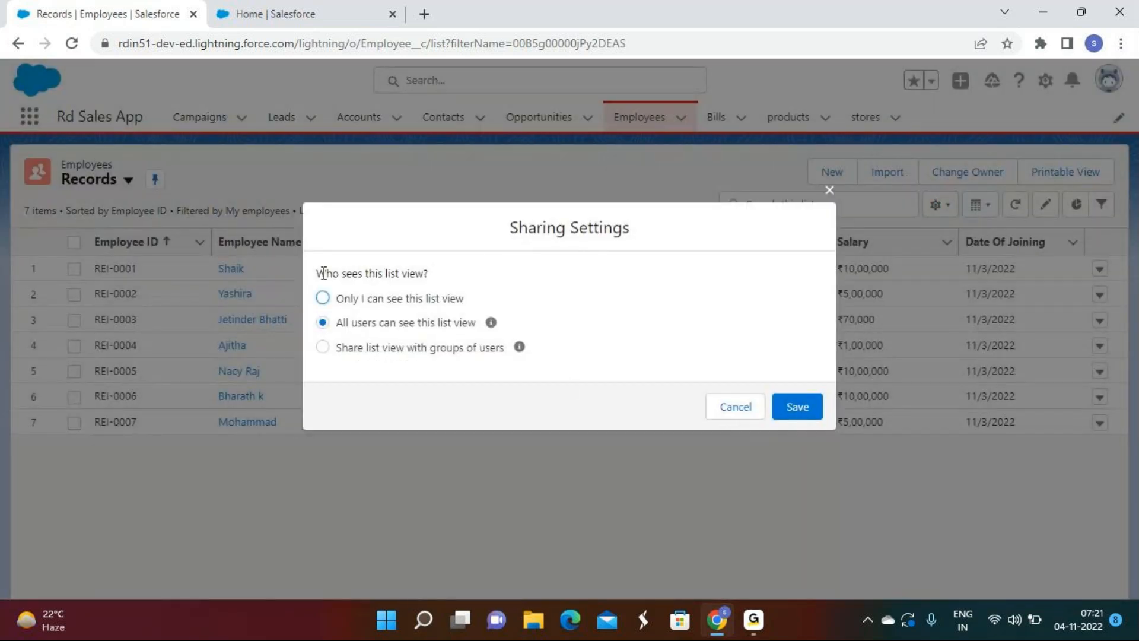
drag(318, 272, 460, 277)
click(409, 286)
click(382, 300)
click(382, 326)
click(745, 406)
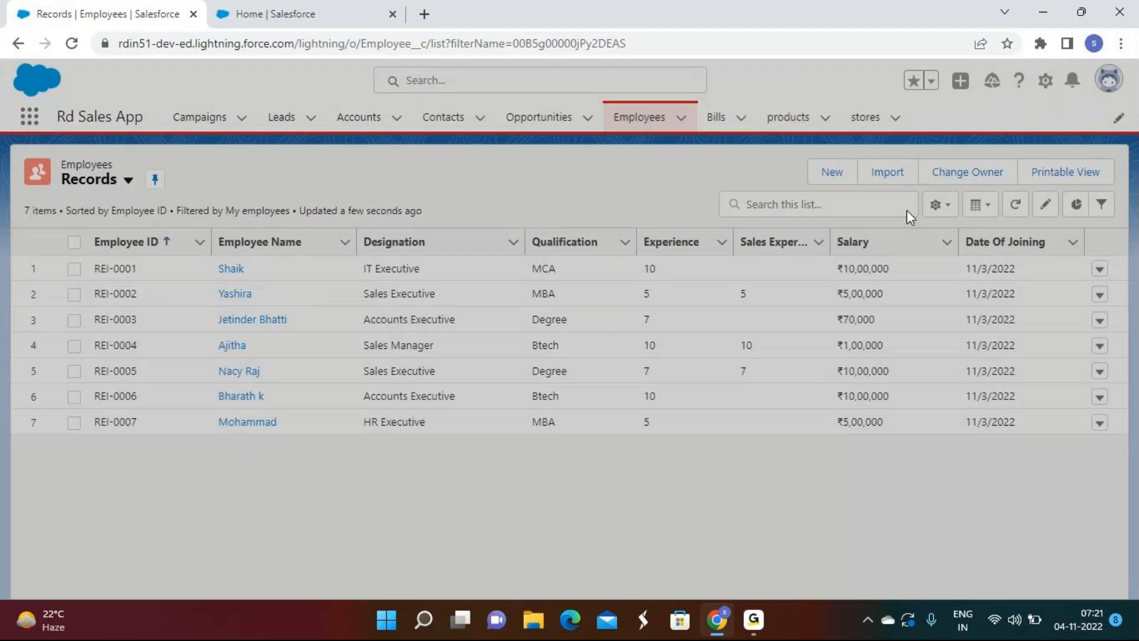
click(938, 204)
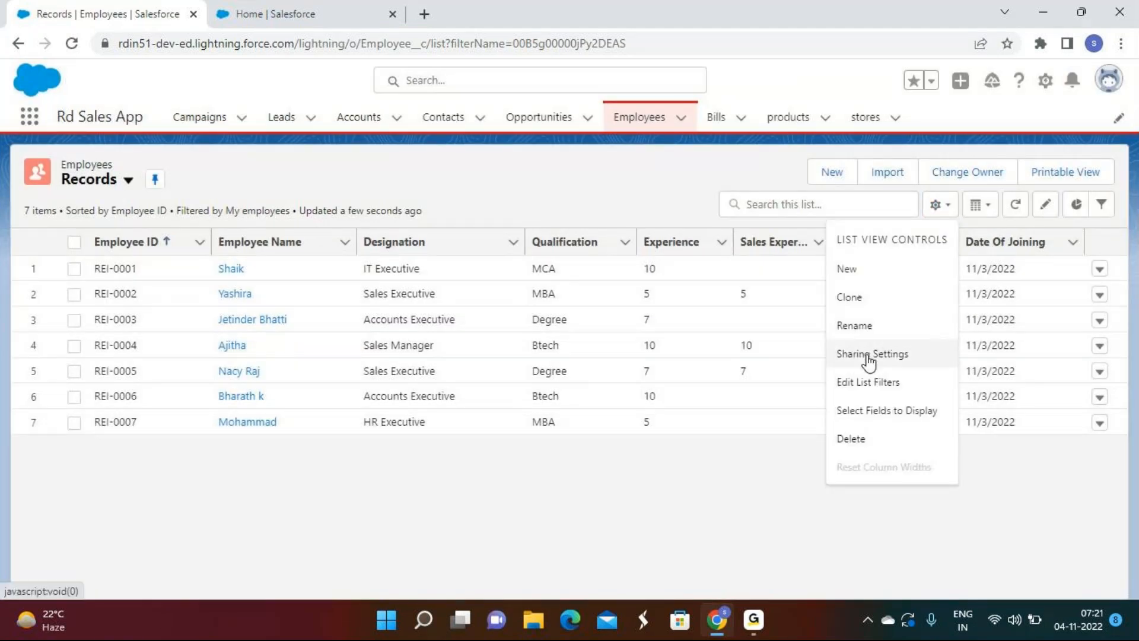
click(869, 355)
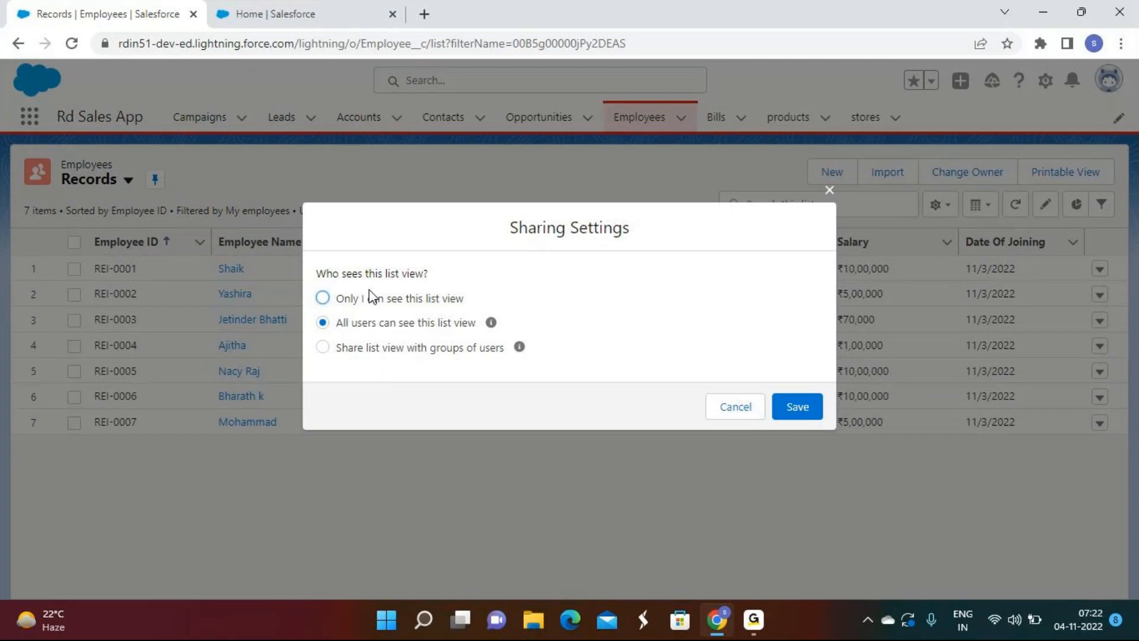
click(718, 417)
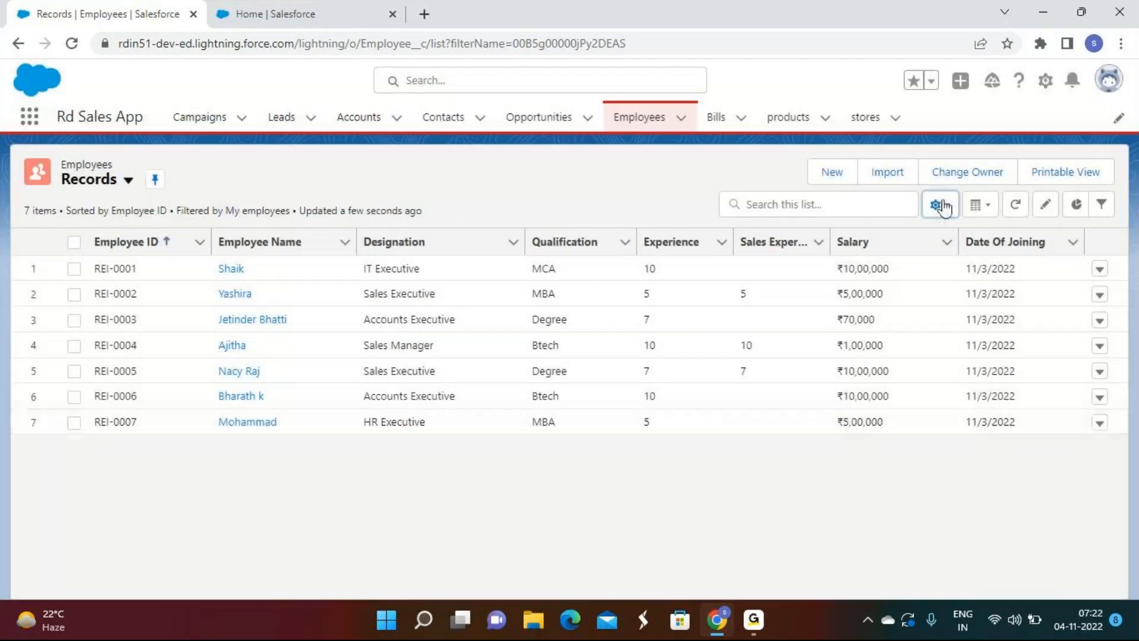
click(938, 204)
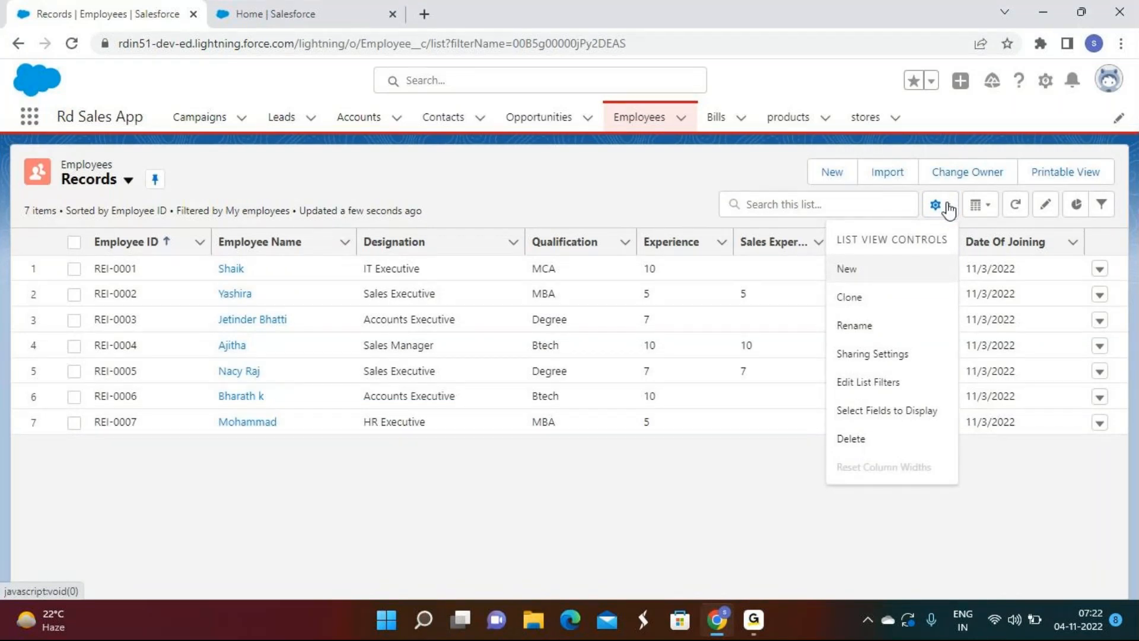
click(884, 392)
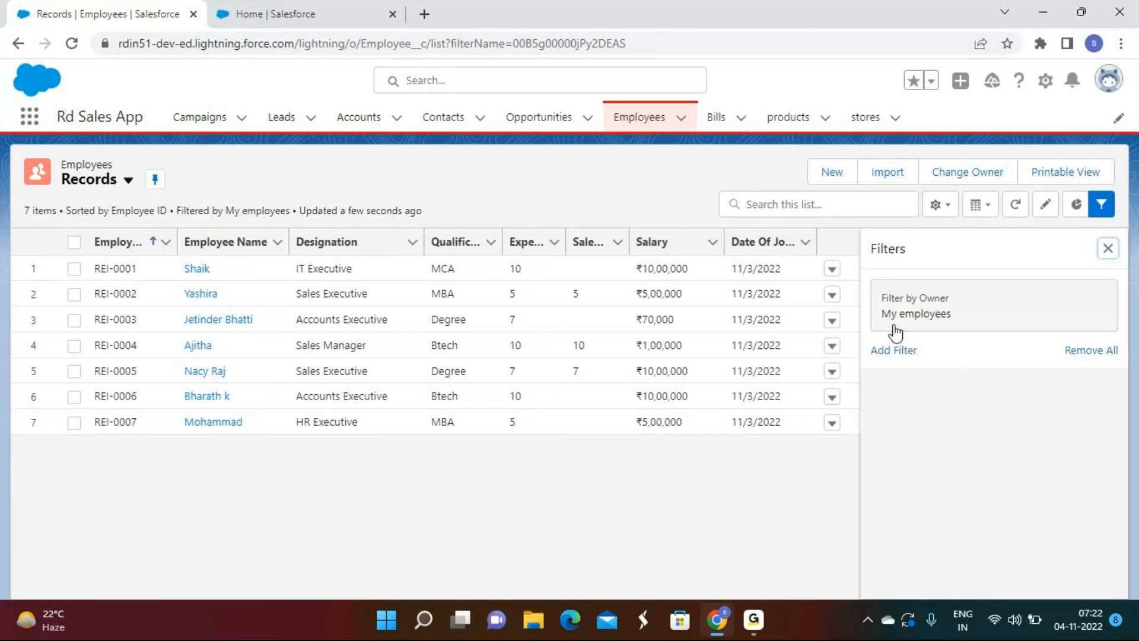
Step: Add a Designation equals filter for Accounts, HR, Marketing and Sales Executive
click(893, 436)
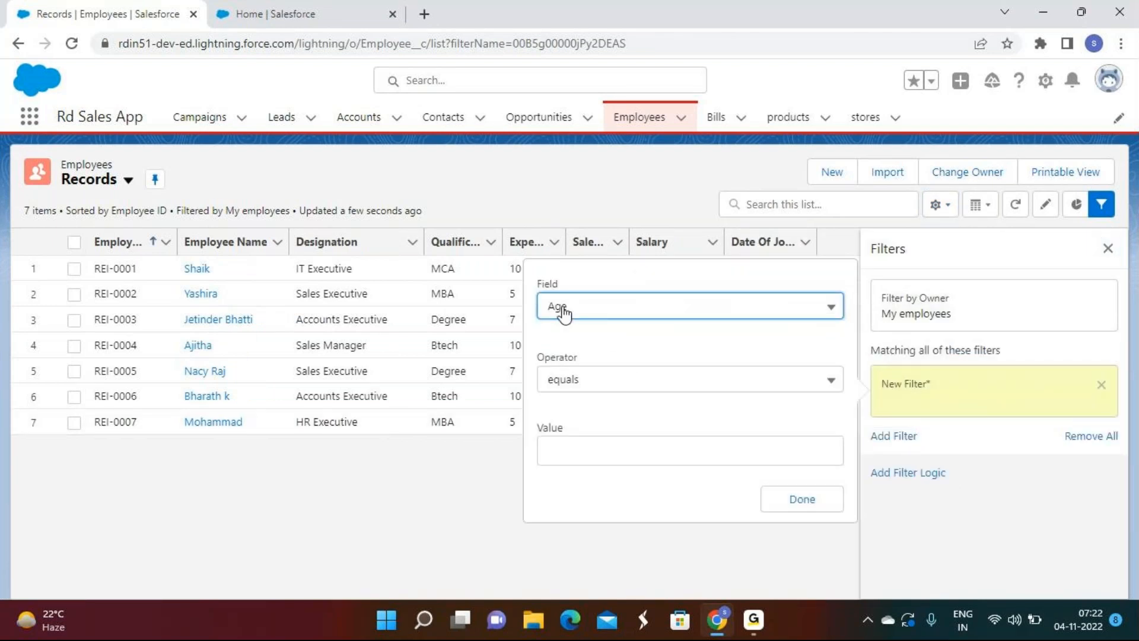
click(562, 306)
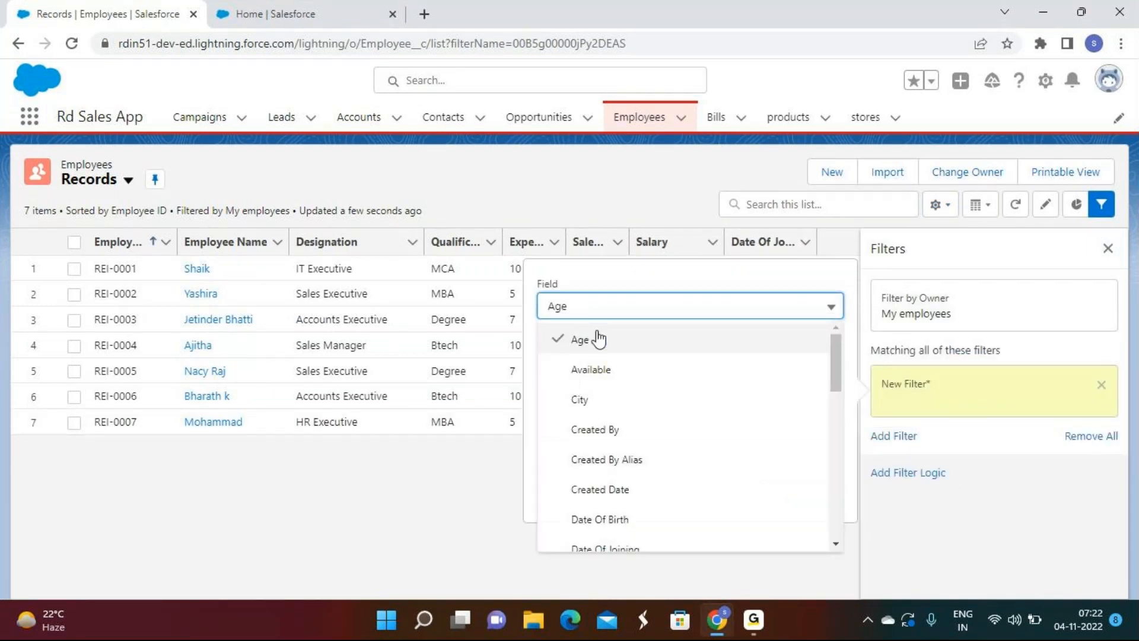
scroll(653, 433, down, 2)
click(639, 494)
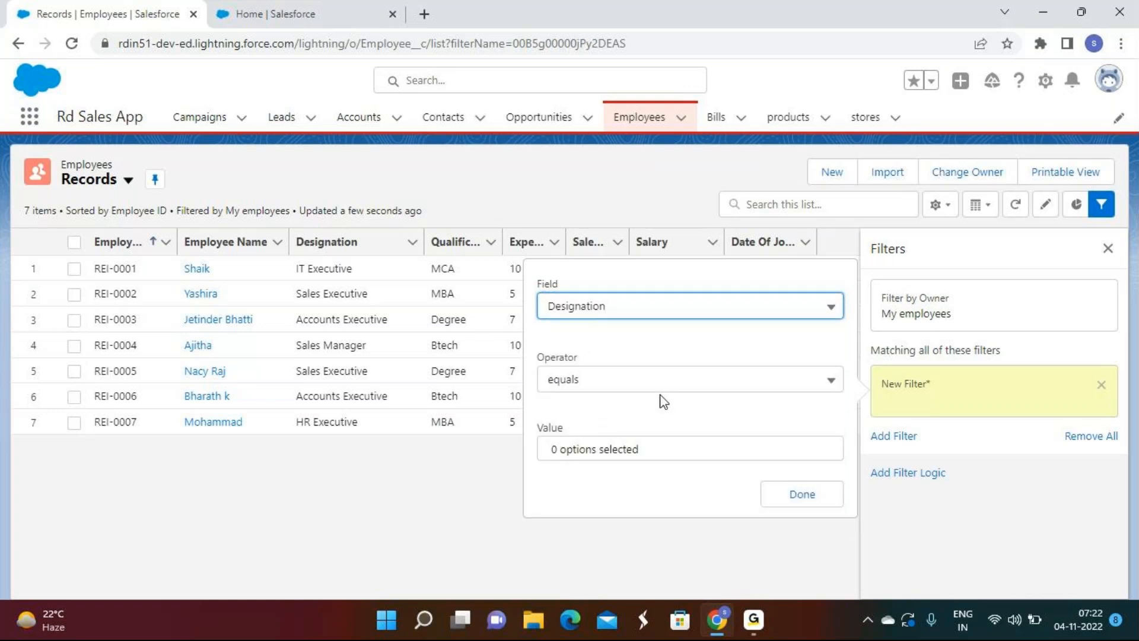
click(729, 450)
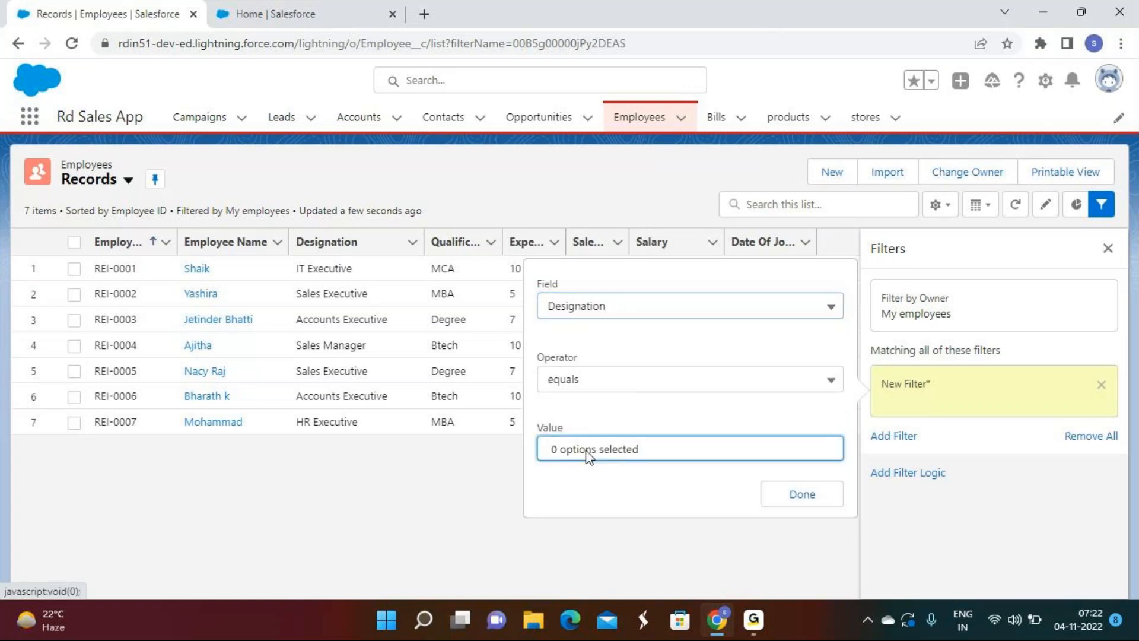
click(605, 287)
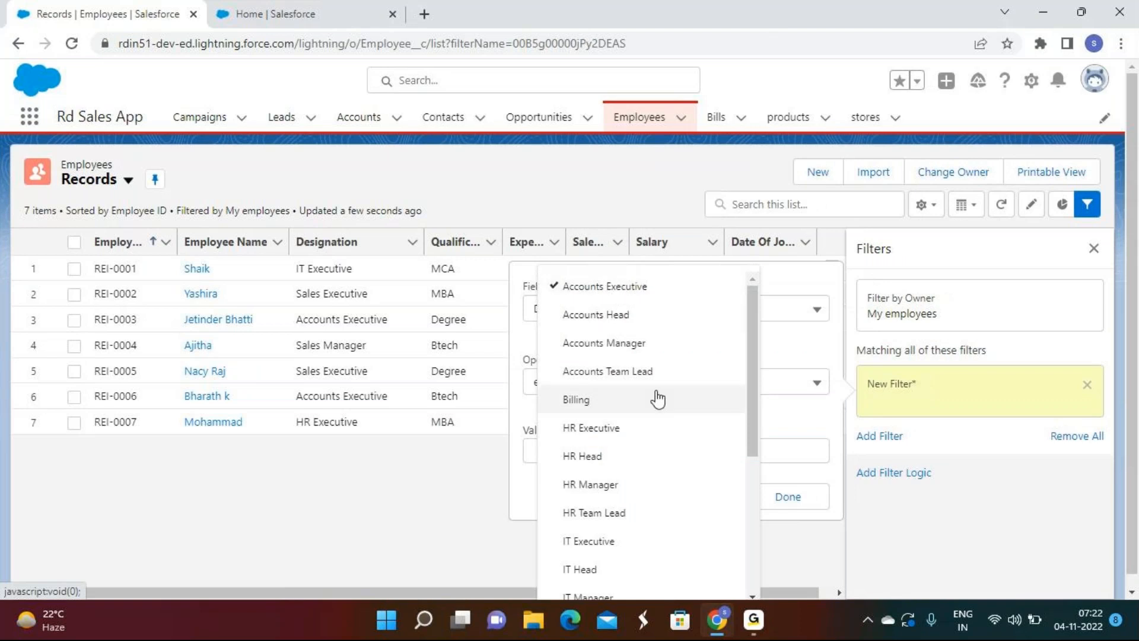
scroll(657, 402, down, 1)
click(623, 344)
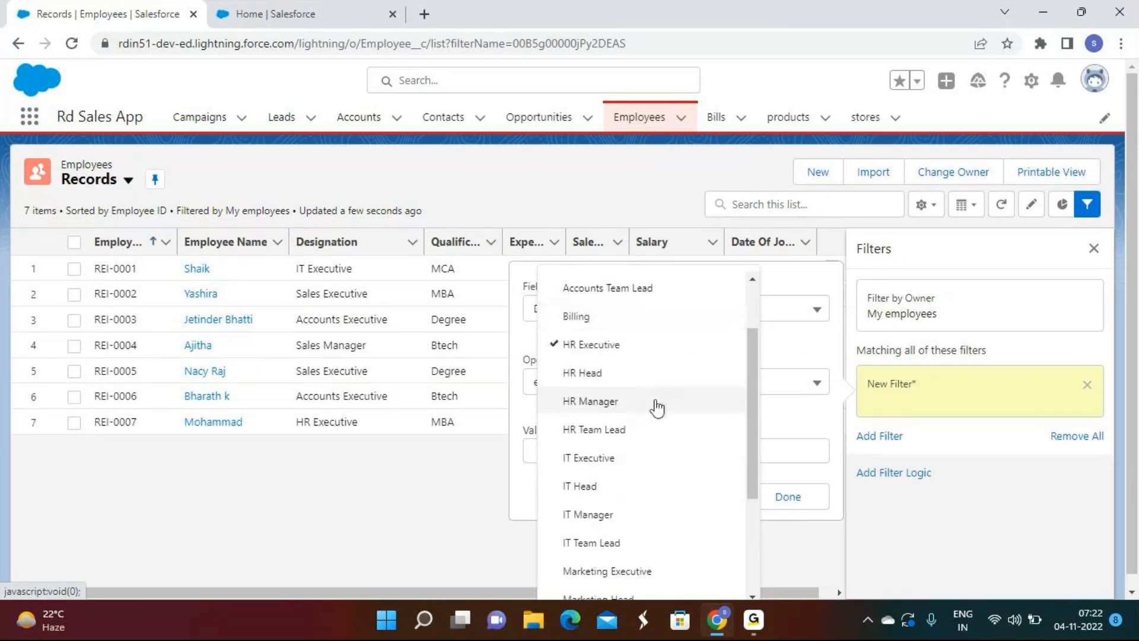
scroll(658, 408, down, 2)
click(587, 416)
scroll(629, 487, down, 1)
click(600, 514)
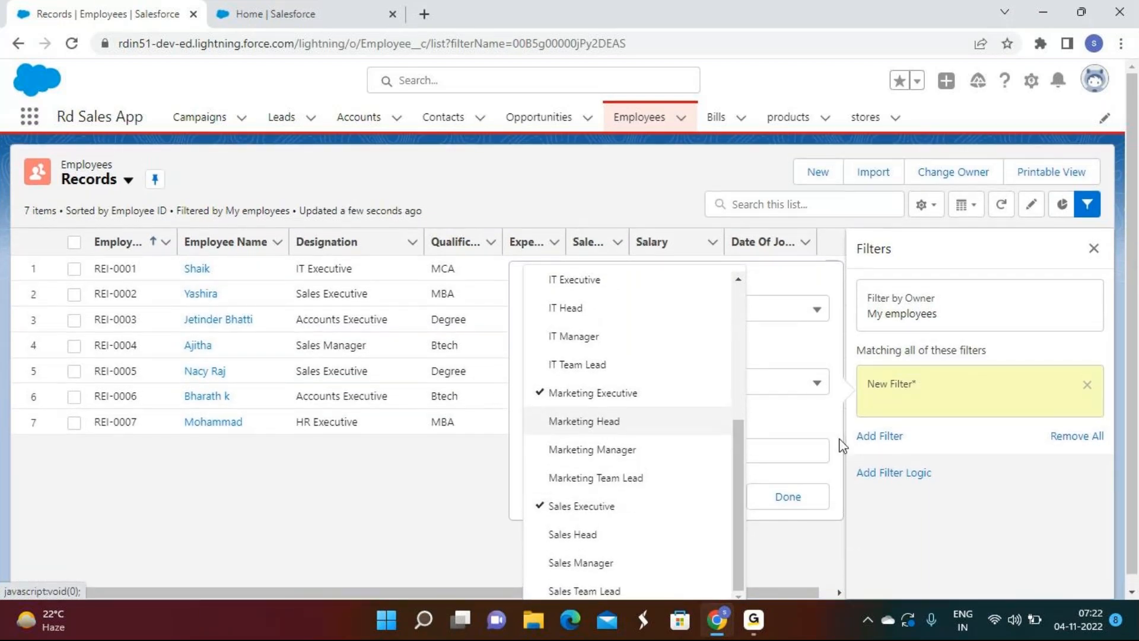
click(787, 498)
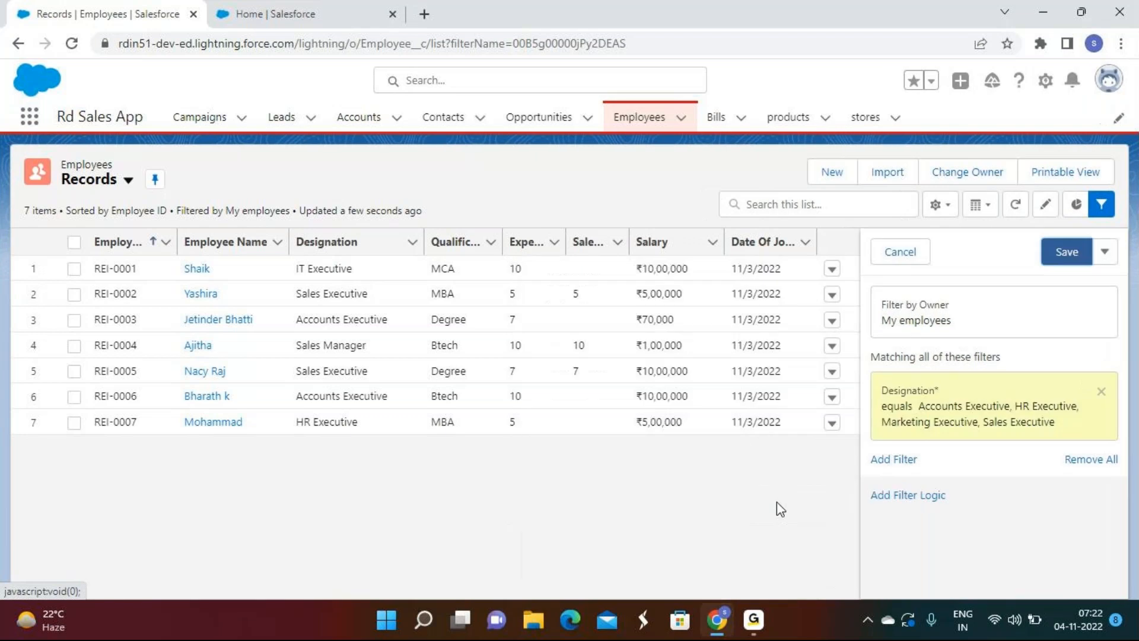
Step: Add a Salary less or equal 50000 filter and save the list view filters
click(892, 458)
click(646, 391)
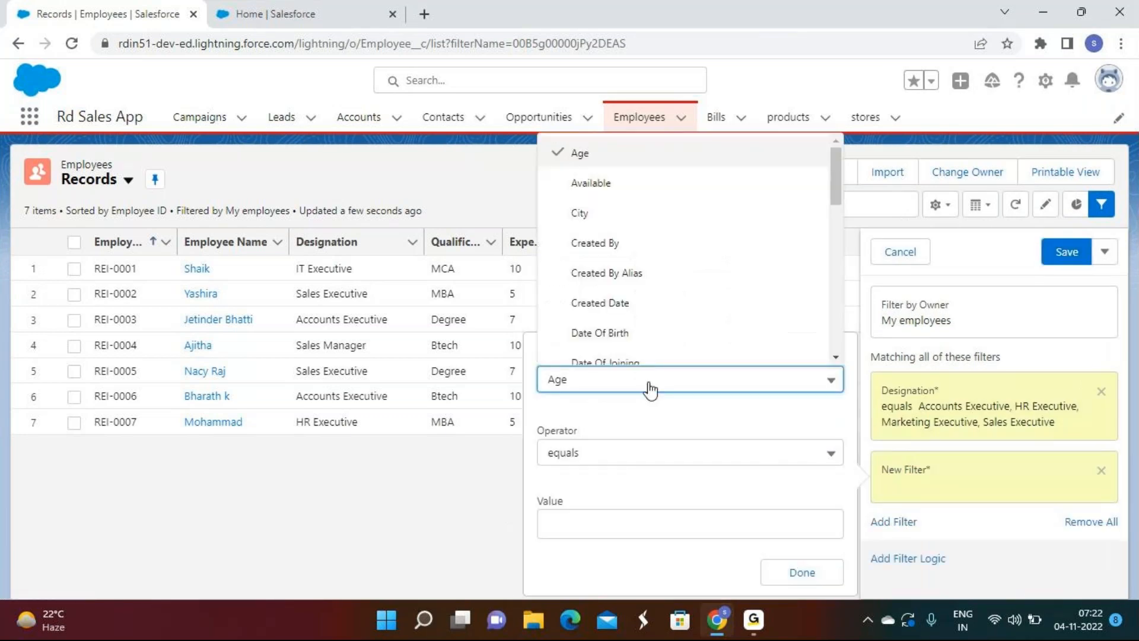
scroll(612, 273, down, 2)
scroll(613, 273, down, 7)
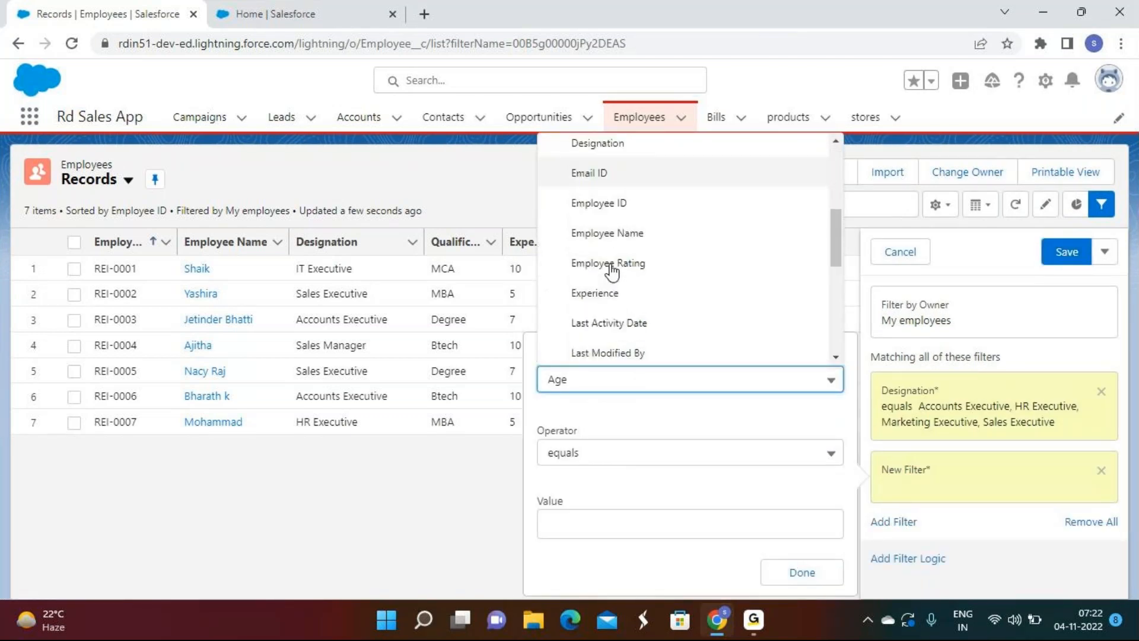
scroll(613, 273, down, 2)
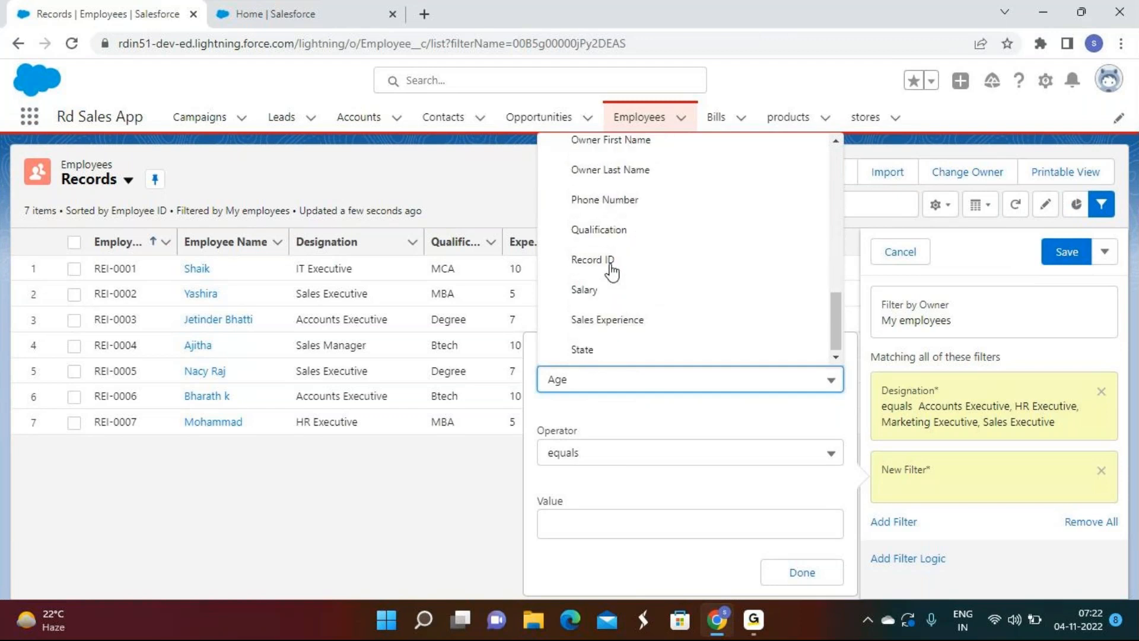
click(611, 290)
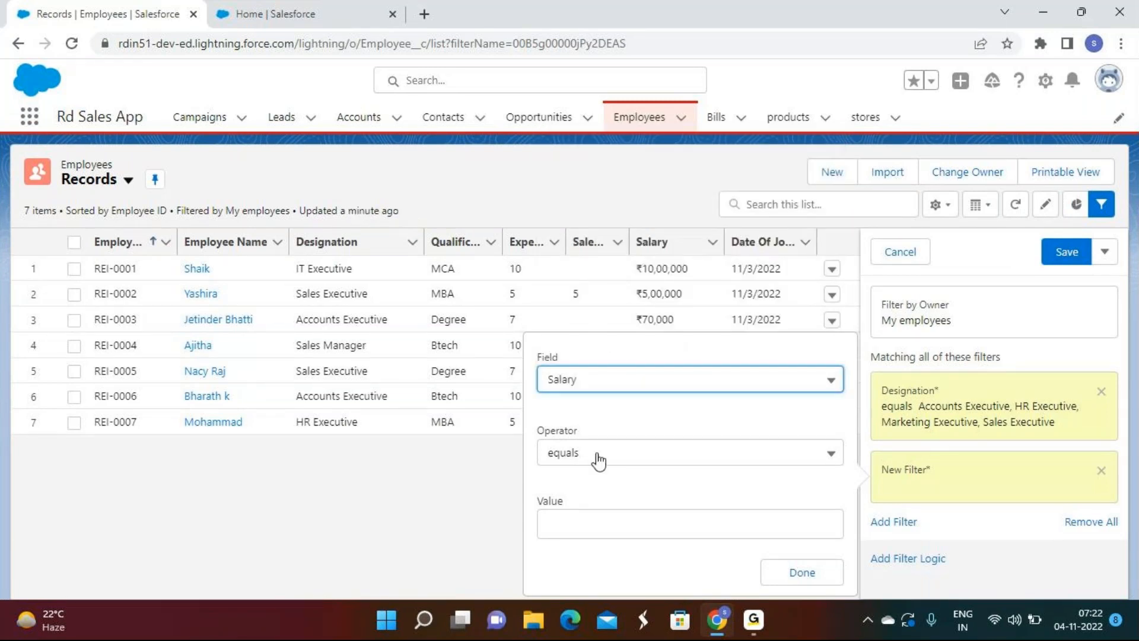
click(634, 463)
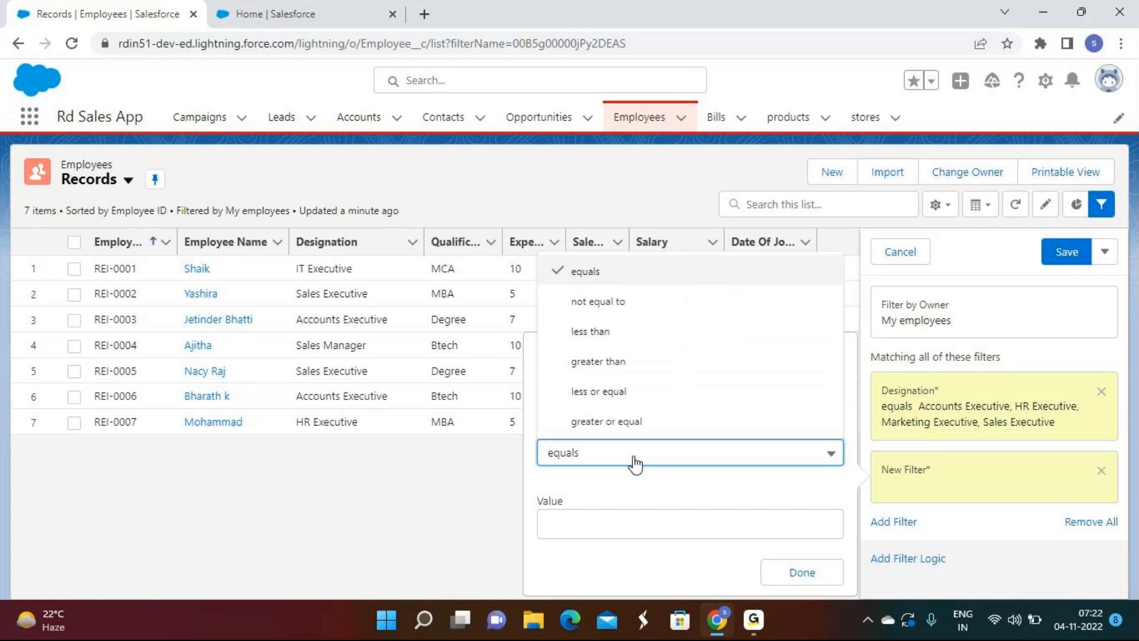
click(632, 461)
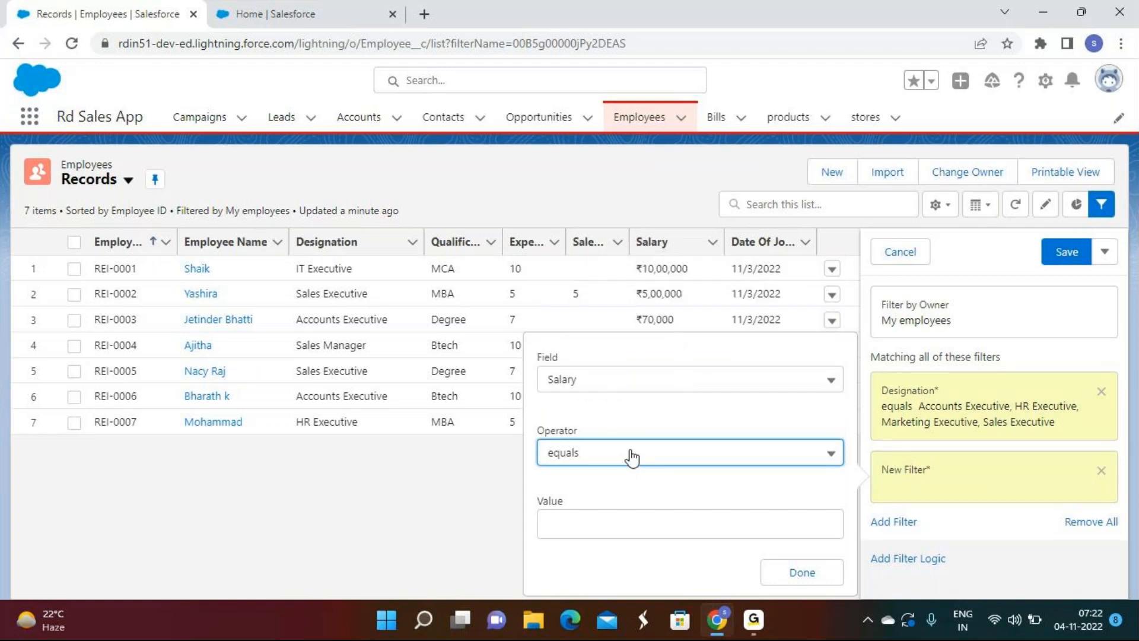
click(585, 524)
text(50000)
click(567, 461)
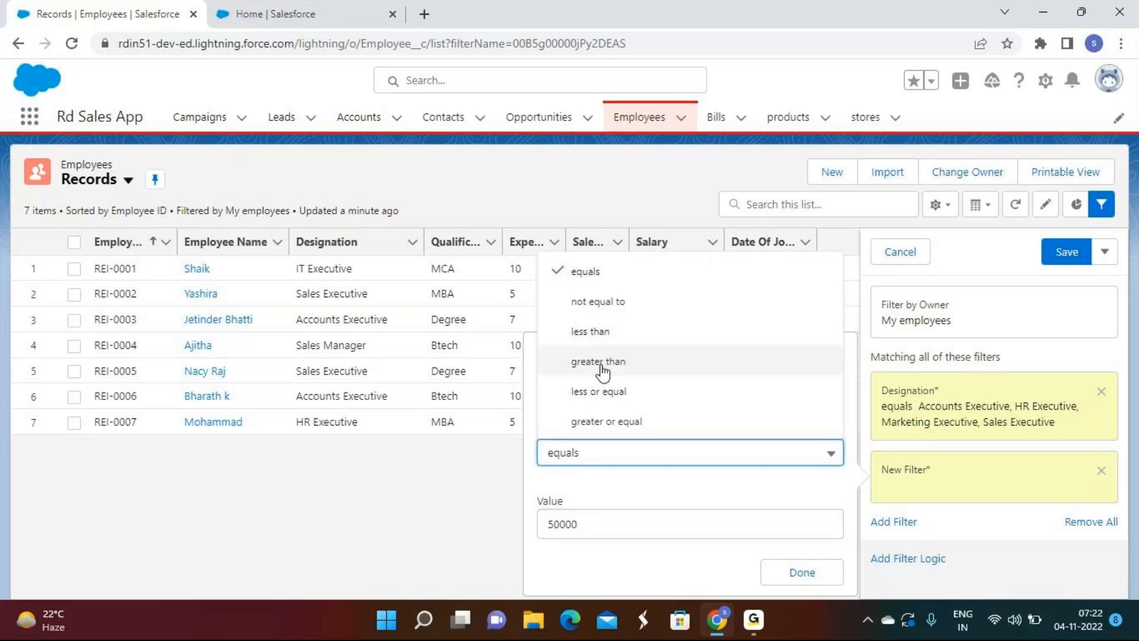
click(599, 391)
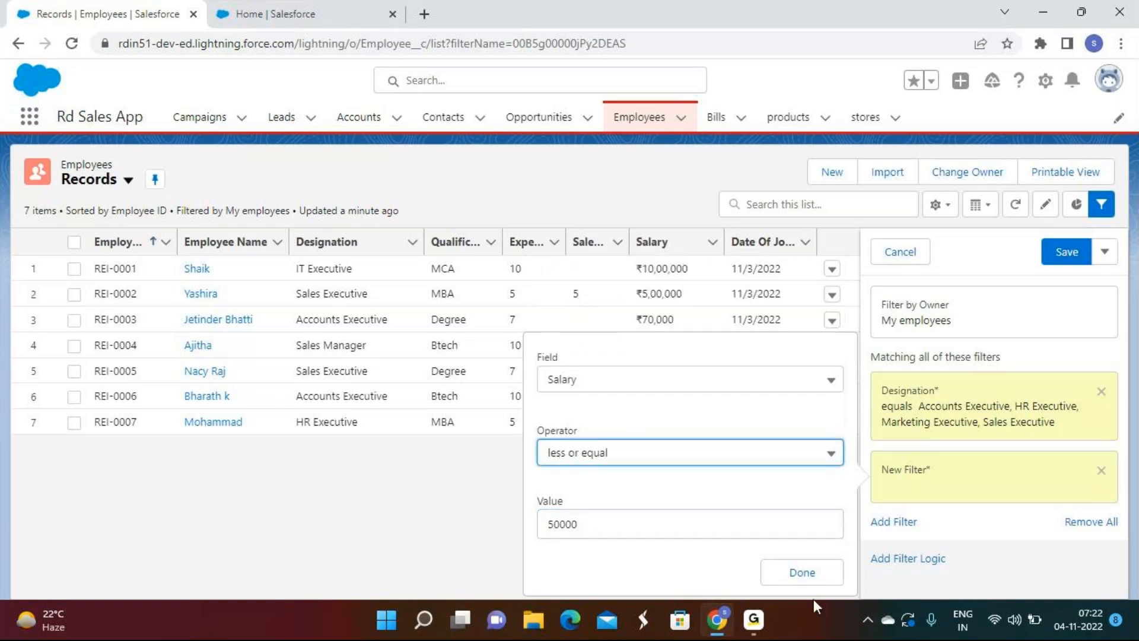
click(789, 573)
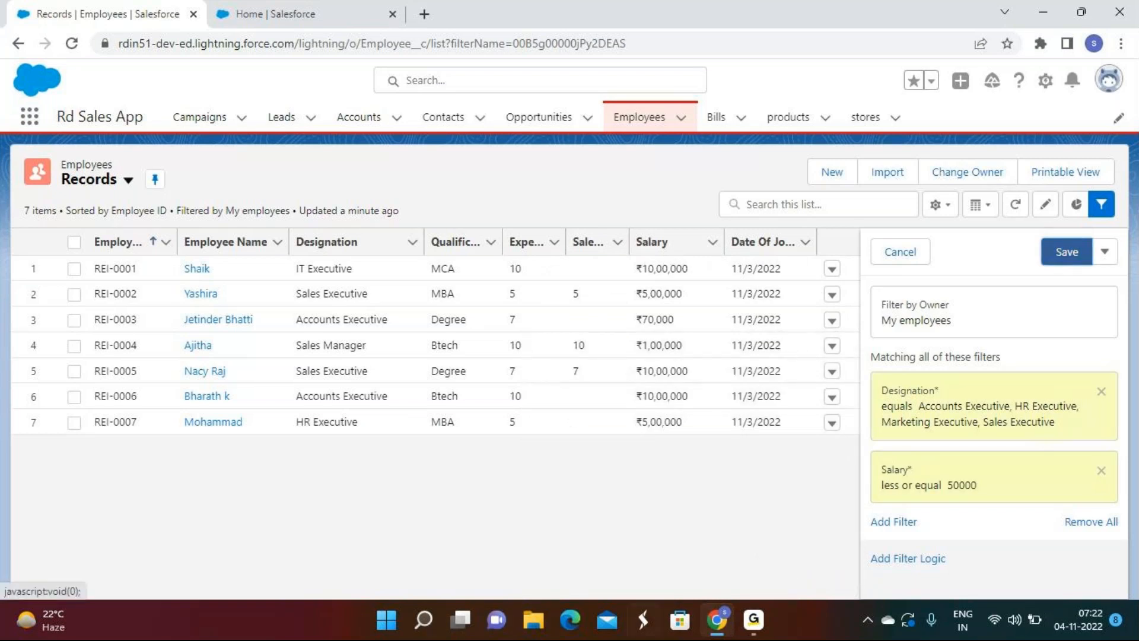
click(1074, 260)
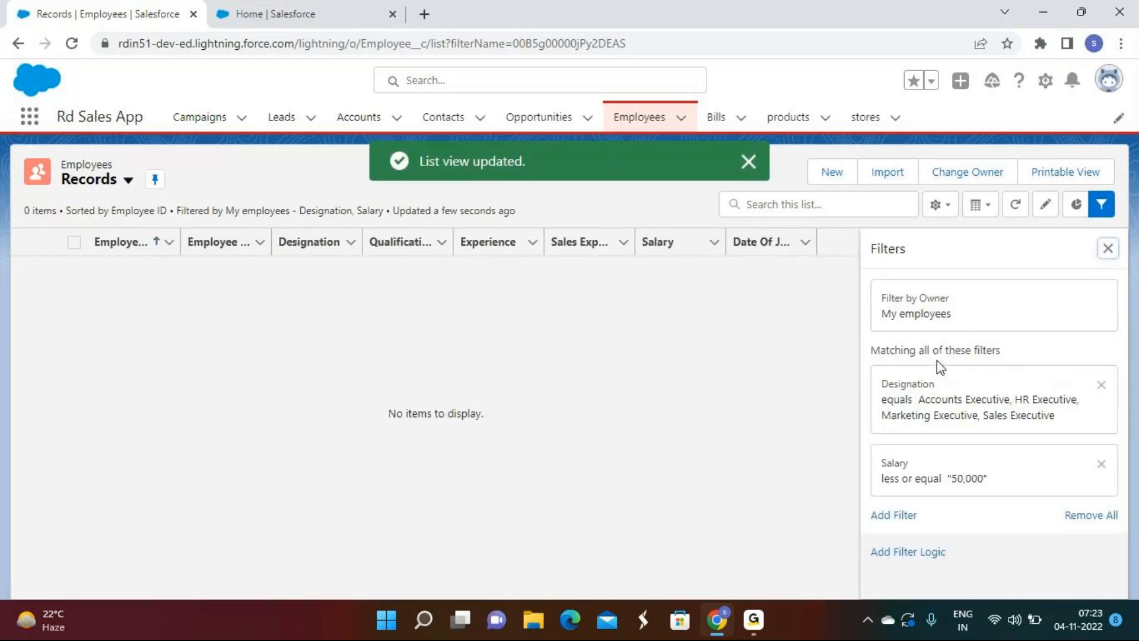
Step: Correct the Salary limit to 500,000, save, and start another filter condition
click(968, 484)
click(592, 524)
text(0,0000")
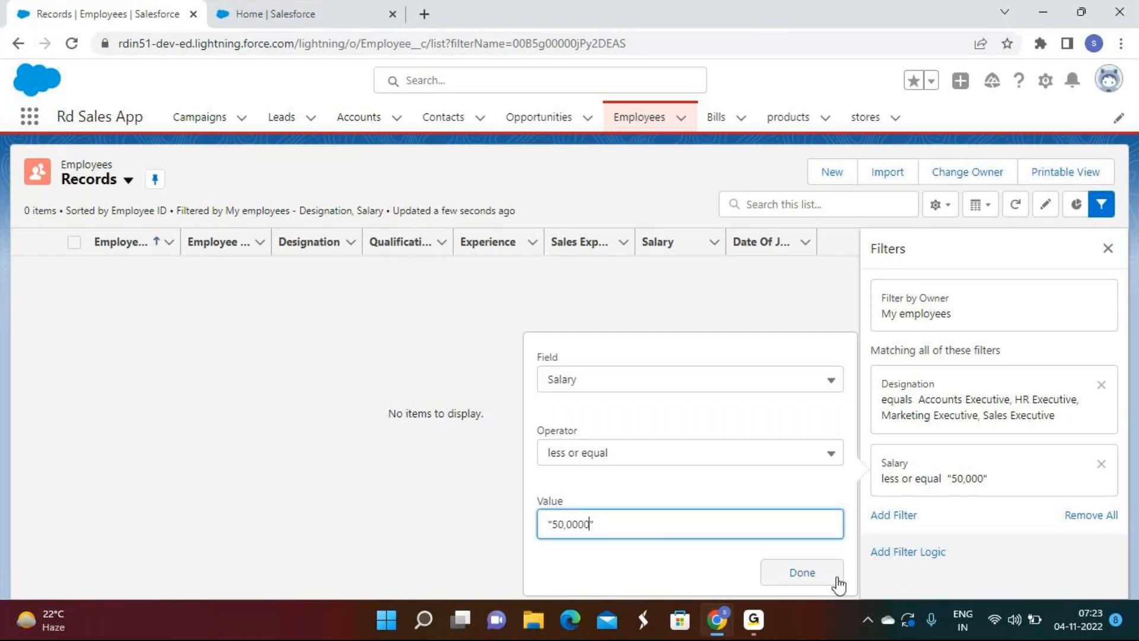
click(838, 584)
click(1083, 258)
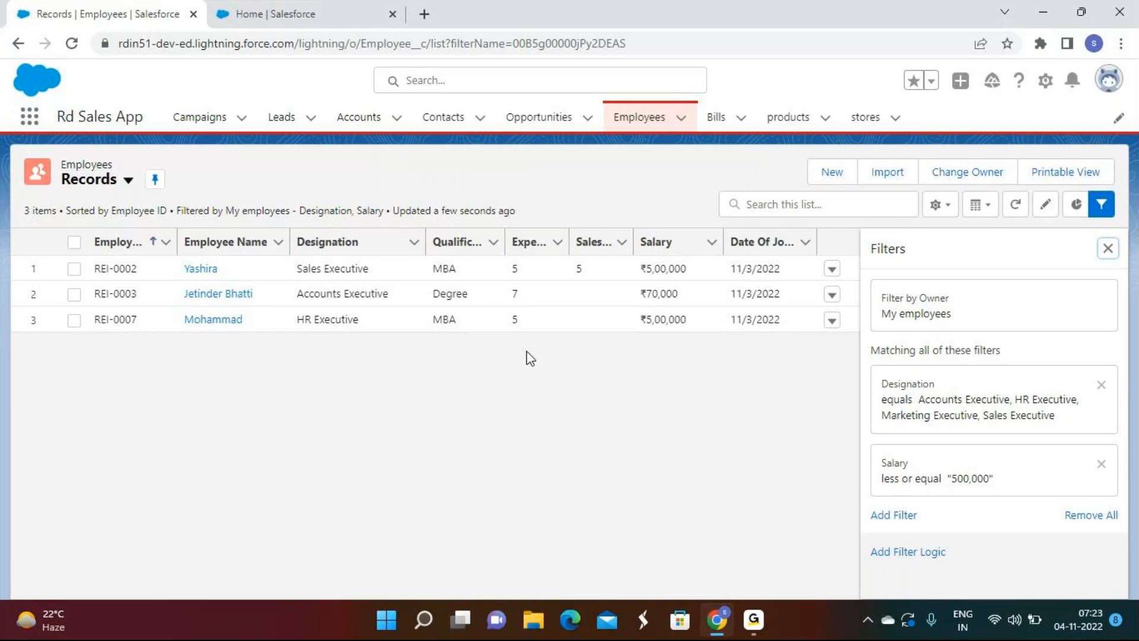
click(894, 516)
Step: Remove all Designation and Salary conditions, save with only My employees, and close Filters
click(894, 546)
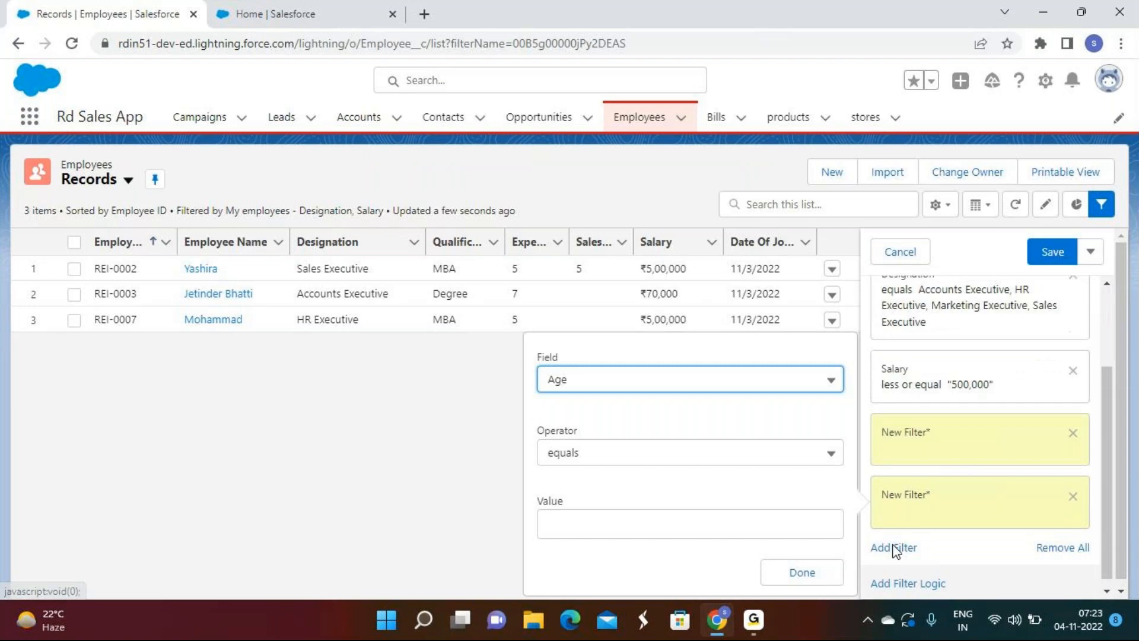
click(894, 547)
click(913, 576)
drag(1029, 532, 871, 537)
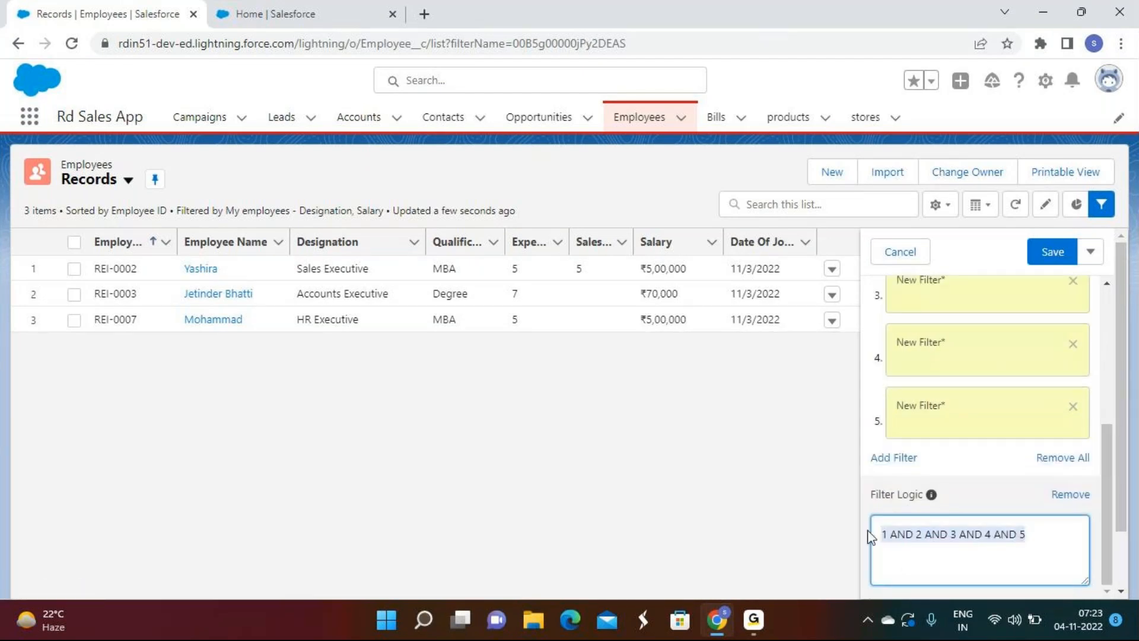
click(1064, 457)
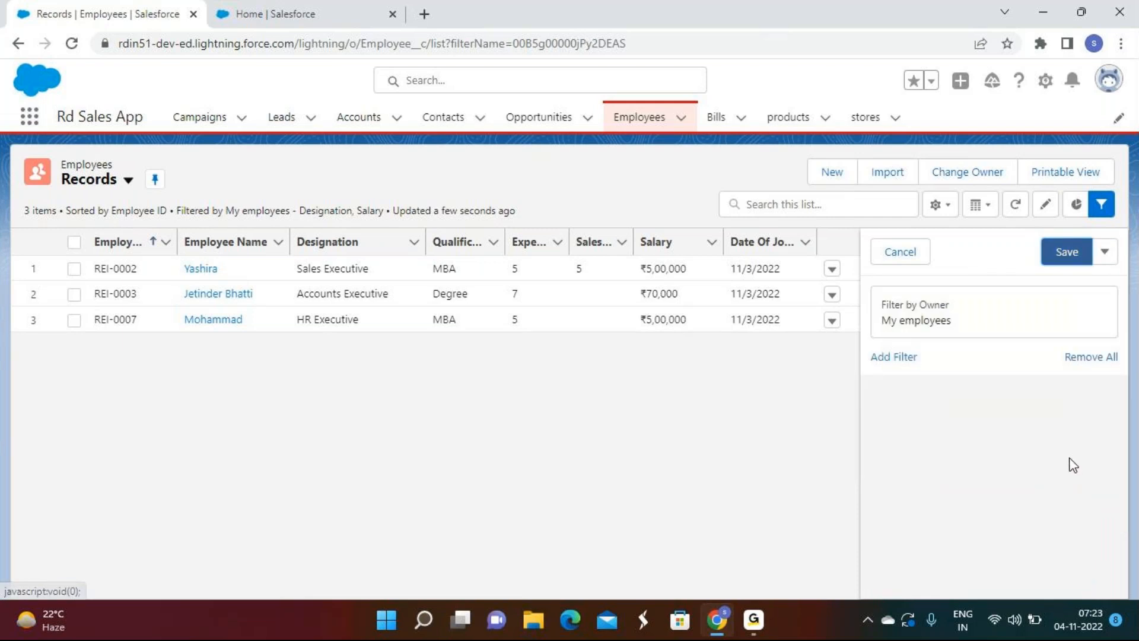
click(1062, 252)
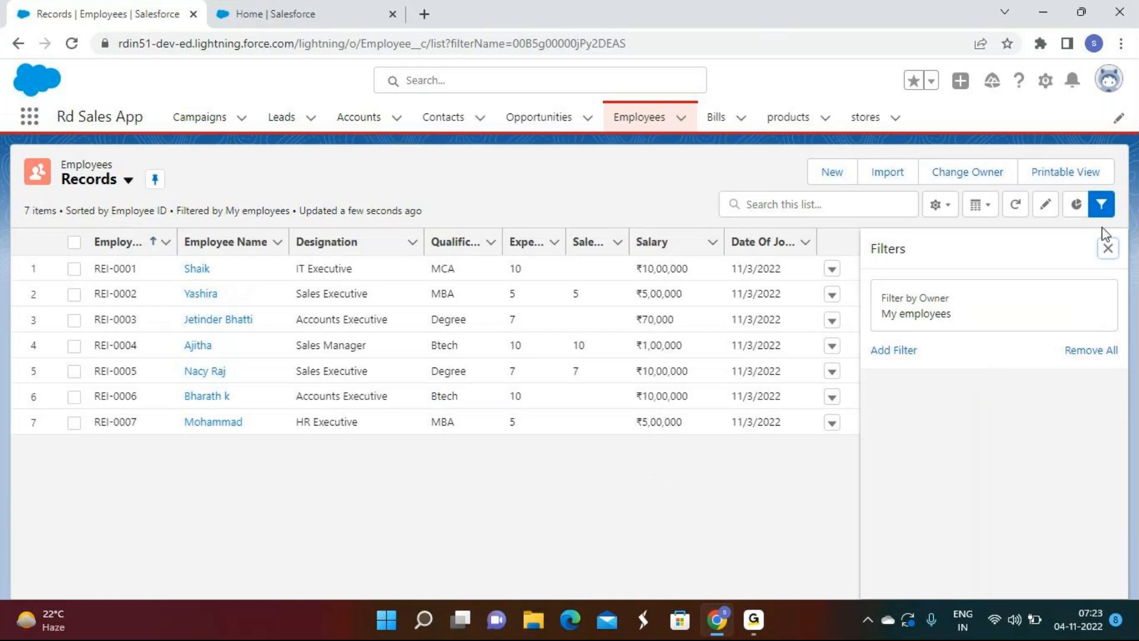
click(1107, 248)
click(753, 620)
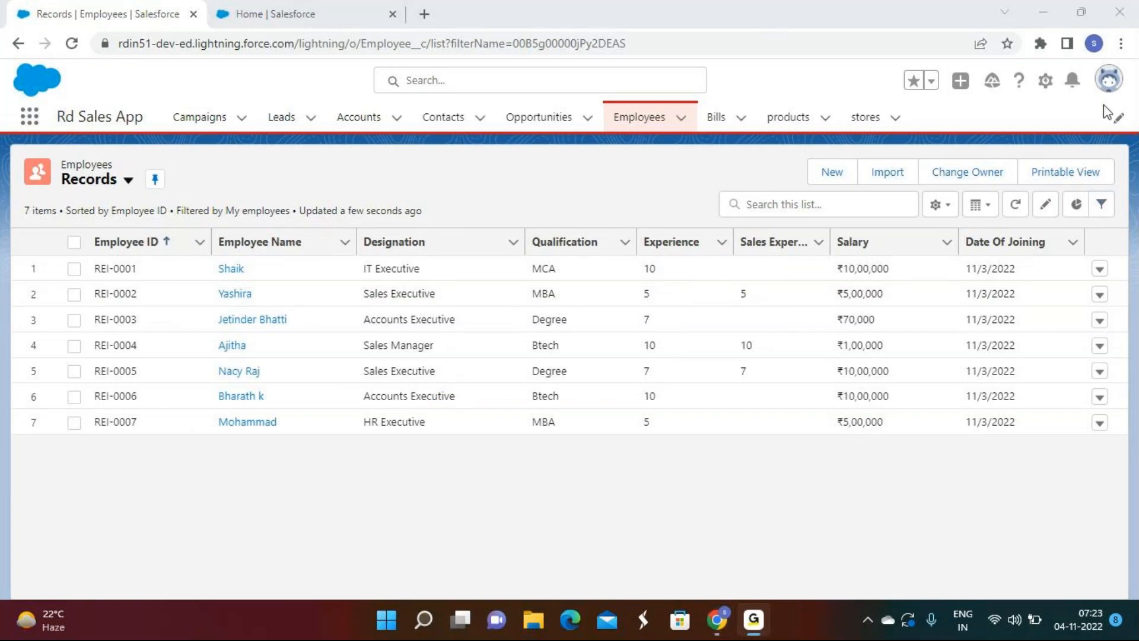
click(1048, 13)
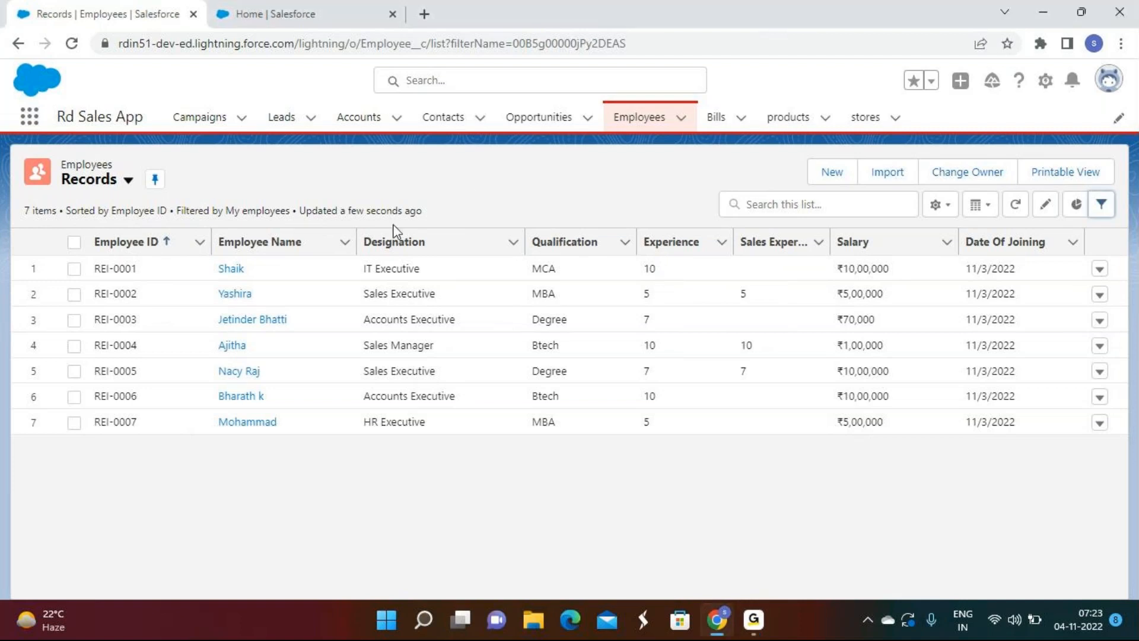
Step: Move Age, Available, City, Created By, Created Date, Date Of Birth and Email ID into visible fields
click(951, 214)
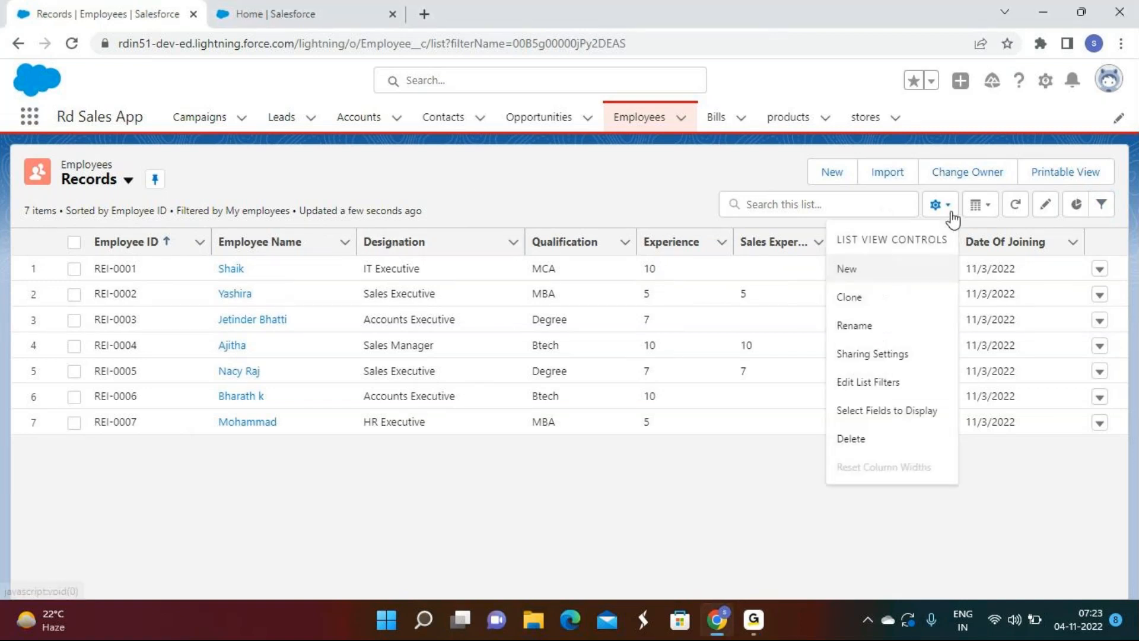
click(916, 412)
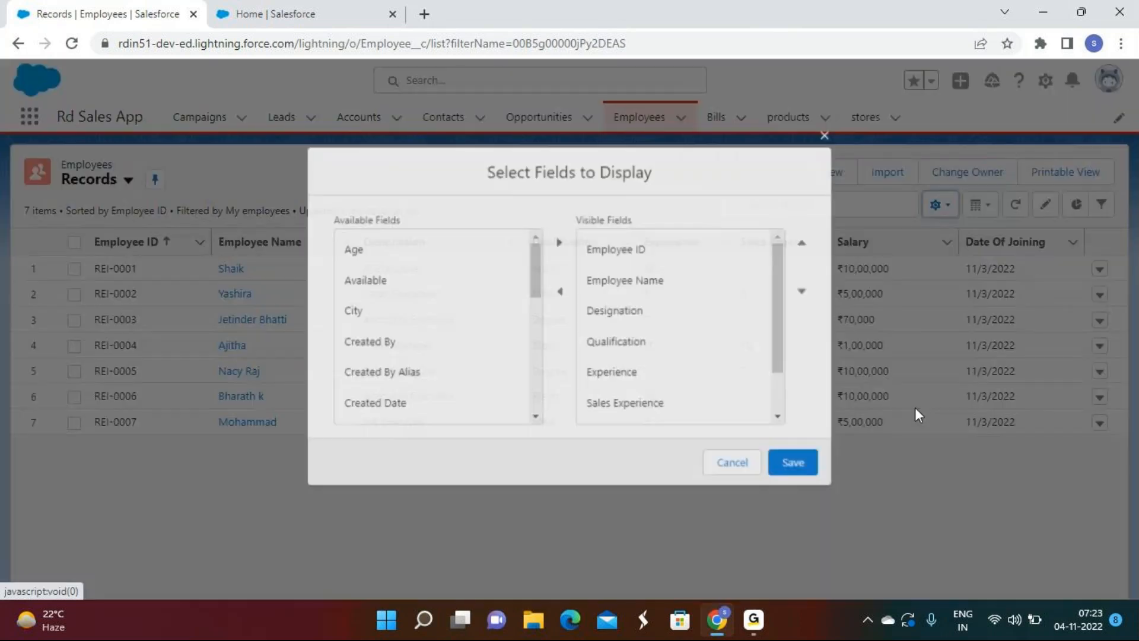
click(558, 242)
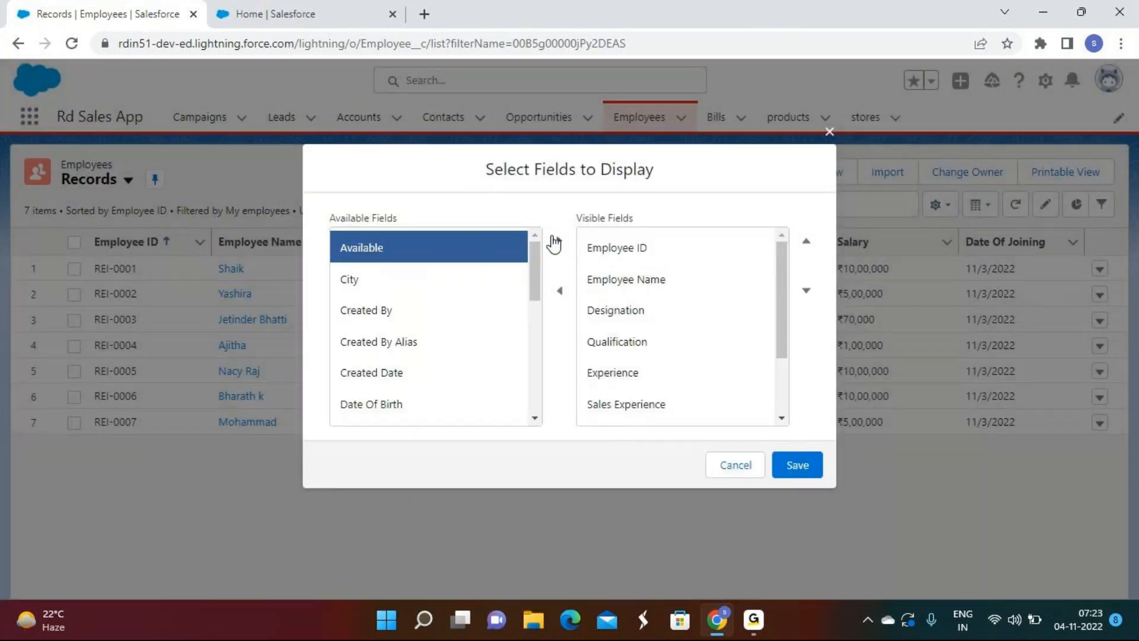
click(557, 241)
click(478, 247)
click(557, 241)
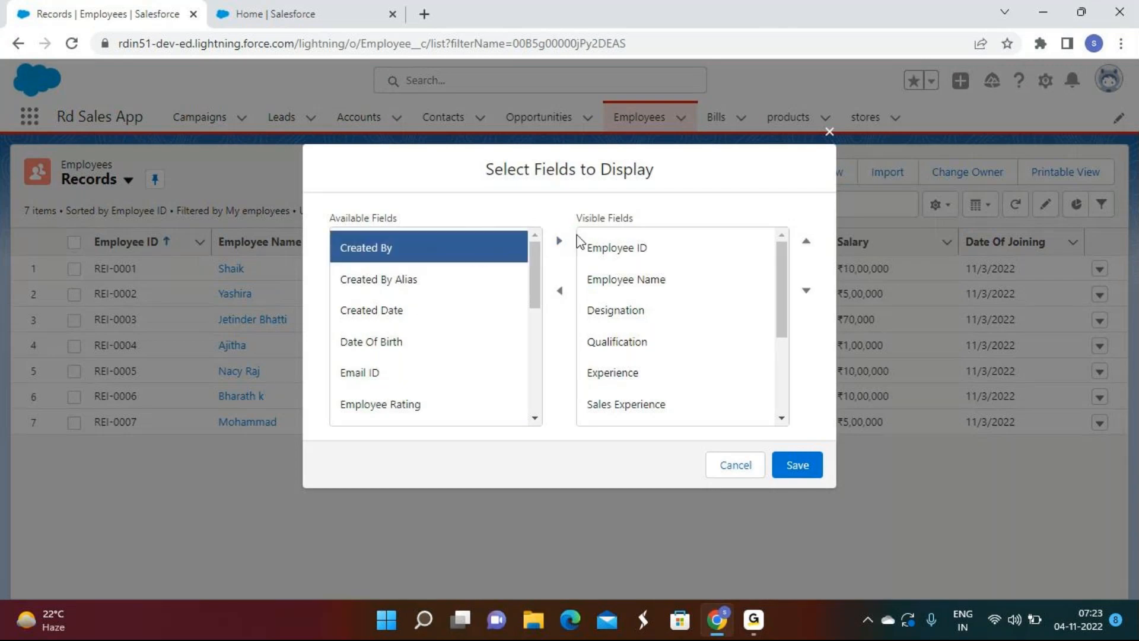
click(557, 241)
click(559, 242)
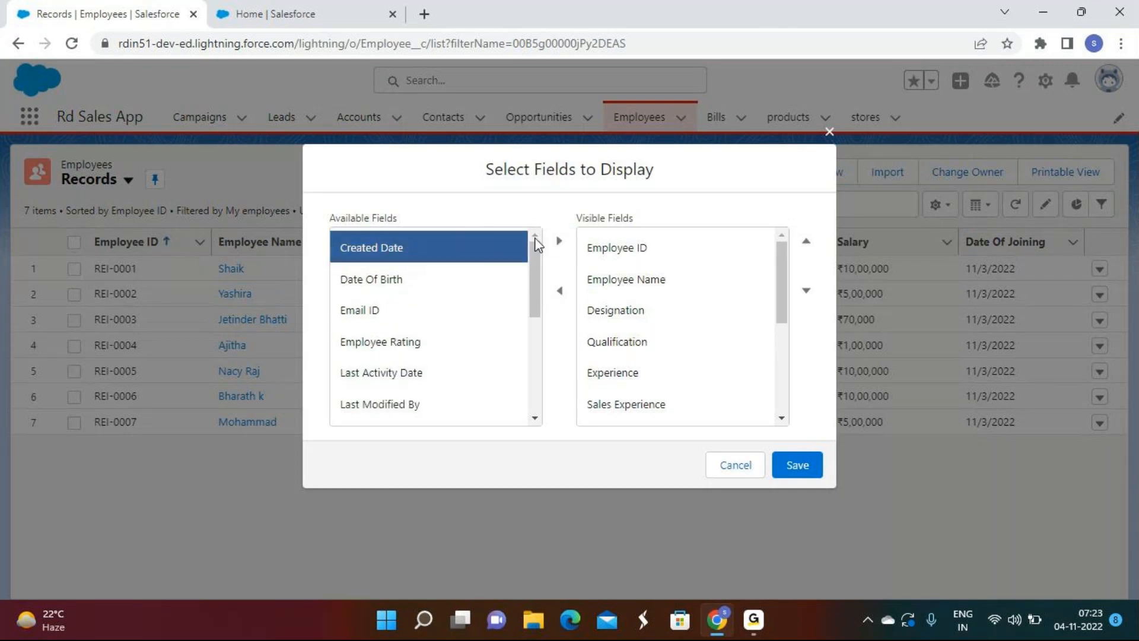
click(566, 243)
click(564, 244)
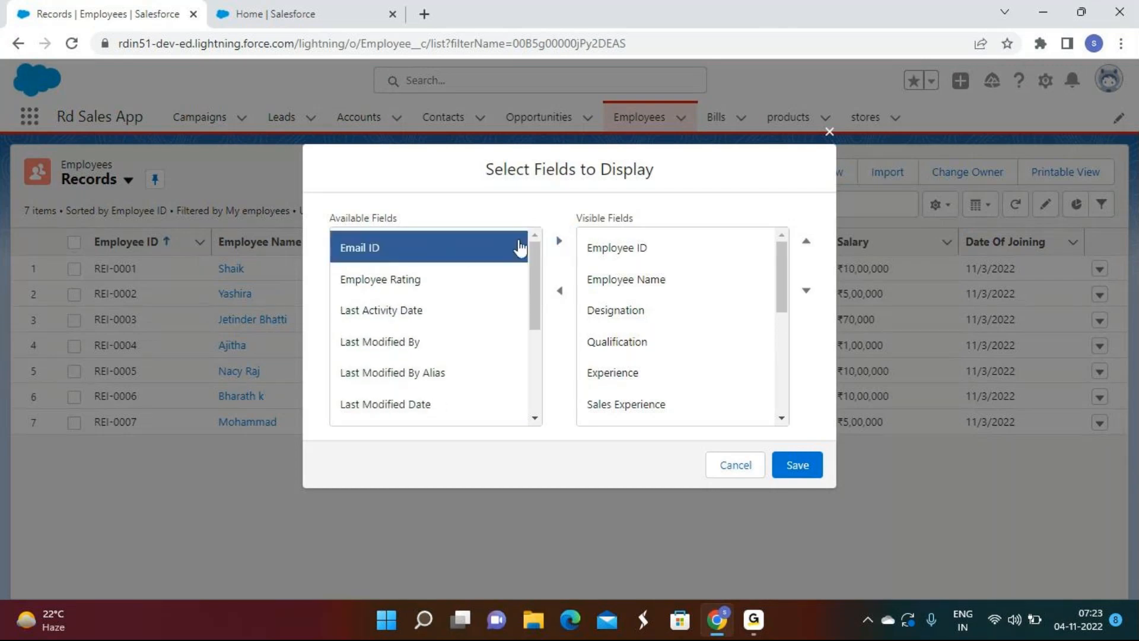
click(558, 241)
click(484, 247)
Step: Move the remaining fields, Employee Rating through State, into visible fields and try saving
click(557, 242)
click(471, 255)
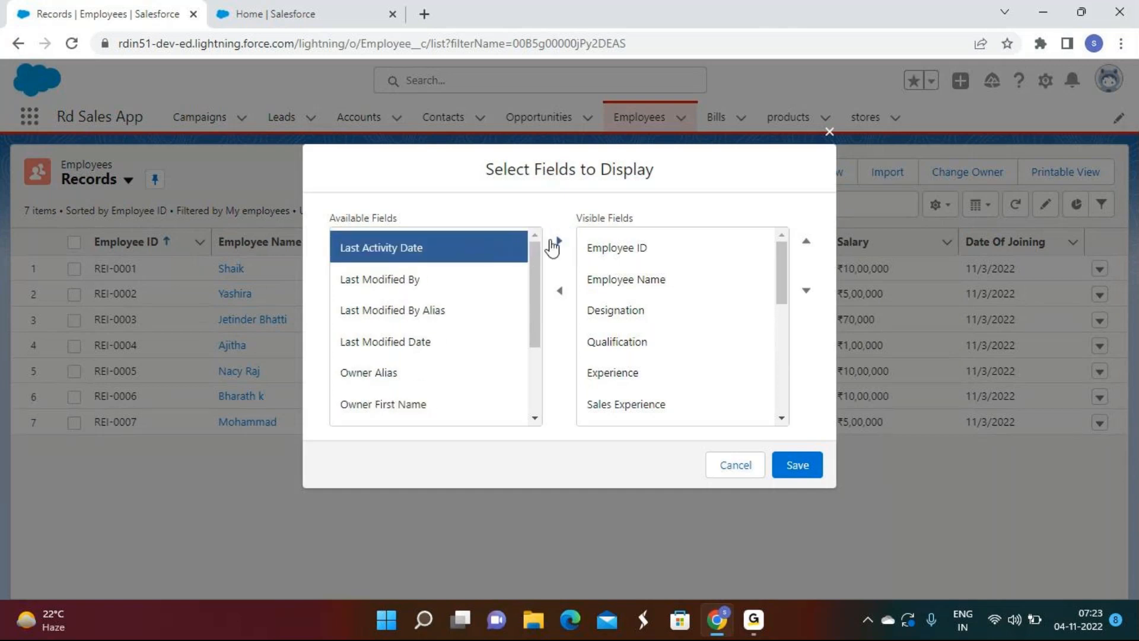
click(559, 241)
click(557, 242)
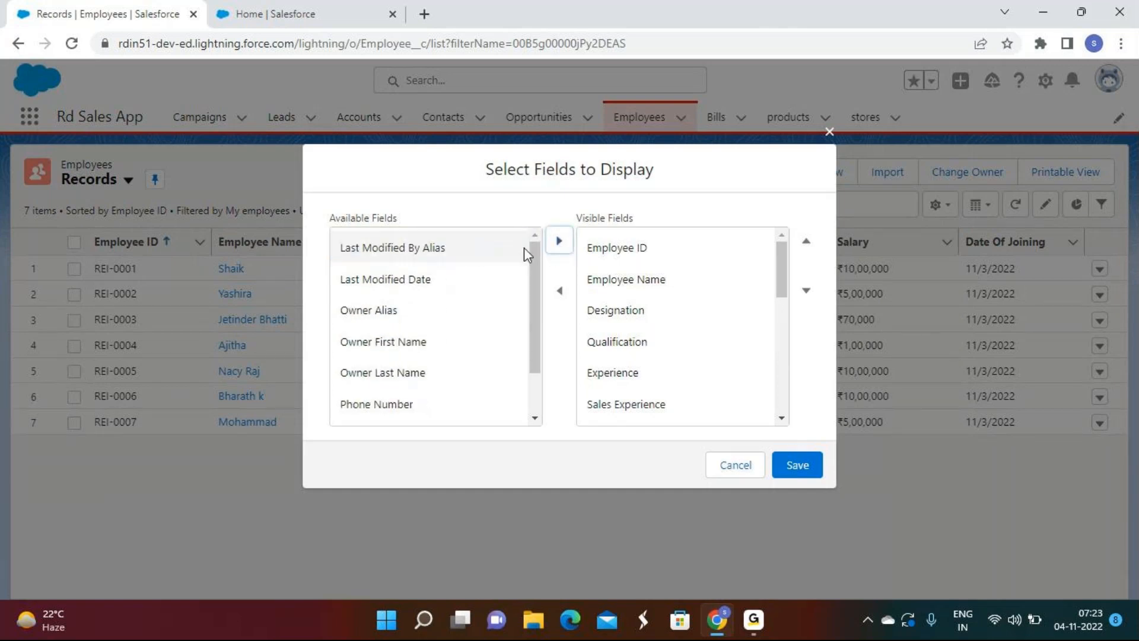
click(559, 242)
click(478, 256)
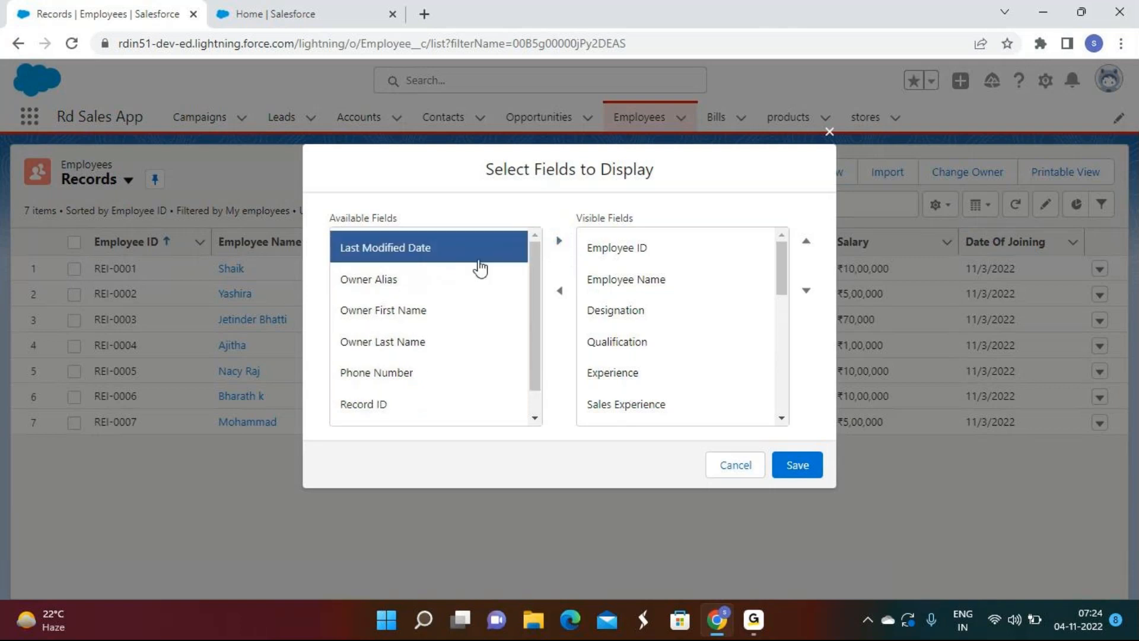
click(562, 244)
click(511, 247)
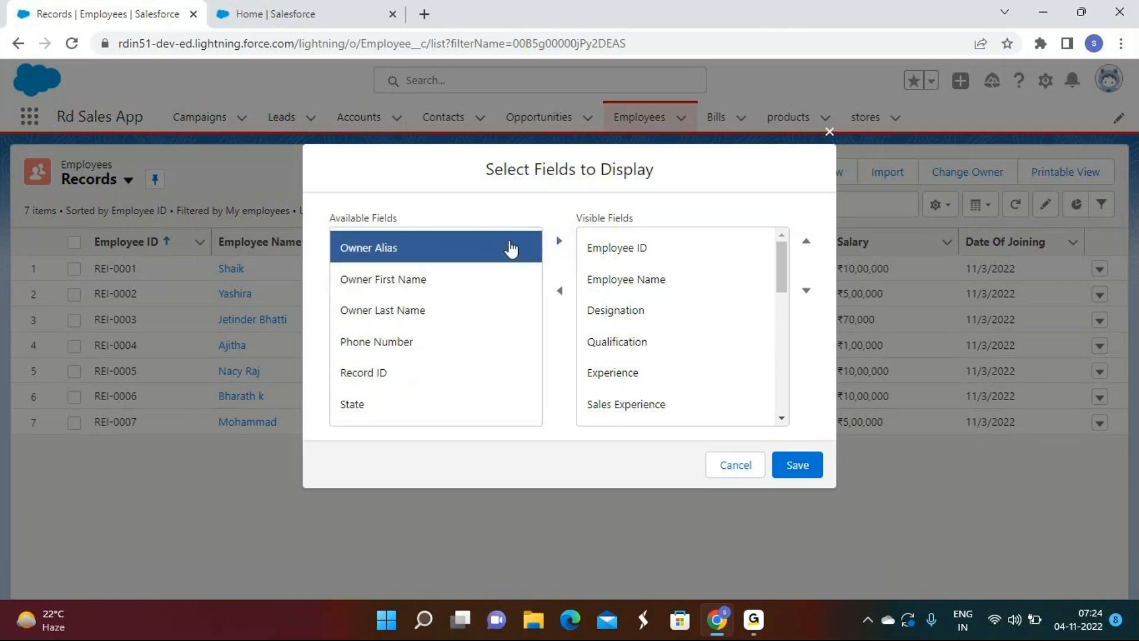
click(555, 244)
click(558, 242)
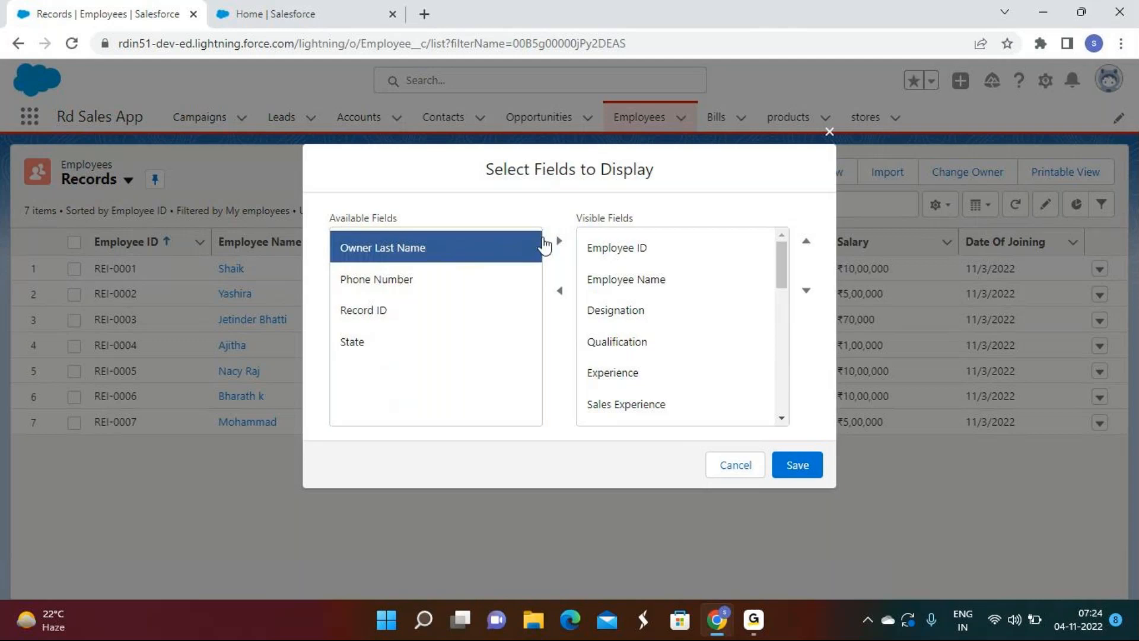
click(557, 243)
click(474, 247)
click(558, 240)
click(488, 257)
click(561, 243)
click(473, 249)
click(558, 242)
click(804, 467)
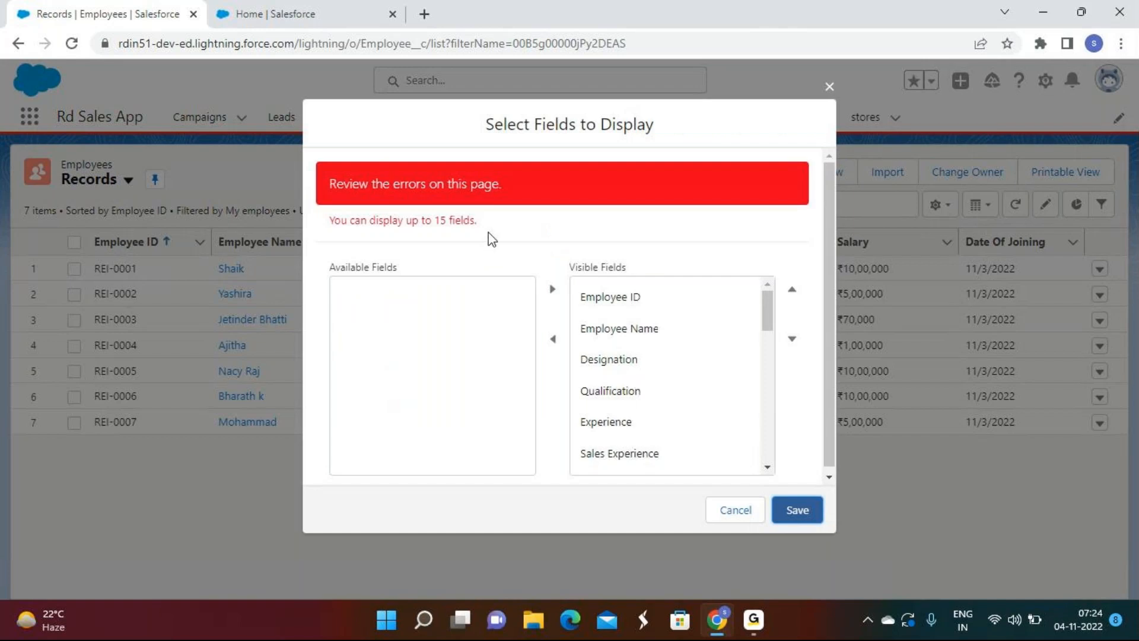
Step: Read the 15-field limit error and cancel, keeping the original eight columns
drag(488, 231, 328, 219)
click(328, 219)
drag(503, 222, 322, 228)
click(322, 228)
drag(478, 220, 326, 234)
click(491, 226)
drag(490, 226, 326, 237)
click(481, 217)
drag(501, 222, 348, 237)
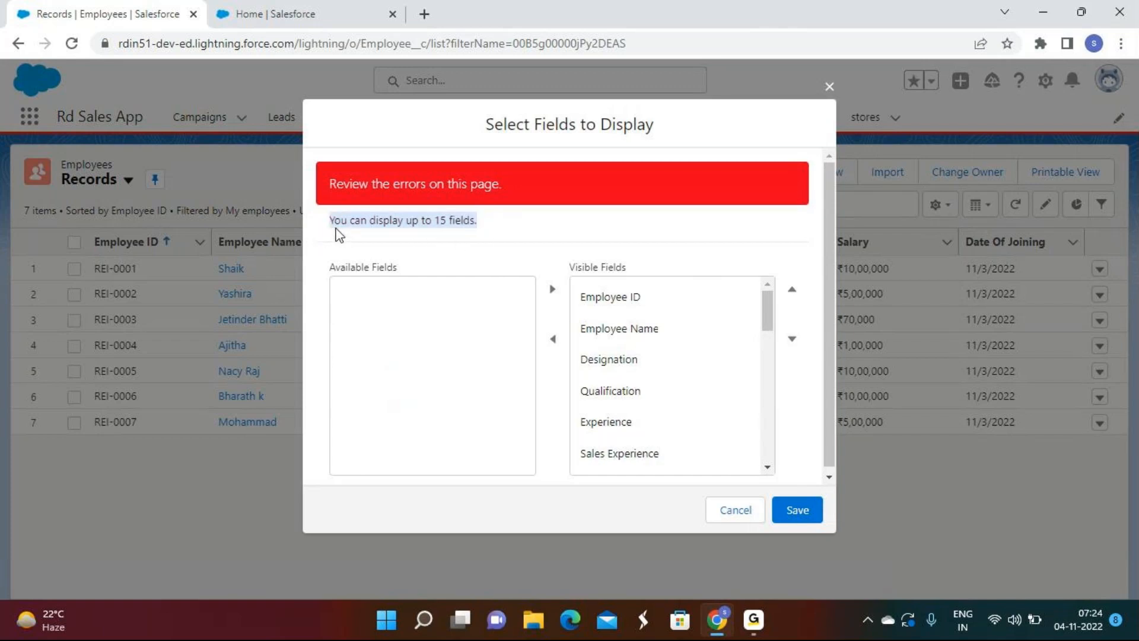
click(338, 233)
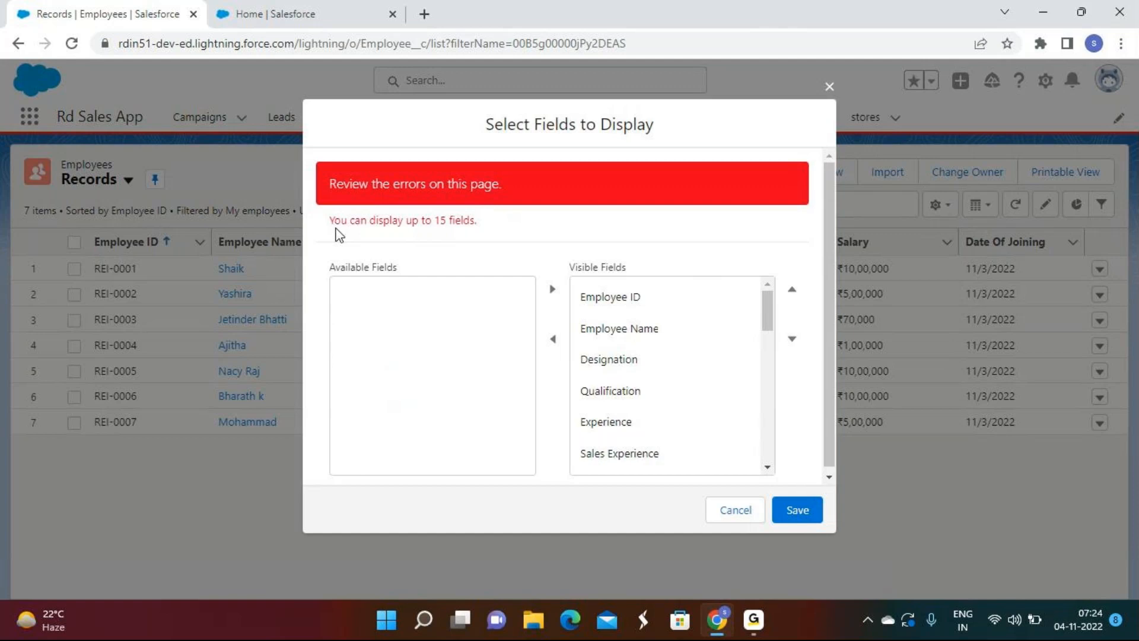
click(731, 520)
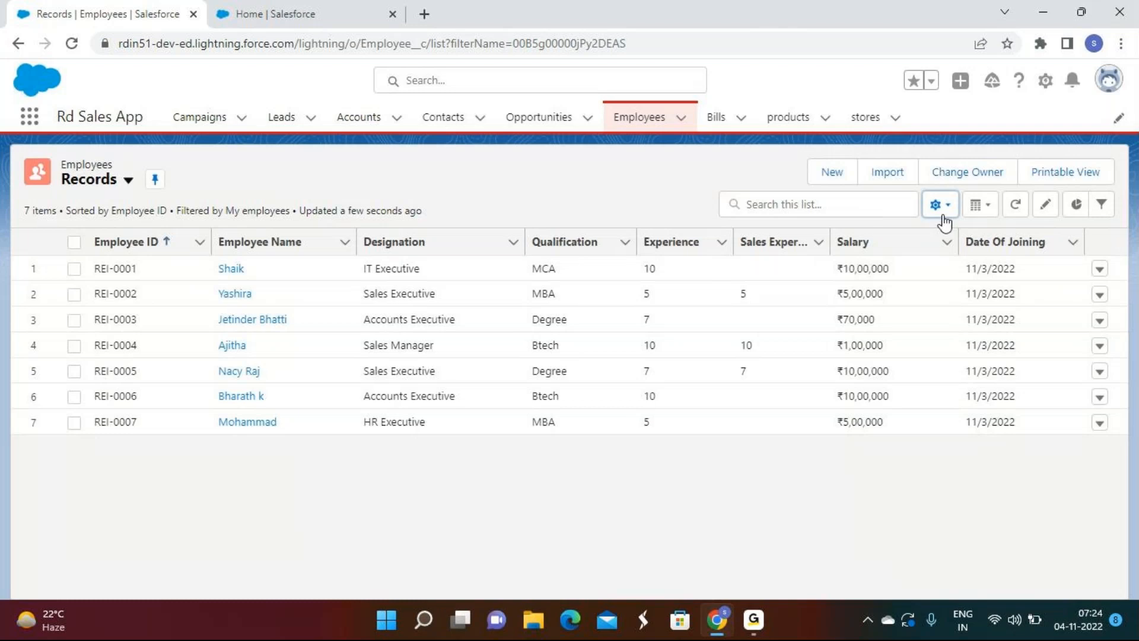
click(947, 214)
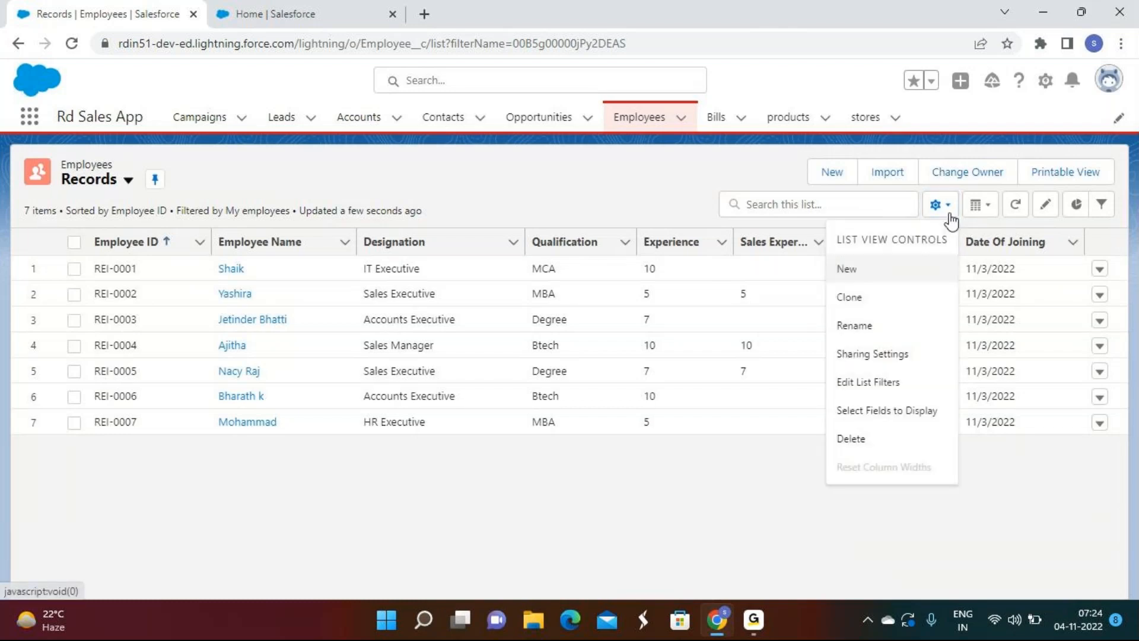
Step: Delete the Records list view, then switch to My Records and pin it as default
click(852, 438)
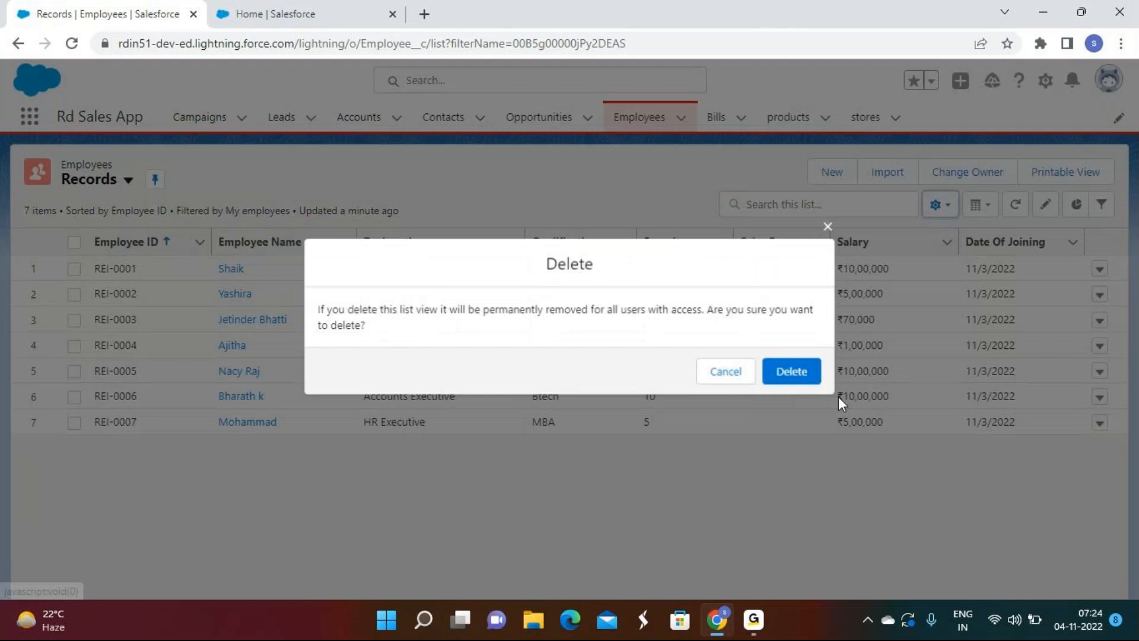
click(794, 371)
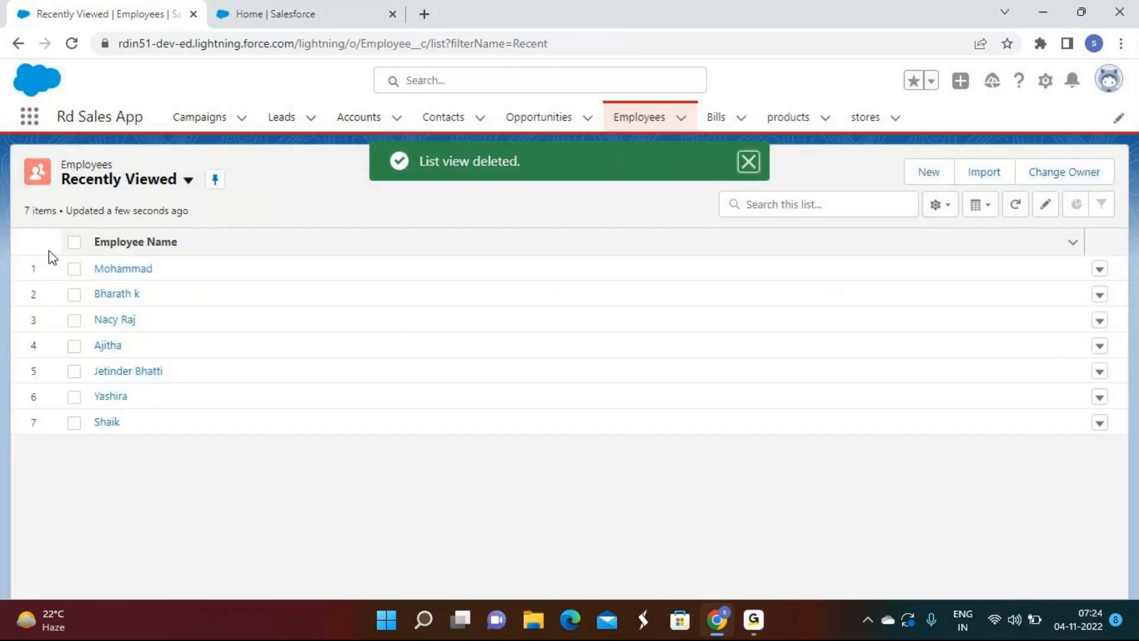
click(132, 189)
click(116, 270)
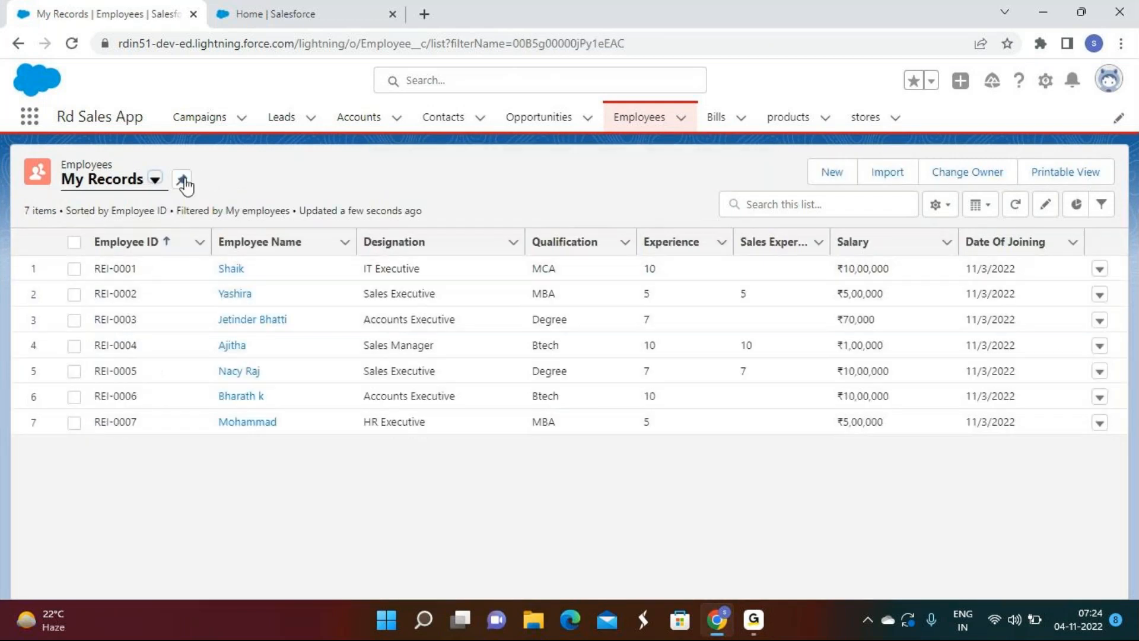
click(182, 179)
click(758, 623)
click(755, 620)
click(946, 209)
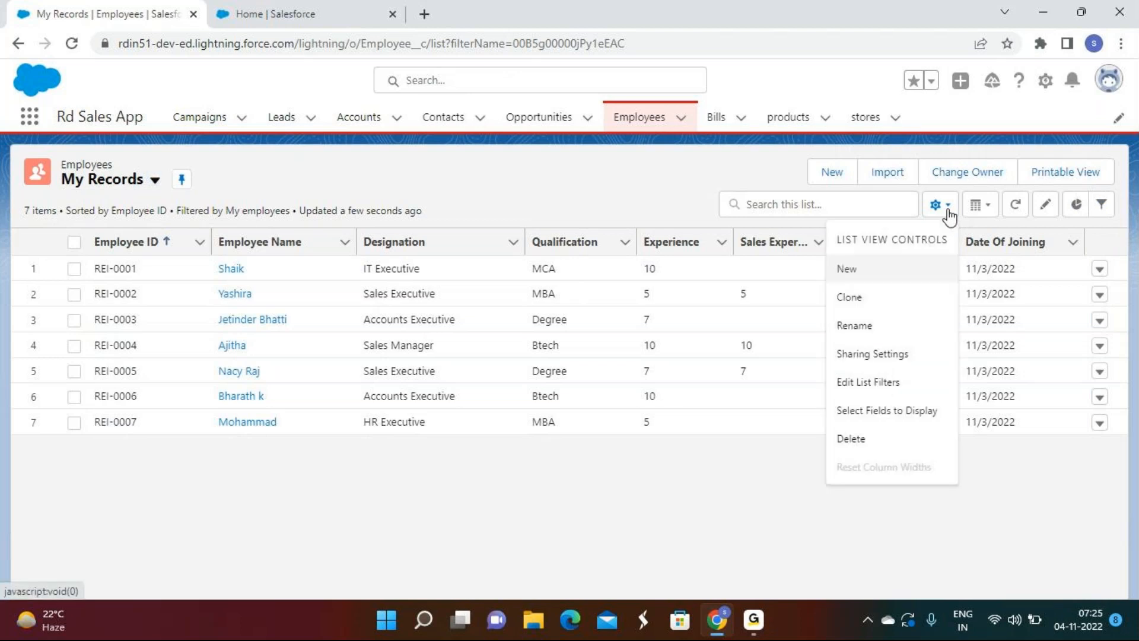
click(912, 410)
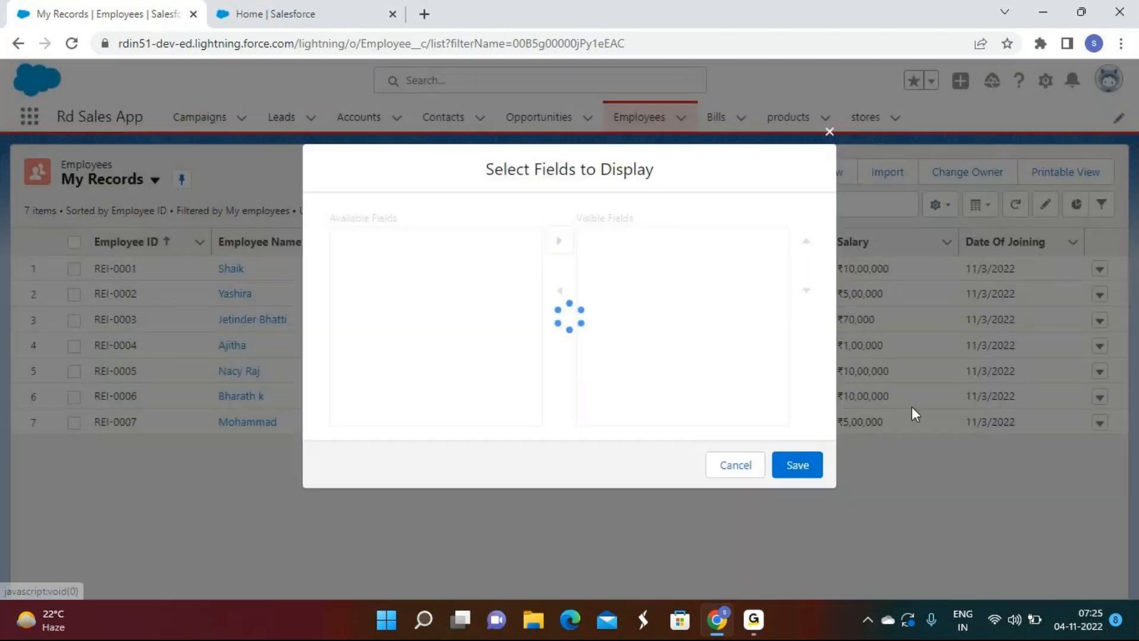
click(751, 466)
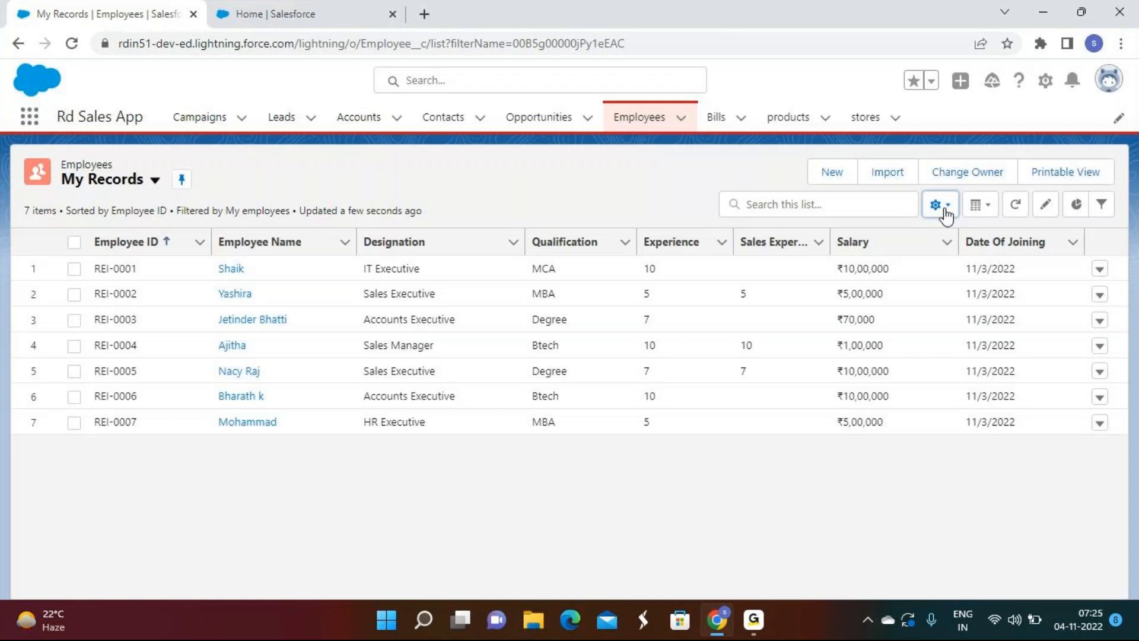
click(943, 208)
click(887, 384)
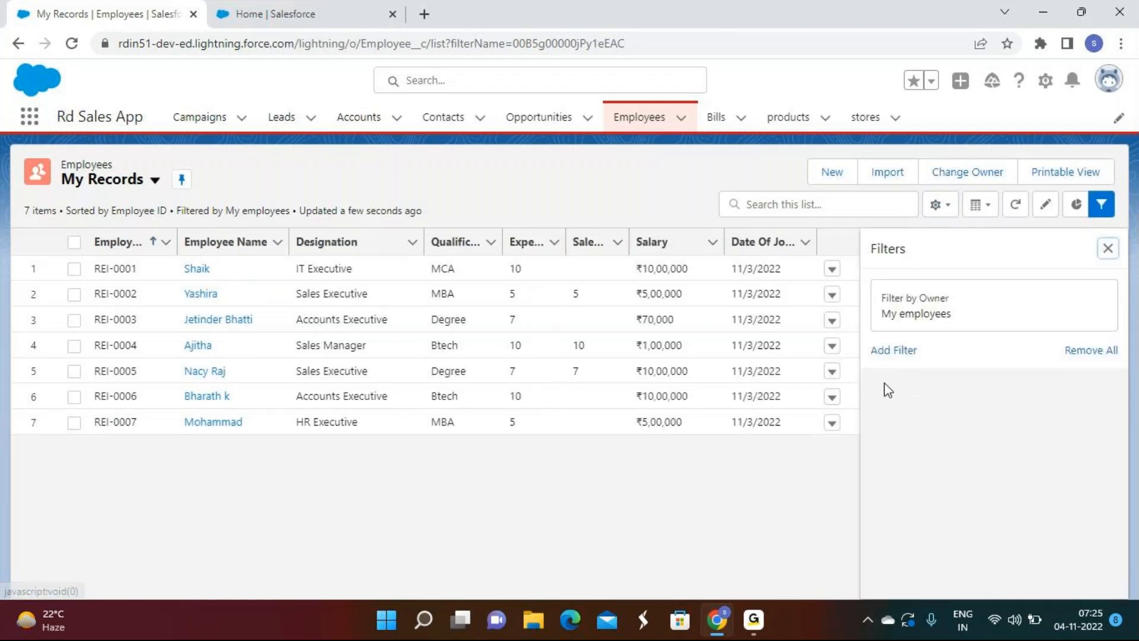
Step: Add a Salary less or equal 500000 filter to My Records and save it
click(894, 350)
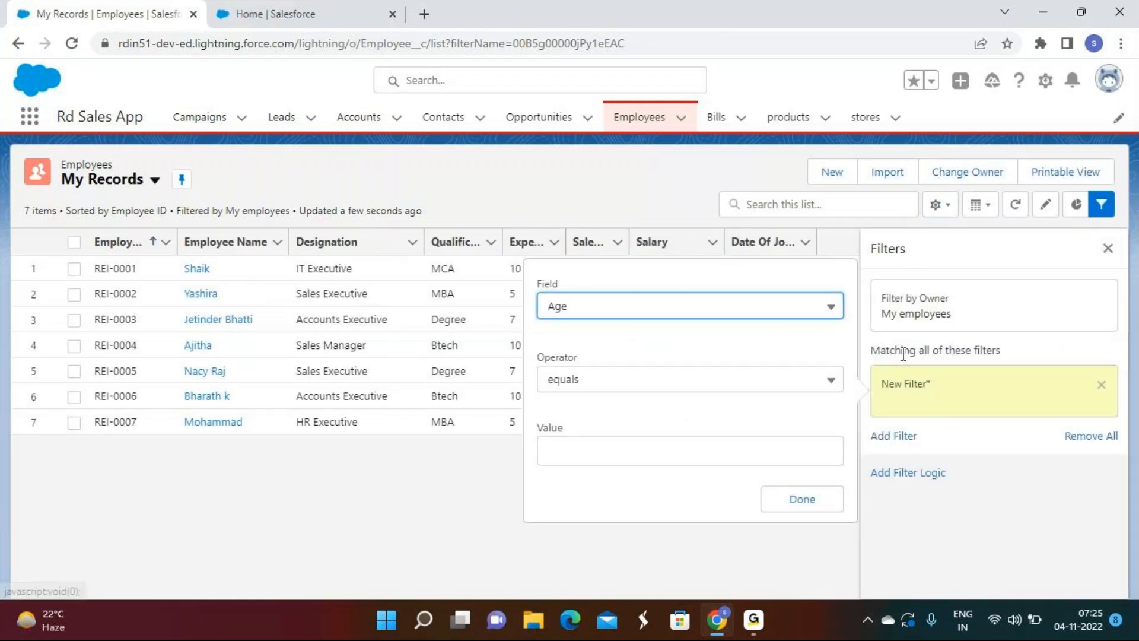
click(703, 309)
scroll(602, 394, down, 10)
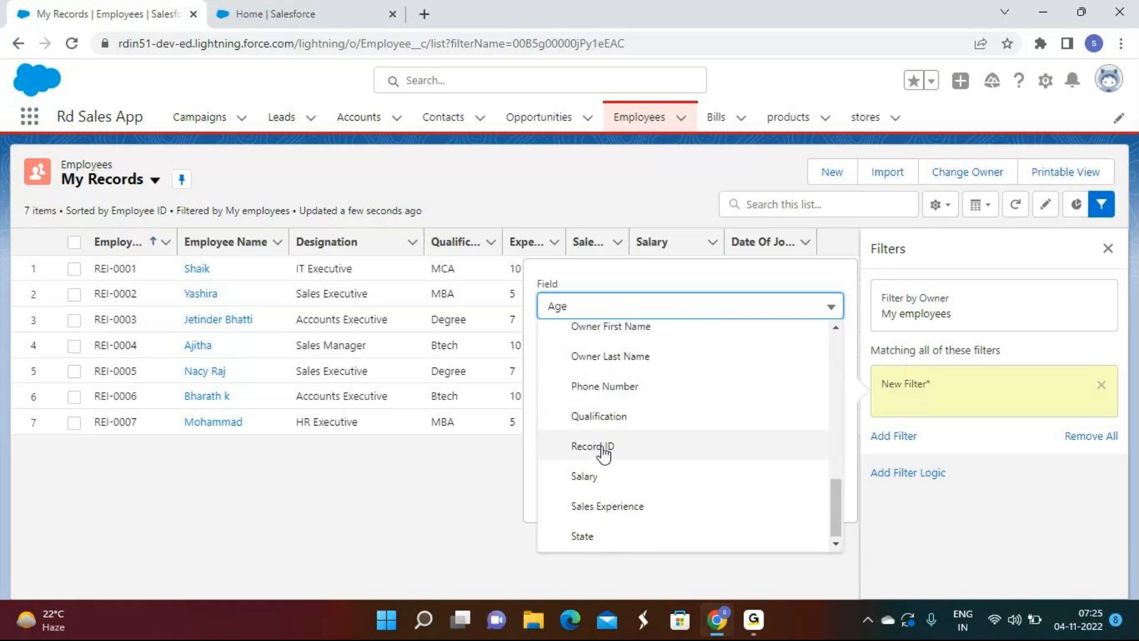
click(601, 418)
click(618, 314)
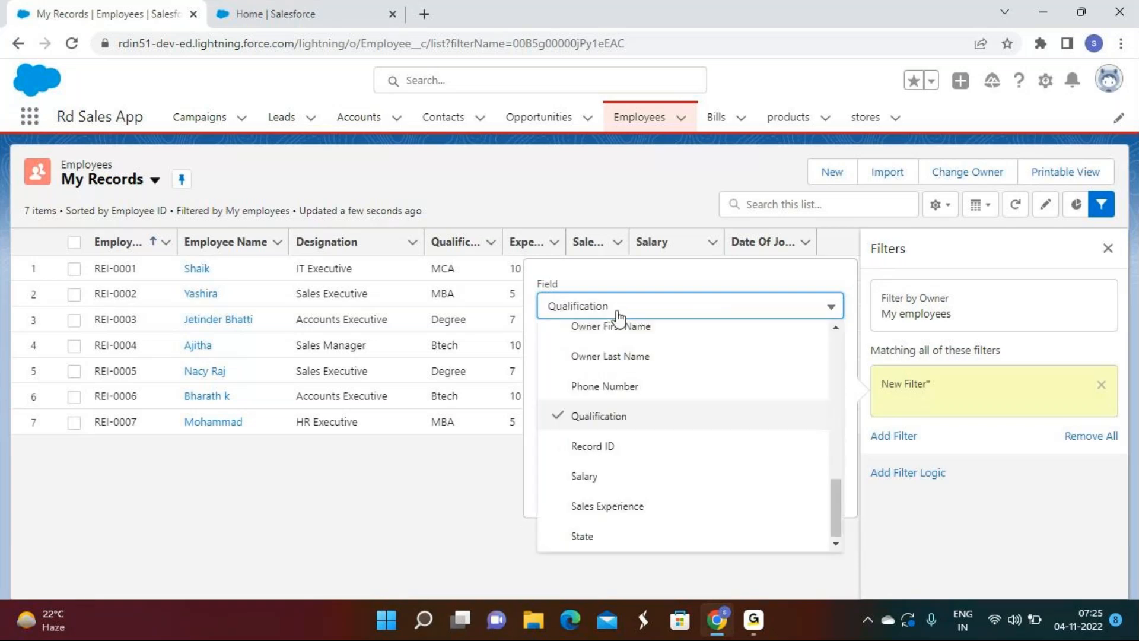
click(588, 478)
click(596, 380)
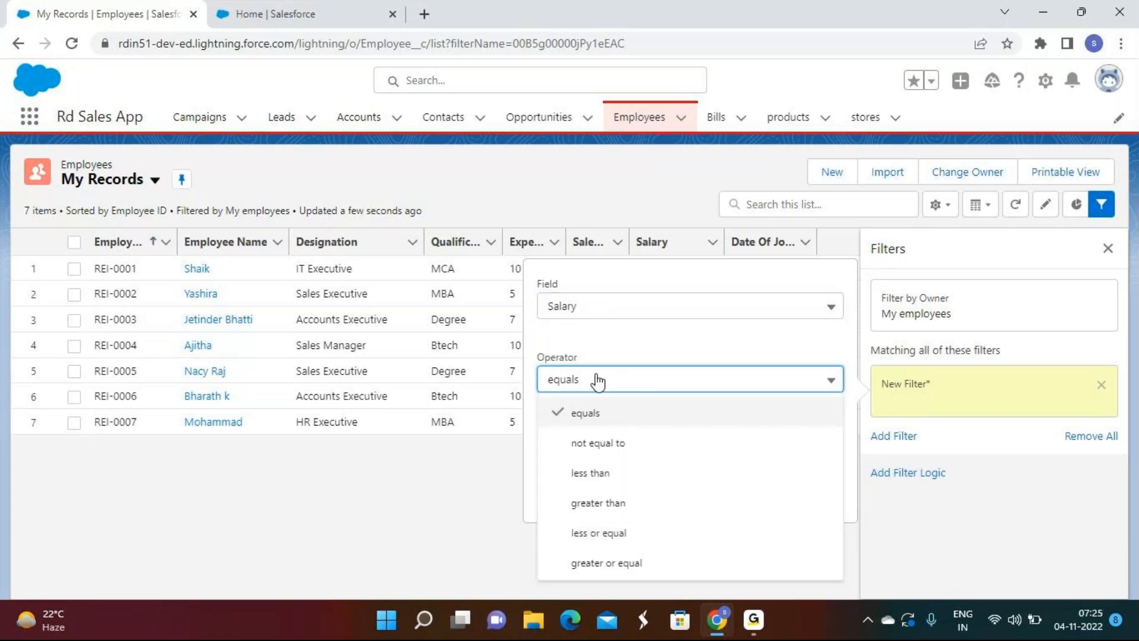
click(593, 473)
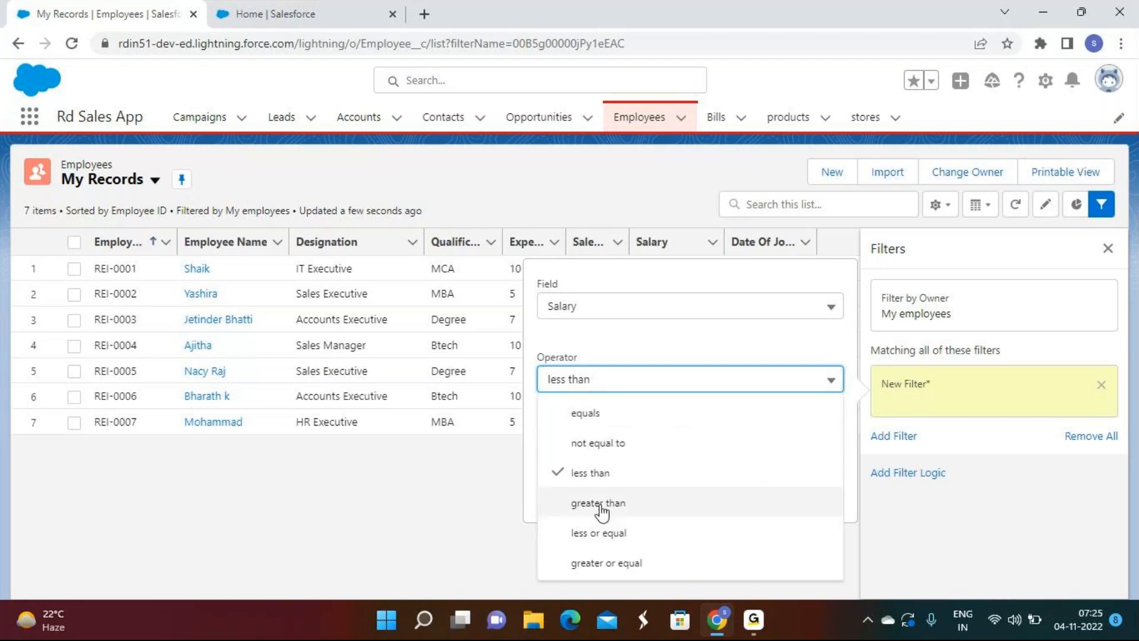
click(595, 531)
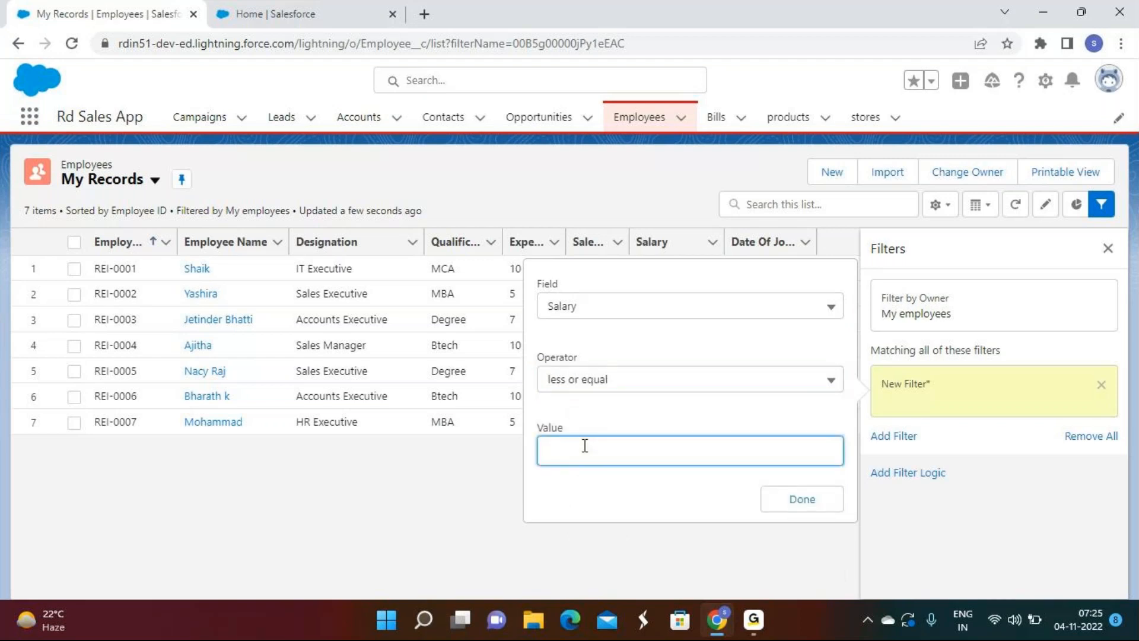
text(500000)
click(809, 493)
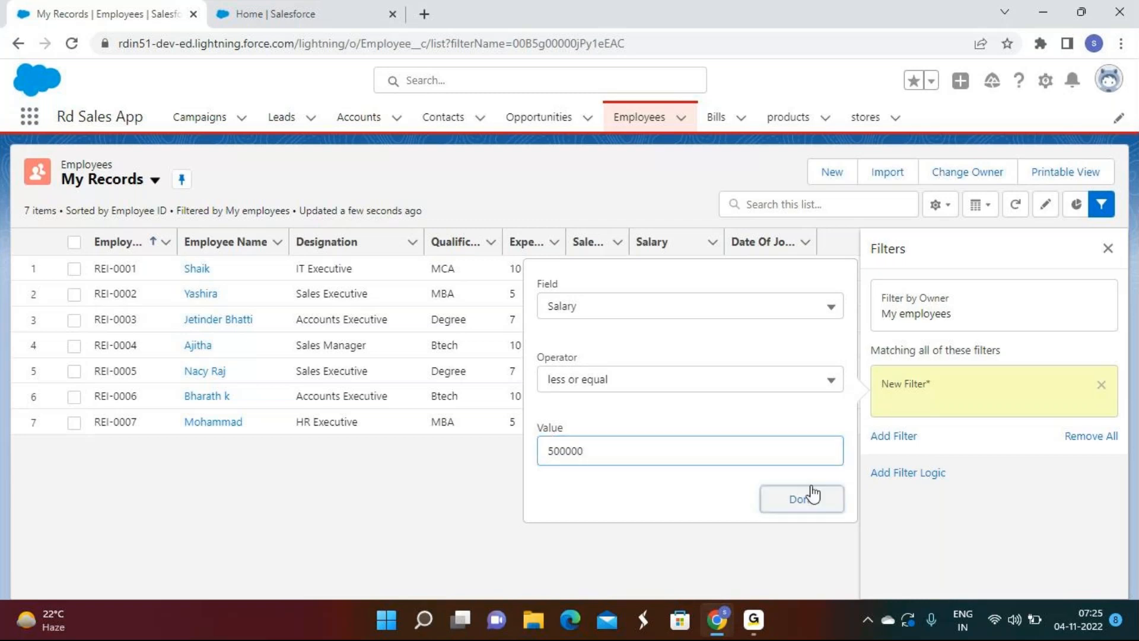
click(1066, 251)
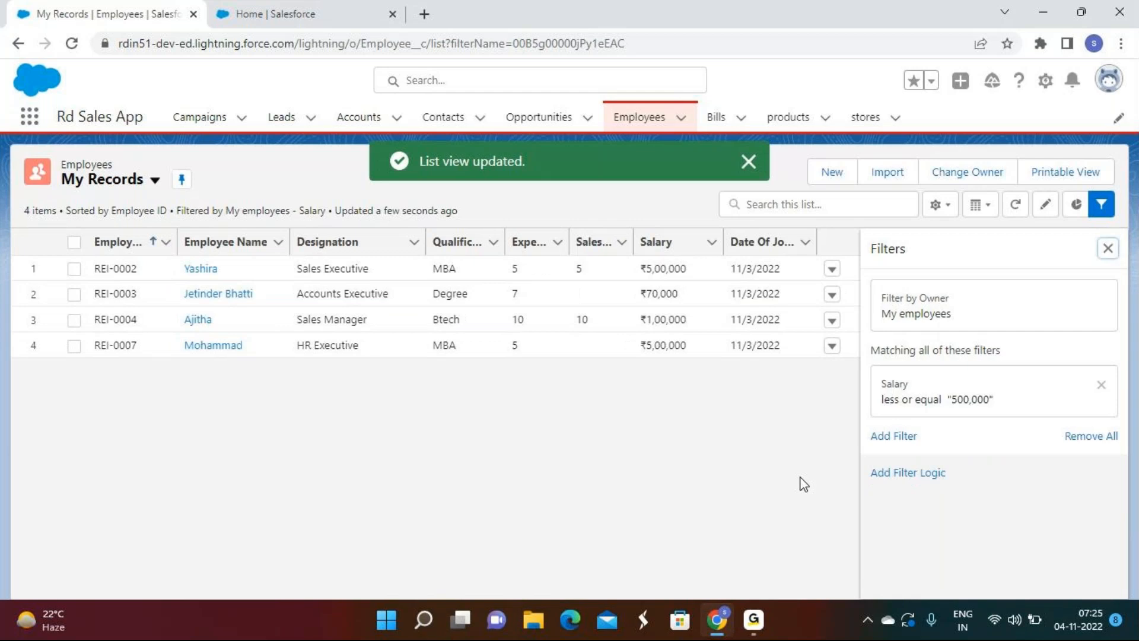
Step: Remove the Salary filter, save, and close Filters so all 7 employees show
click(1080, 443)
click(1080, 249)
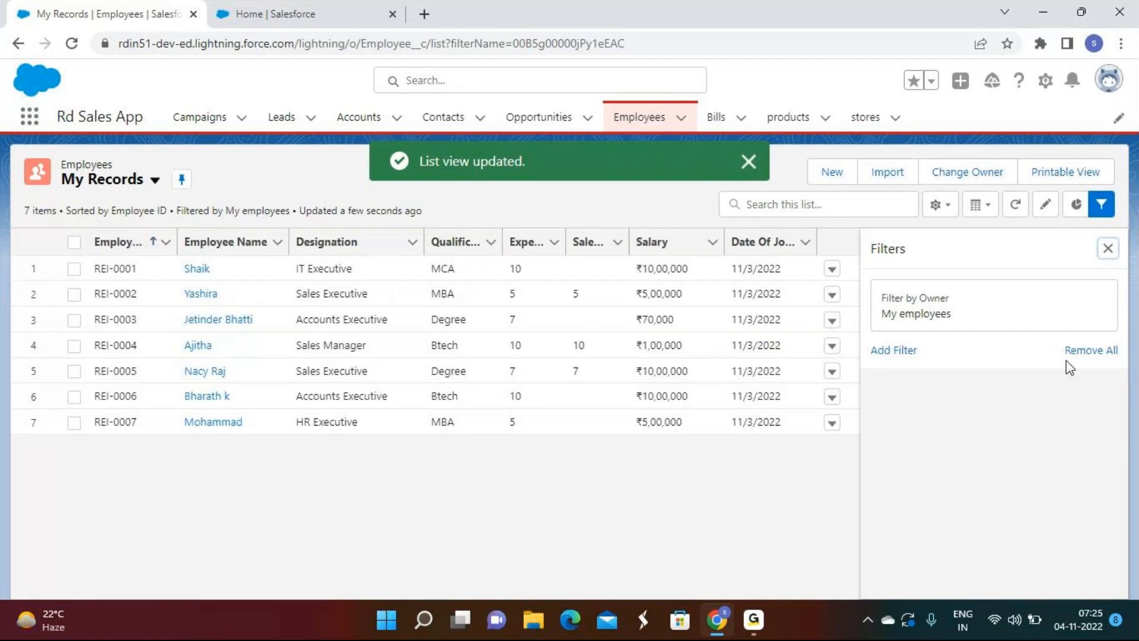
click(1108, 248)
click(747, 162)
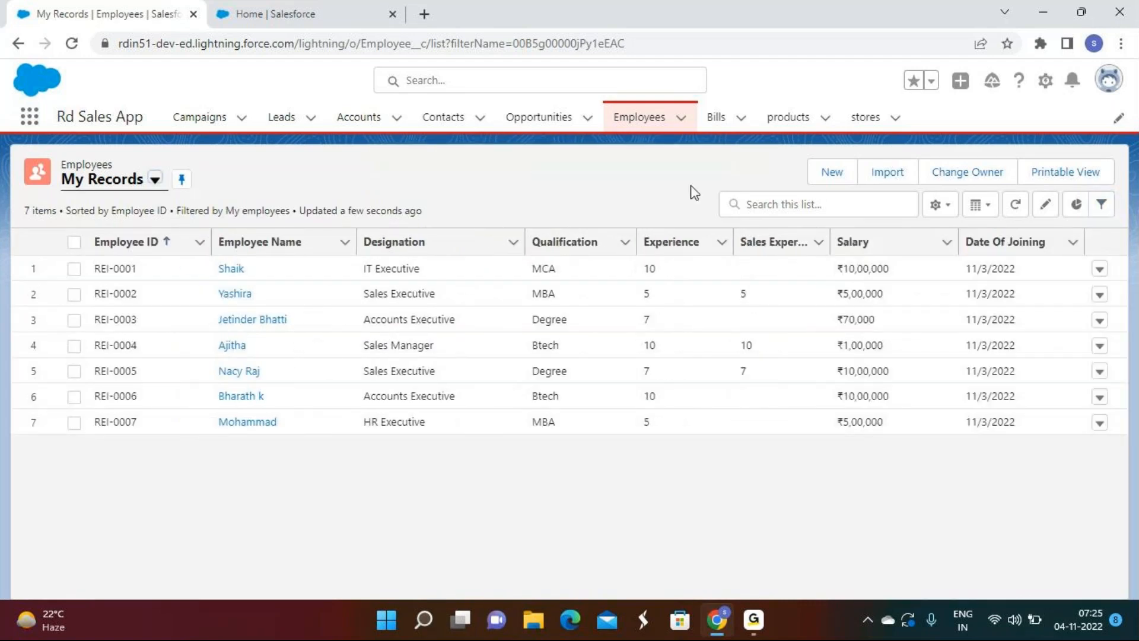
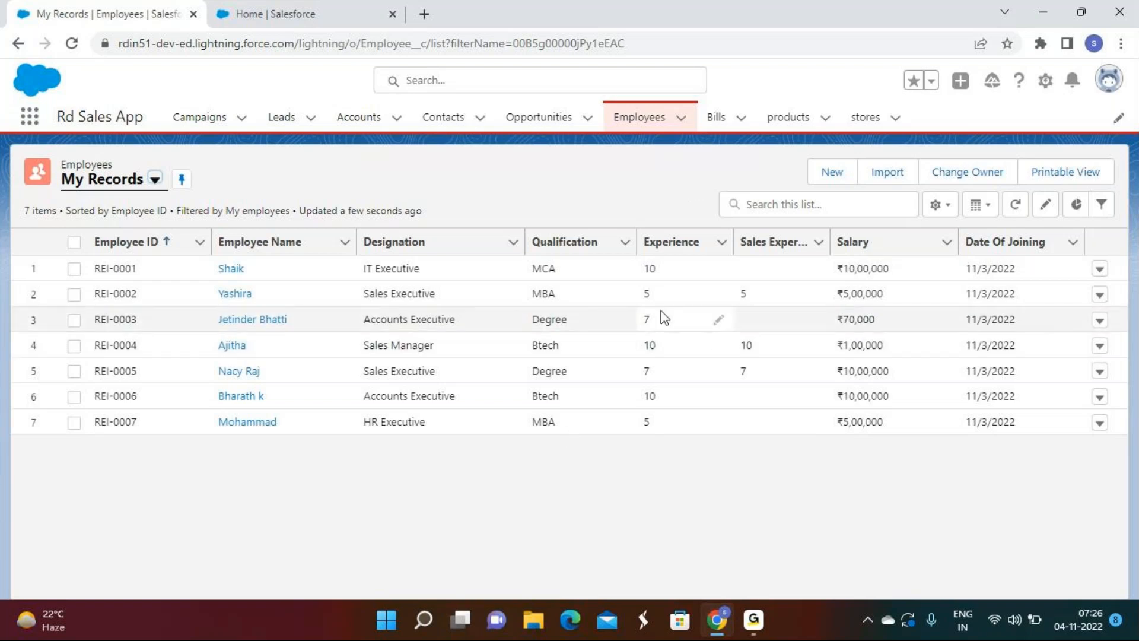
Step: Switch the Employees list display to Kanban, bringing up Kanban Settings grouped by City
click(984, 212)
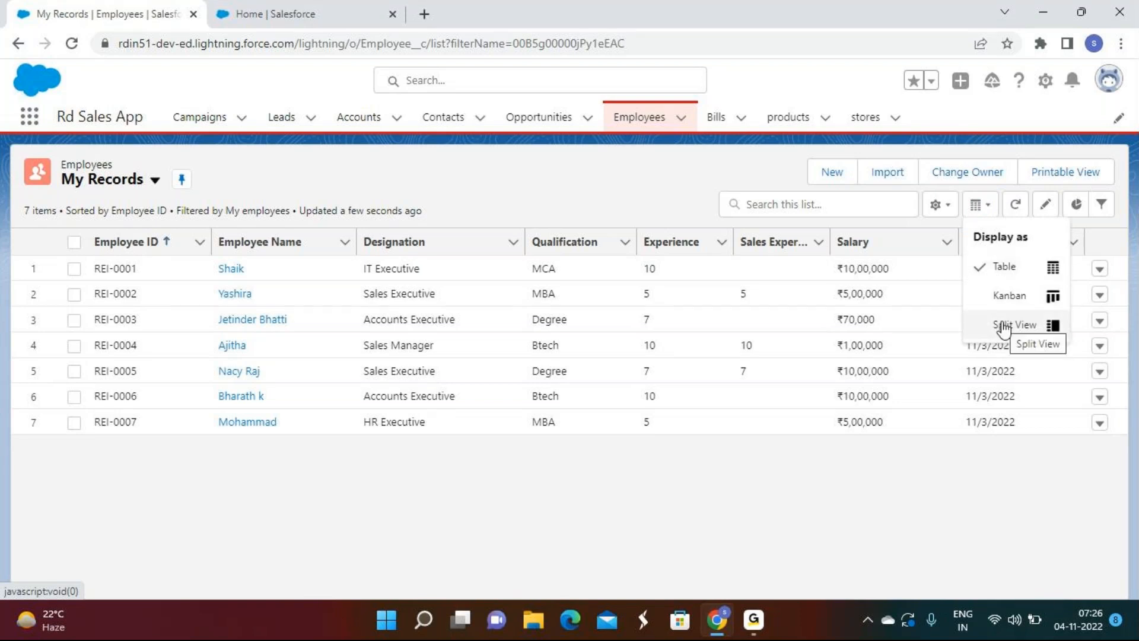
click(1012, 295)
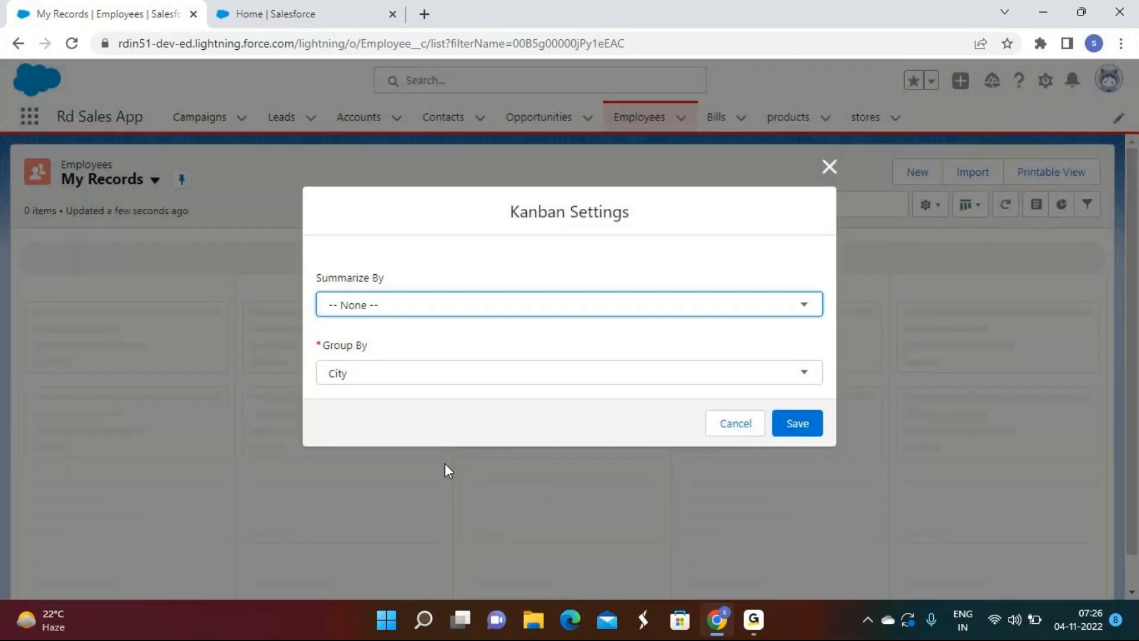
Step: Group the Kanban board by Designation with Summarize By left at None, and save
click(424, 306)
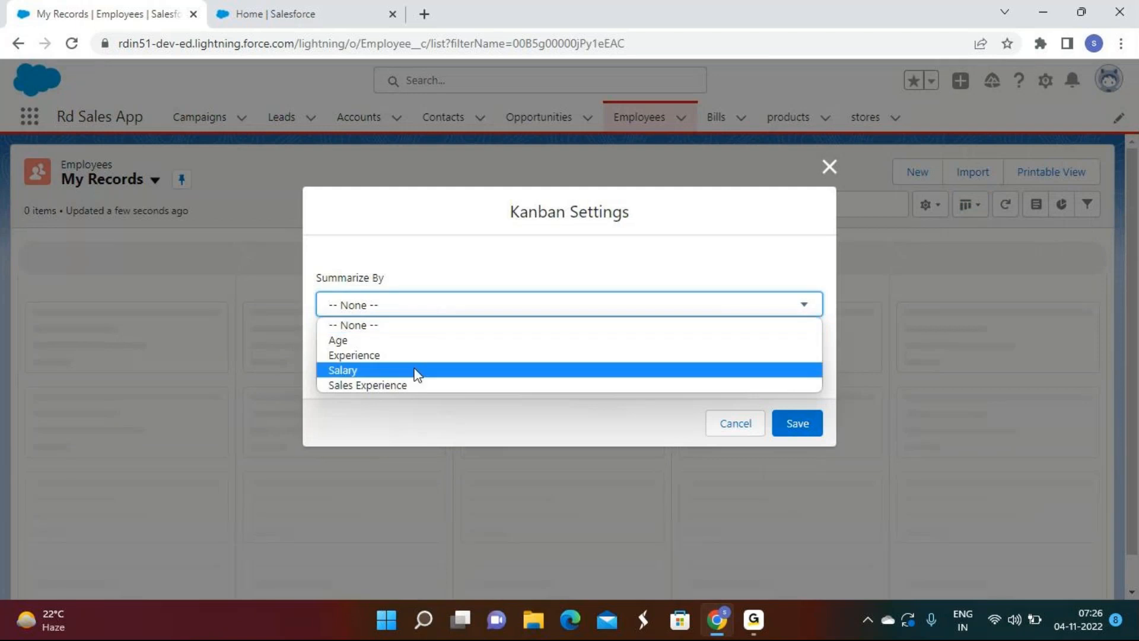
click(409, 383)
click(397, 309)
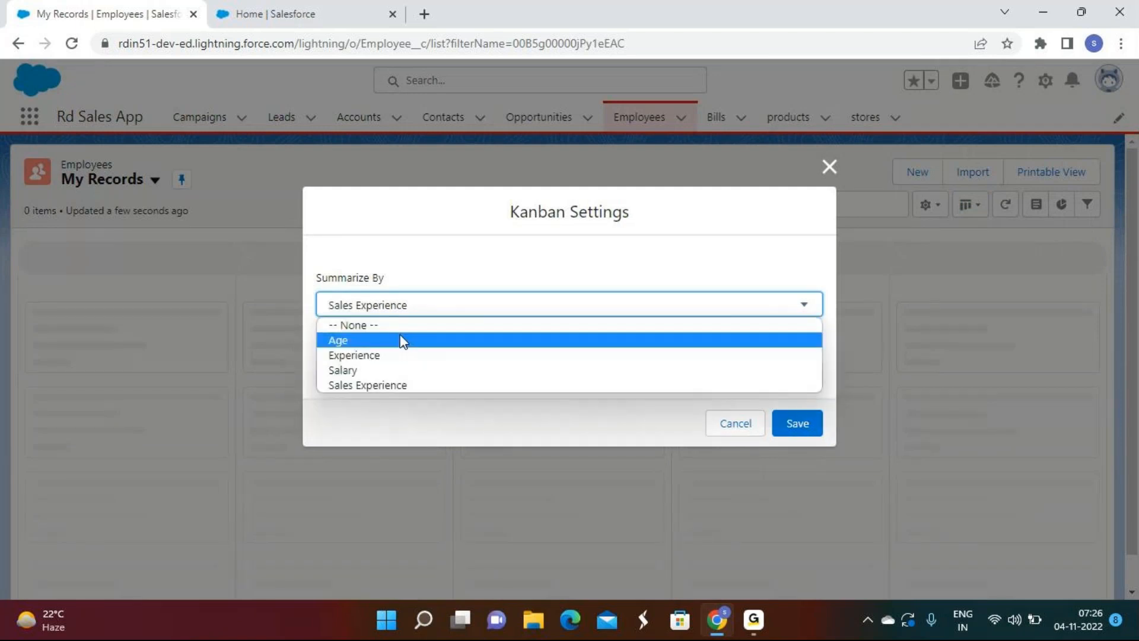
click(388, 373)
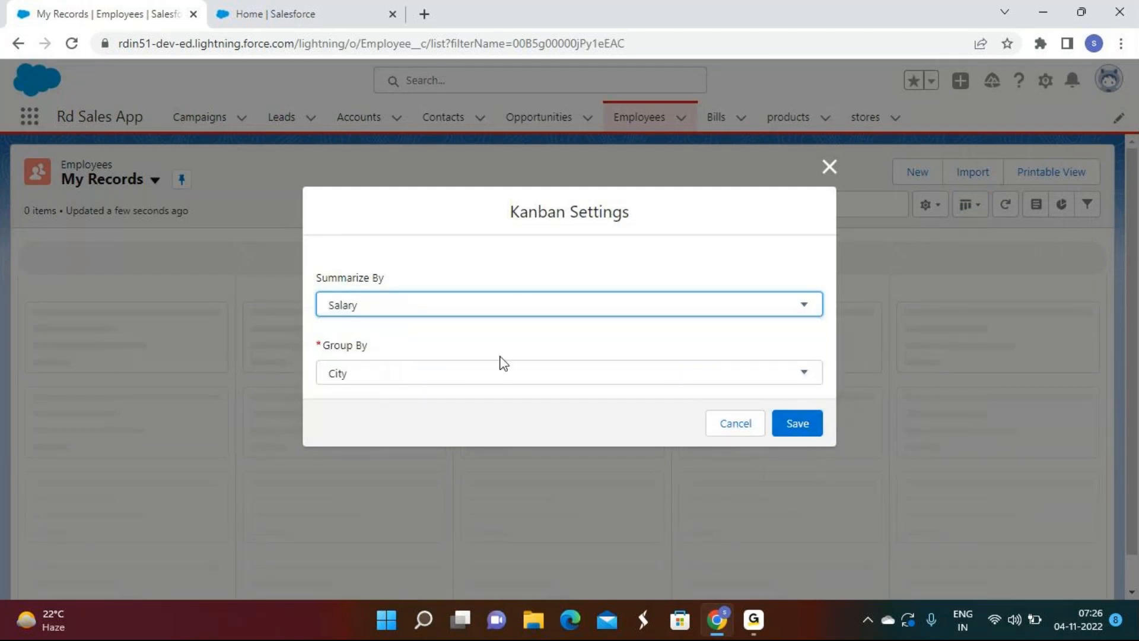
click(459, 311)
click(389, 326)
click(386, 373)
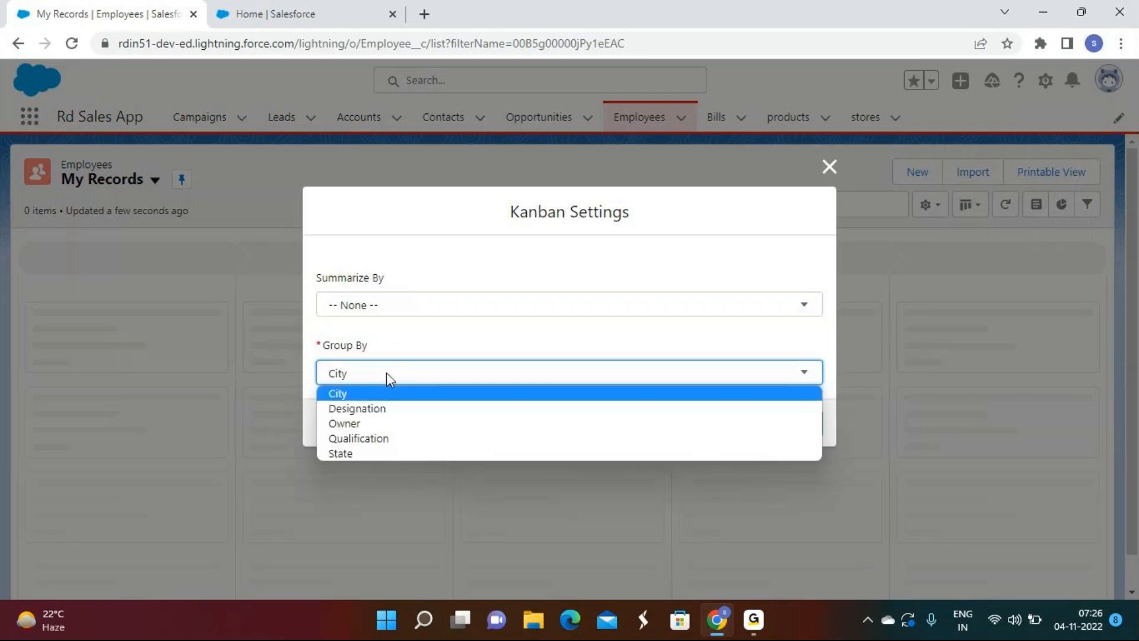
click(380, 408)
click(817, 434)
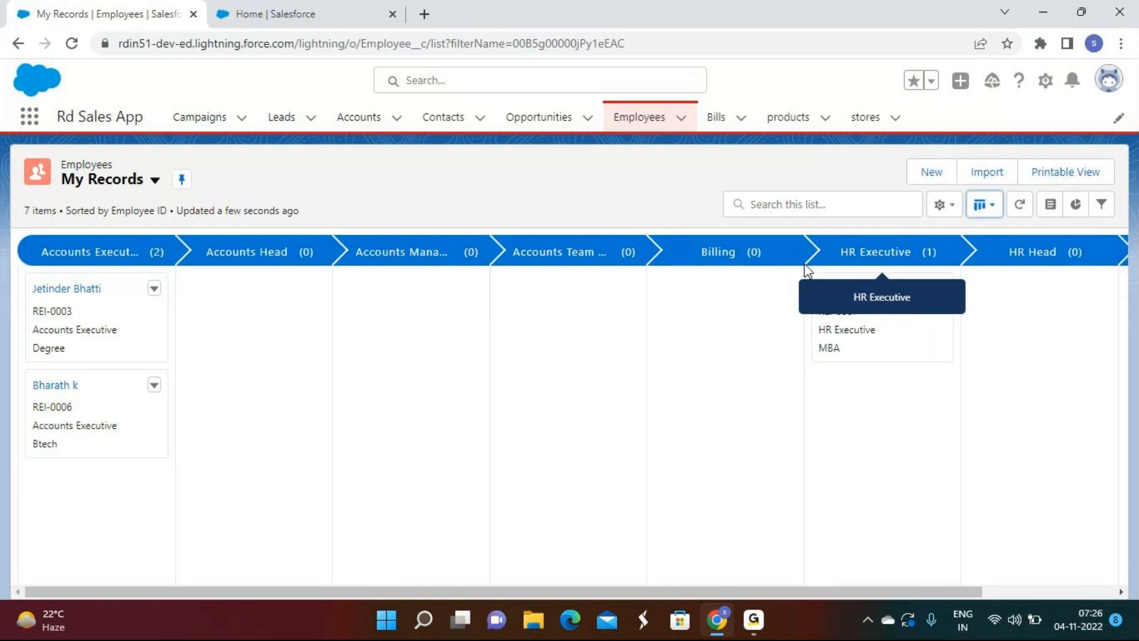
Step: Return to the browser and scroll across the Kanban board's designation columns
click(755, 622)
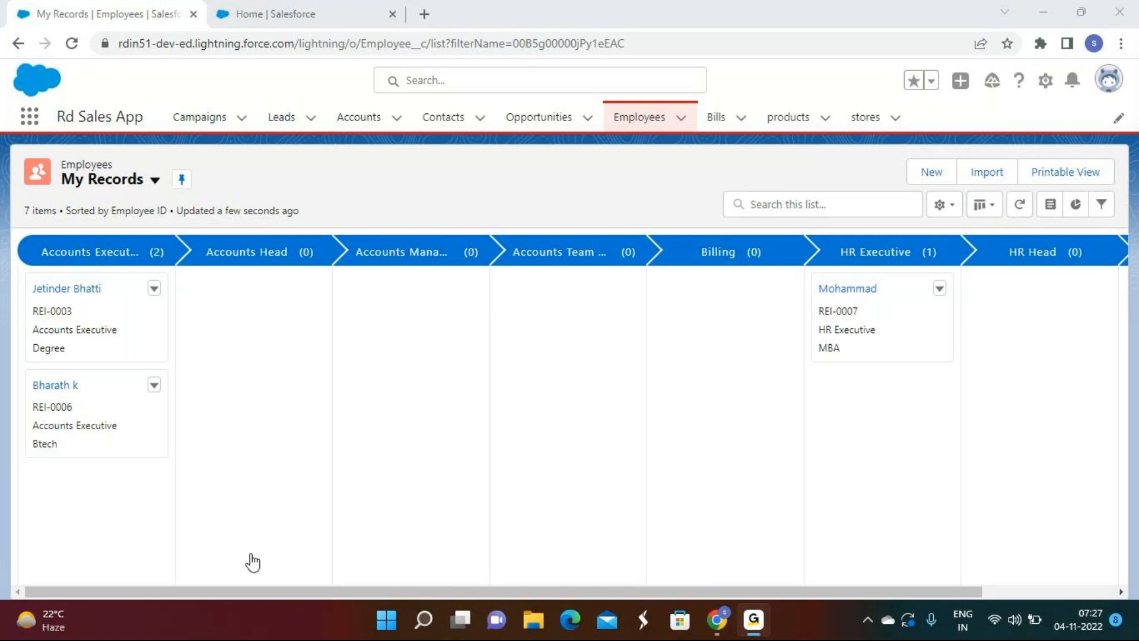
click(1045, 13)
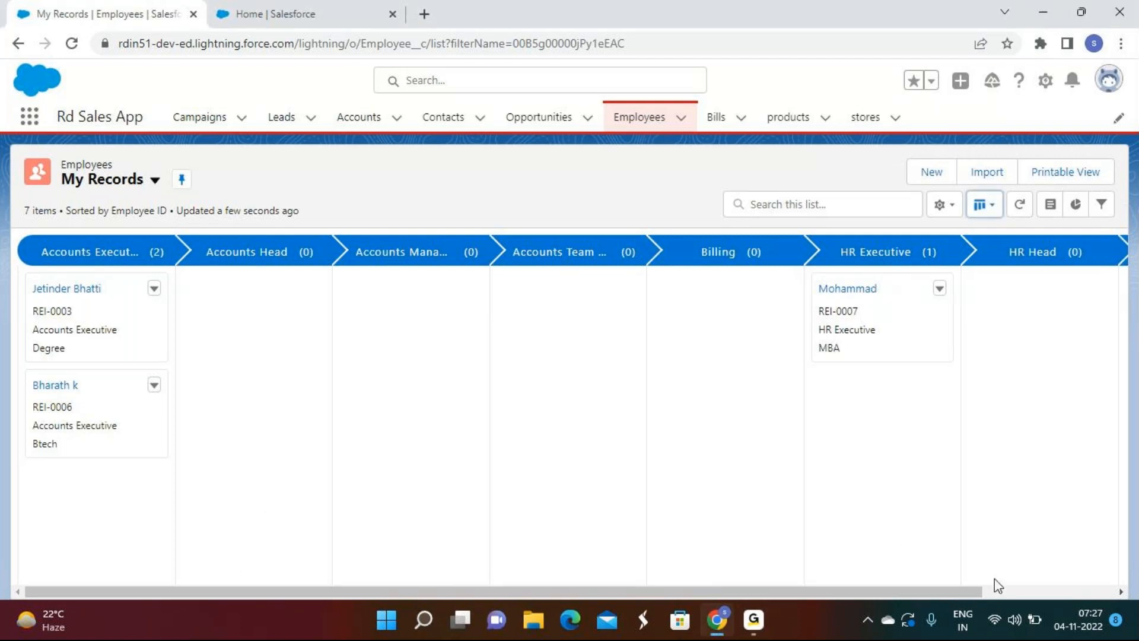
click(1091, 591)
click(1091, 591)
click(1090, 591)
click(1090, 592)
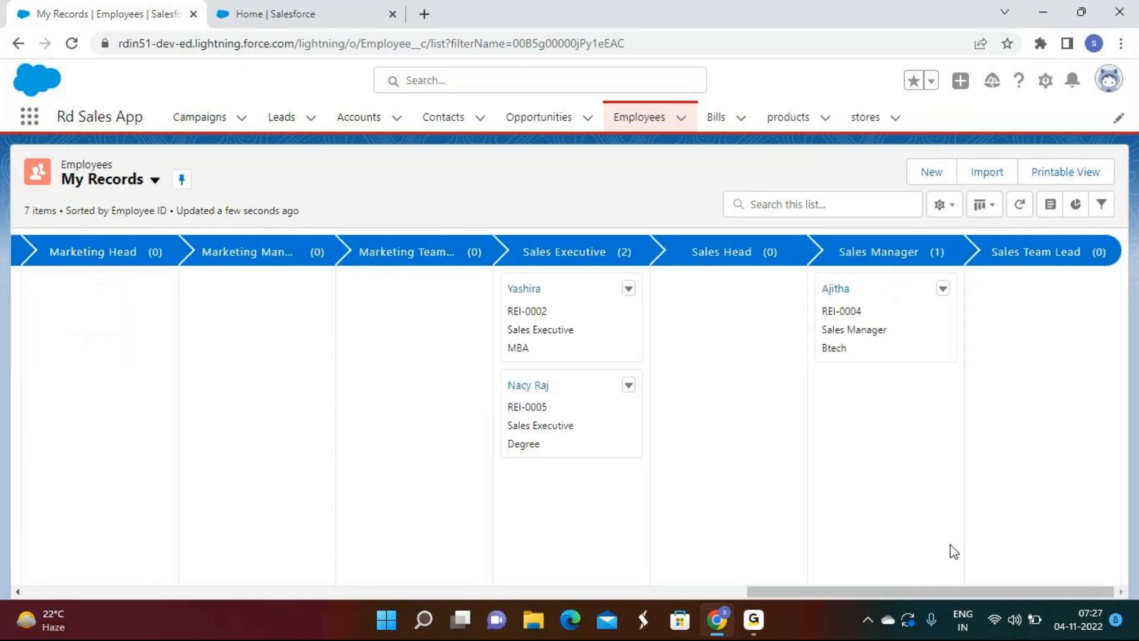
click(628, 290)
drag(869, 585, 533, 579)
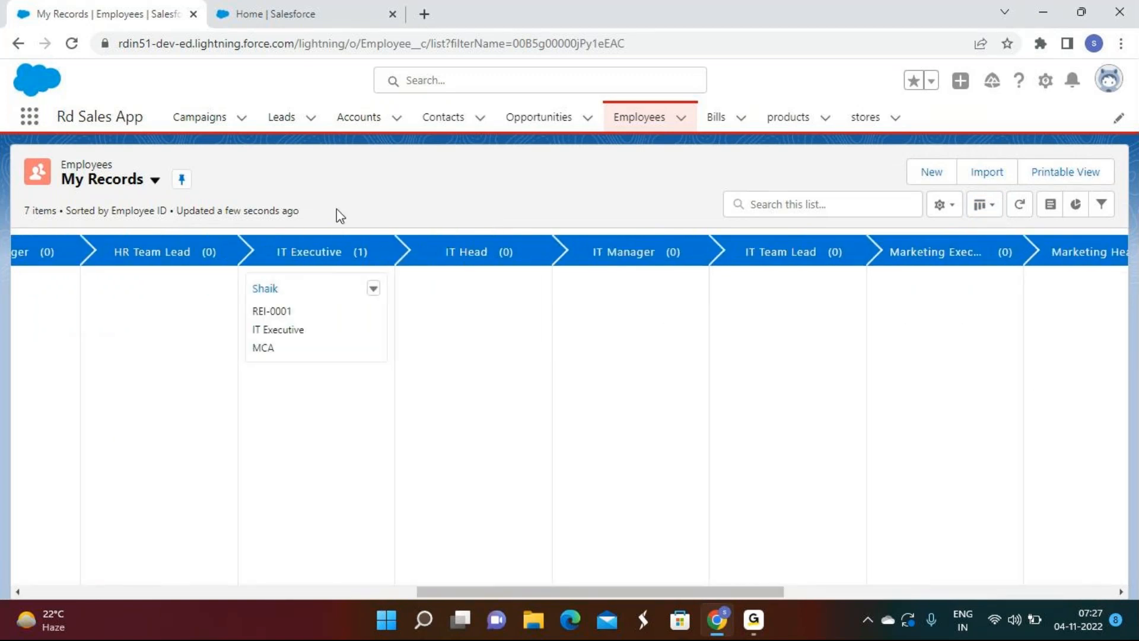
Step: Open and cancel the IT Executive employee's edit form, then drag the HR Executive card into IT Executive
click(374, 290)
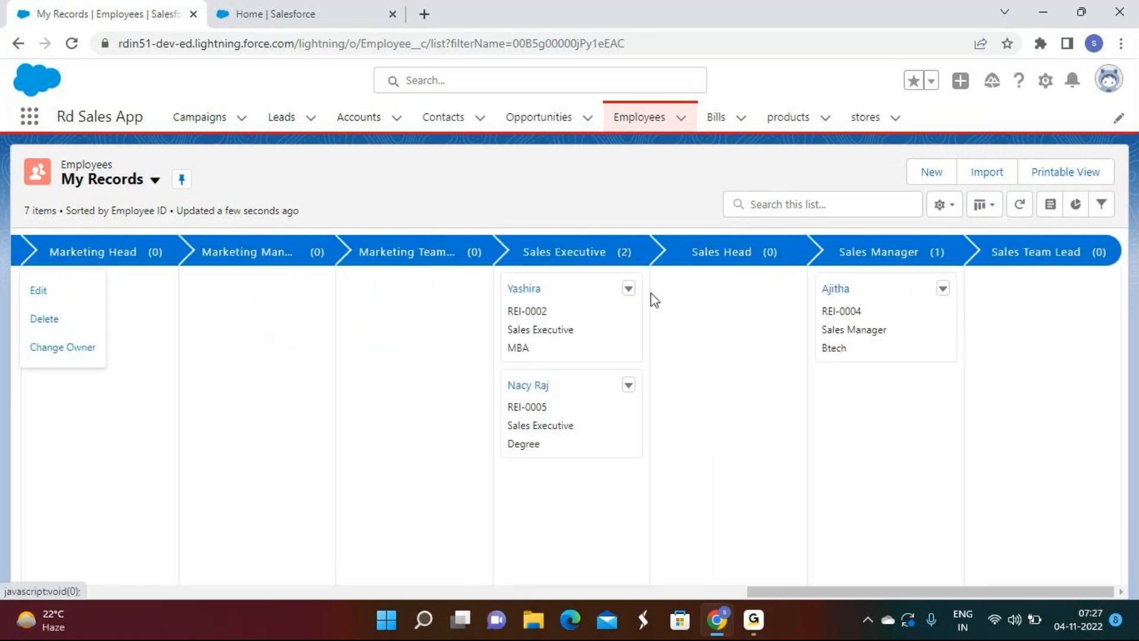
click(41, 290)
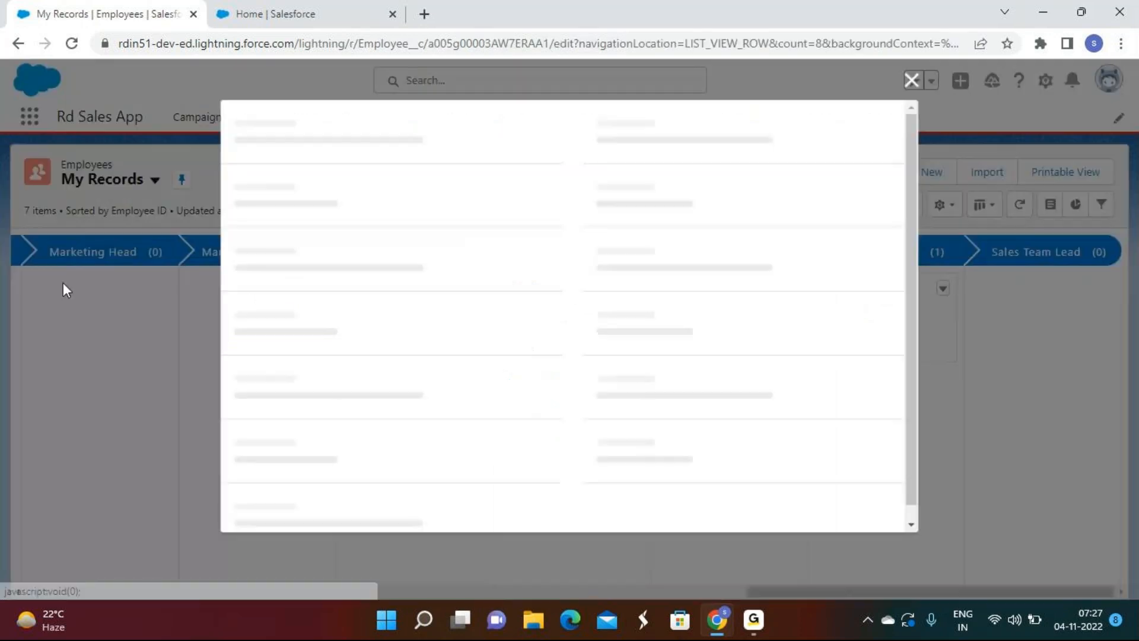
click(912, 78)
drag(788, 593, 870, 429)
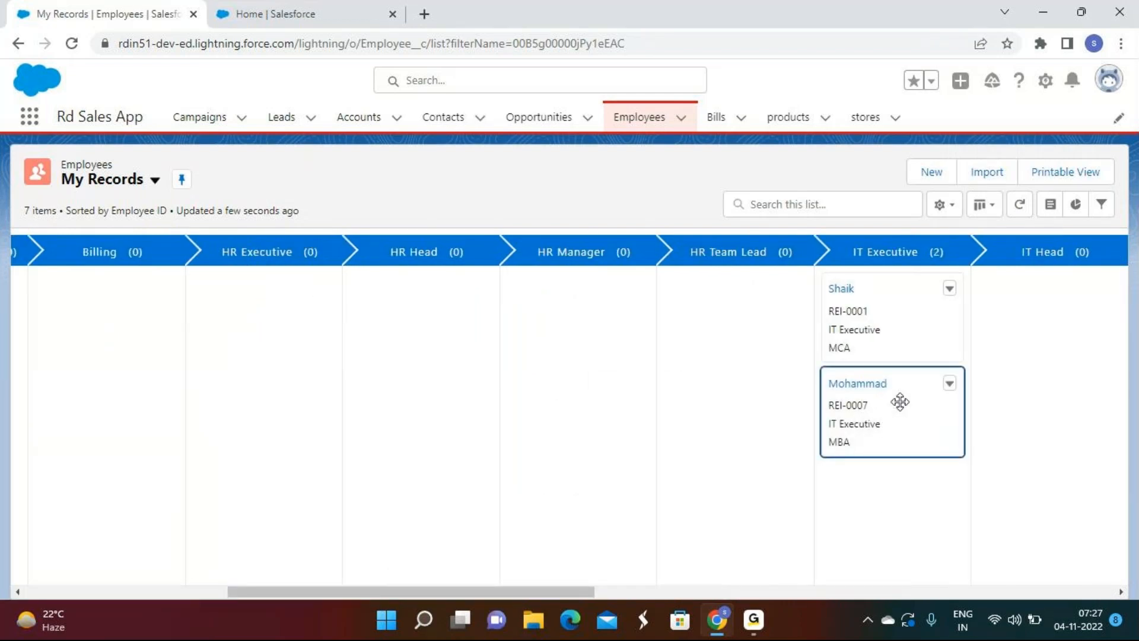
Step: Drag the moved card back to HR Executive and a Sales Executive card into Marketing Executive
drag(900, 401, 166, 283)
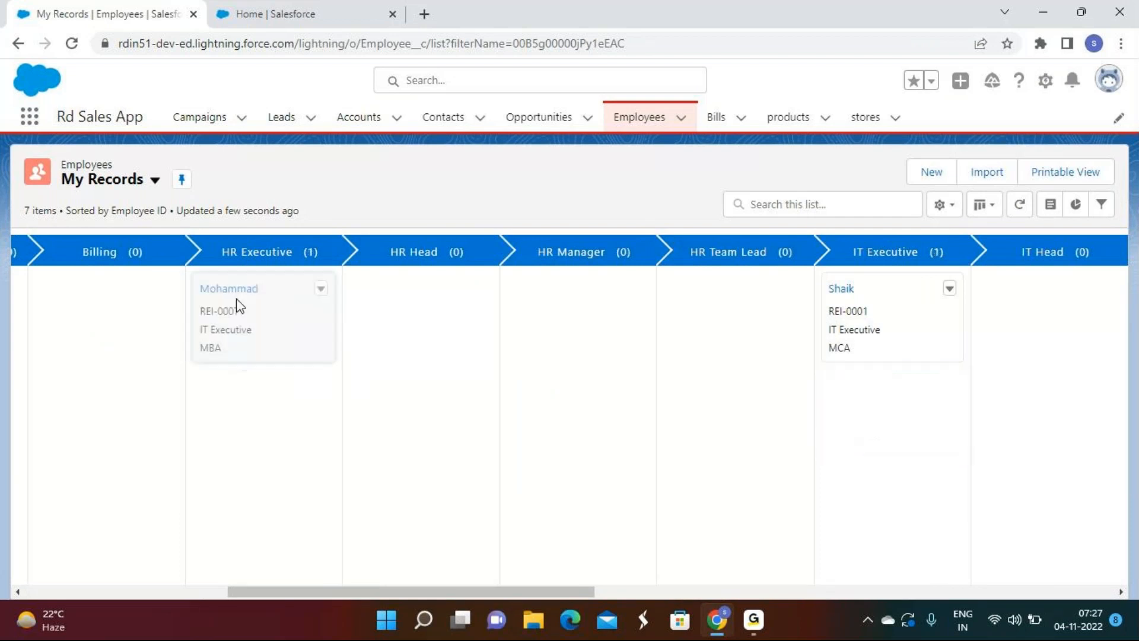
drag(544, 592, 883, 488)
drag(867, 366, 96, 363)
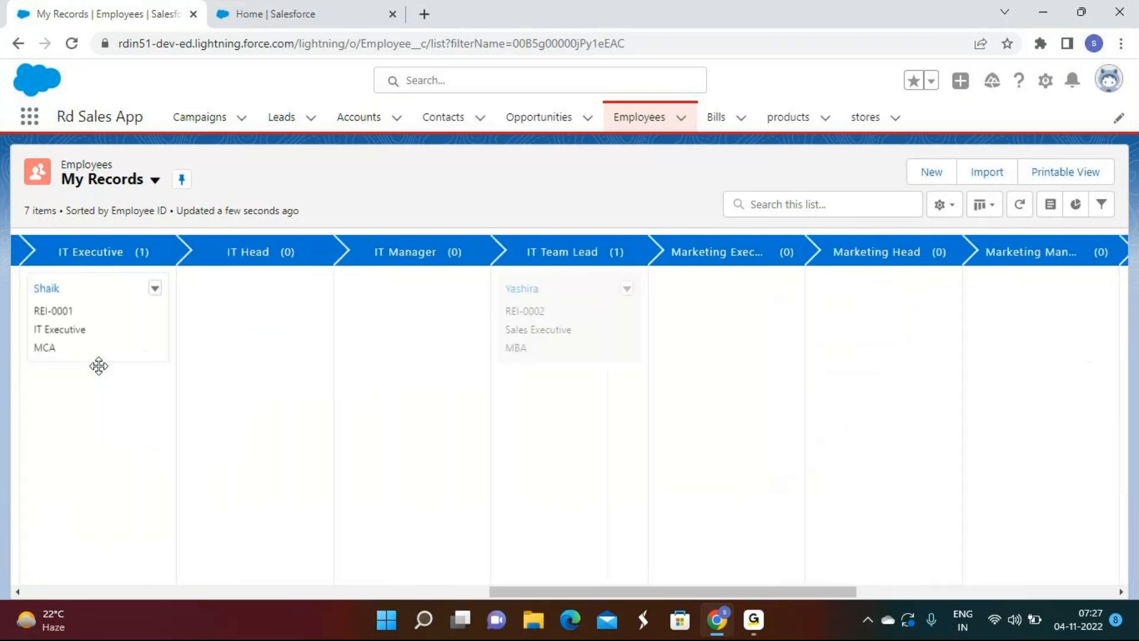
drag(660, 592, 546, 599)
drag(864, 287, 1027, 440)
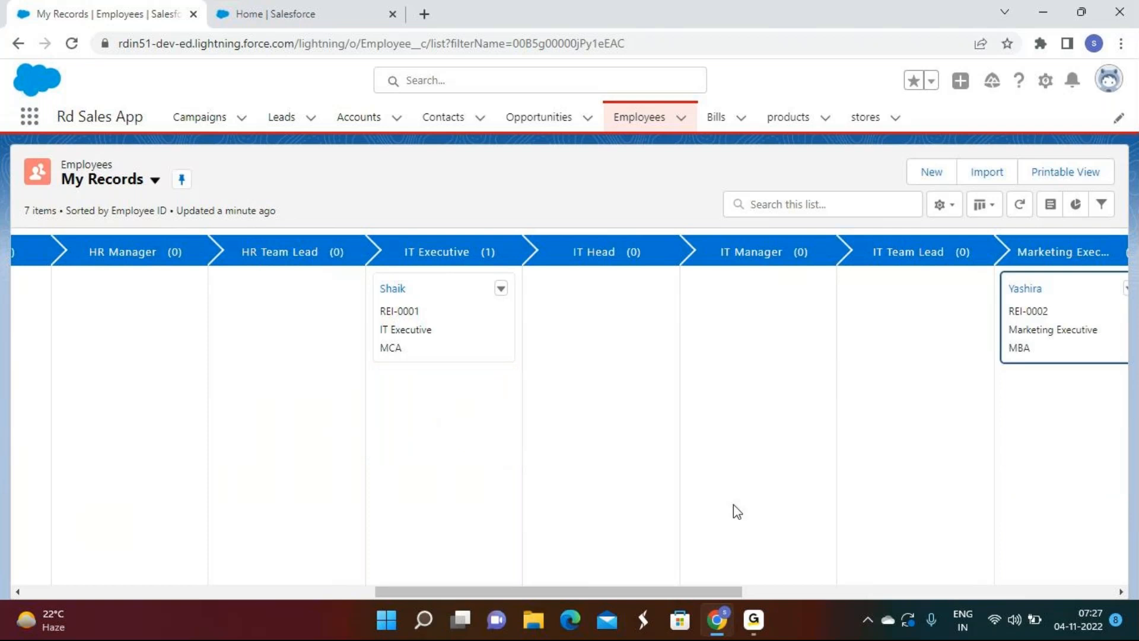
Step: Reopen Kanban Settings from the List View Controls menu
click(991, 211)
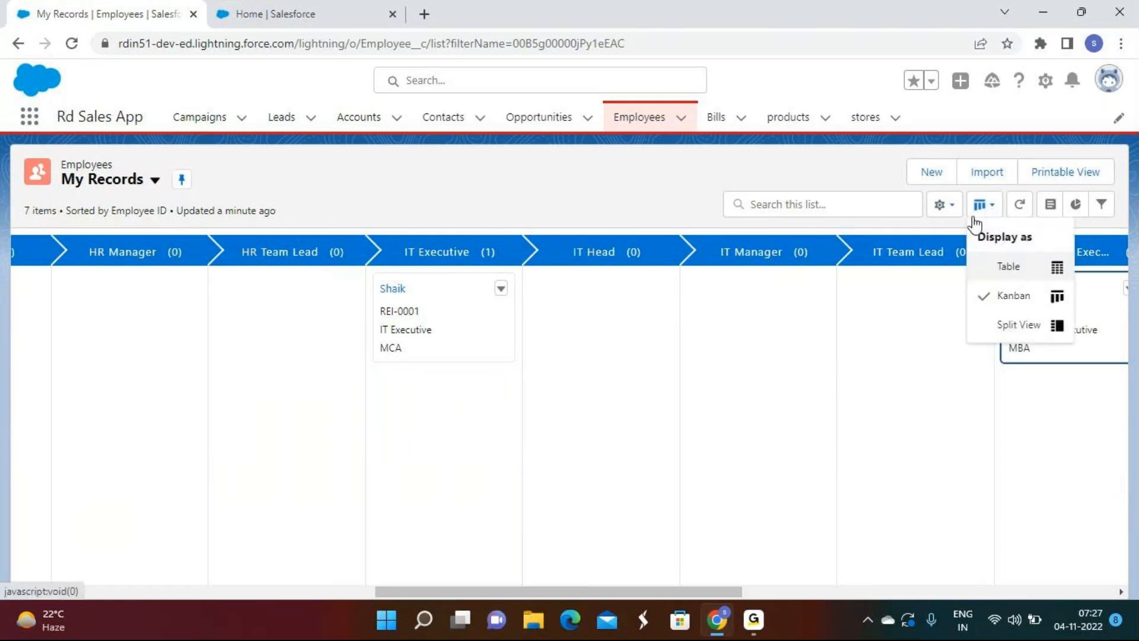
click(943, 204)
click(875, 467)
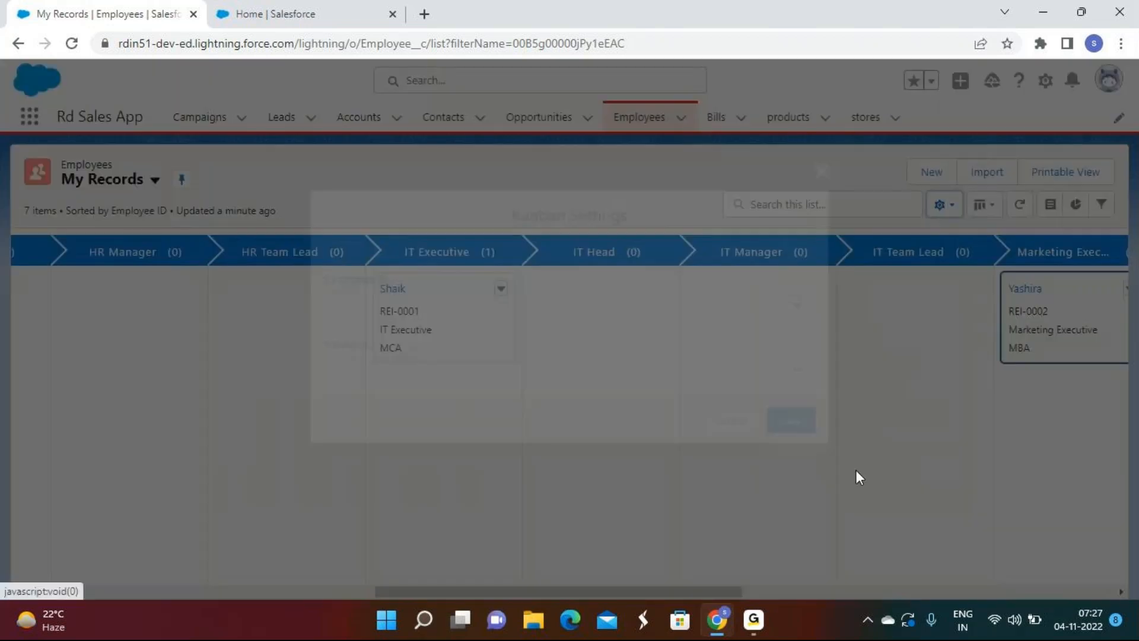
Step: Change Group By to Qualification and save, giving Btech, Degree, MBA and MCA columns
click(407, 375)
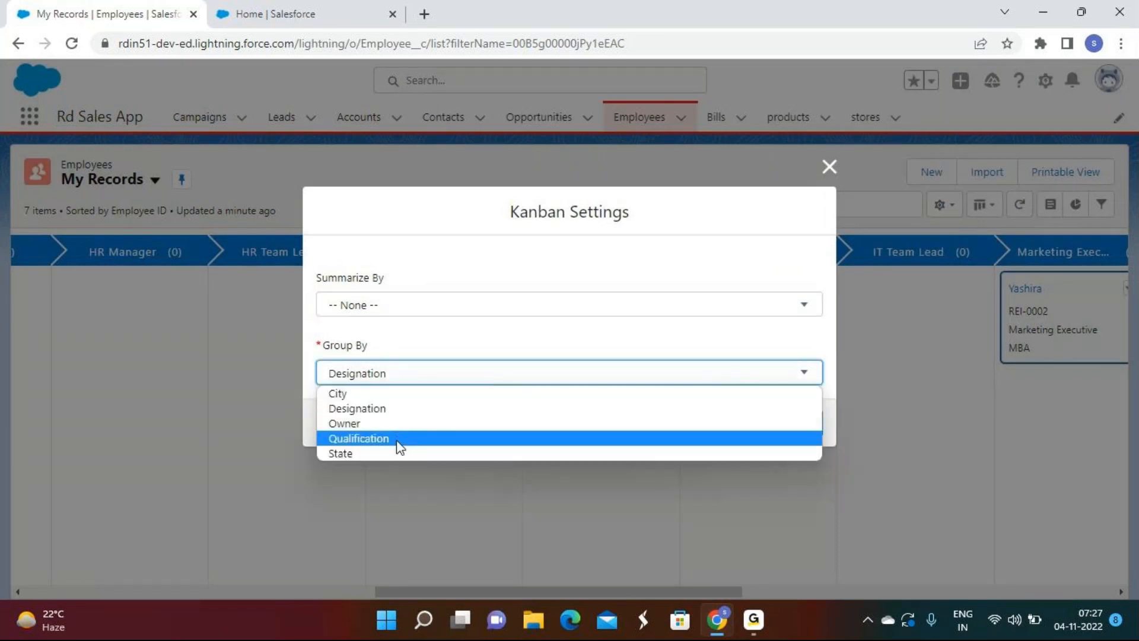
click(397, 439)
click(802, 423)
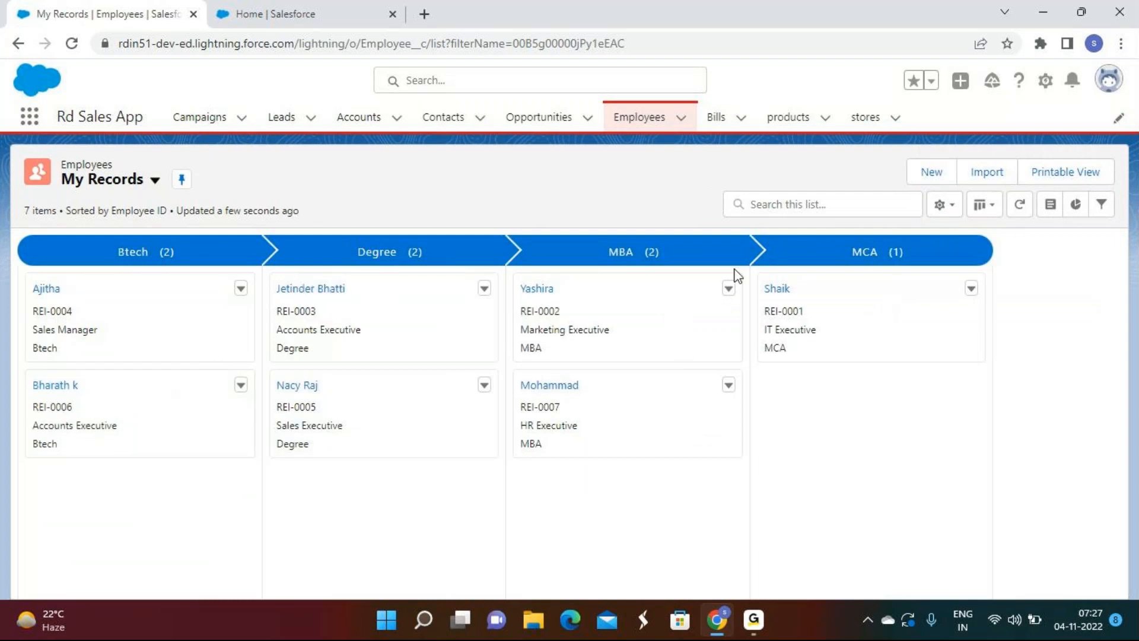
Step: Shuffle employee cards into Btech, then return the HR and Marketing Executive cards to MBA
drag(858, 295, 84, 409)
drag(402, 322, 172, 323)
drag(554, 311, 179, 353)
drag(639, 315, 105, 374)
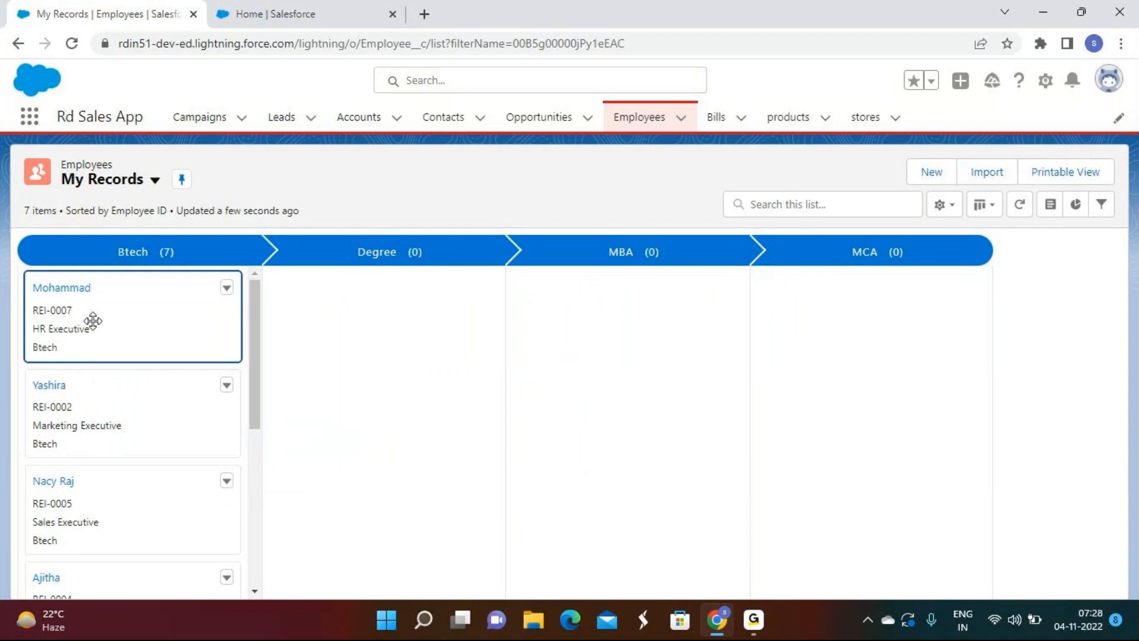
drag(102, 326, 593, 320)
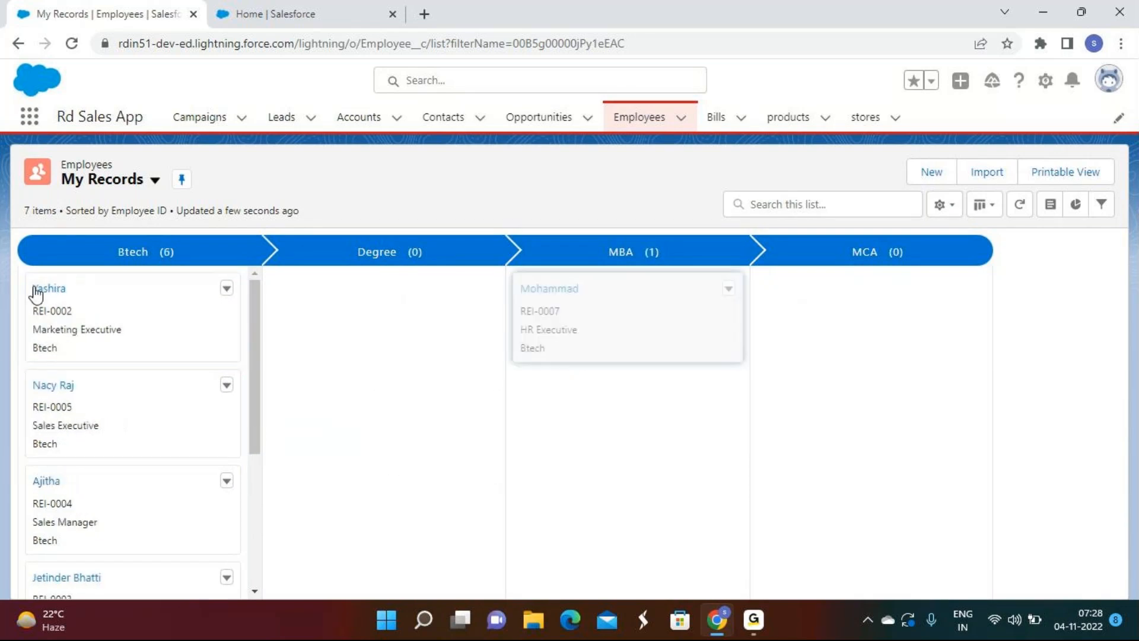
drag(107, 310, 593, 409)
Step: Move the Sales Executive to MCA, Sales Manager and an Accounts Executive to Degree, IT Executive back to MCA
drag(135, 318, 830, 350)
drag(60, 354, 317, 356)
drag(93, 325, 297, 416)
drag(78, 320, 794, 374)
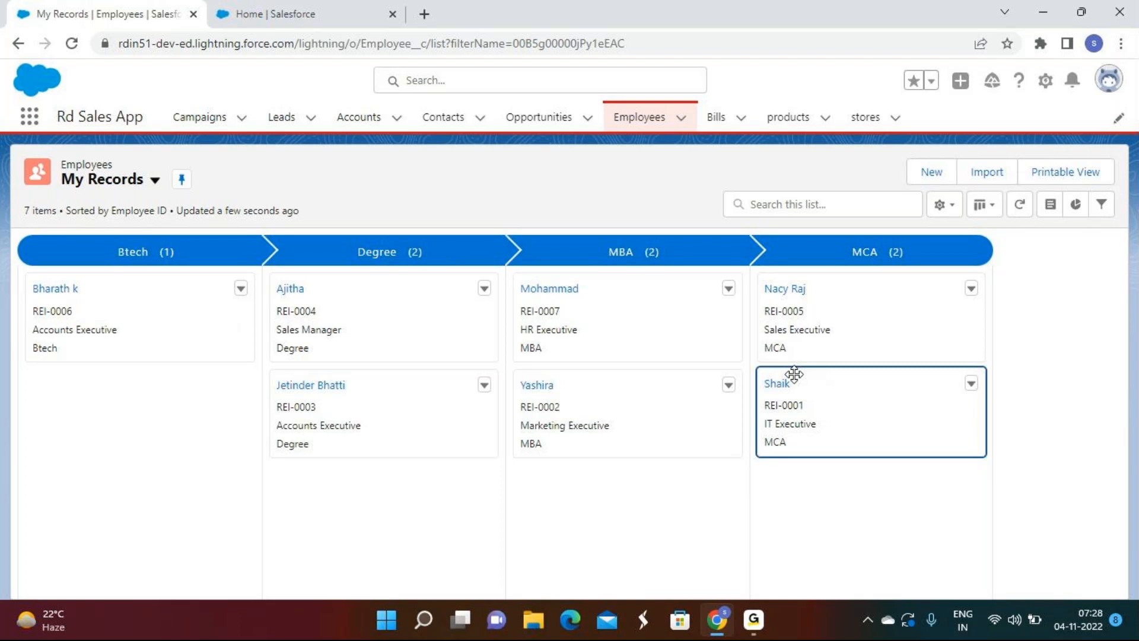
click(982, 205)
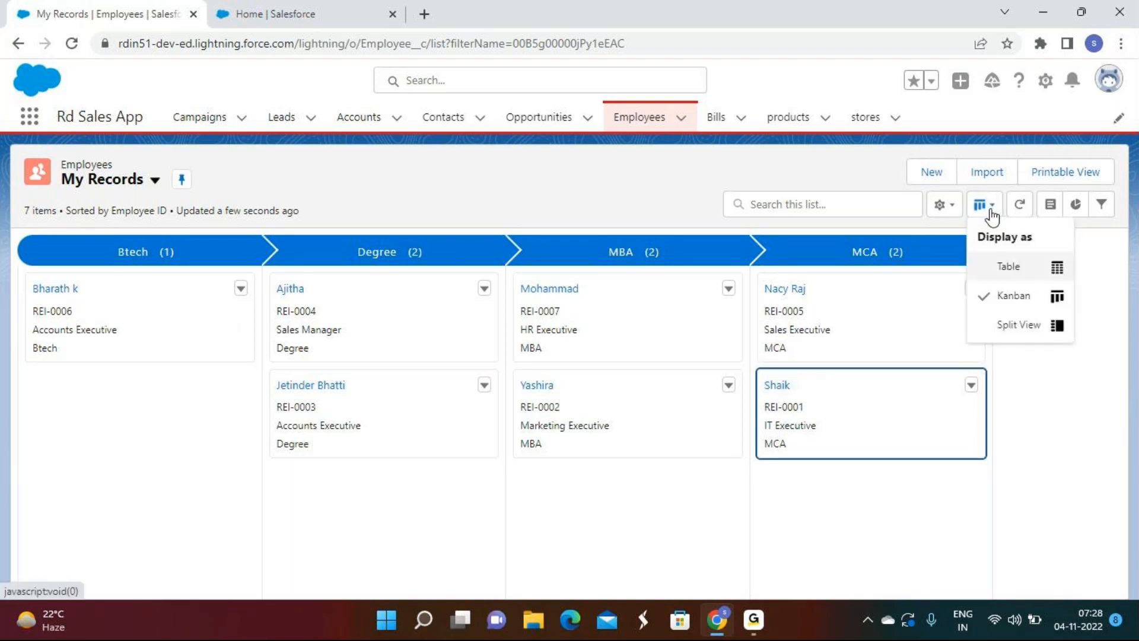
Step: View records REI-0004 and REI-0001 in Split View, then switch the employee list to Table
click(1015, 326)
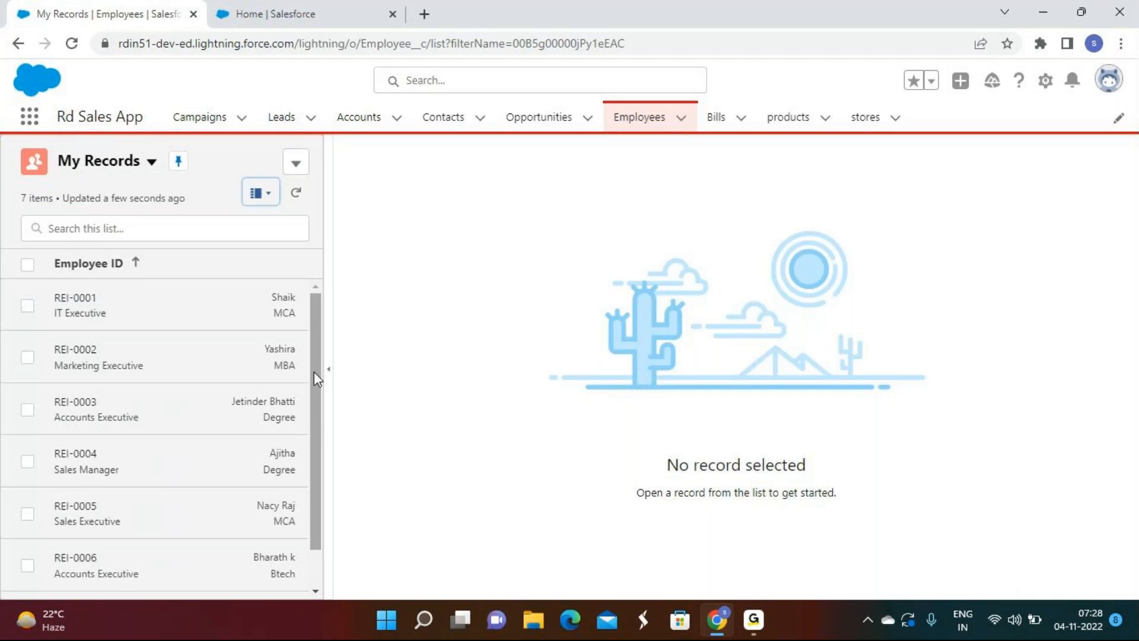
click(127, 328)
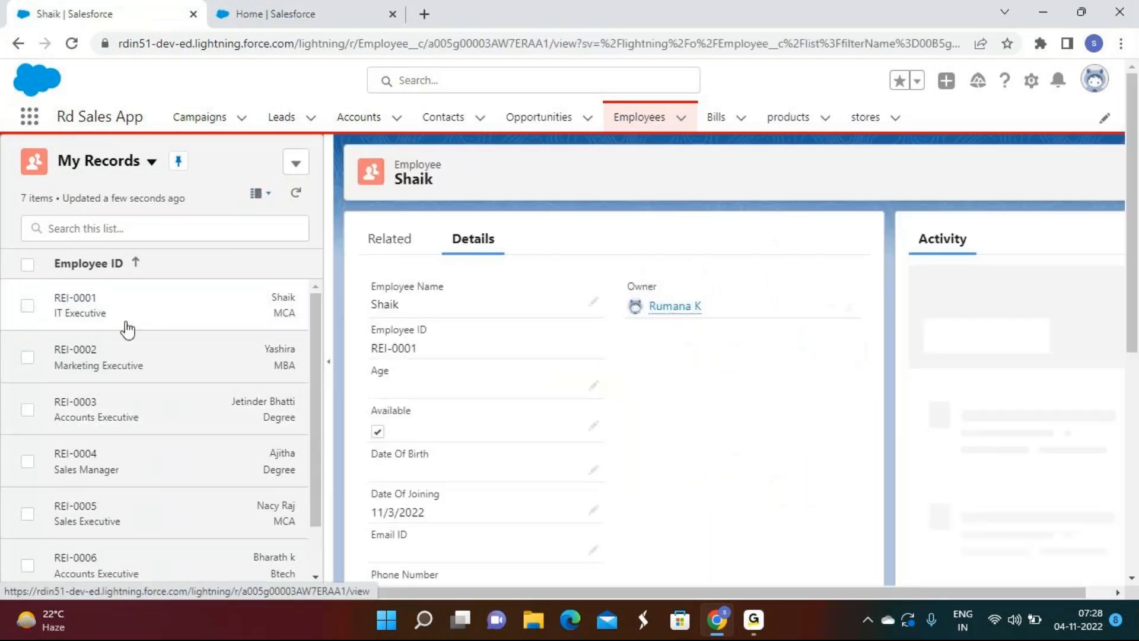
click(85, 361)
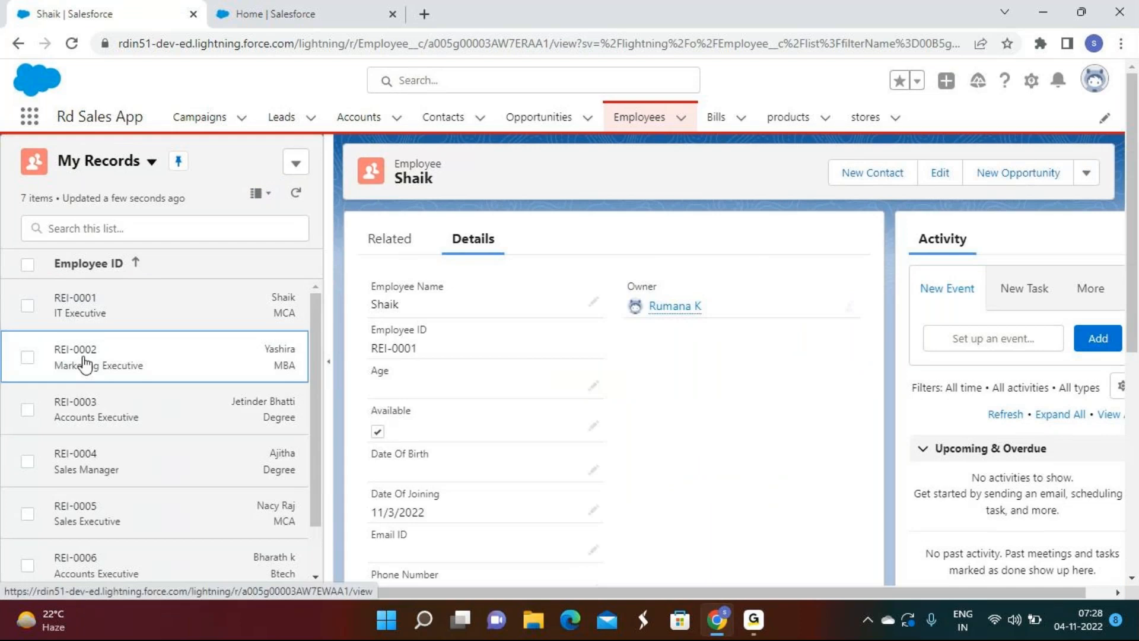
click(105, 468)
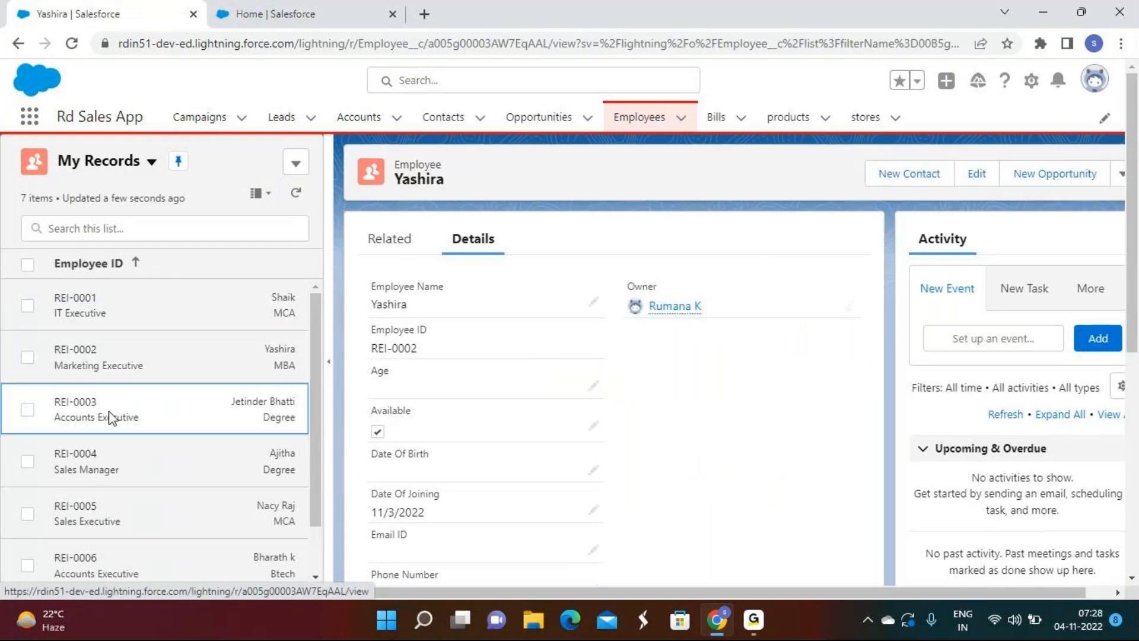
click(128, 319)
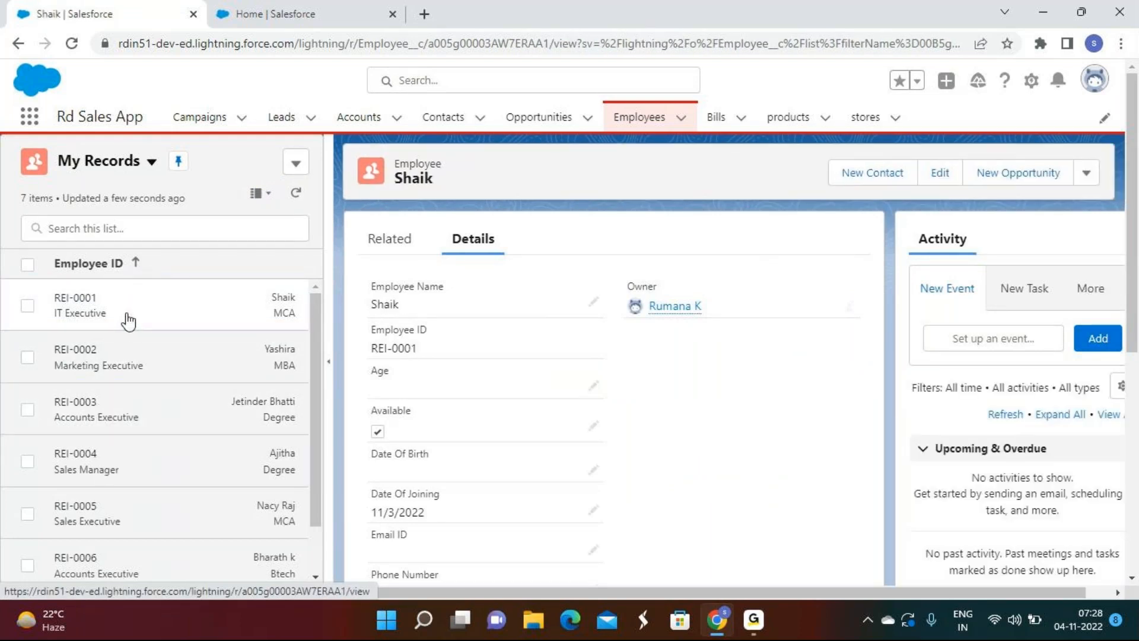
click(258, 198)
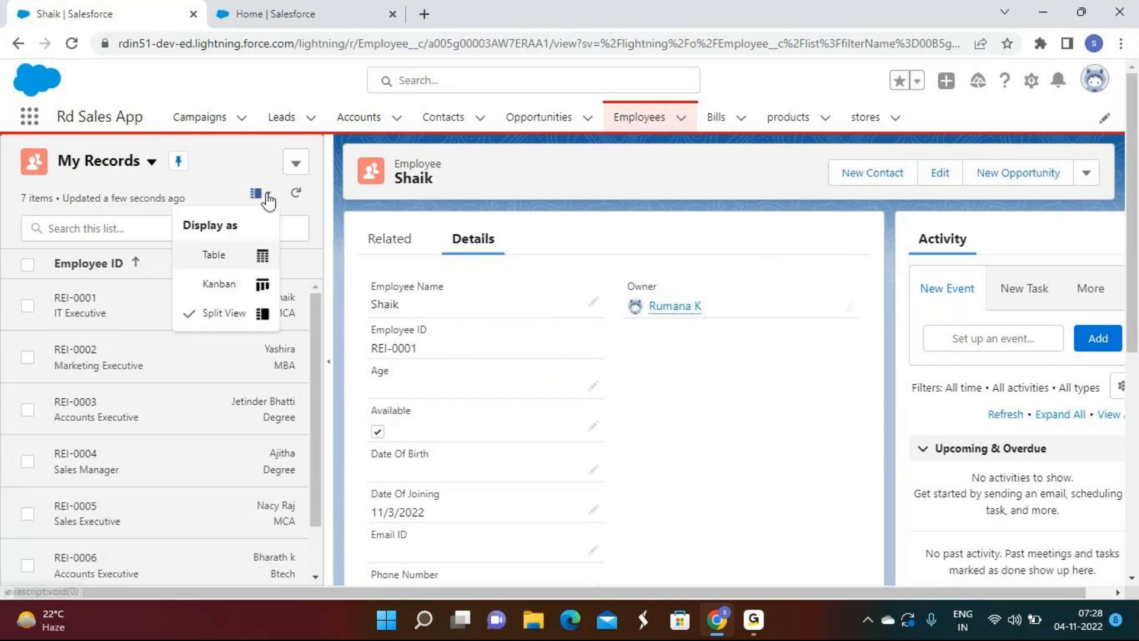
click(245, 254)
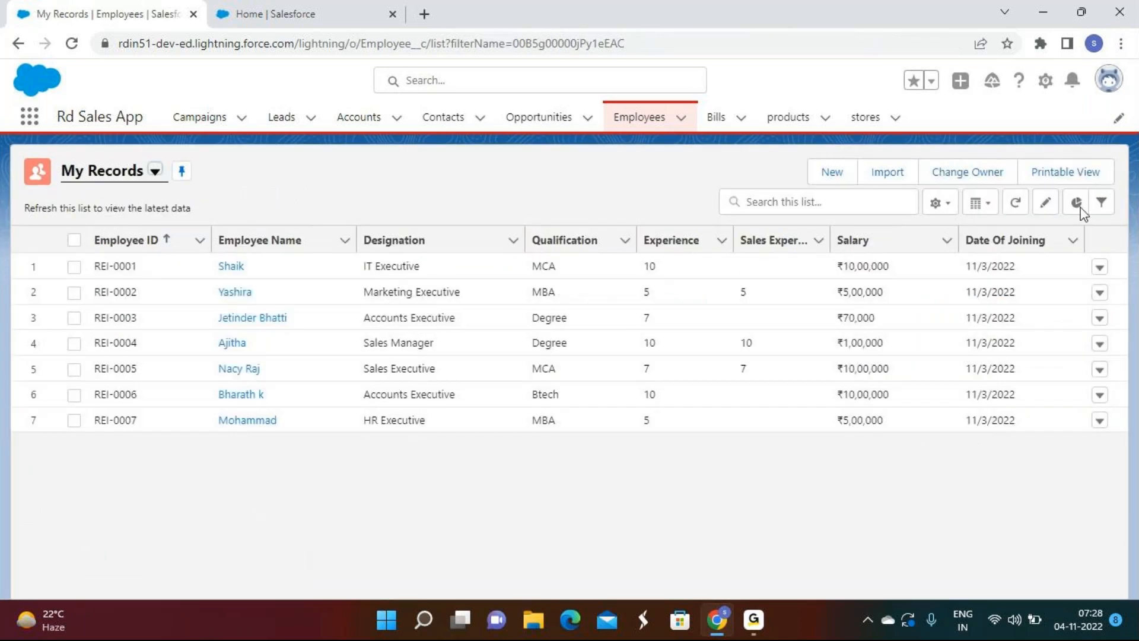
Step: Cycle the list through Kanban and Split View back to Table, refresh it, and start inline editing
click(984, 203)
click(989, 303)
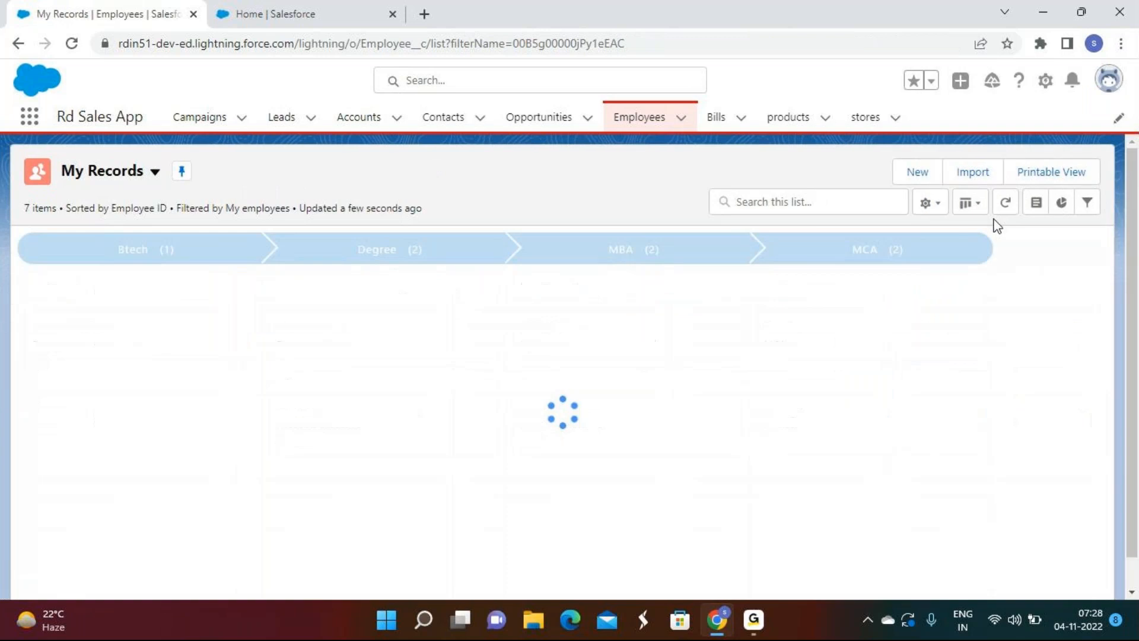
click(982, 210)
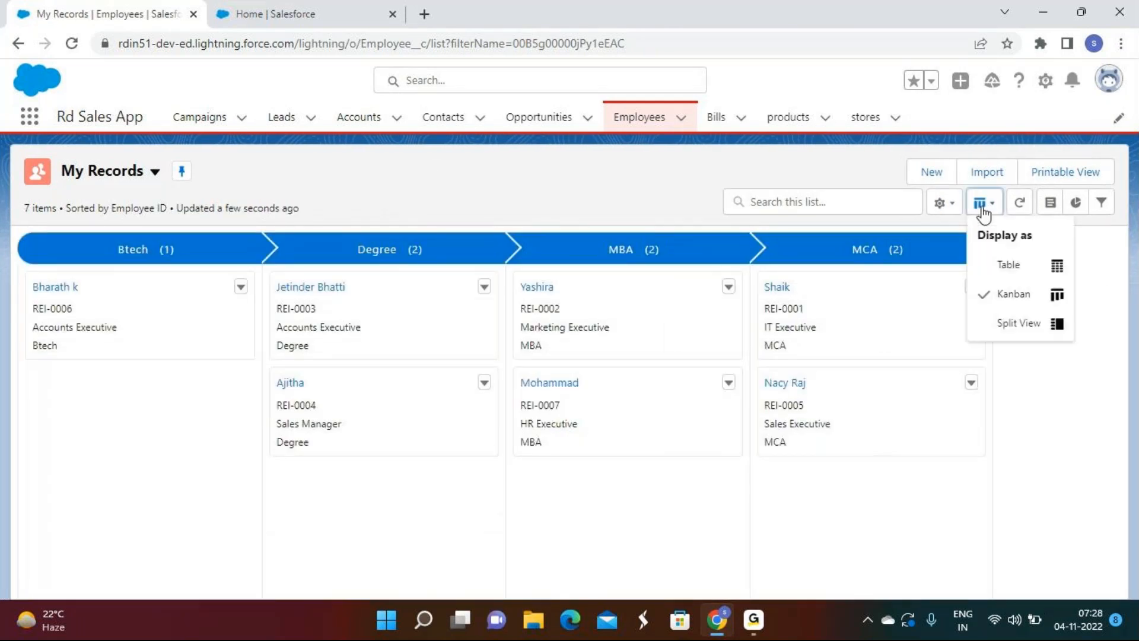
click(986, 331)
click(264, 195)
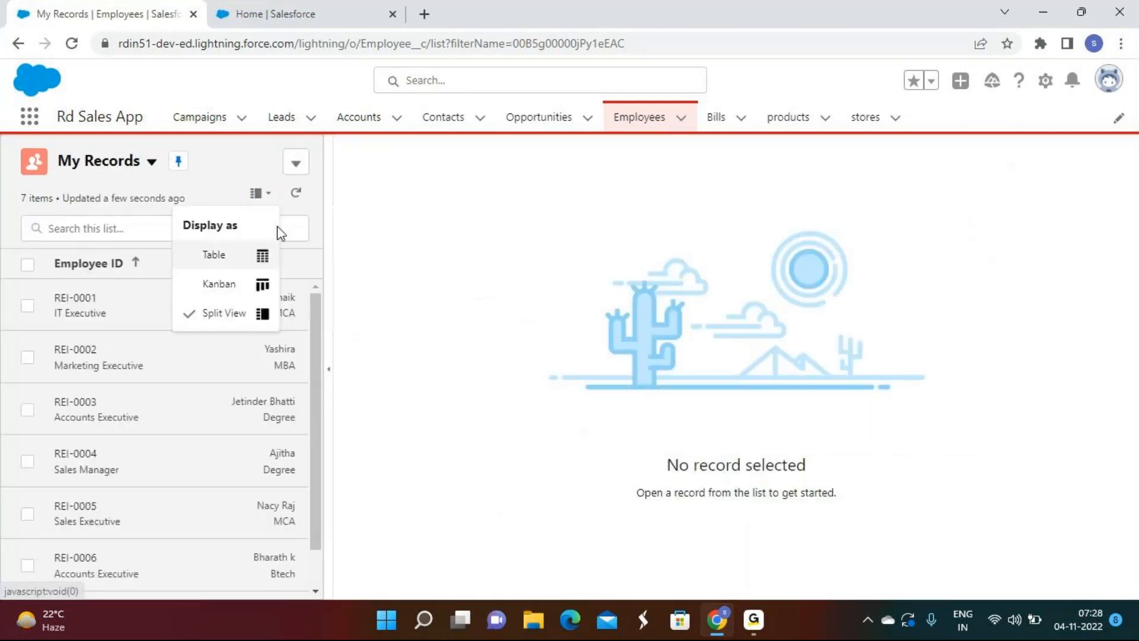
click(245, 256)
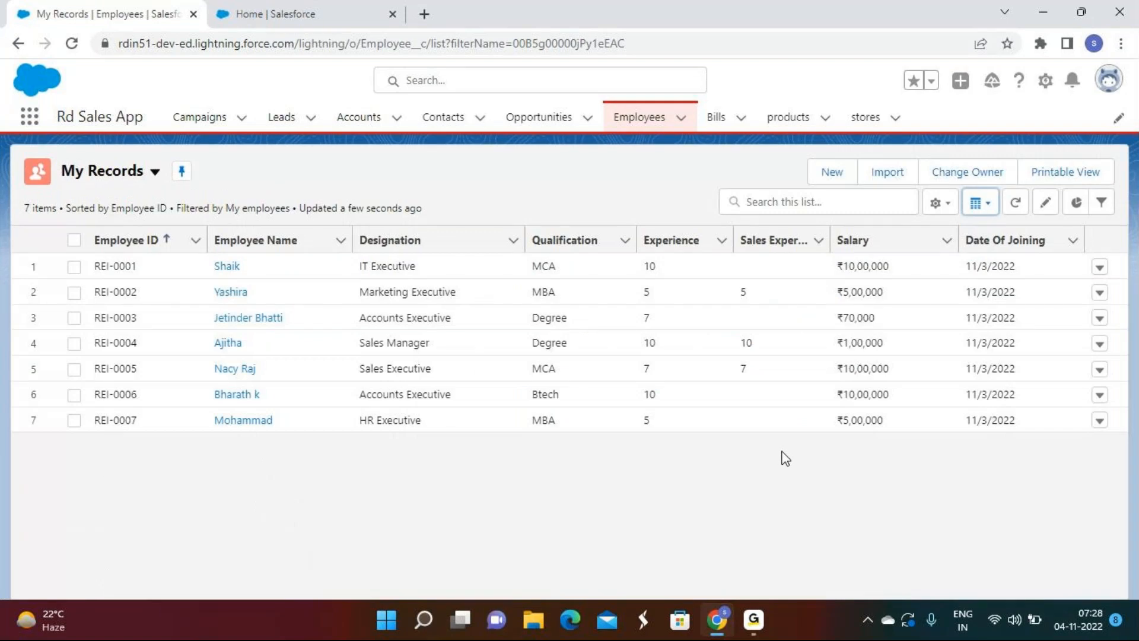
click(1015, 205)
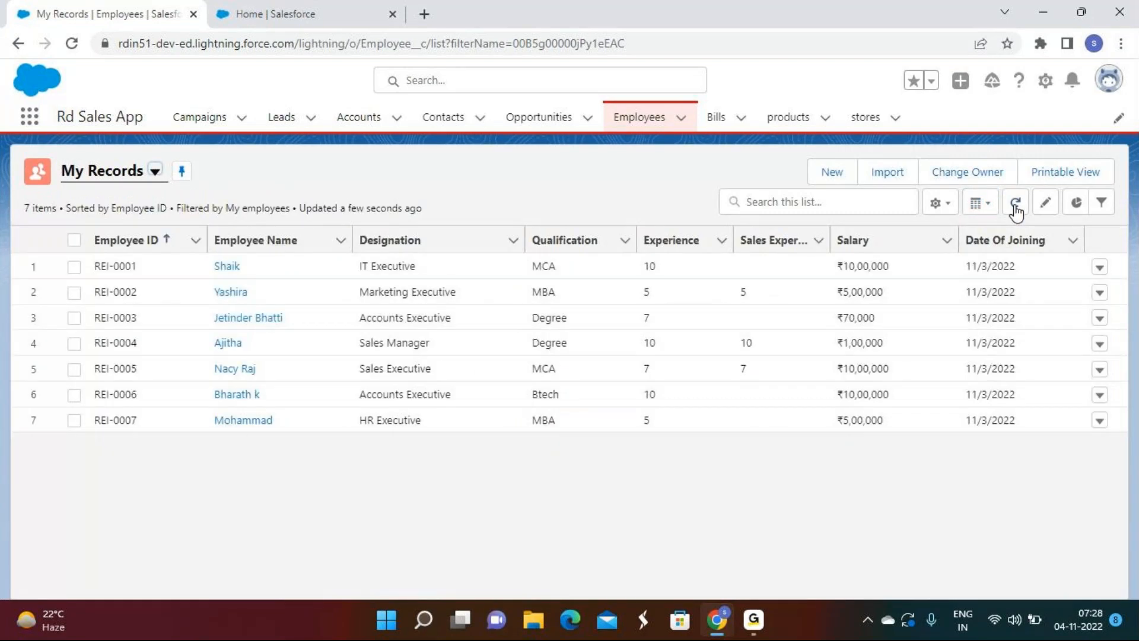
click(1045, 205)
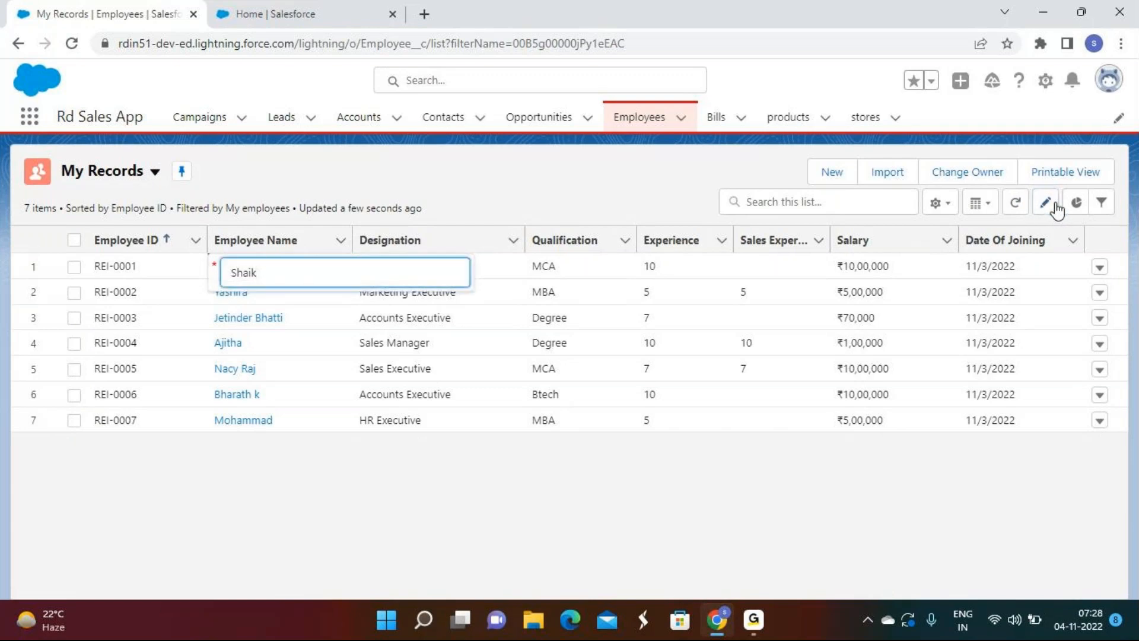
click(643, 182)
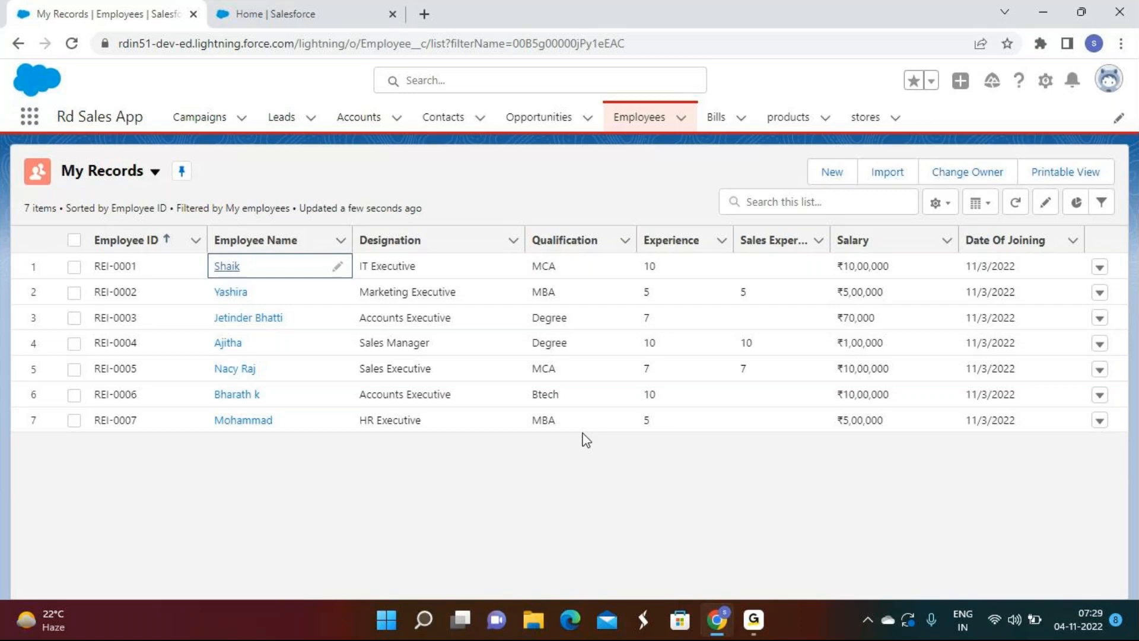
Step: Start a new chart on the employee list and name it Test
click(1075, 205)
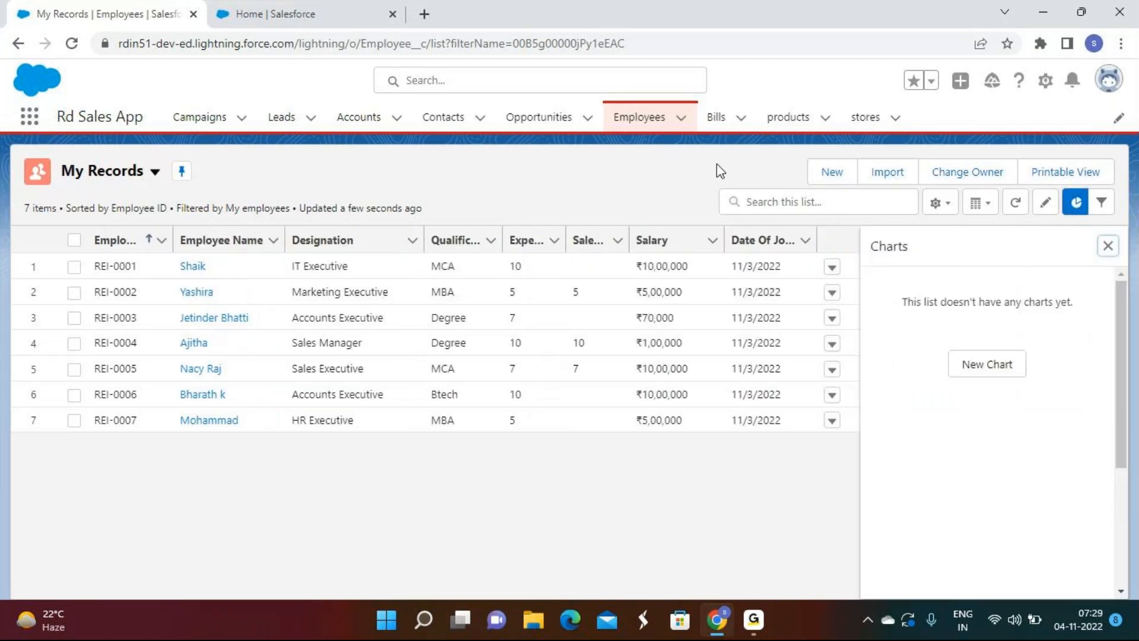
click(959, 372)
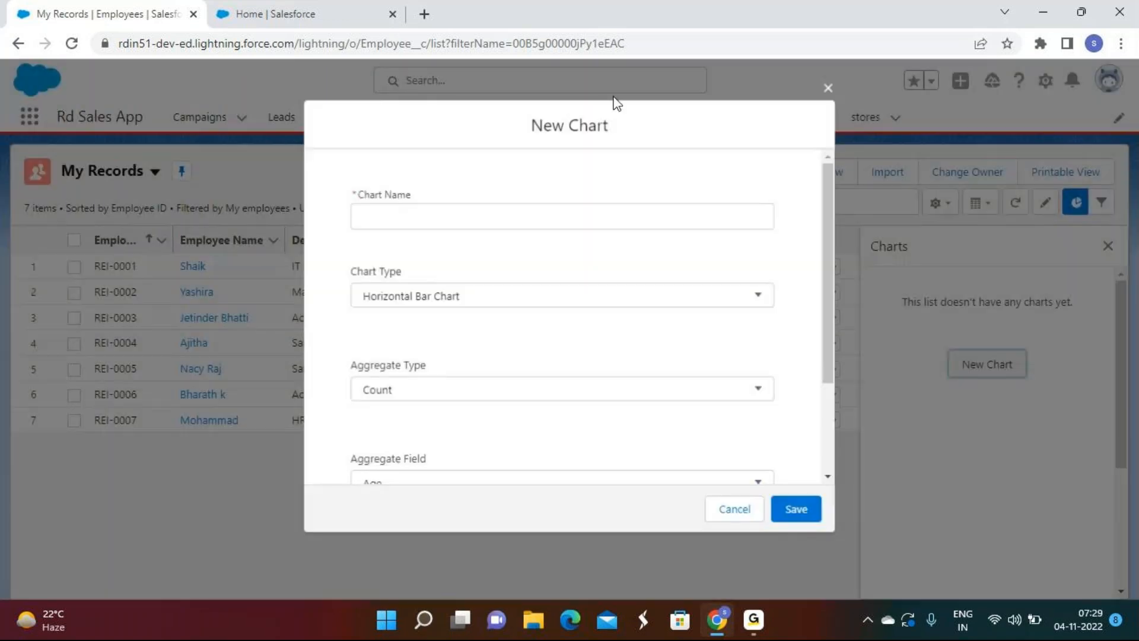
click(402, 221)
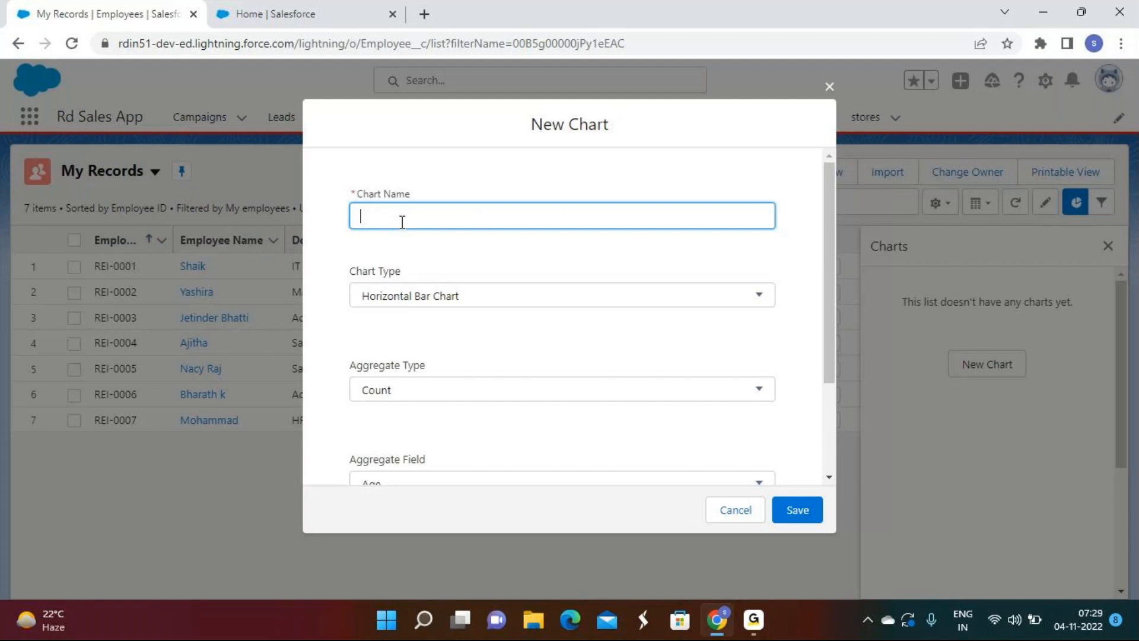
text(Test)
Step: Keep Horizontal Bar Chart as the chart type and Count as the aggregate type
click(450, 296)
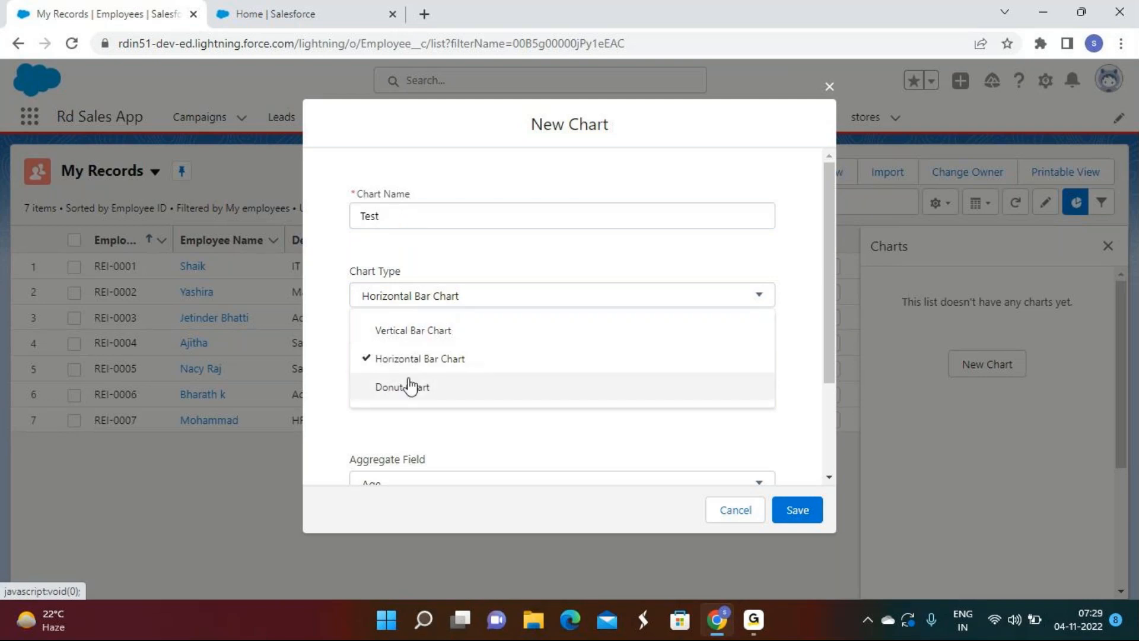
click(450, 253)
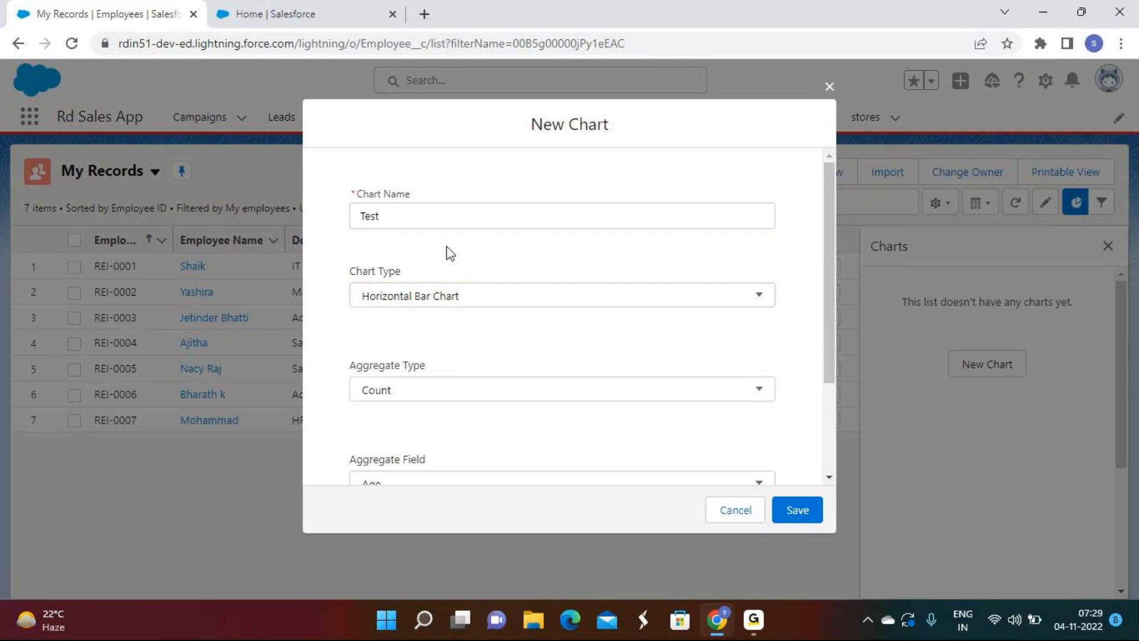
click(417, 389)
click(457, 366)
scroll(450, 340, down, 3)
click(408, 303)
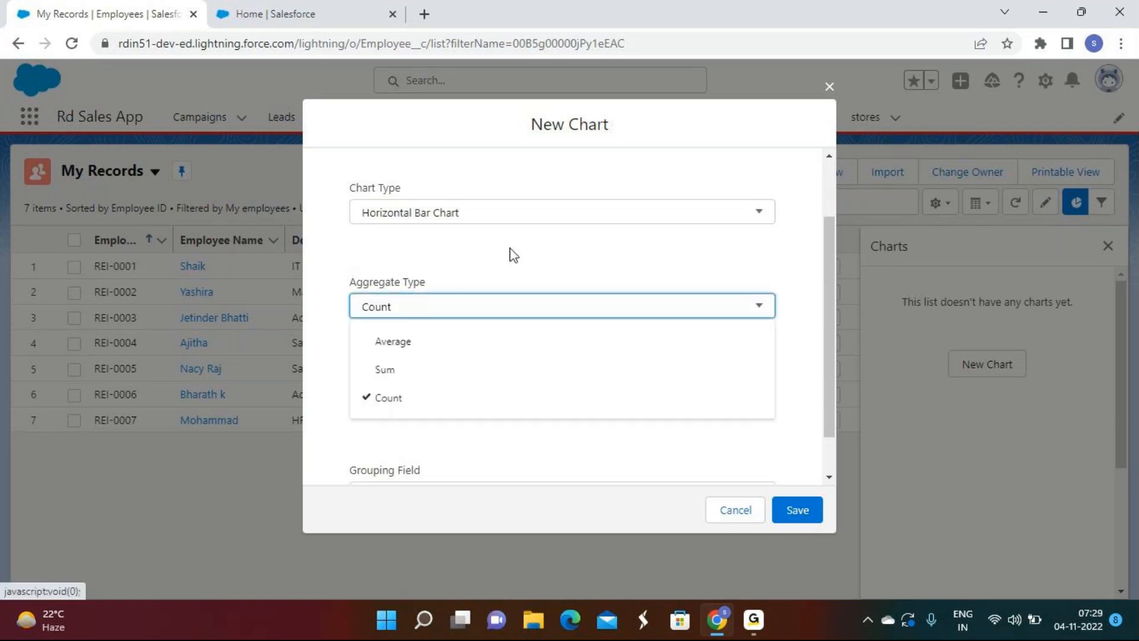
click(514, 255)
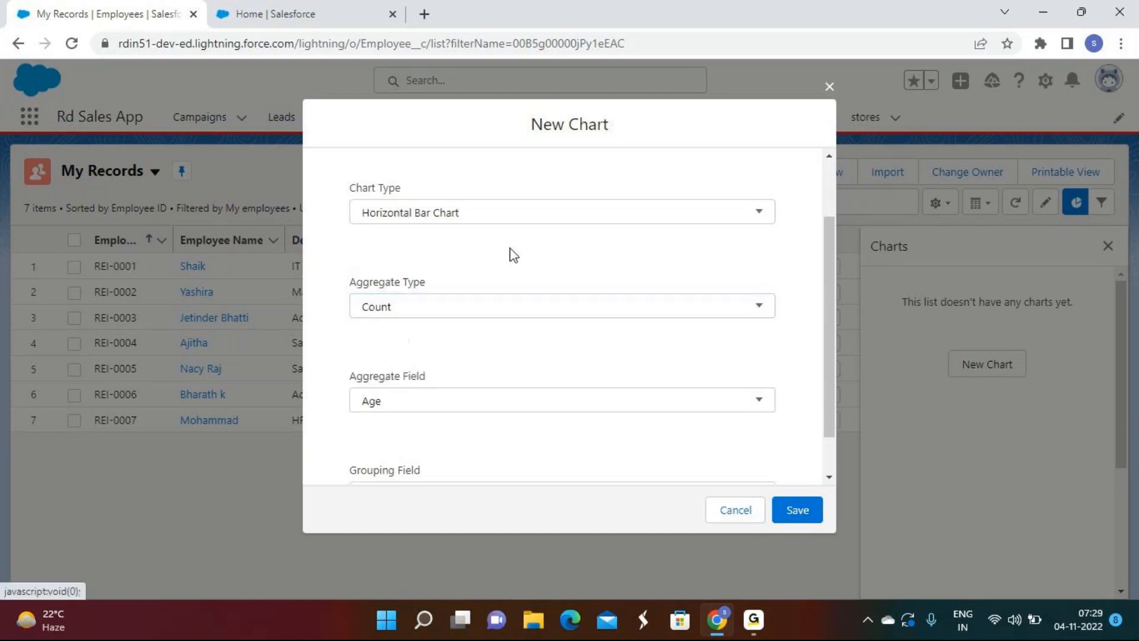
scroll(512, 254, down, 1)
Step: Set the aggregate field to Designation and the grouping field to Designation
click(385, 349)
scroll(437, 387, down, 2)
click(416, 401)
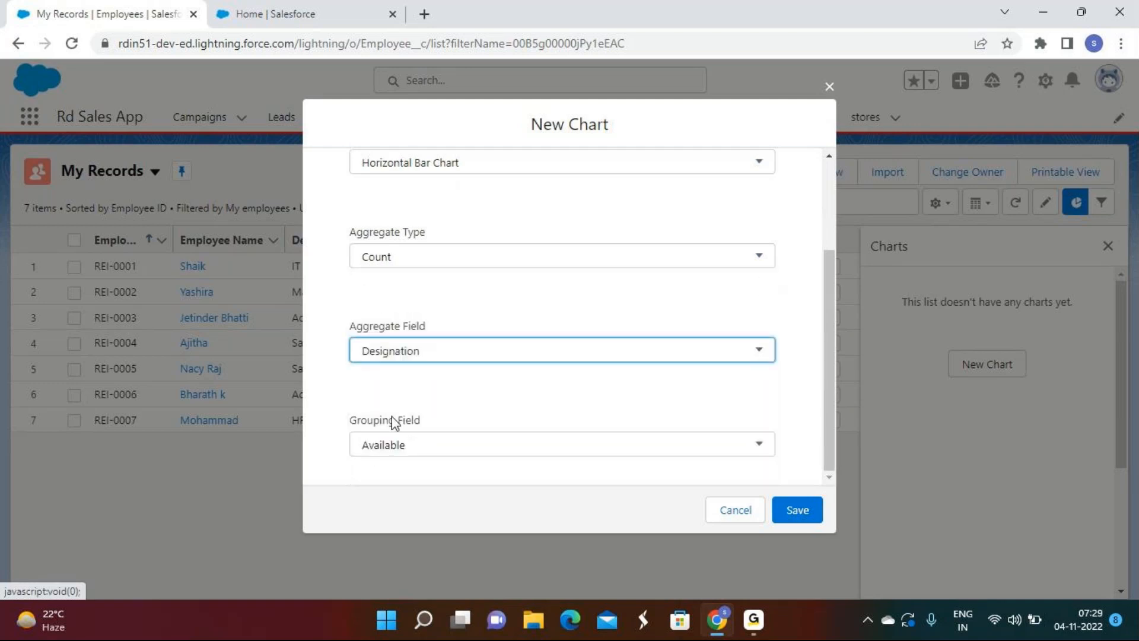
click(391, 438)
scroll(418, 369, down, 2)
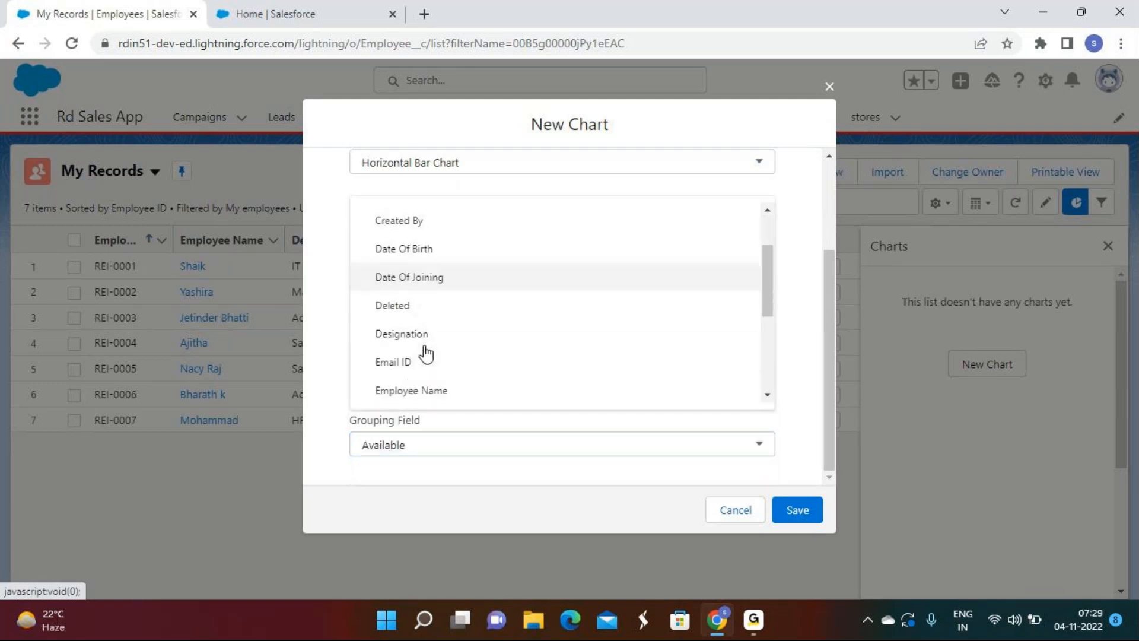
click(422, 335)
Step: After a save error, change the grouping field to Qualification and save the Test chart
click(797, 512)
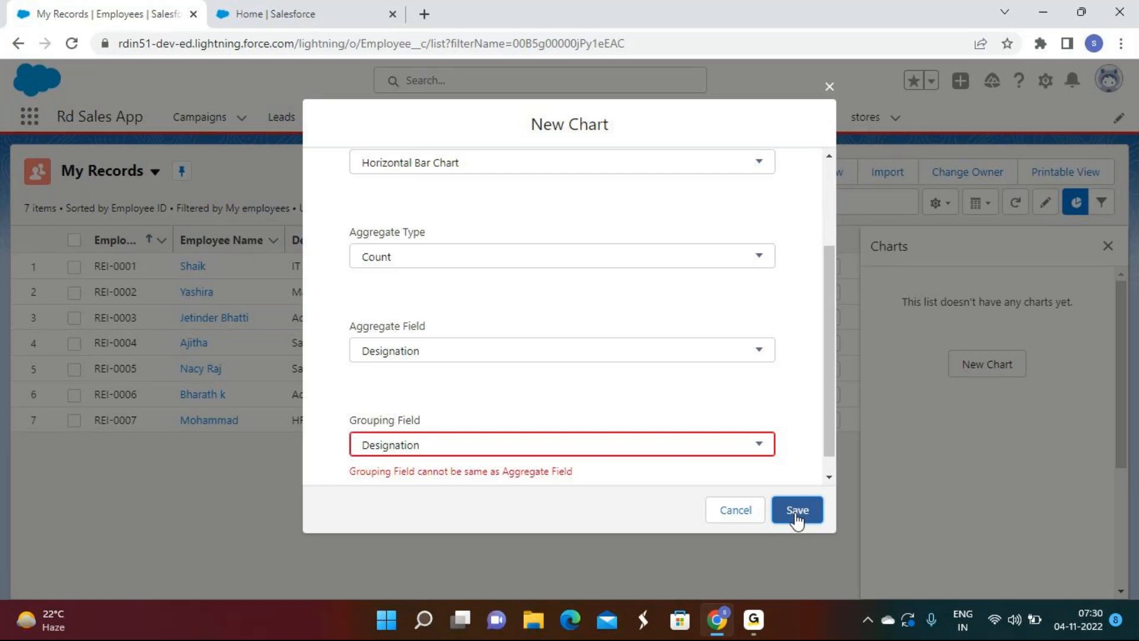
click(475, 446)
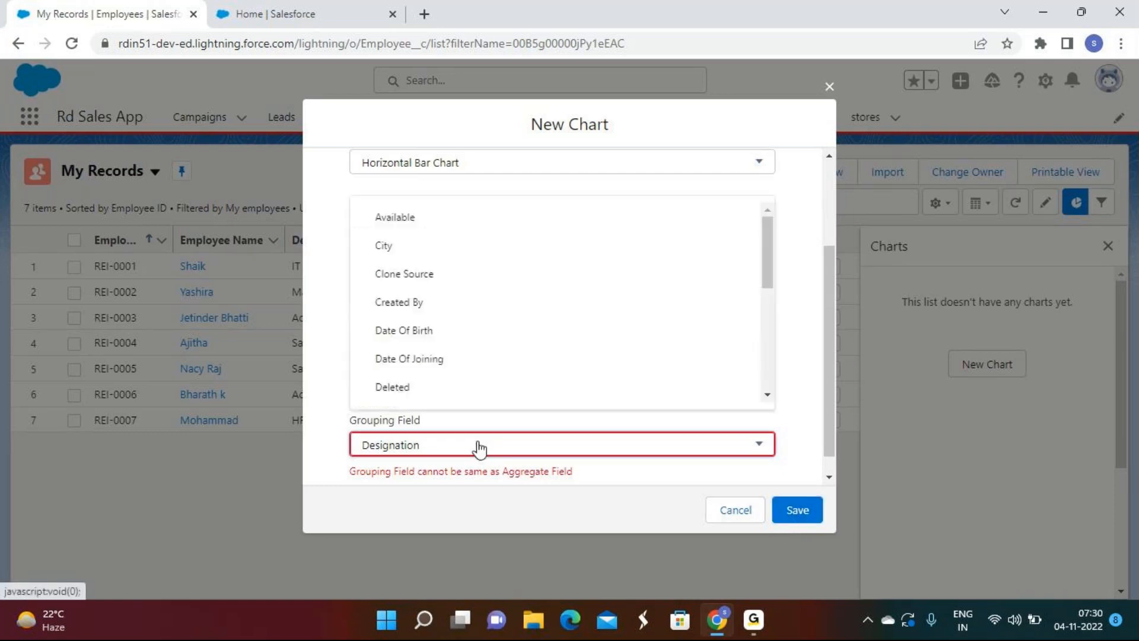
scroll(435, 318, down, 5)
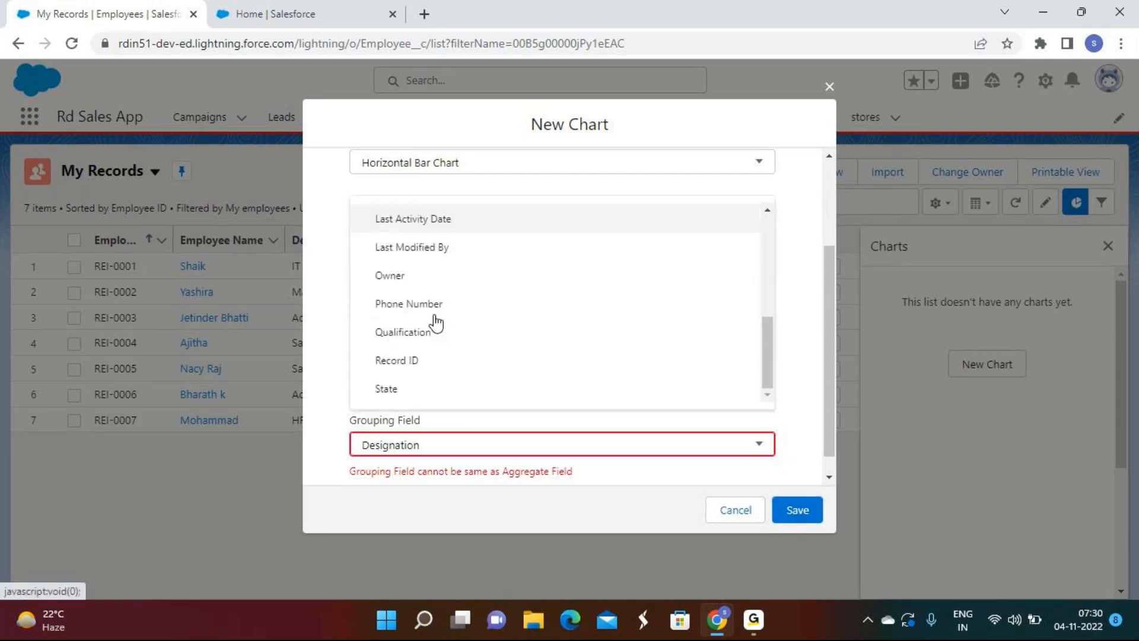
click(435, 325)
click(793, 517)
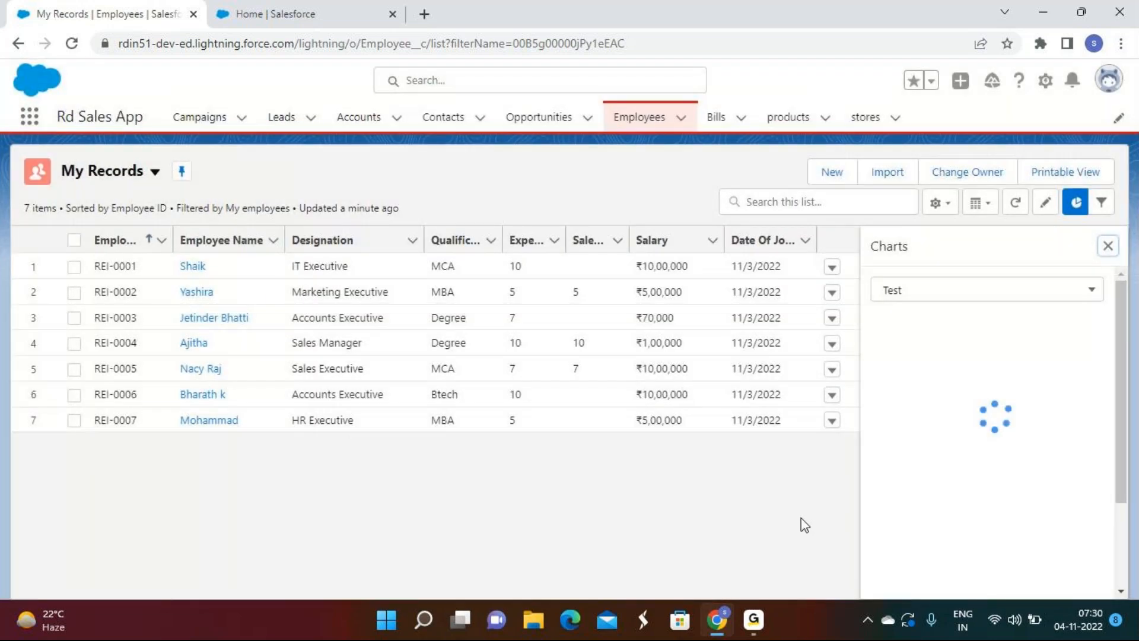
Step: Preview the chart as vertical bars, horizontal bars and donut, then cancel the chart editor
scroll(1016, 415, down, 2)
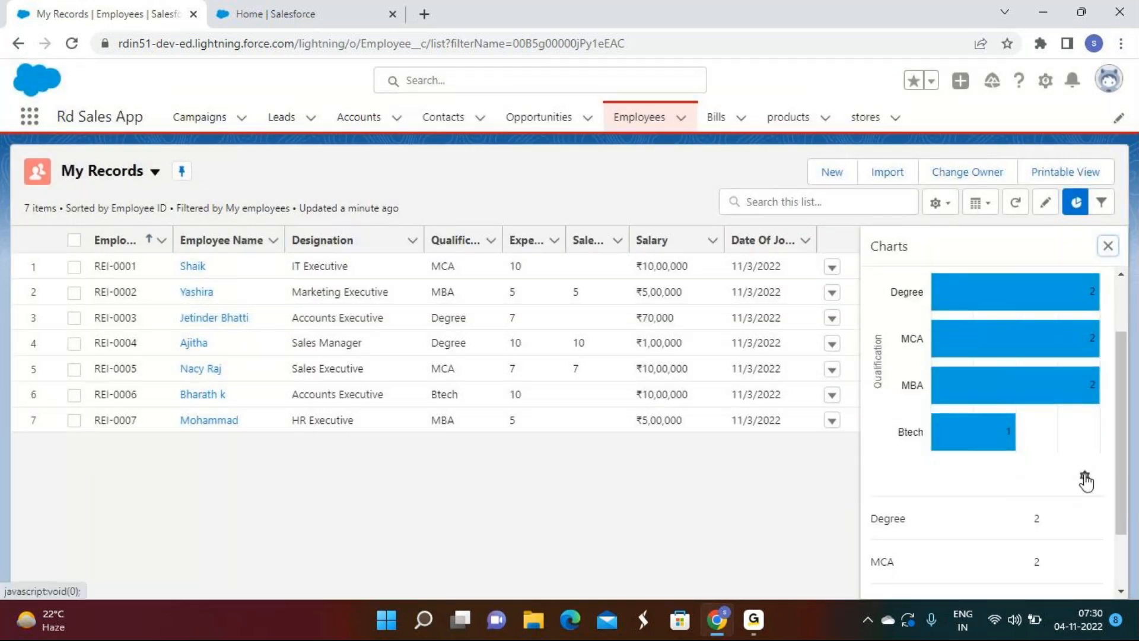
click(1085, 475)
click(1012, 283)
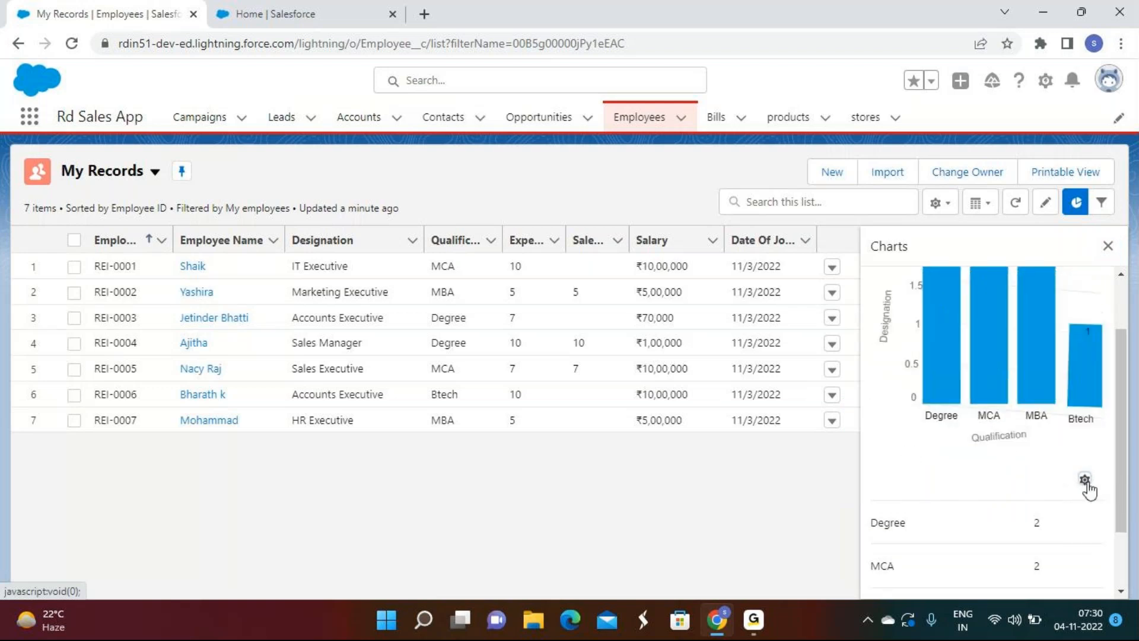
click(1085, 559)
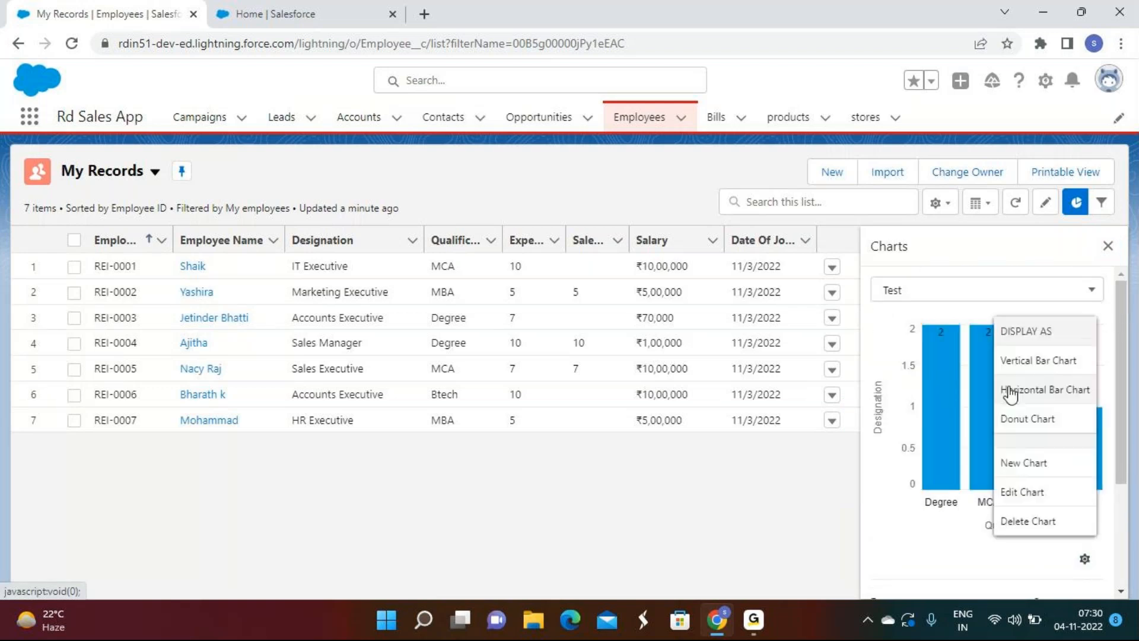
click(1010, 392)
click(1084, 559)
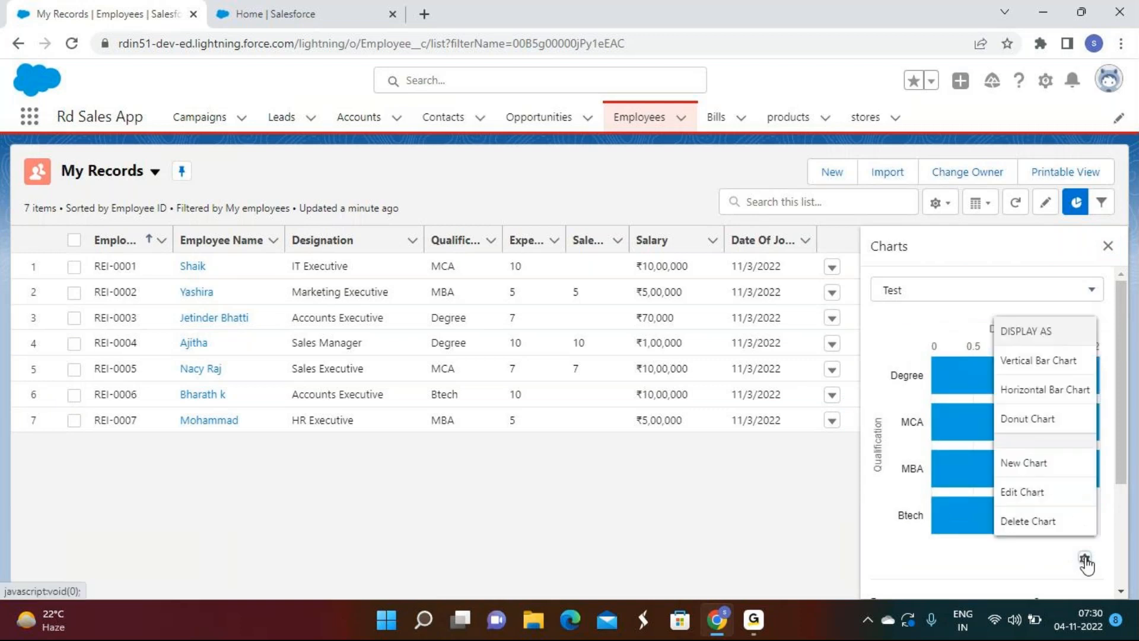
click(1035, 418)
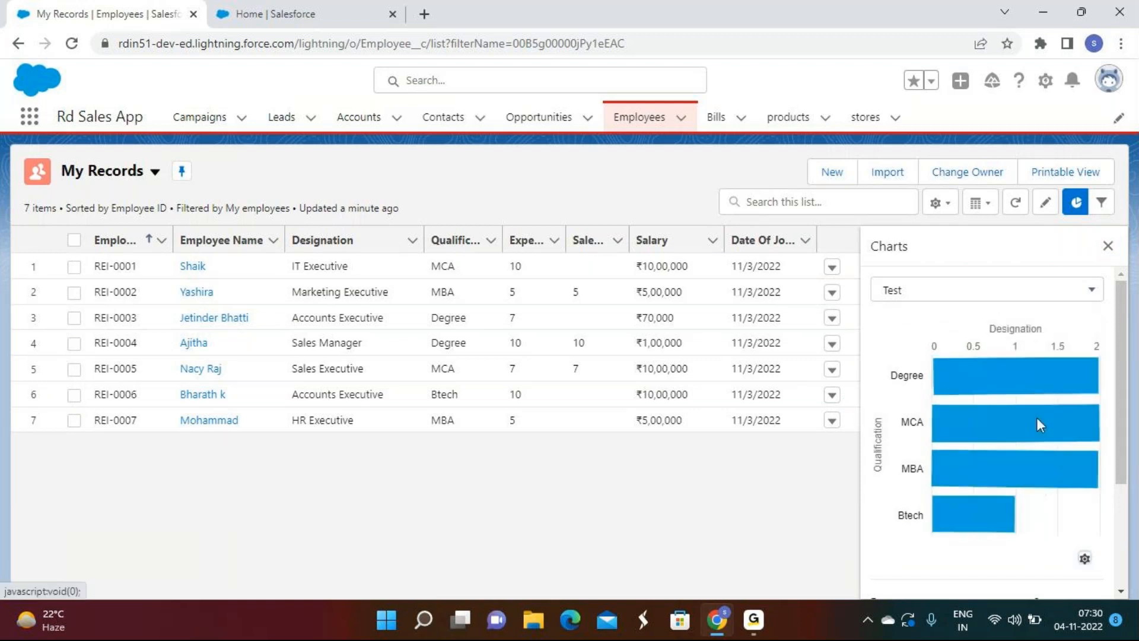
click(1084, 559)
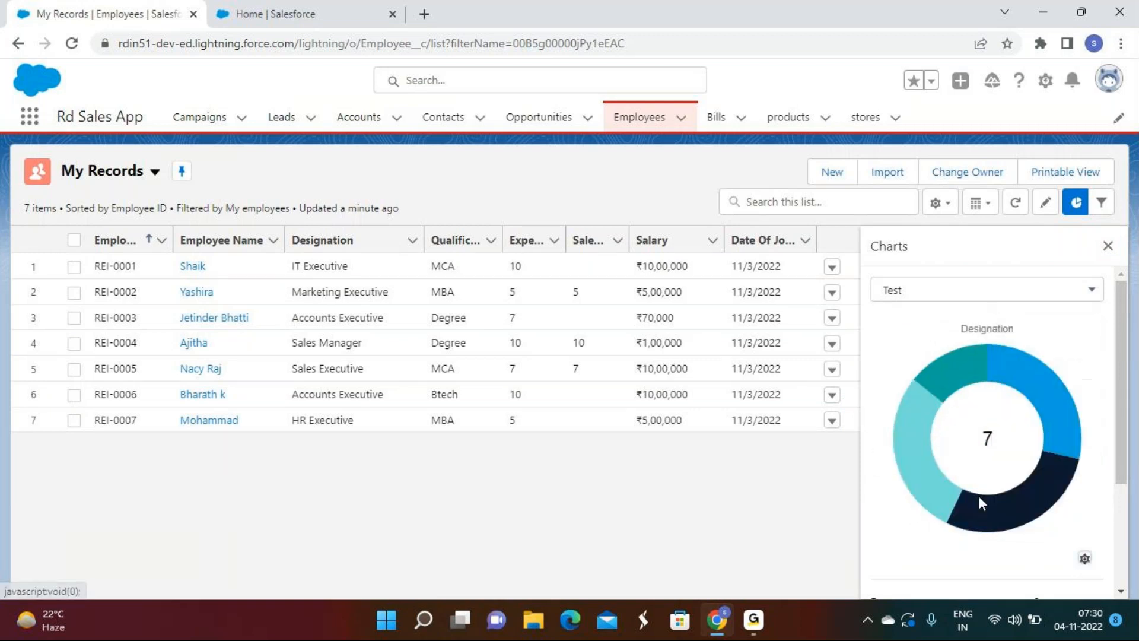
scroll(580, 338, down, 3)
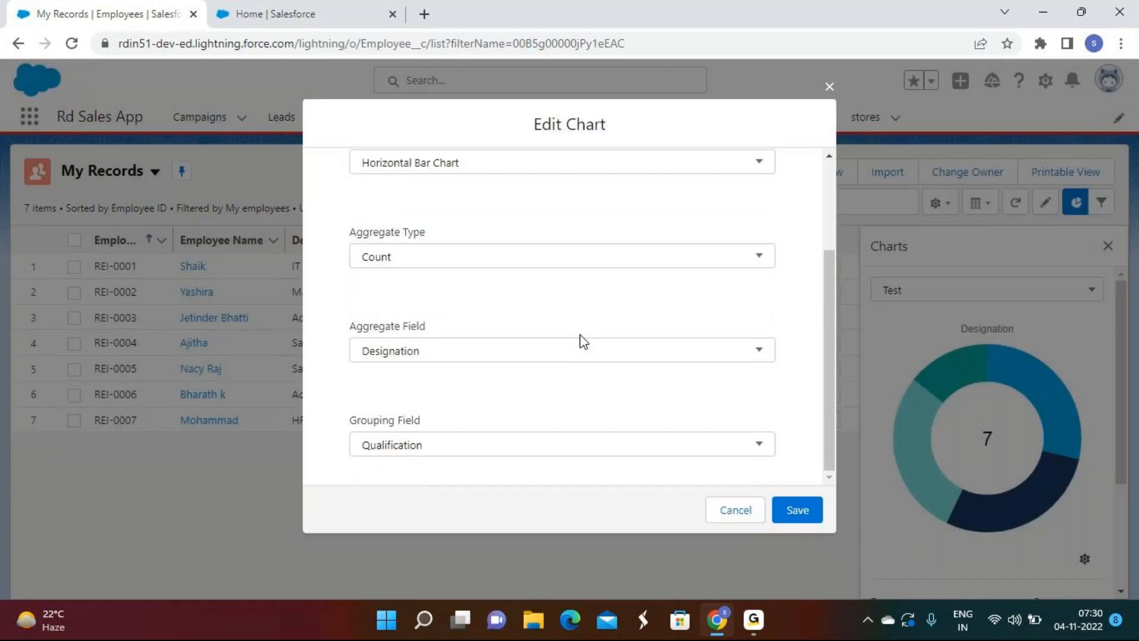
click(735, 510)
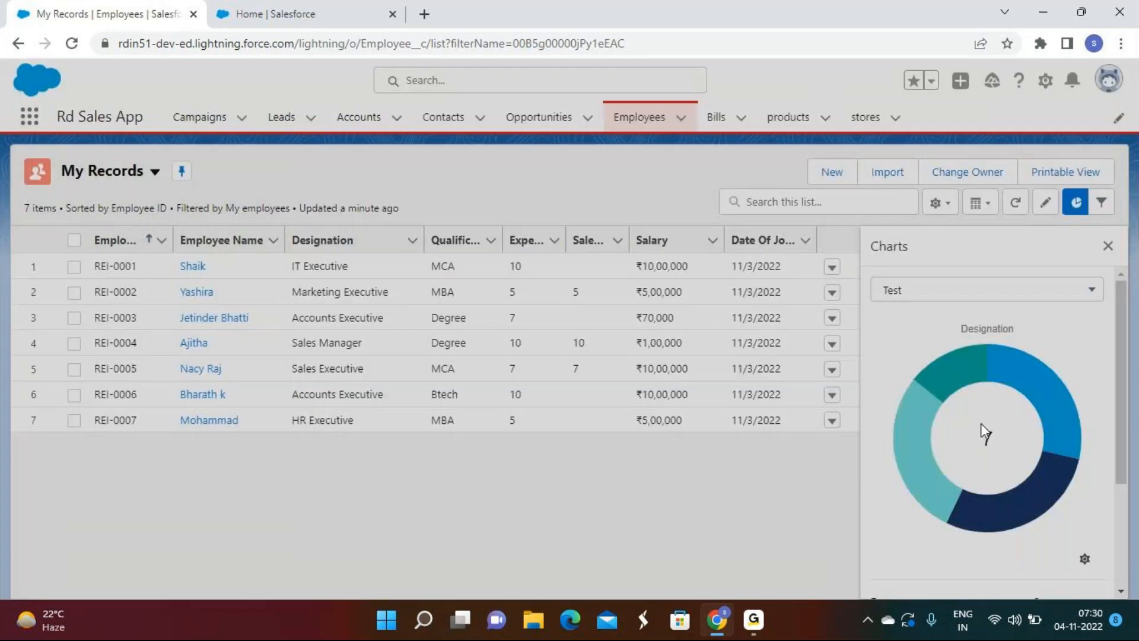
Step: Delete the Test chart from its options menu and confirm the deletion
scroll(990, 430, down, 3)
scroll(1001, 436, up, 4)
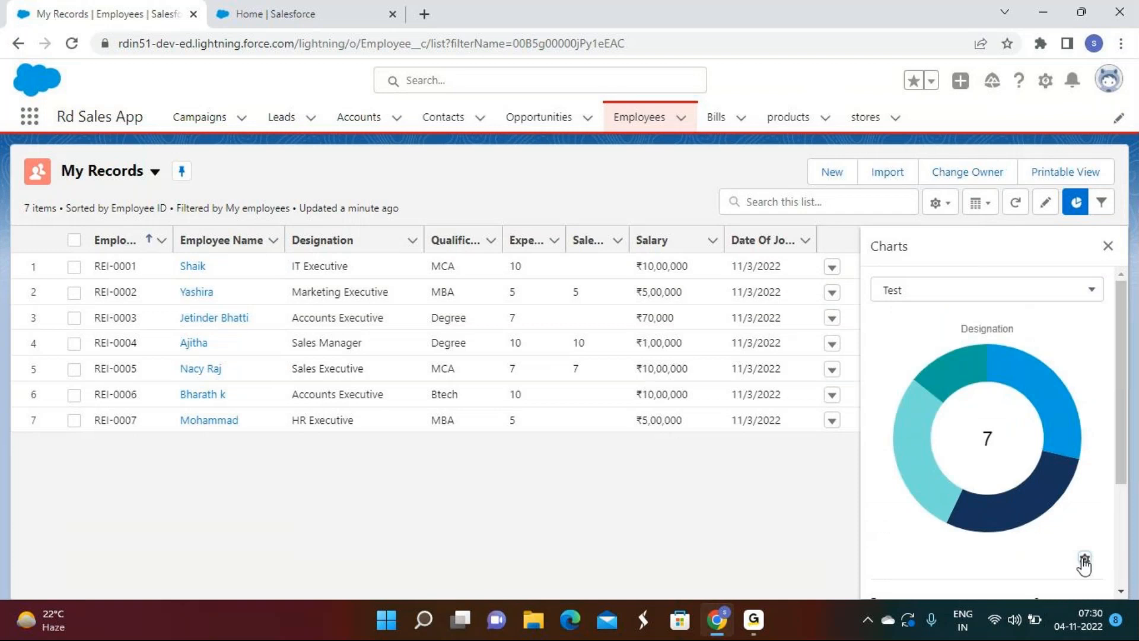
click(1083, 559)
click(1027, 517)
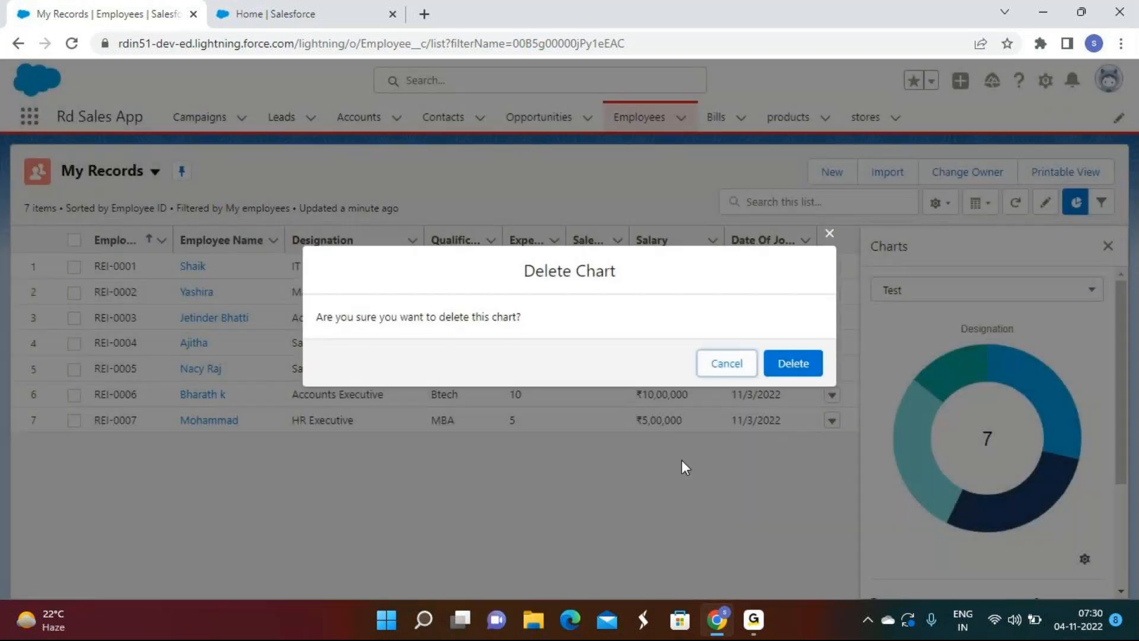
click(789, 364)
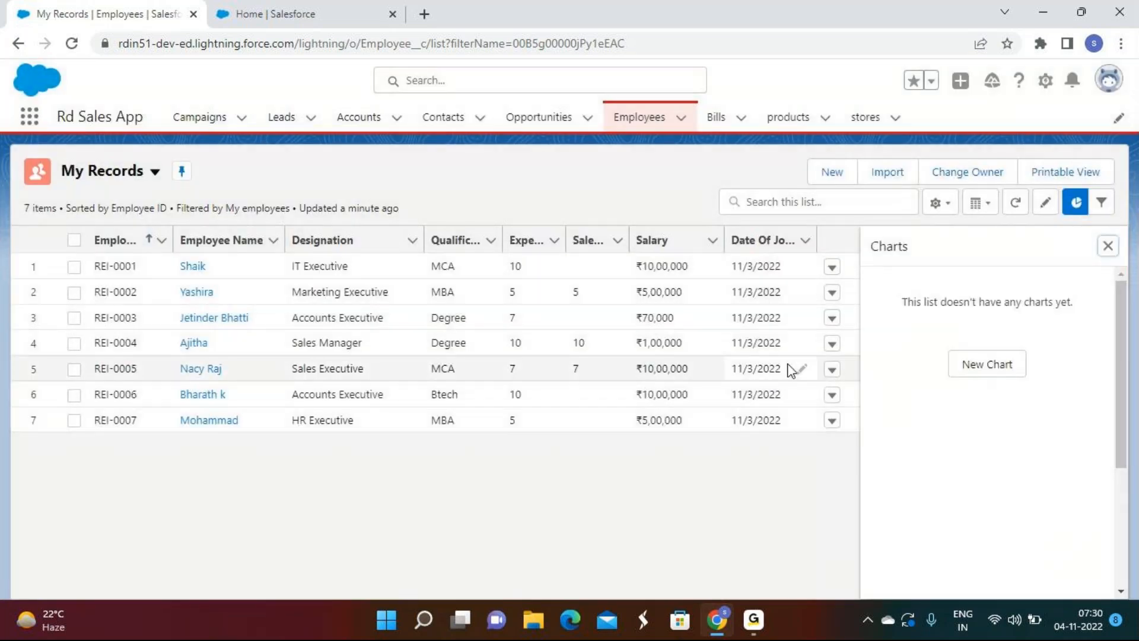
Step: Hide the Charts panel, cancel a new Employee form, and open the list's printable view
click(1107, 246)
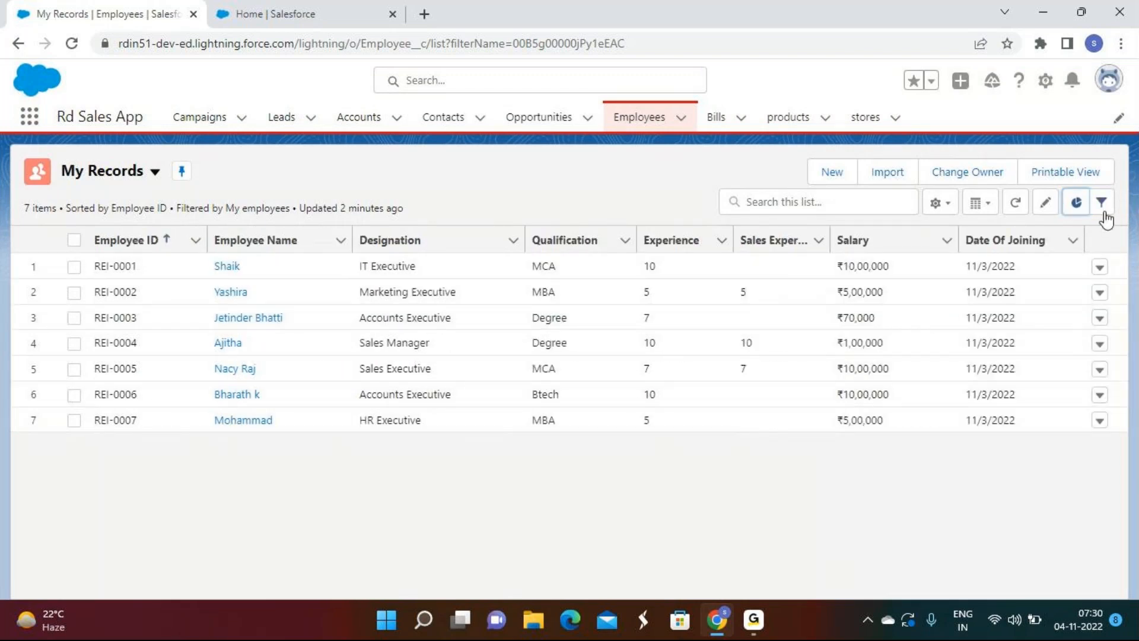
click(830, 174)
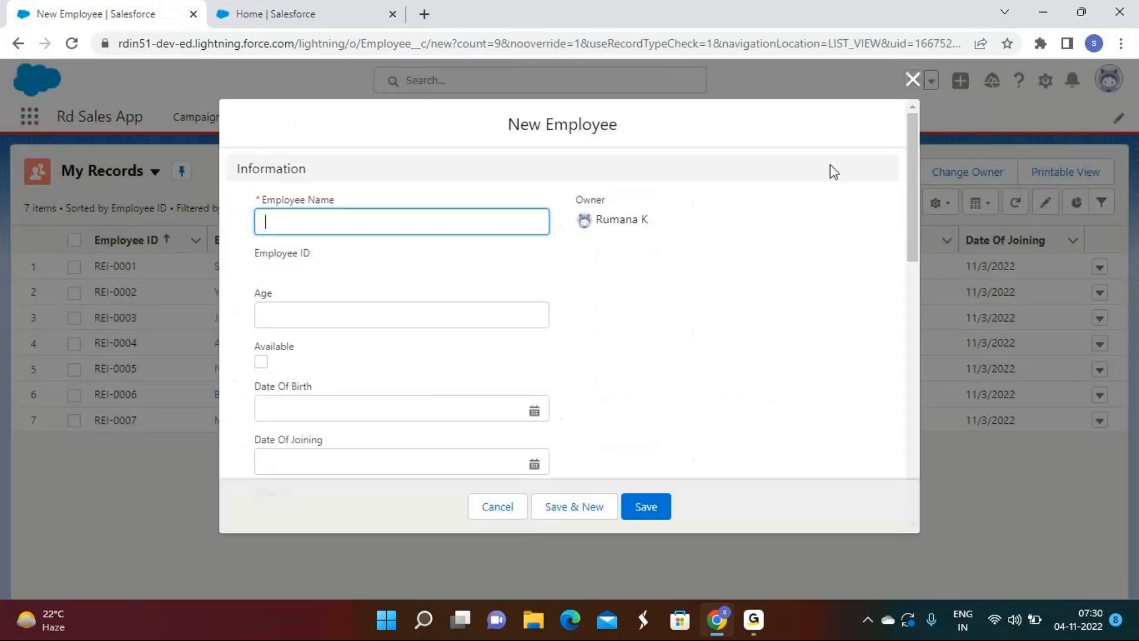
click(913, 81)
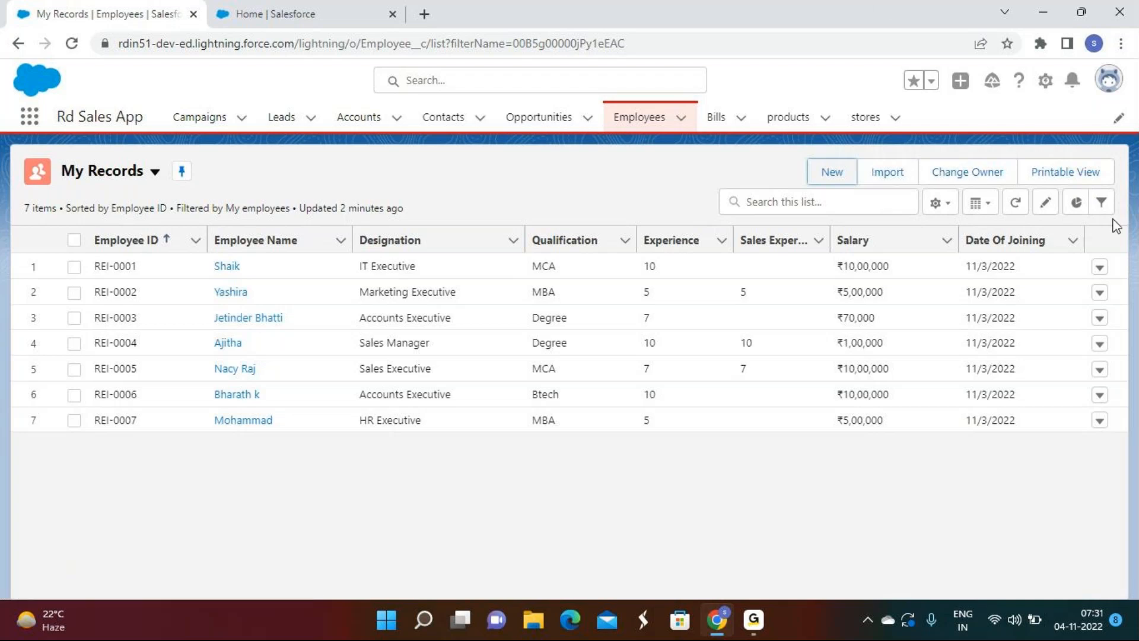
click(1068, 174)
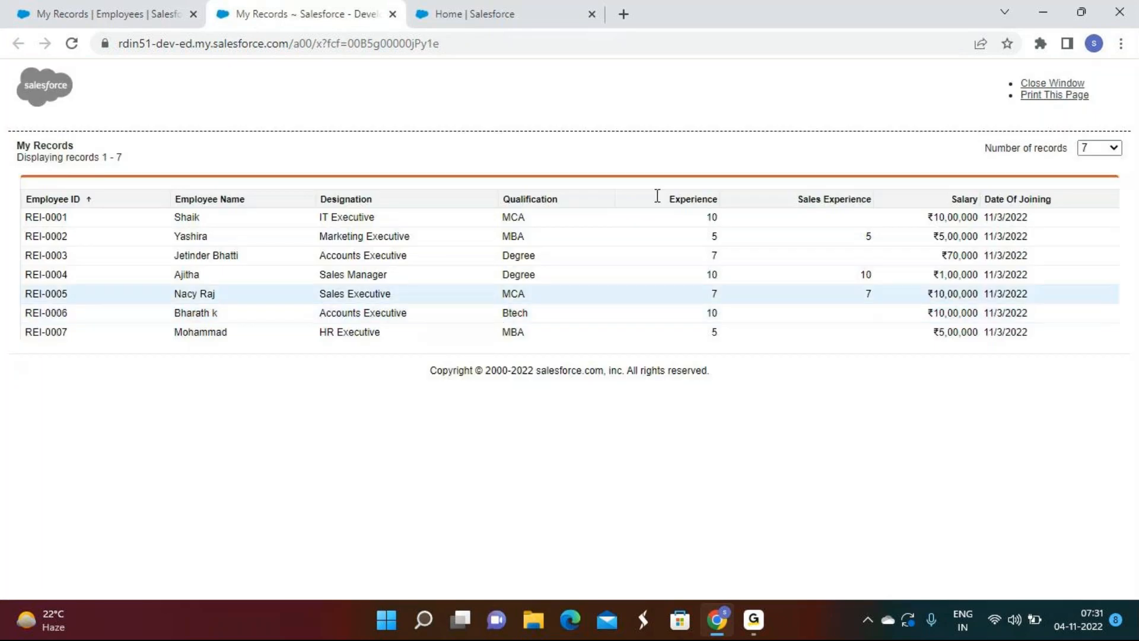
click(1100, 147)
click(1090, 214)
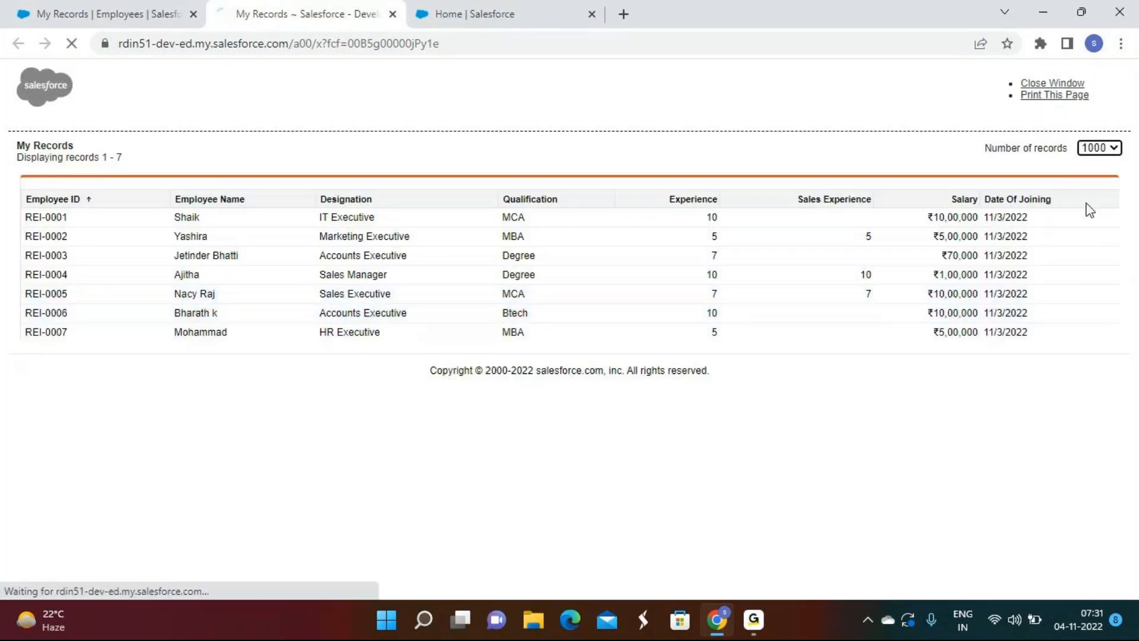
click(1066, 97)
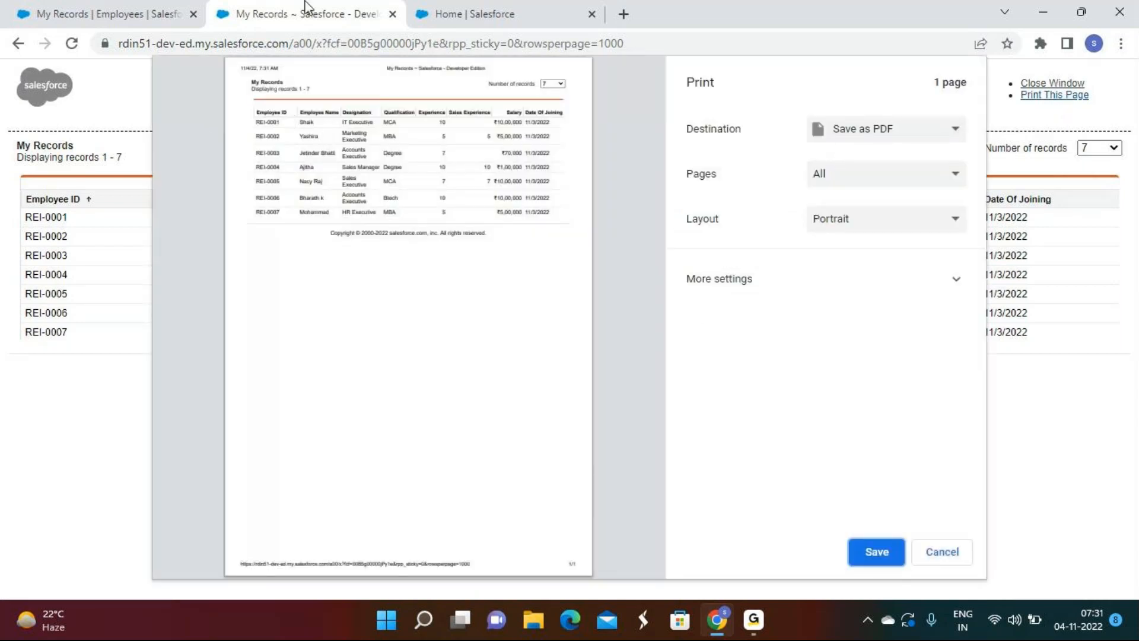
click(392, 14)
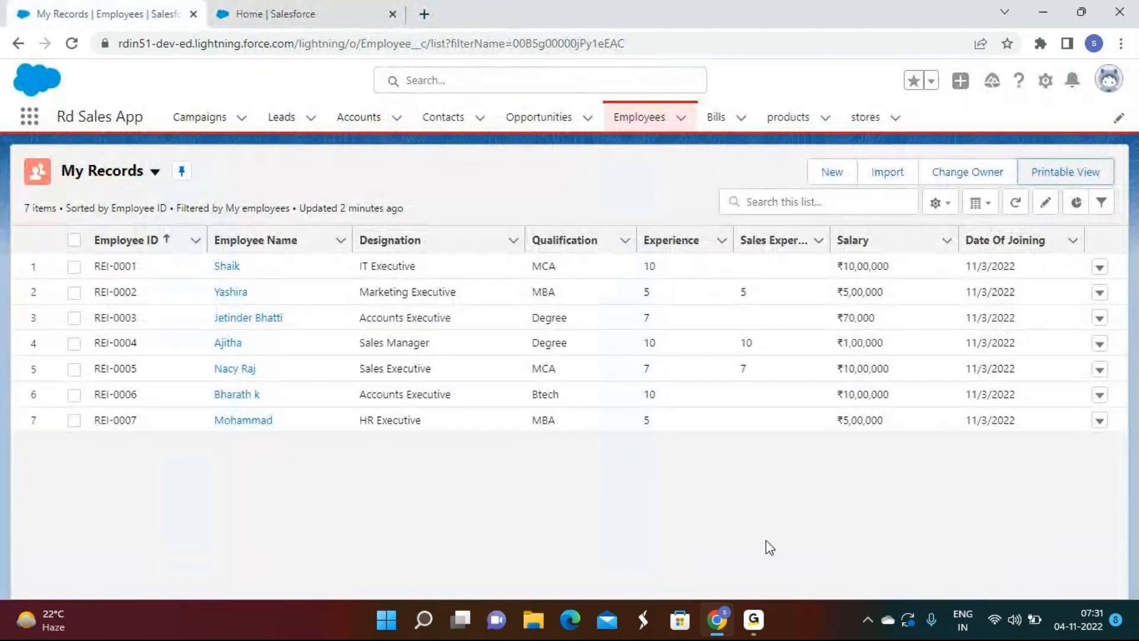
click(752, 620)
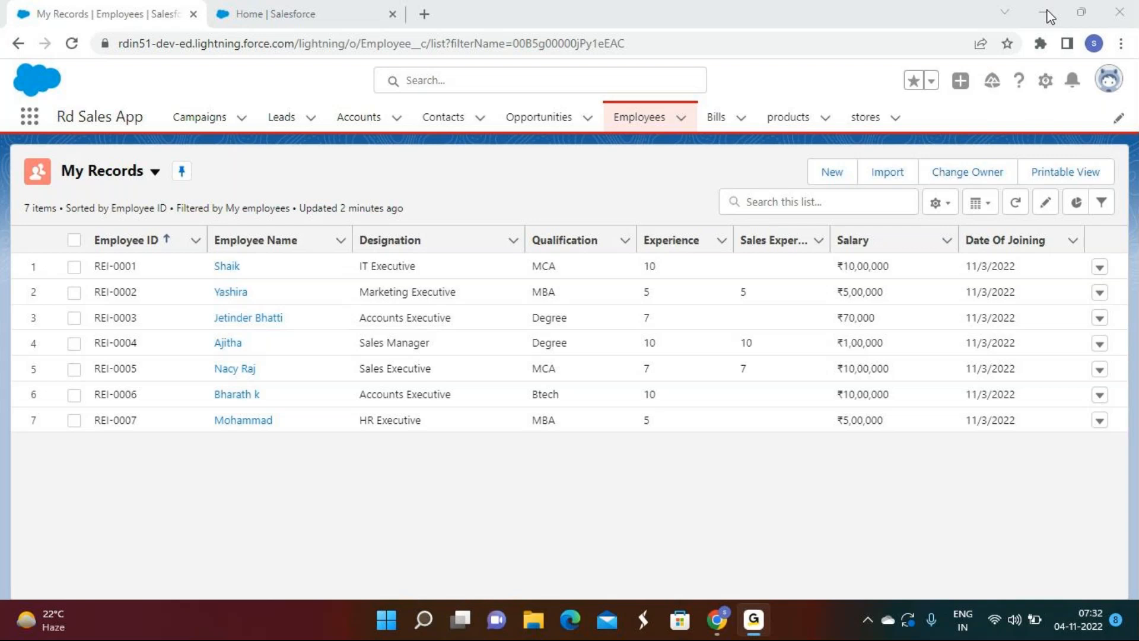
click(1041, 12)
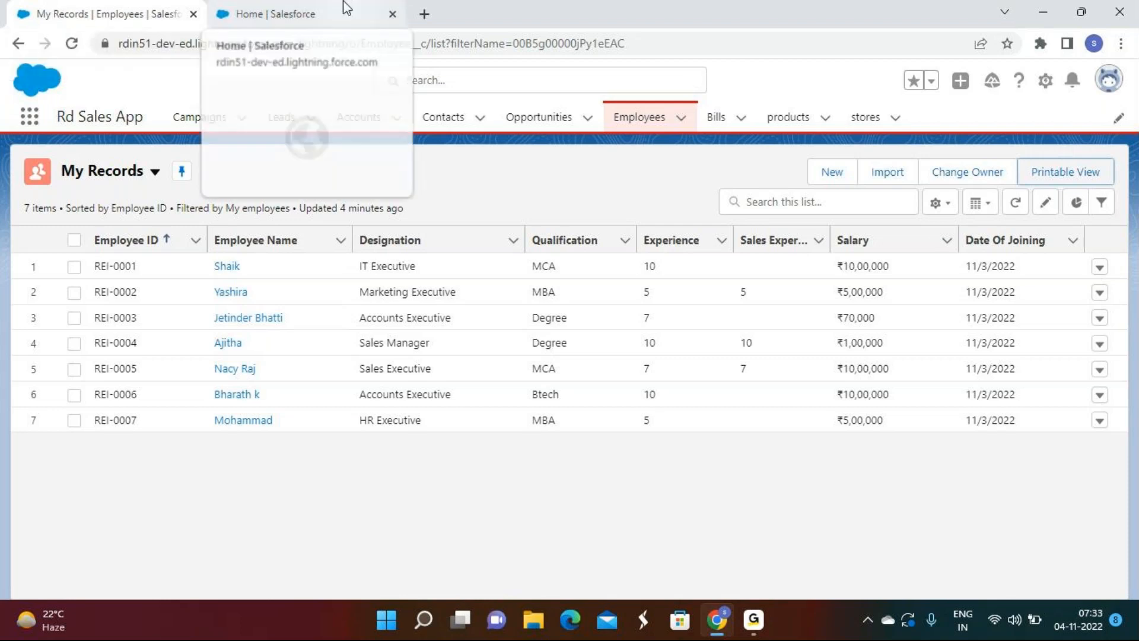
click(332, 17)
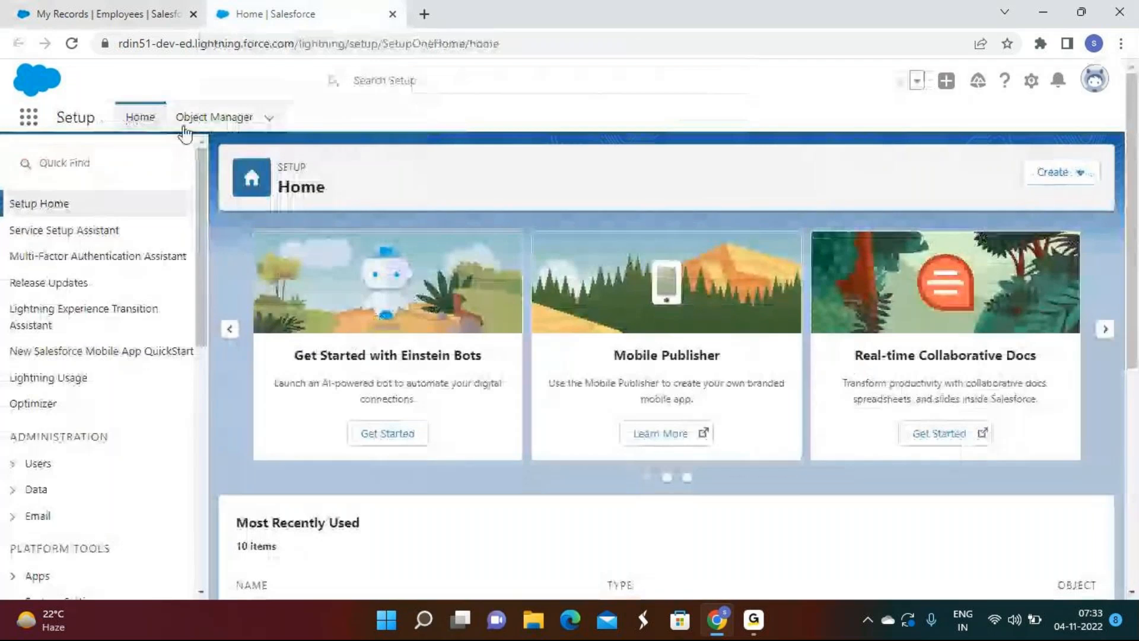
Step: Go to Object Manager in Setup and scroll down its list of objects
click(228, 125)
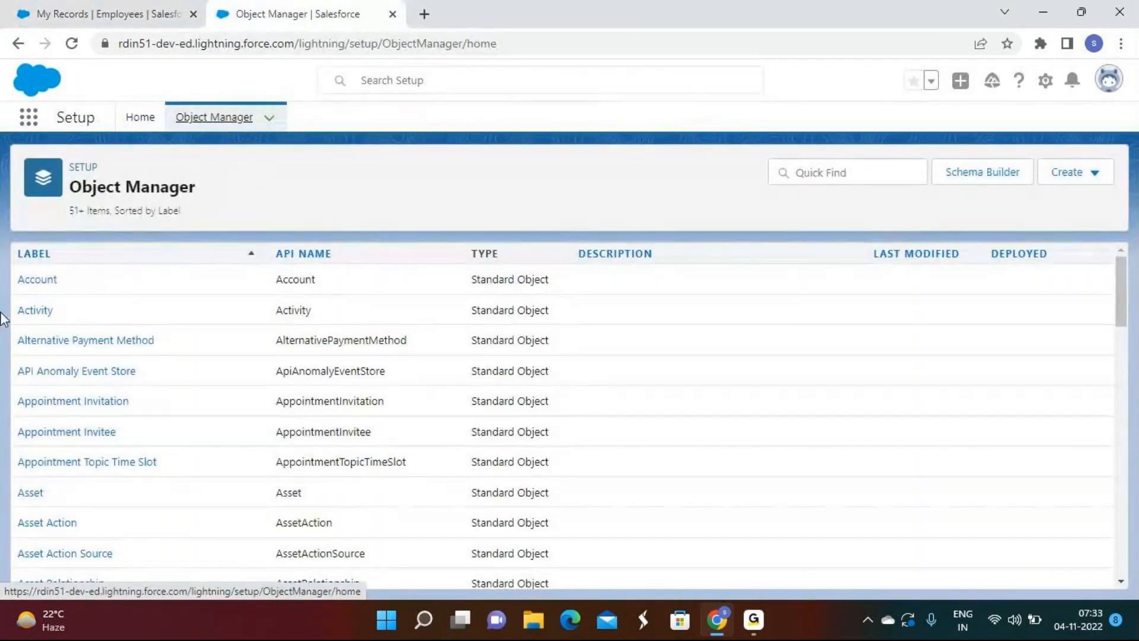
scroll(229, 358, down, 18)
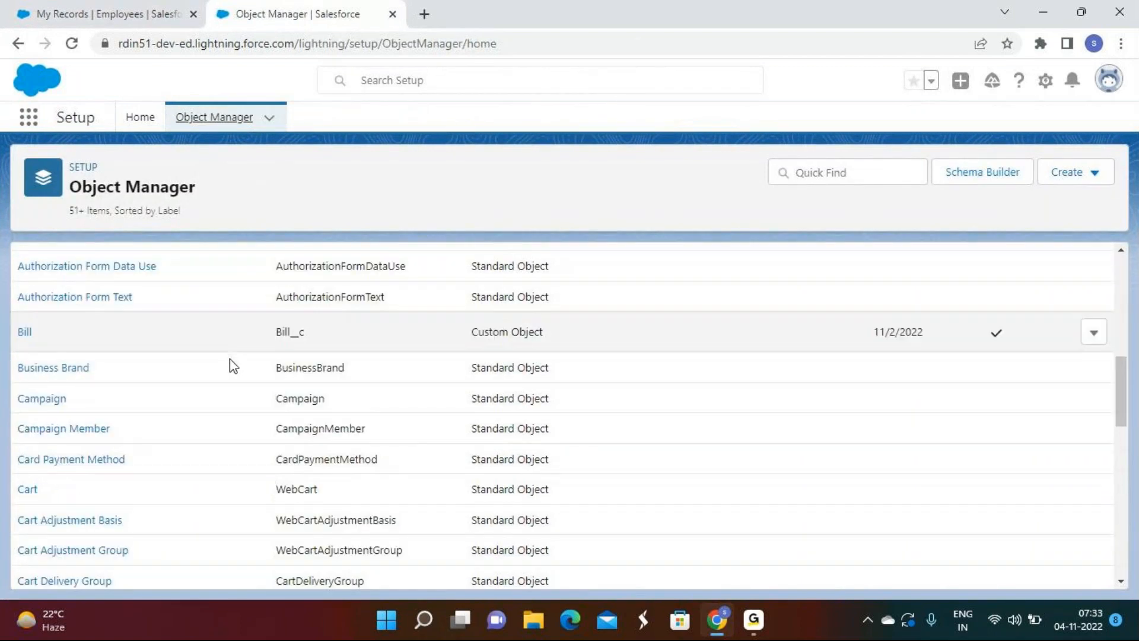
Step: Open the Employee object and view its Object Limits, showing Custom Fields at 15 of 500
scroll(236, 365, down, 8)
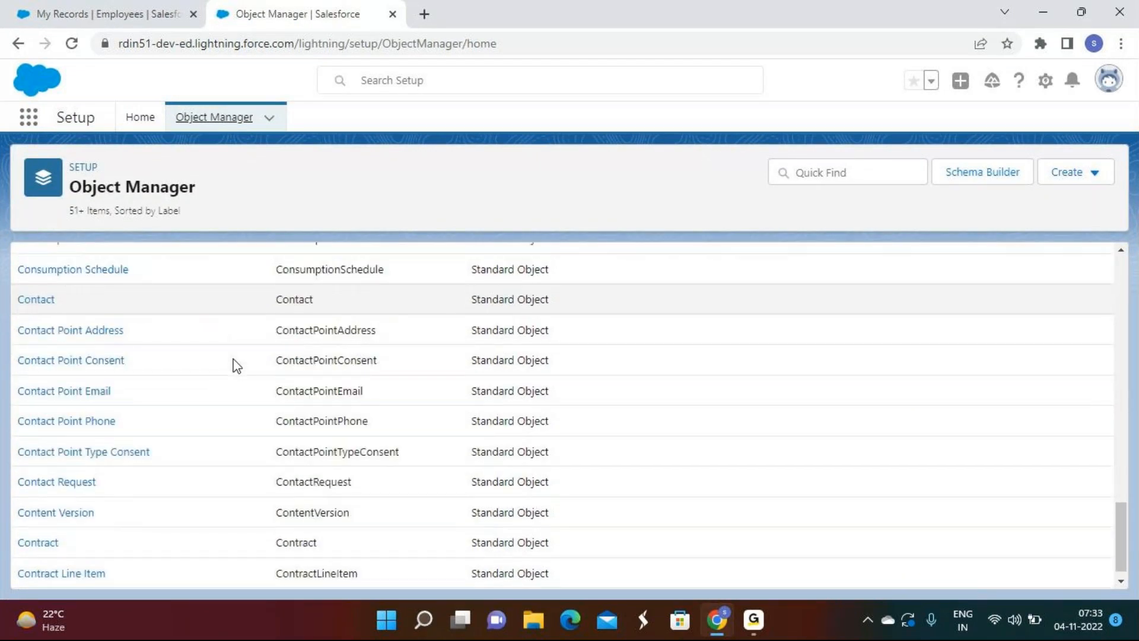
scroll(235, 365, down, 5)
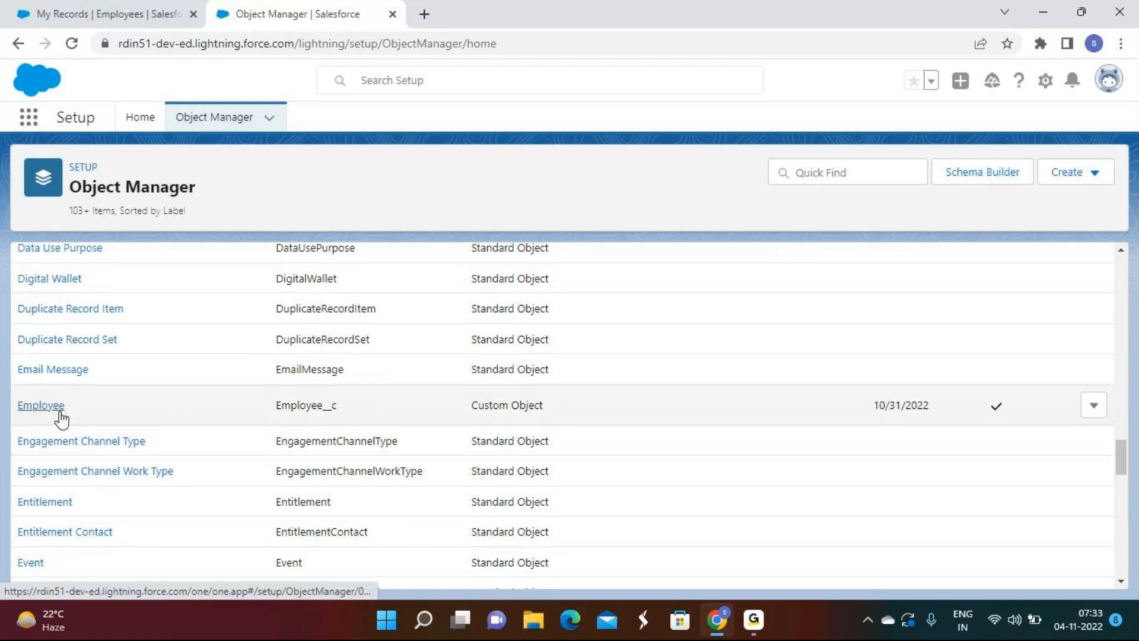
click(55, 404)
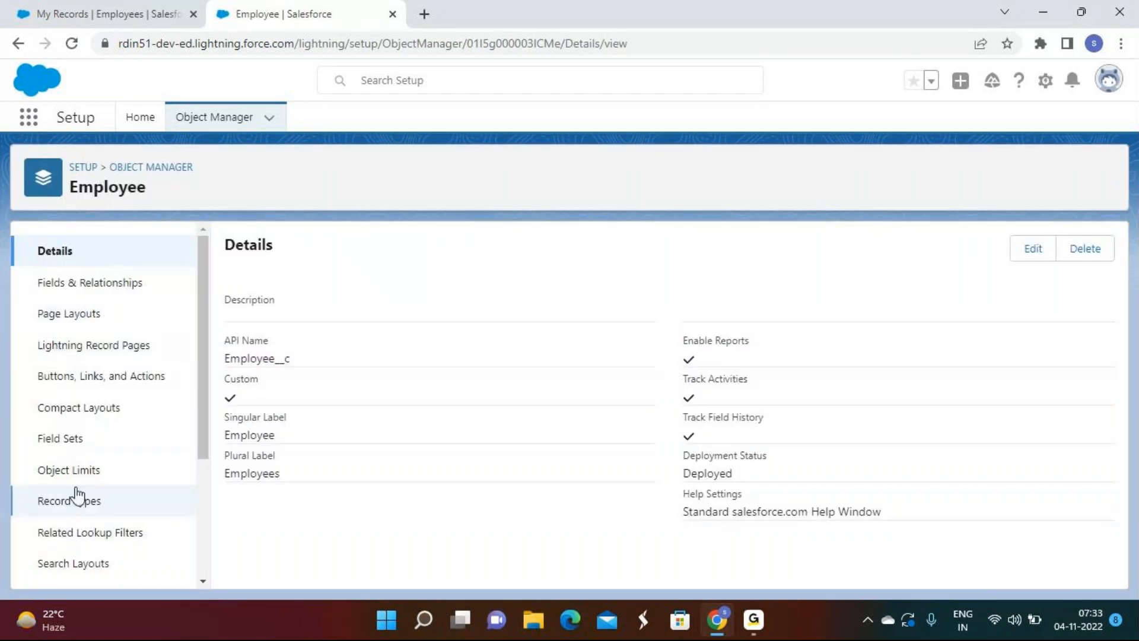
click(77, 474)
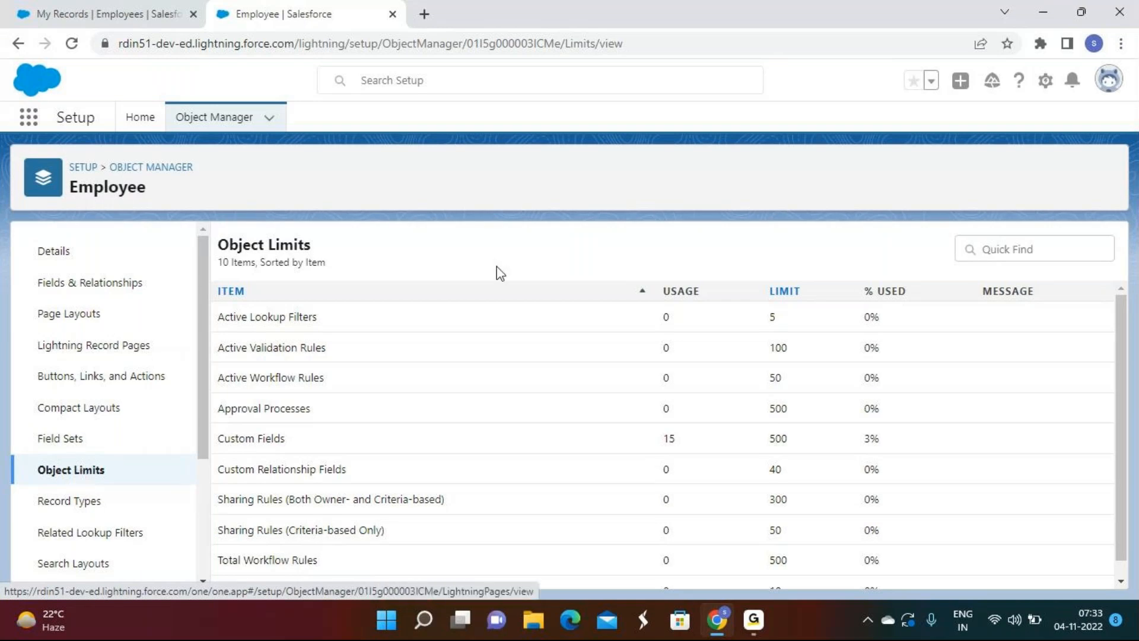
drag(324, 320, 207, 324)
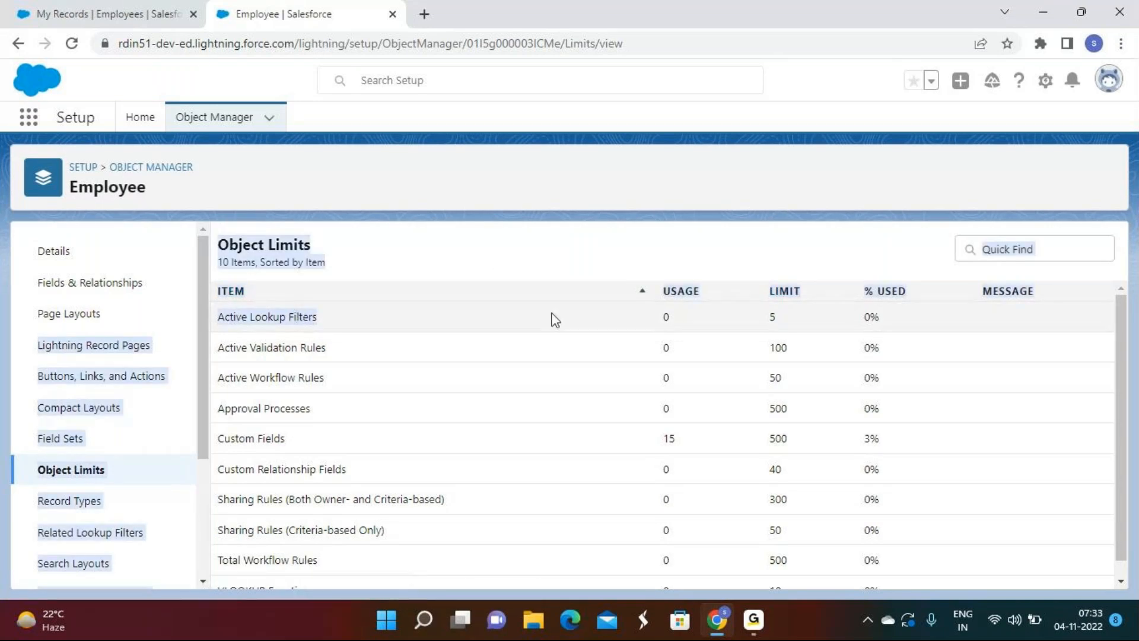
click(771, 319)
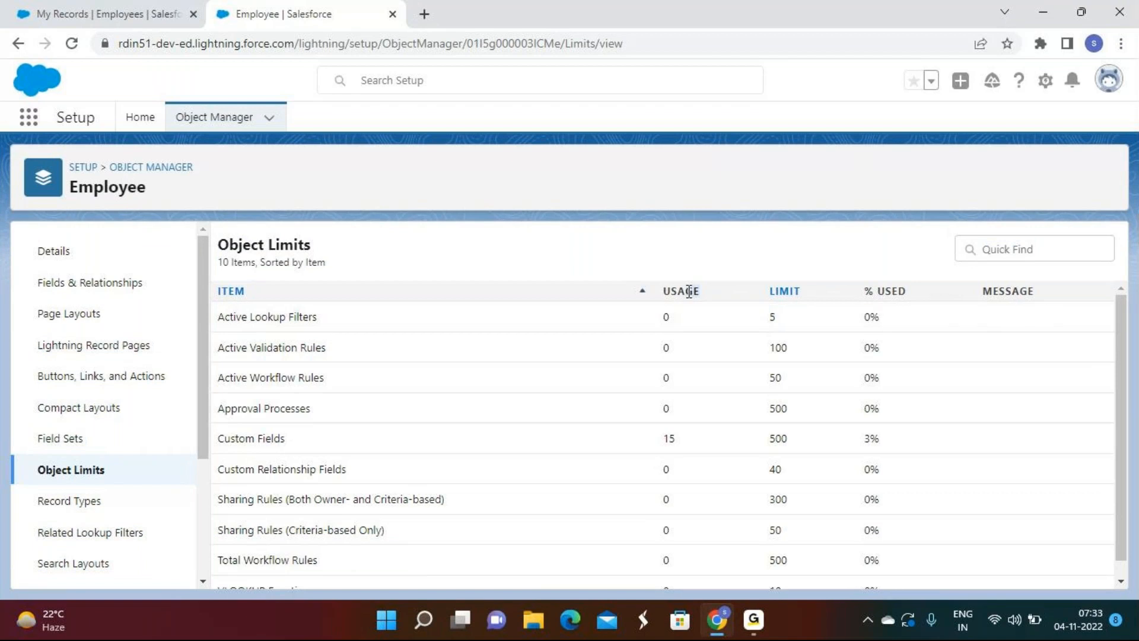
drag(907, 291, 860, 299)
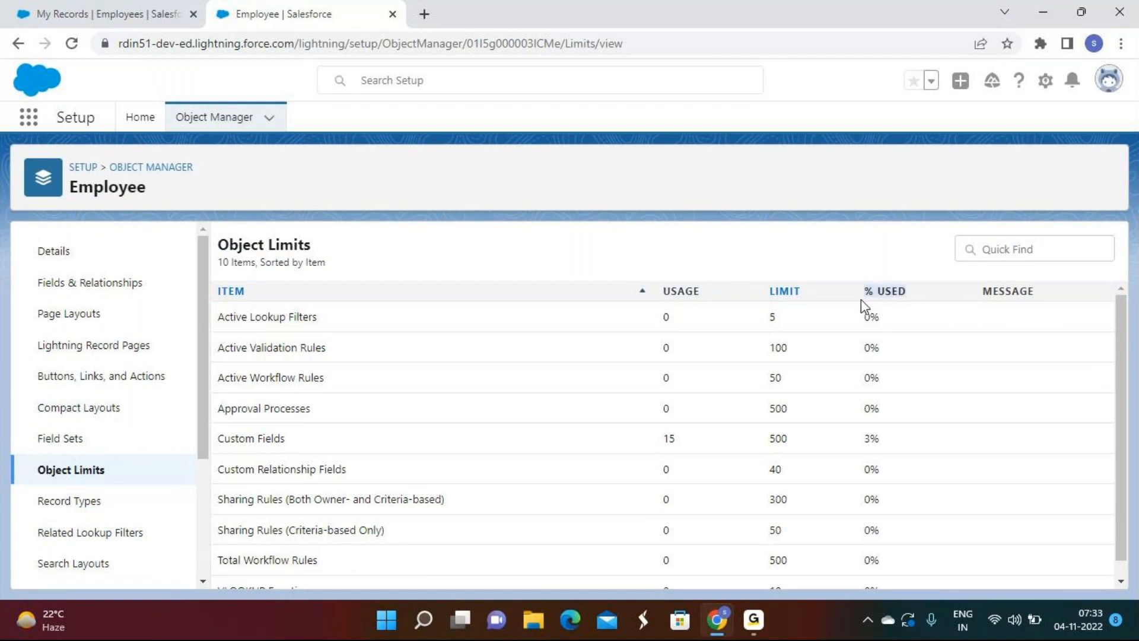
click(914, 303)
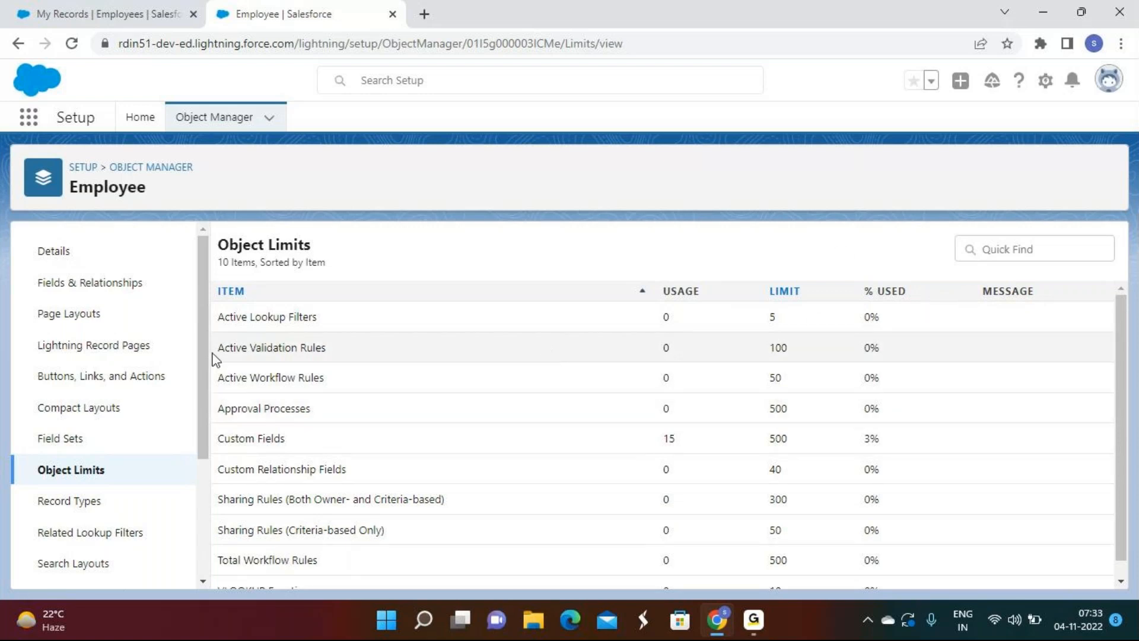
drag(212, 354, 378, 354)
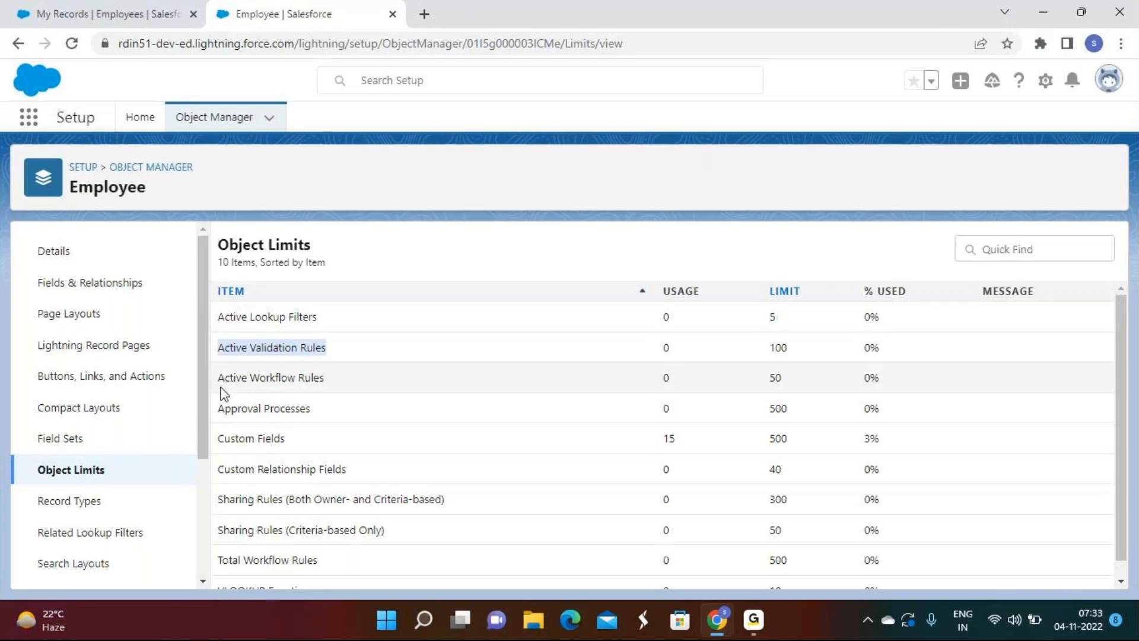
drag(220, 380, 338, 387)
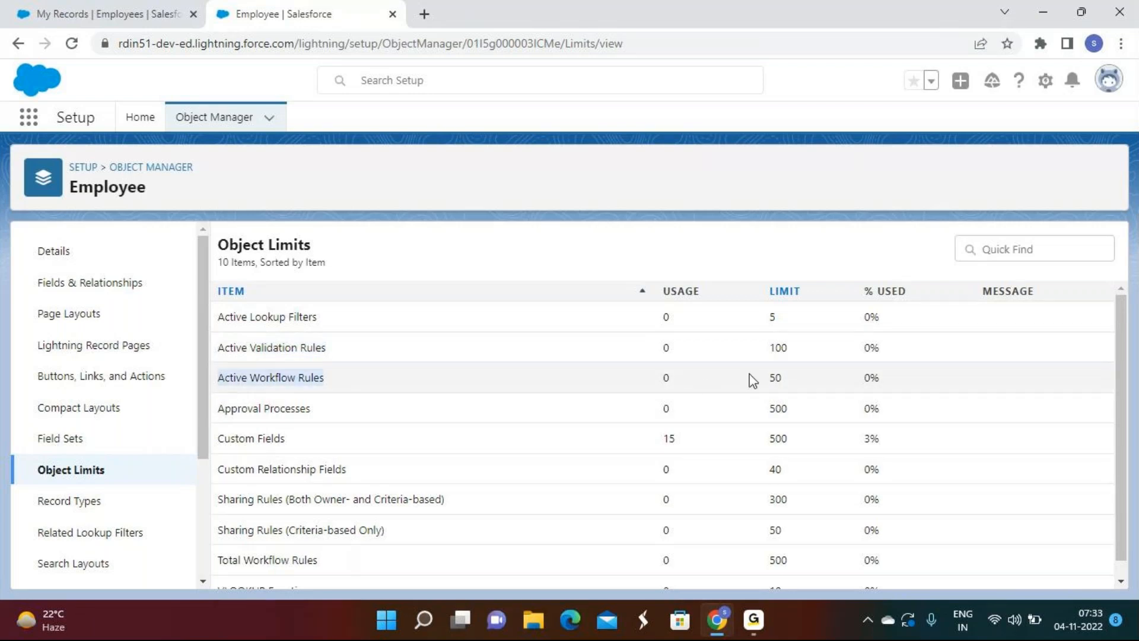
drag(214, 400, 332, 414)
drag(217, 446, 300, 449)
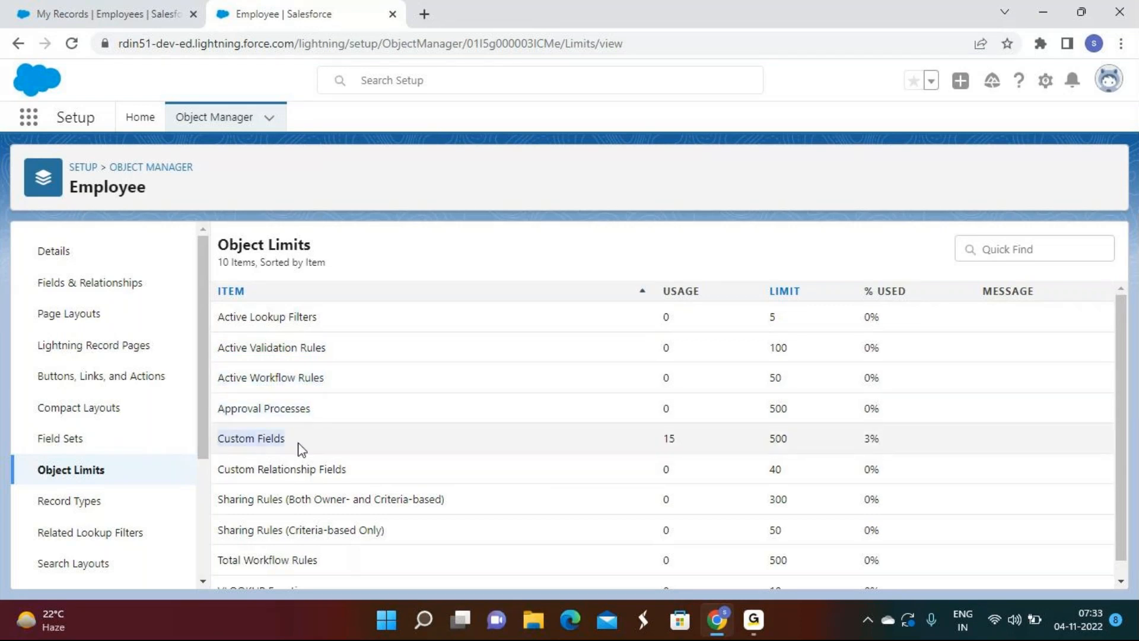
double_click(777, 439)
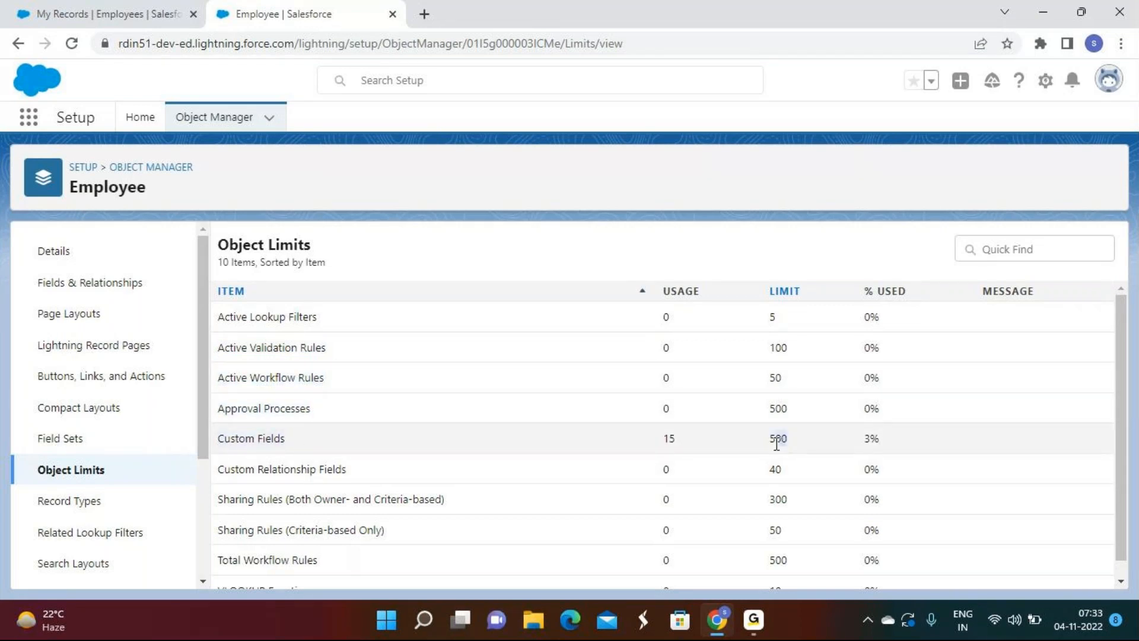
click(678, 442)
drag(803, 450, 738, 452)
scroll(1093, 487, down, 1)
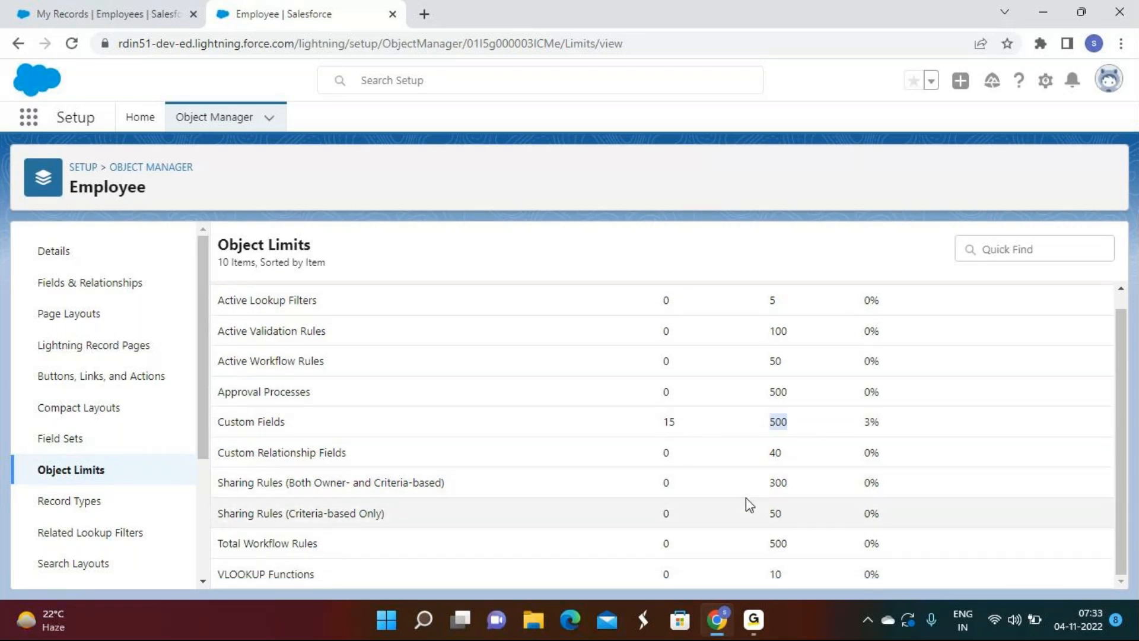
drag(799, 488, 739, 493)
drag(217, 520, 417, 529)
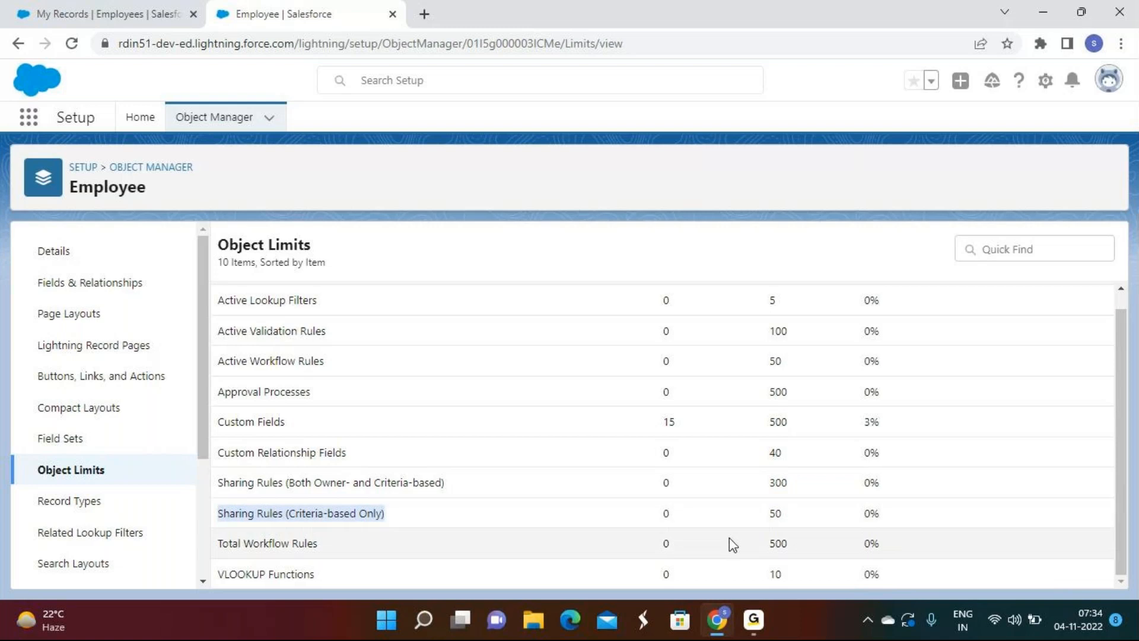
drag(224, 540, 805, 556)
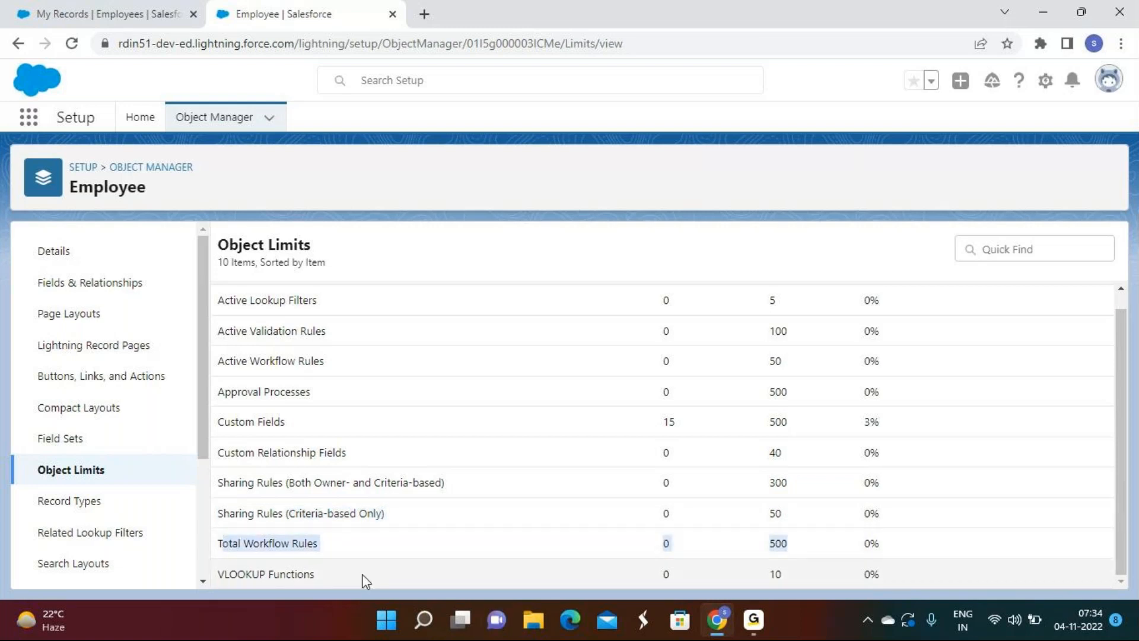
scroll(852, 573, up, 1)
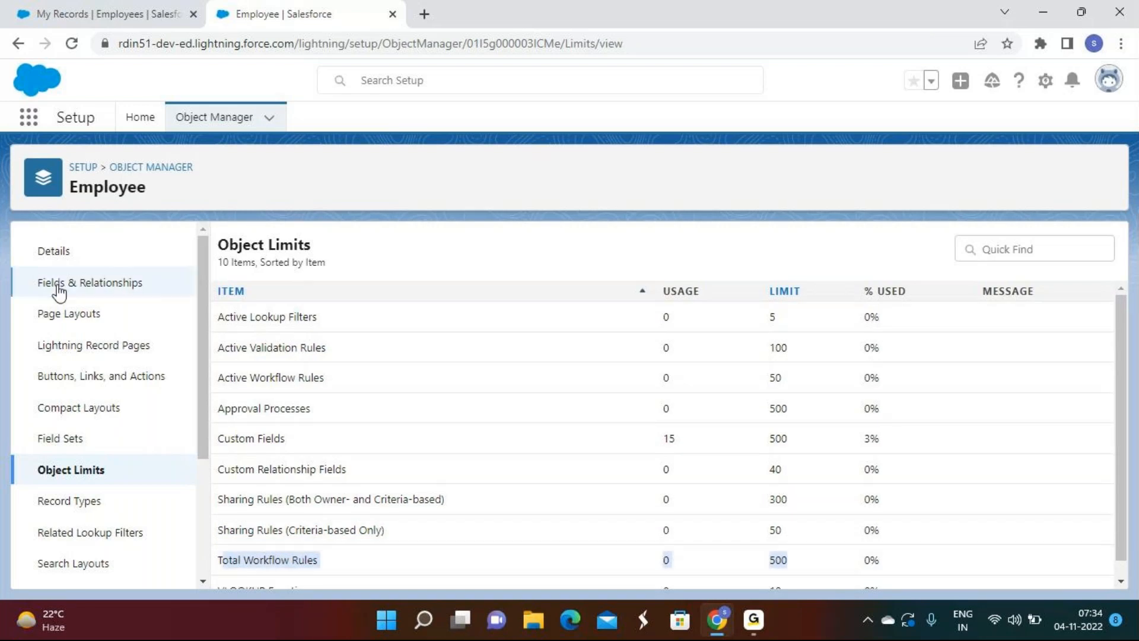
Step: Go back to Object Manager, select the standard Account object, and open its Object Limits
click(127, 166)
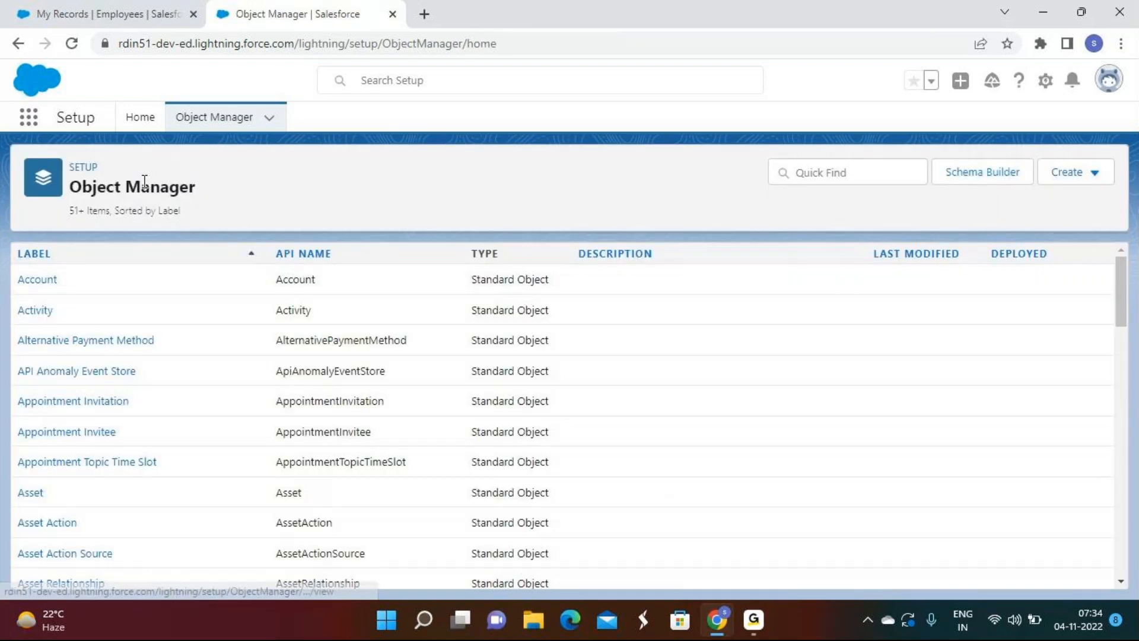
click(37, 281)
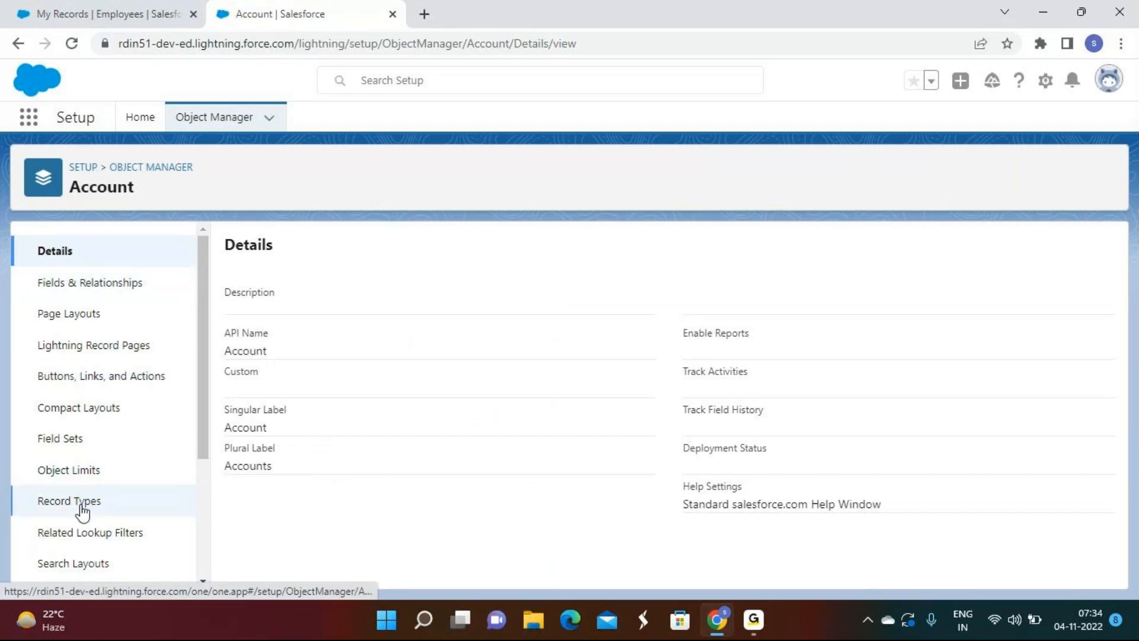
click(40, 470)
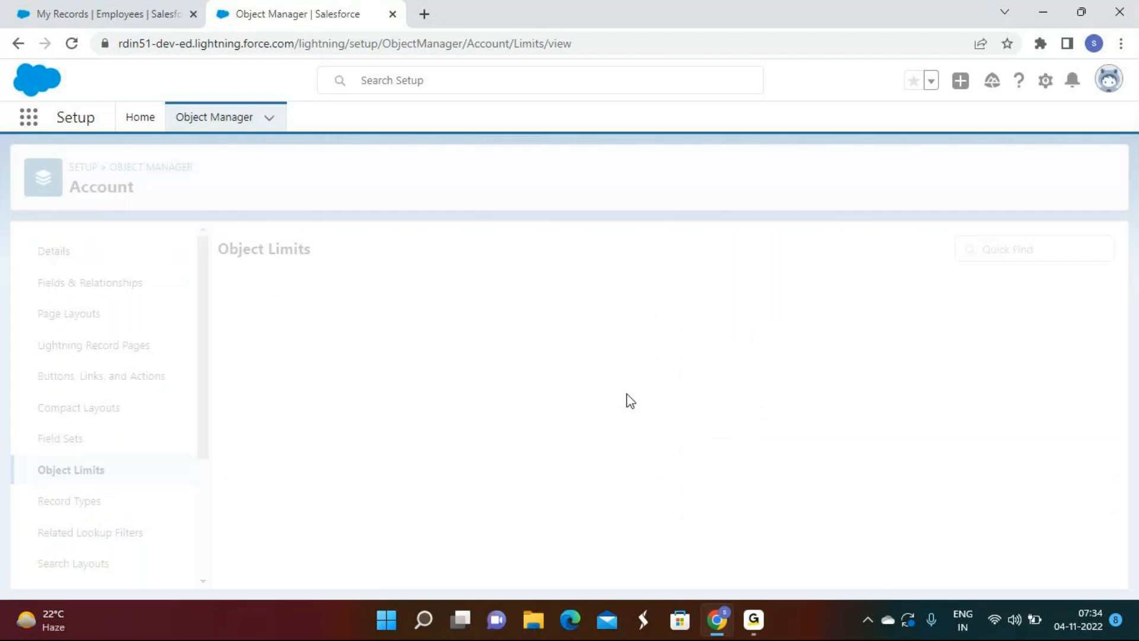
drag(220, 316, 382, 323)
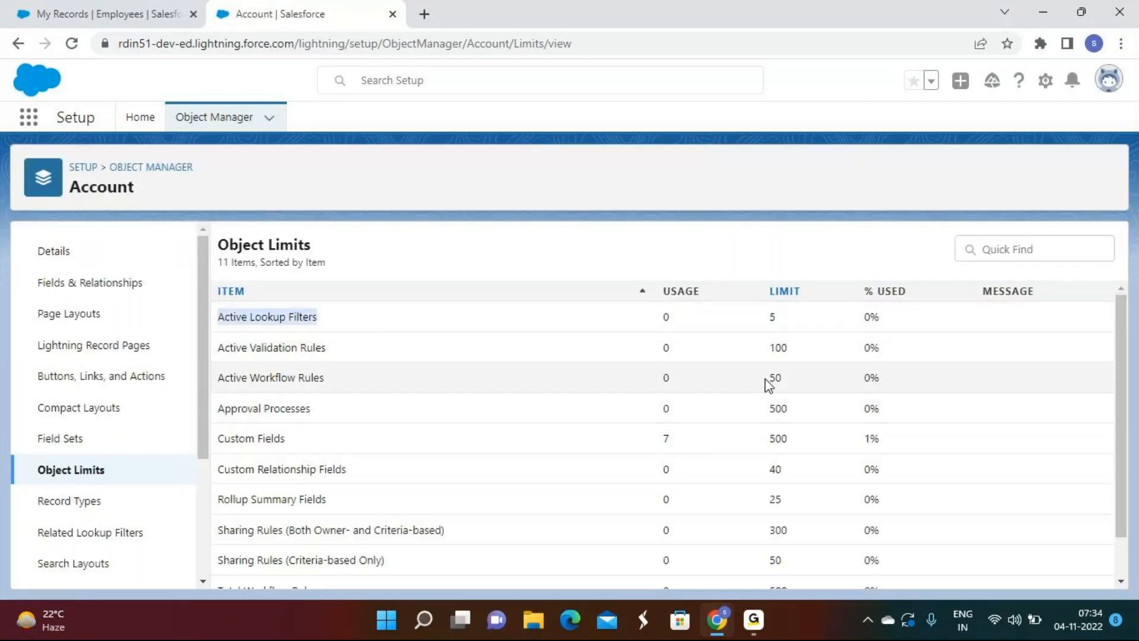
double_click(778, 347)
scroll(737, 415, down, 1)
double_click(776, 330)
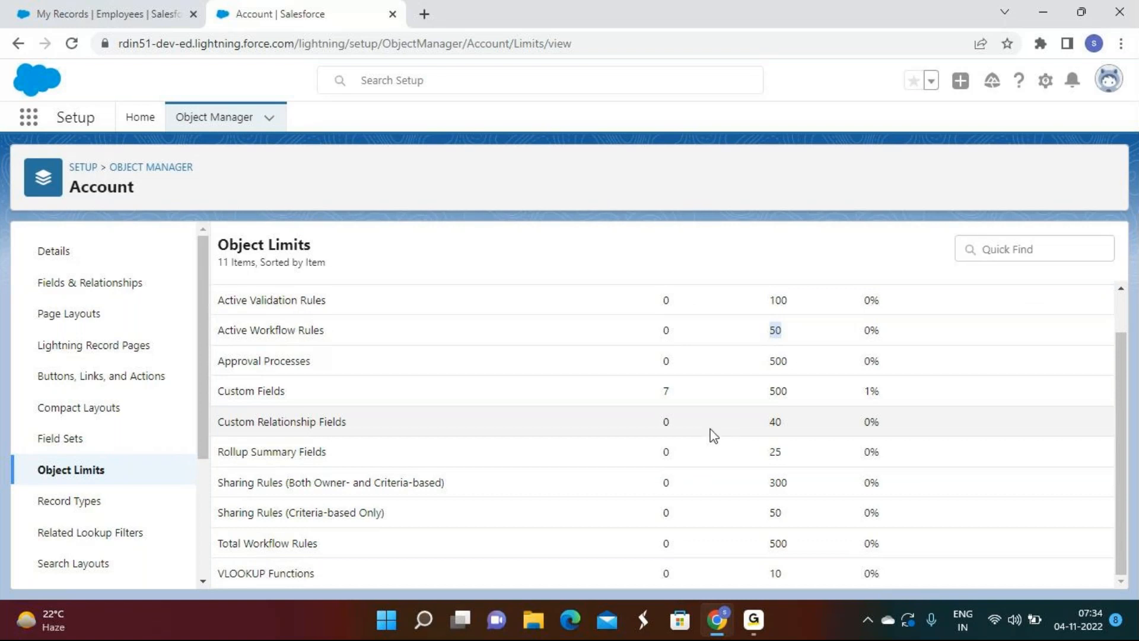
double_click(775, 422)
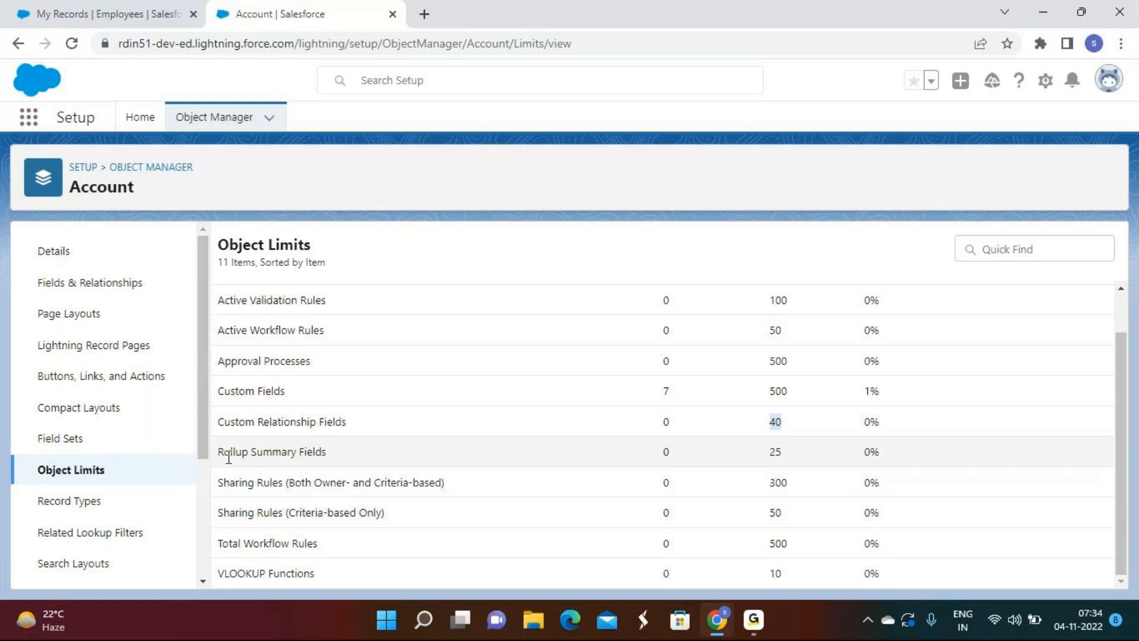
drag(221, 452, 347, 452)
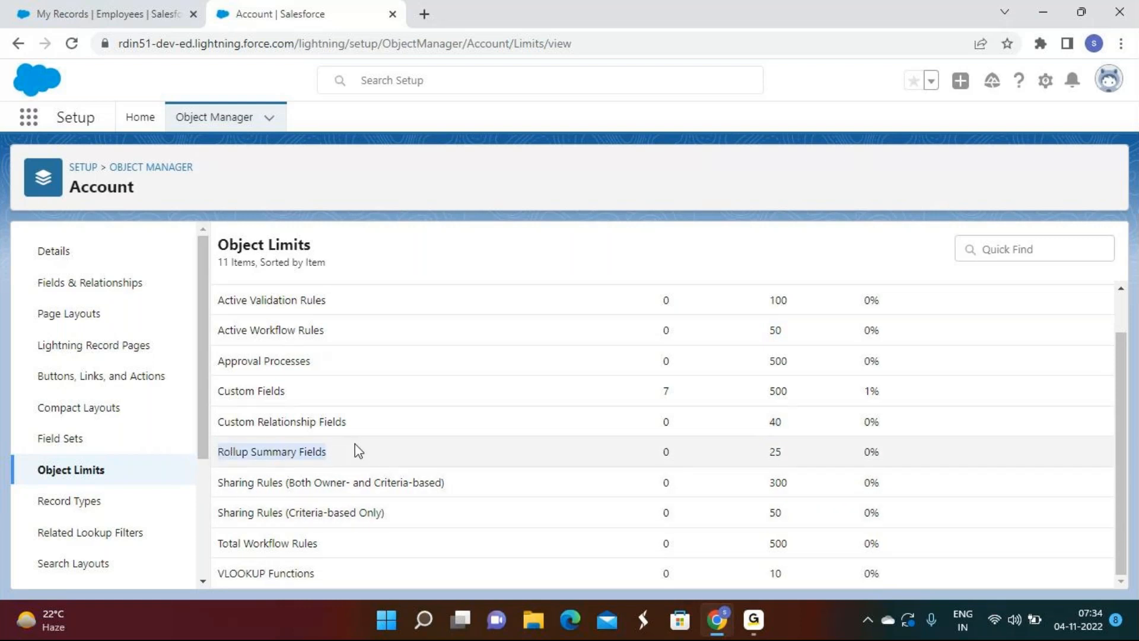
click(343, 454)
drag(222, 488, 487, 487)
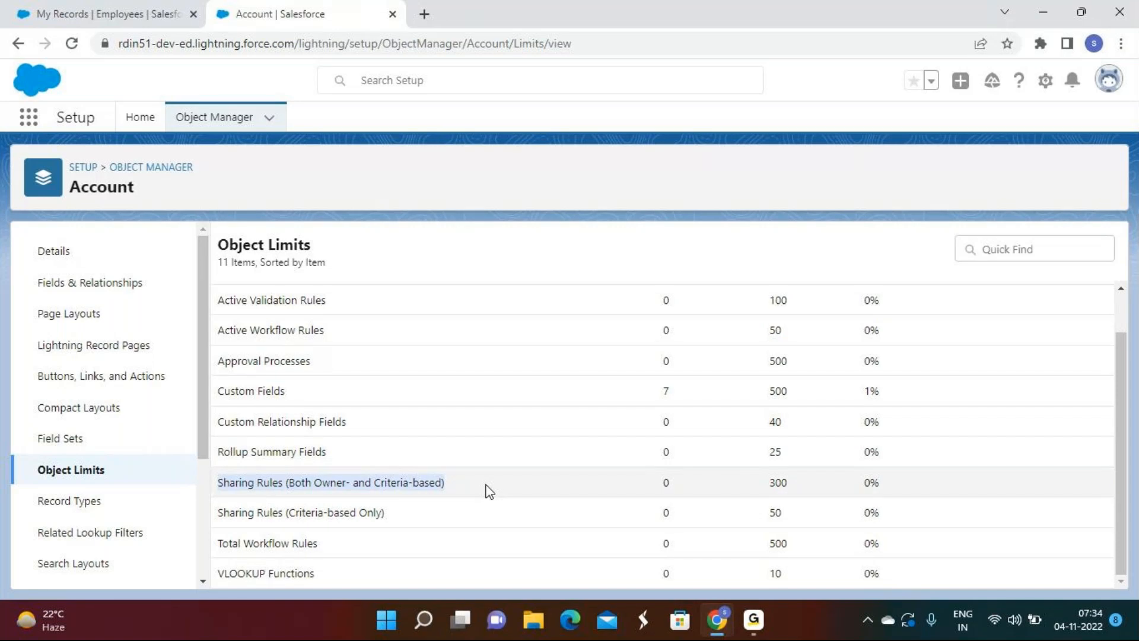
click(487, 491)
double_click(778, 483)
drag(386, 513, 187, 515)
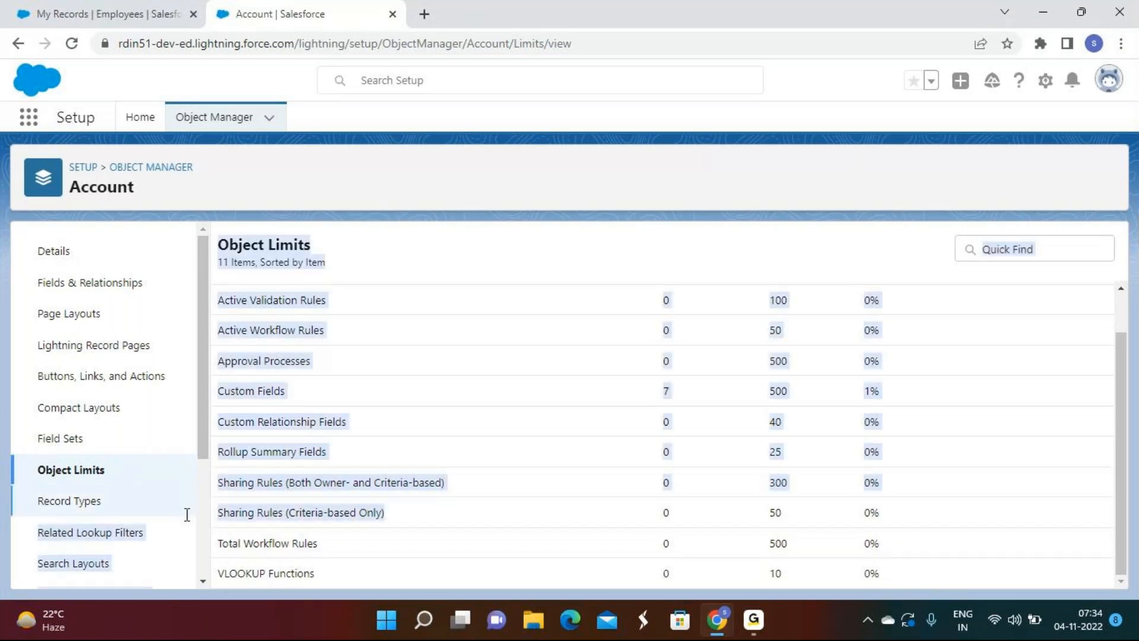
click(608, 520)
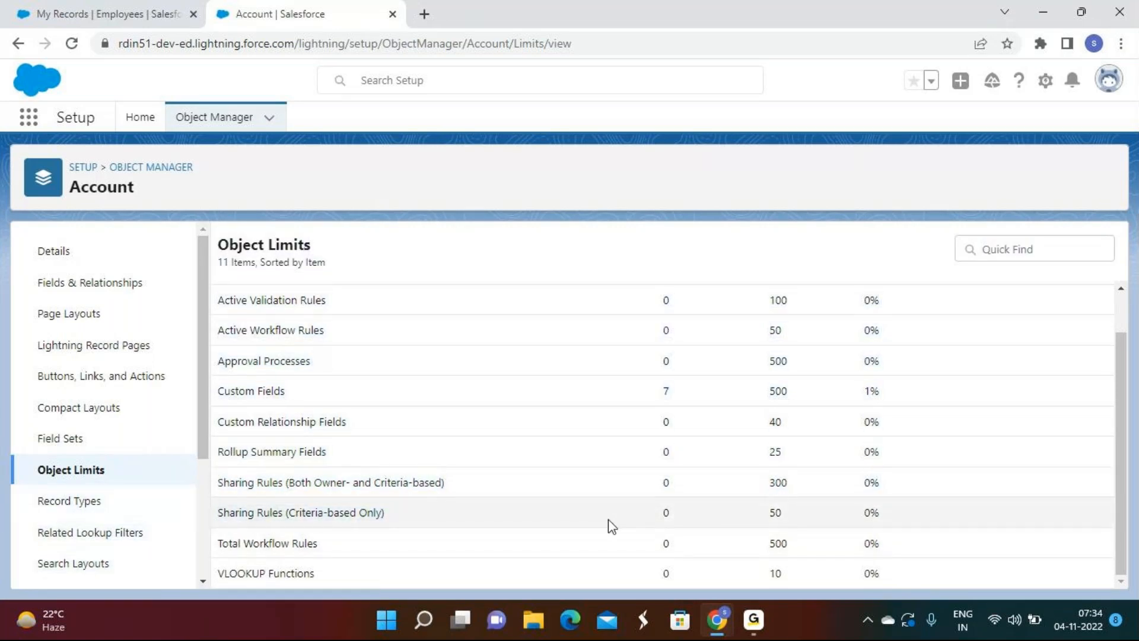
double_click(783, 543)
click(752, 572)
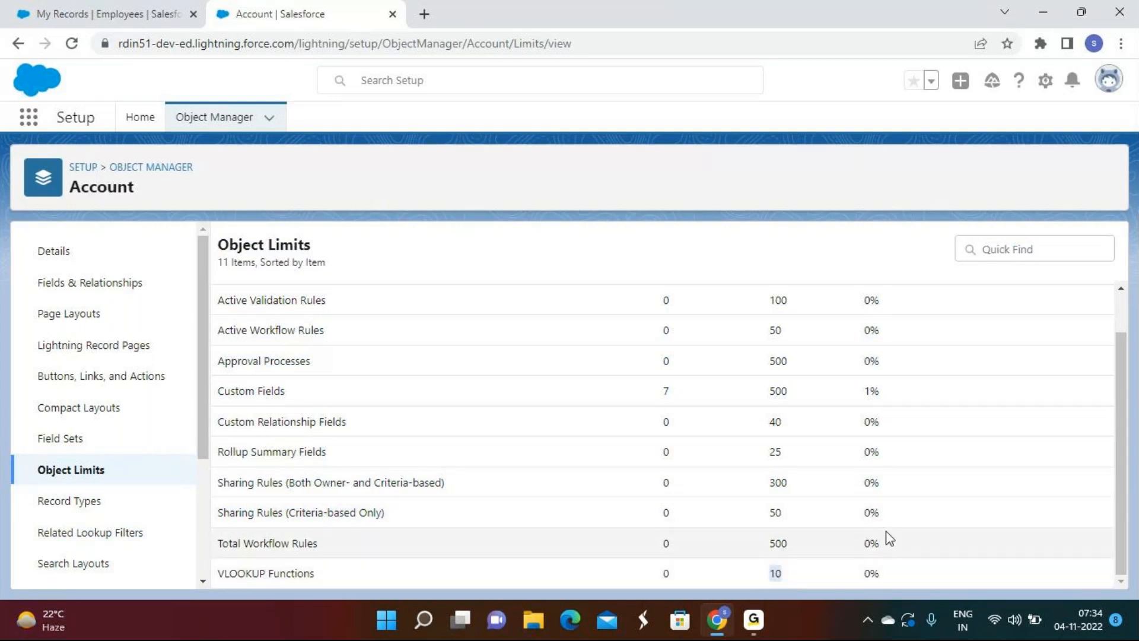
scroll(912, 513, up, 1)
scroll(911, 511, down, 1)
scroll(910, 512, up, 1)
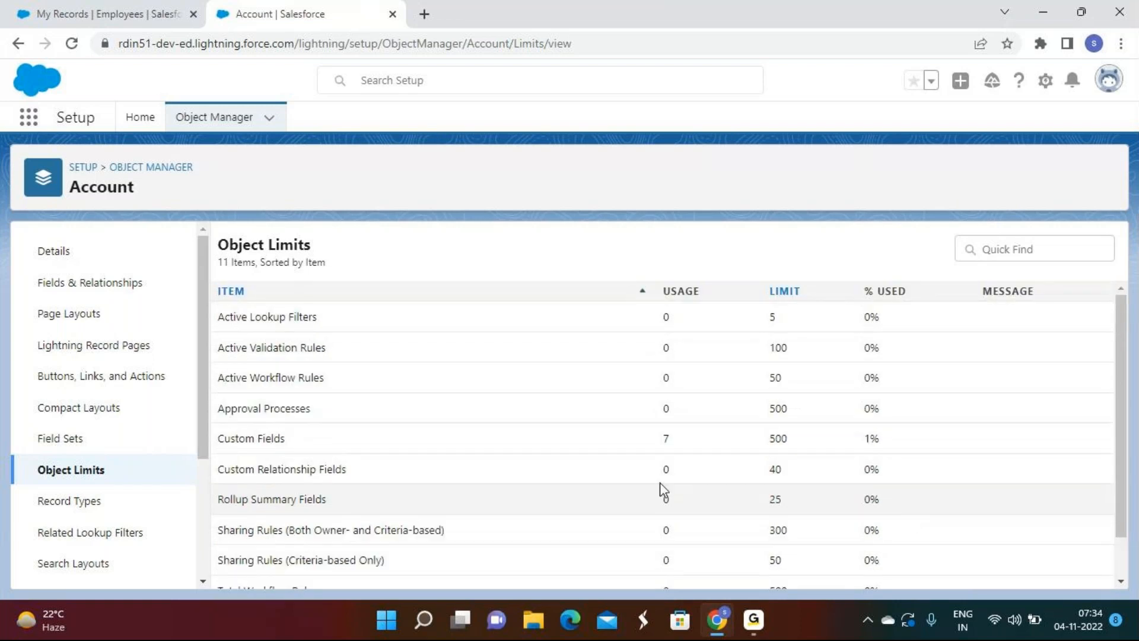
scroll(407, 346, down, 1)
scroll(407, 346, up, 1)
scroll(407, 346, down, 1)
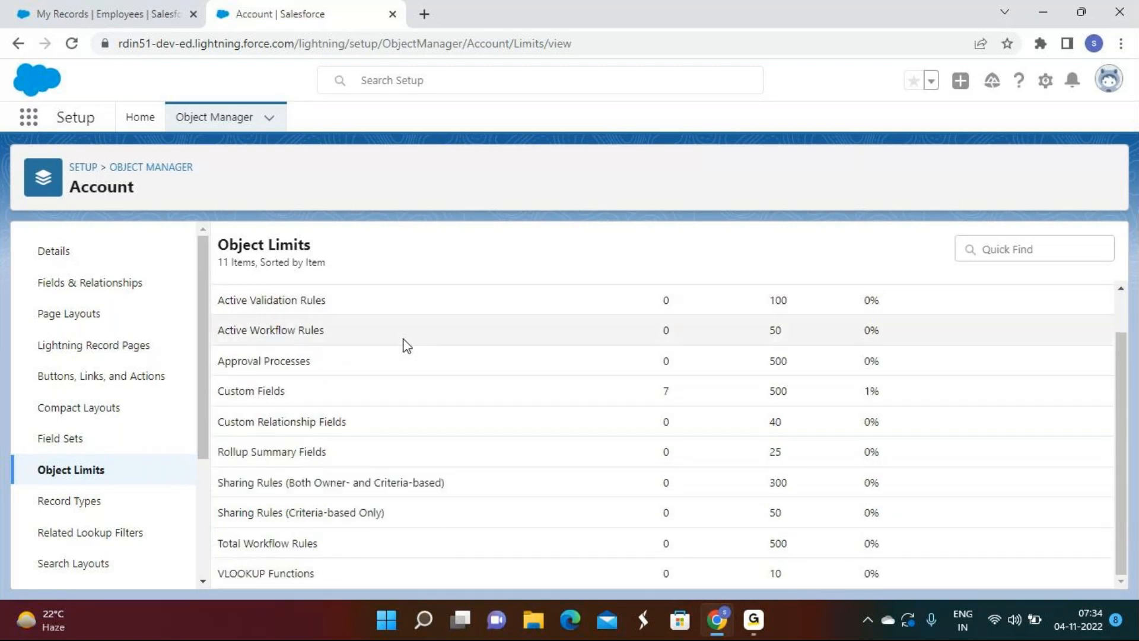
Step: Go back to Object Manager, open the custom Customer object, and select its Object Limits
click(142, 168)
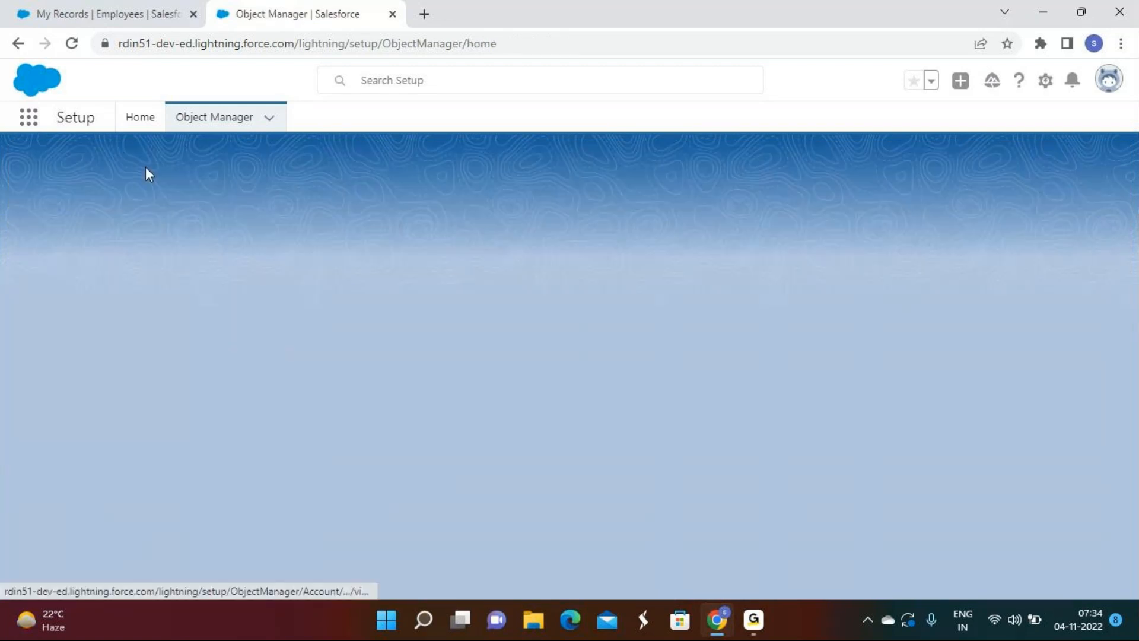
scroll(220, 374, down, 5)
scroll(217, 376, down, 20)
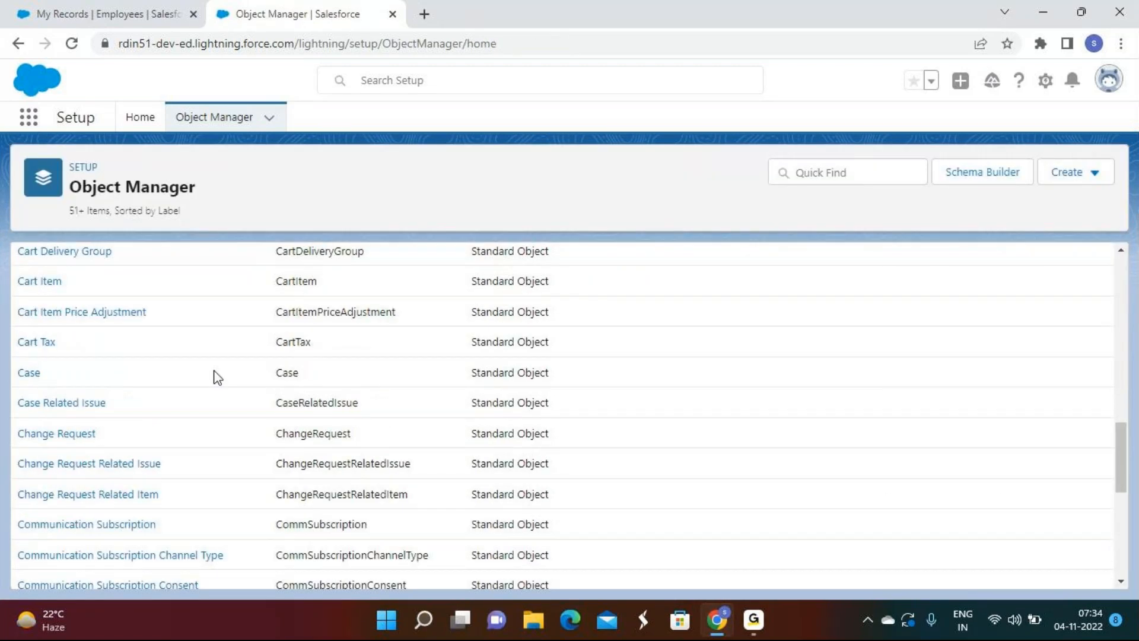
click(45, 412)
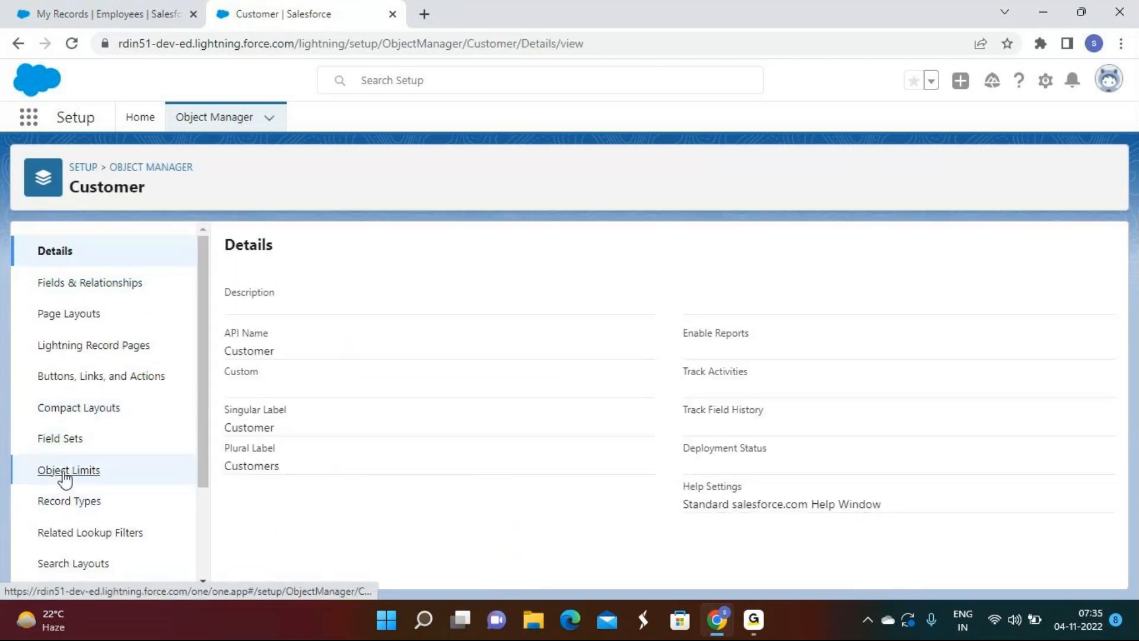
click(62, 471)
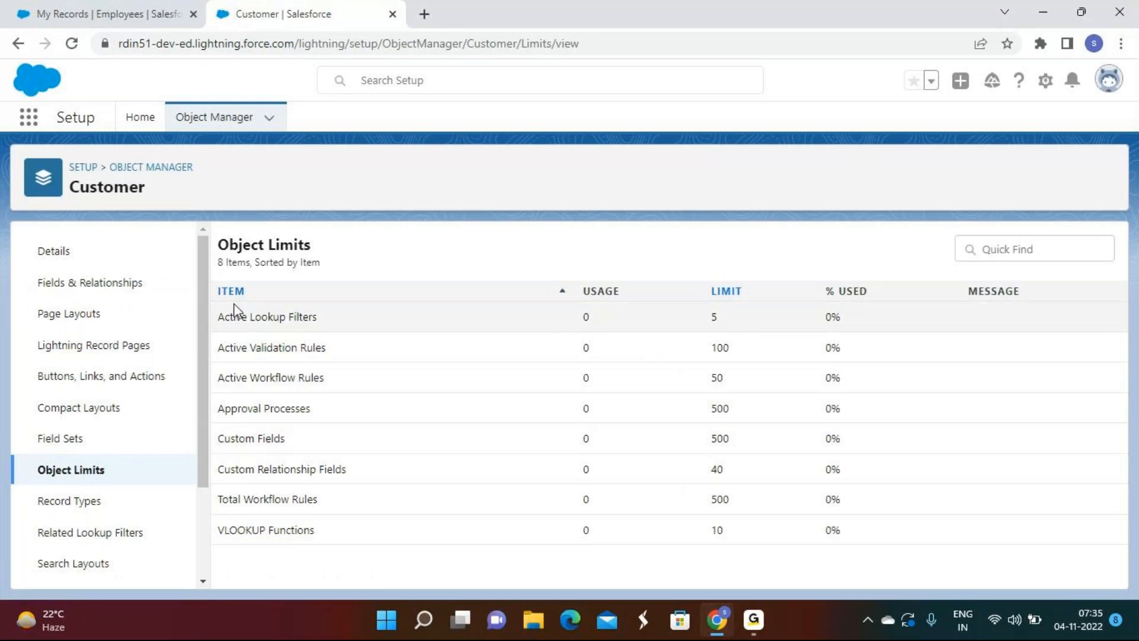
drag(218, 312, 356, 445)
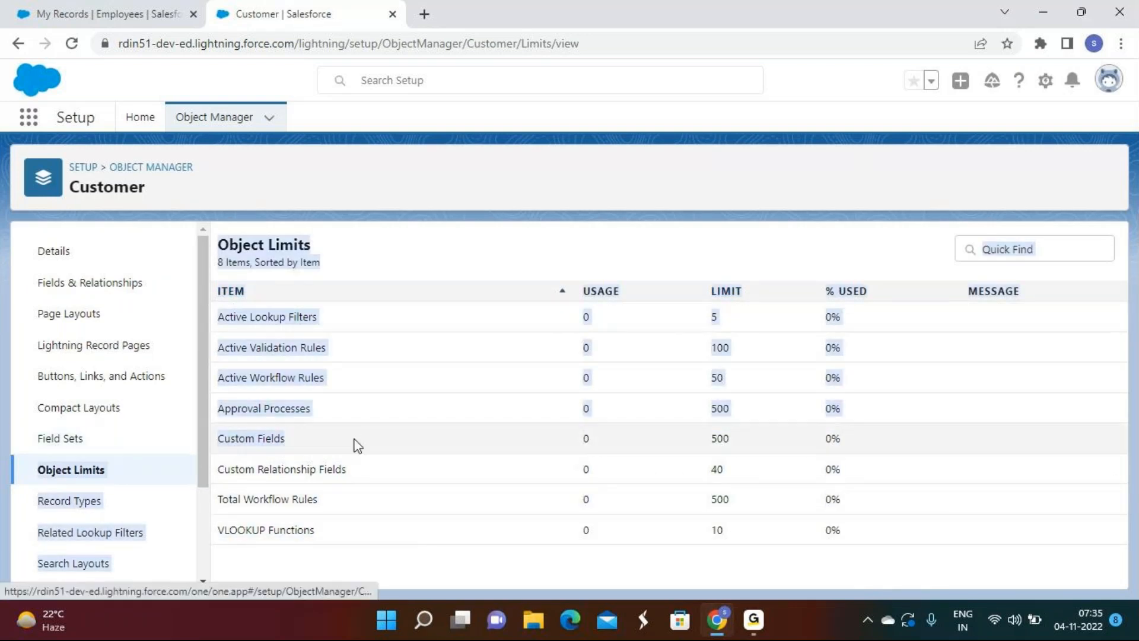
drag(738, 449, 697, 437)
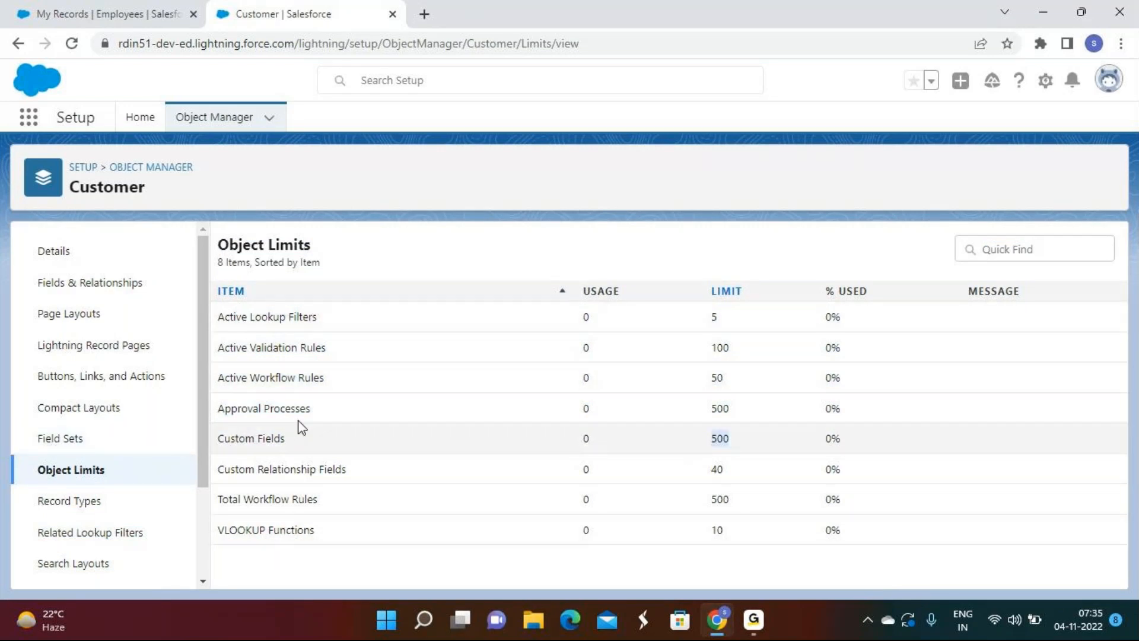
Step: Return to Object Manager and scroll through the 103+ objects, then back to the top
click(140, 168)
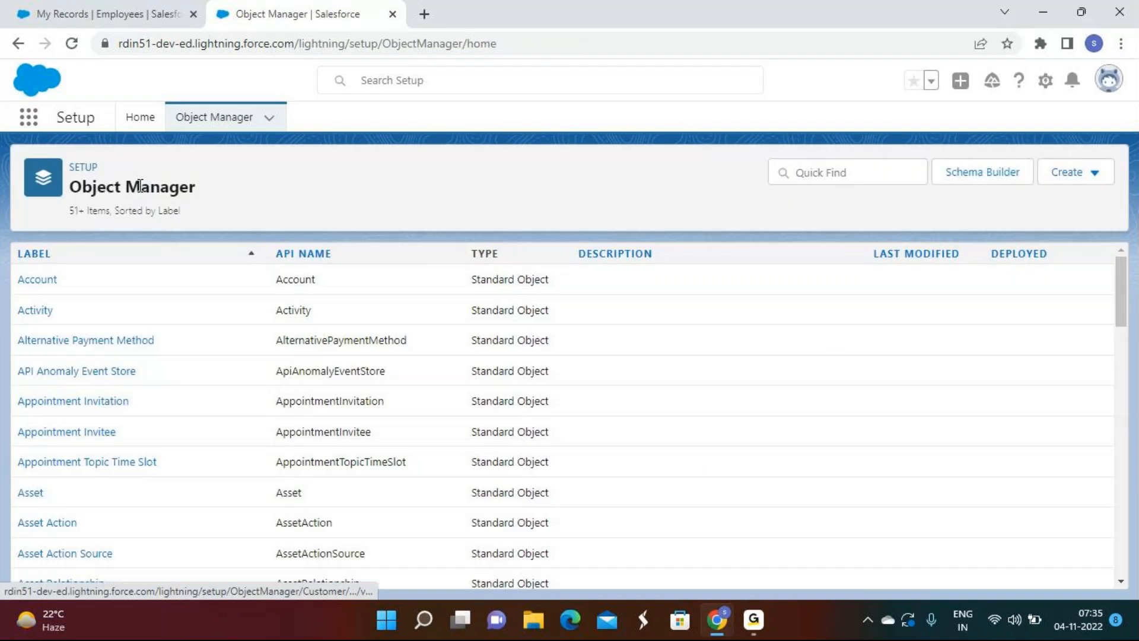
scroll(74, 385, down, 3)
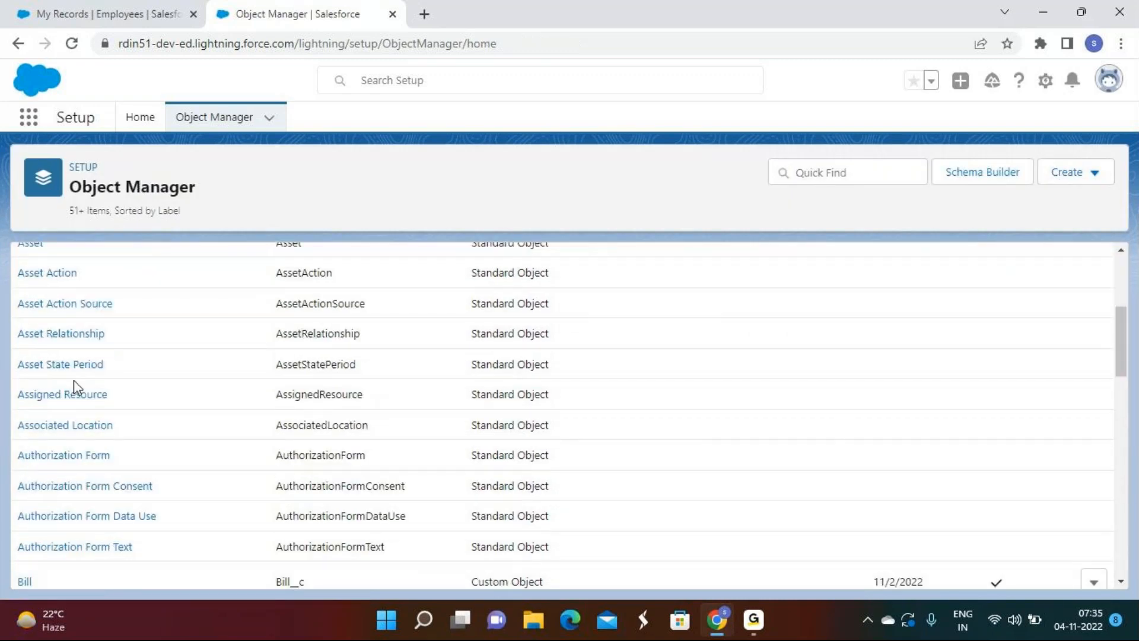
scroll(74, 379, down, 20)
scroll(84, 393, up, 20)
mouse_move(756, 627)
click(670, 508)
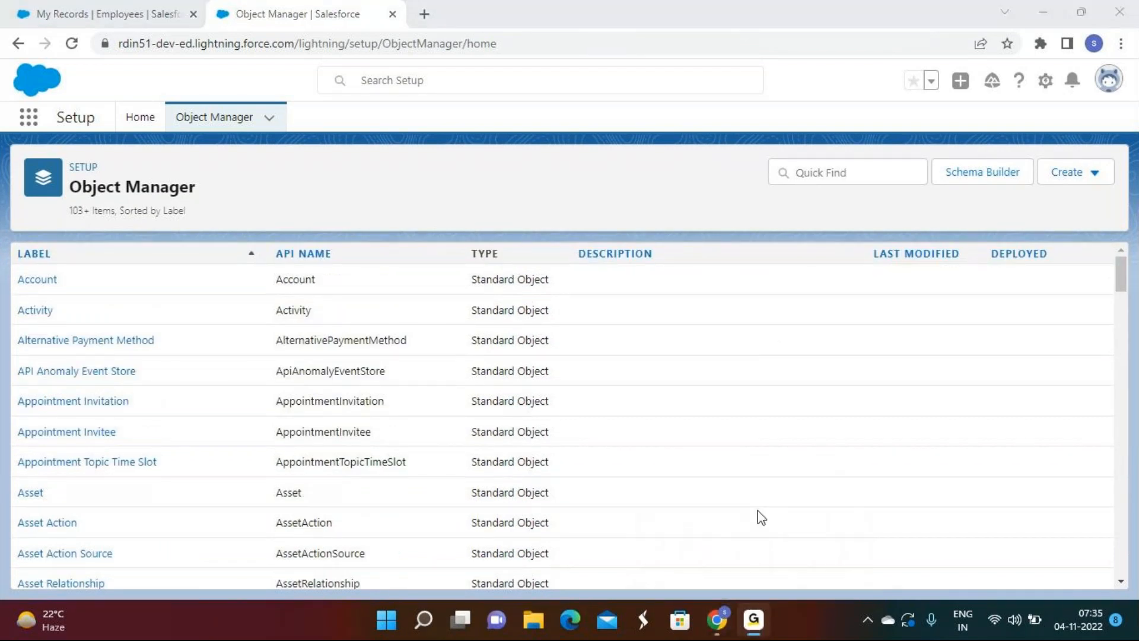